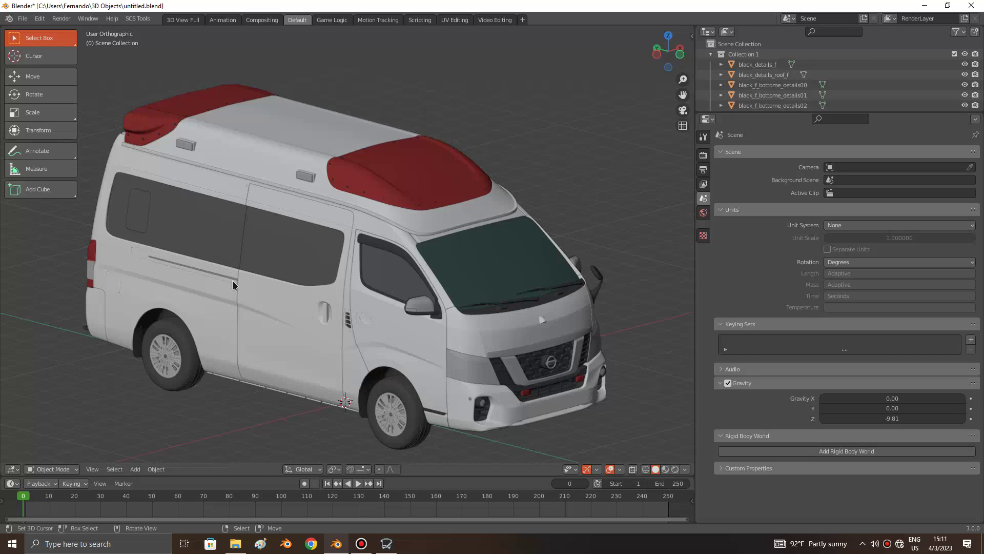
# Step: Pan around the van while toggling wireframe shading on and back to solid
pyautogui.keyDown('shift'); pyautogui.moveTo(244, 276); pyautogui.dragTo(287, 292, button='middle'); pyautogui.keyUp('shift')
pyautogui.scroll(3, 343, 307)
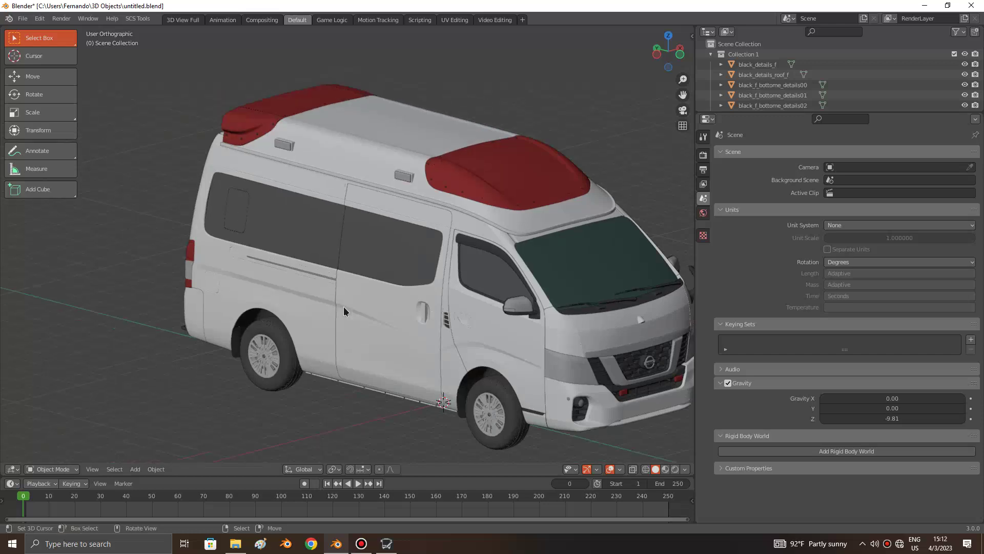
pyautogui.hotkey('shift', 'z')
pyautogui.keyDown('shift'); pyautogui.moveTo(347, 309); pyautogui.dragTo(247, 309, button='middle'); pyautogui.keyUp('shift')
pyautogui.hotkey('shift', 'z')
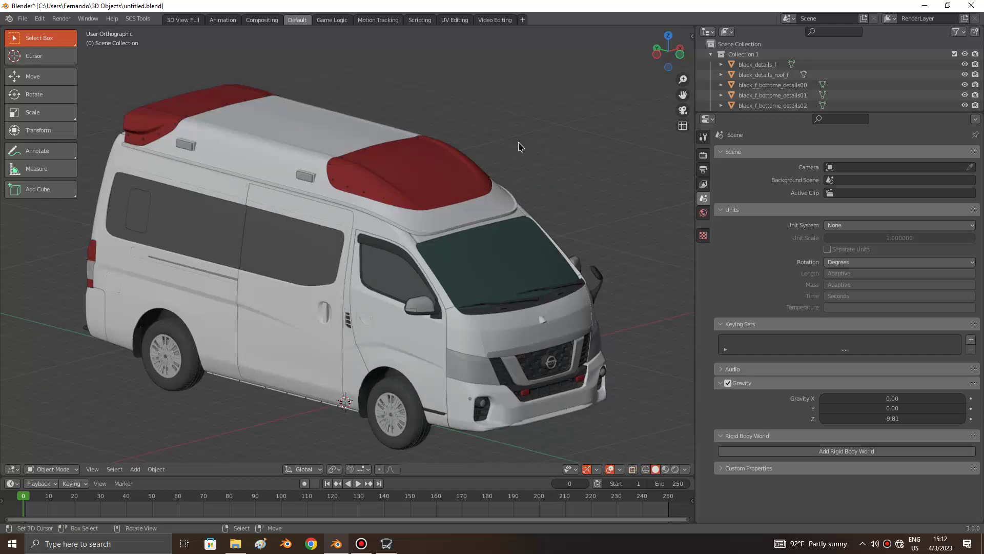
# Step: Turn on the Wireframe overlay in Viewport Overlays to show the model's edges
pyautogui.click(686, 469)
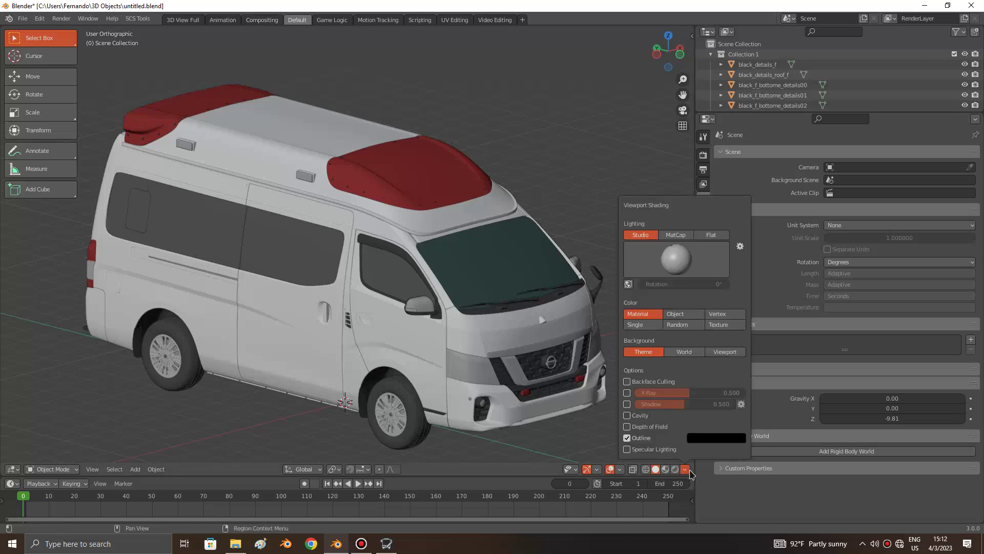
pyautogui.click(621, 470)
pyautogui.click(558, 385)
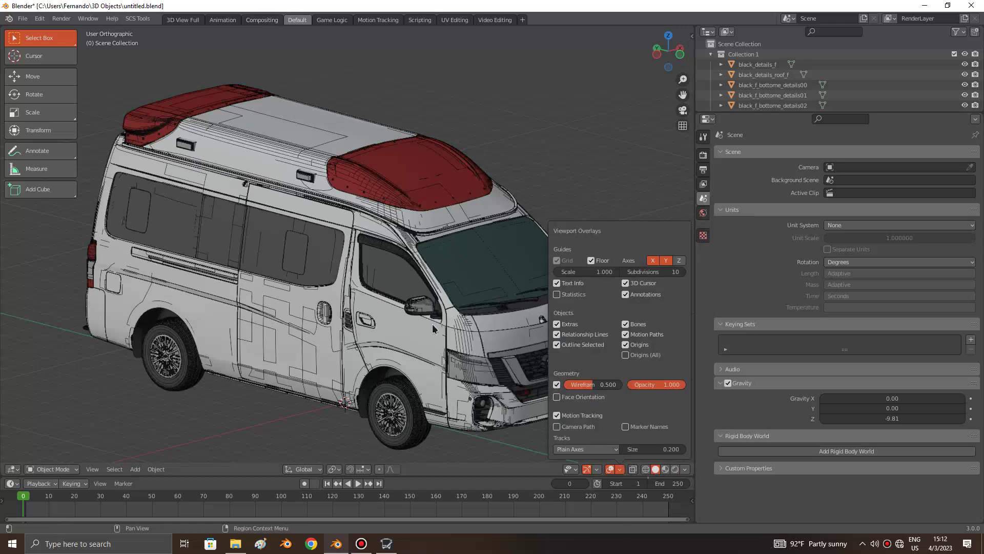
pyautogui.scroll(5, 432, 328)
pyautogui.scroll(-3, 431, 327)
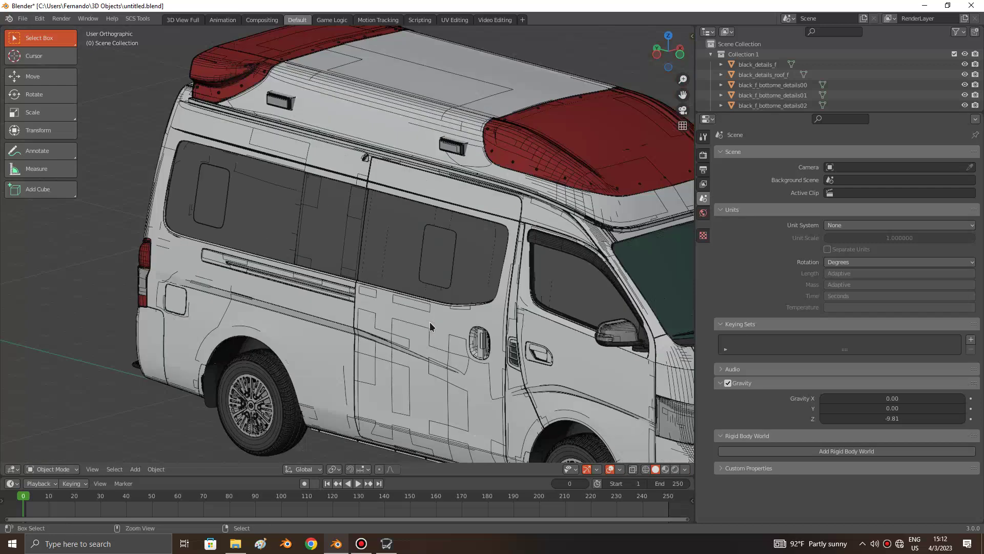
pyautogui.scroll(1, 430, 327)
pyautogui.scroll(-3, 430, 326)
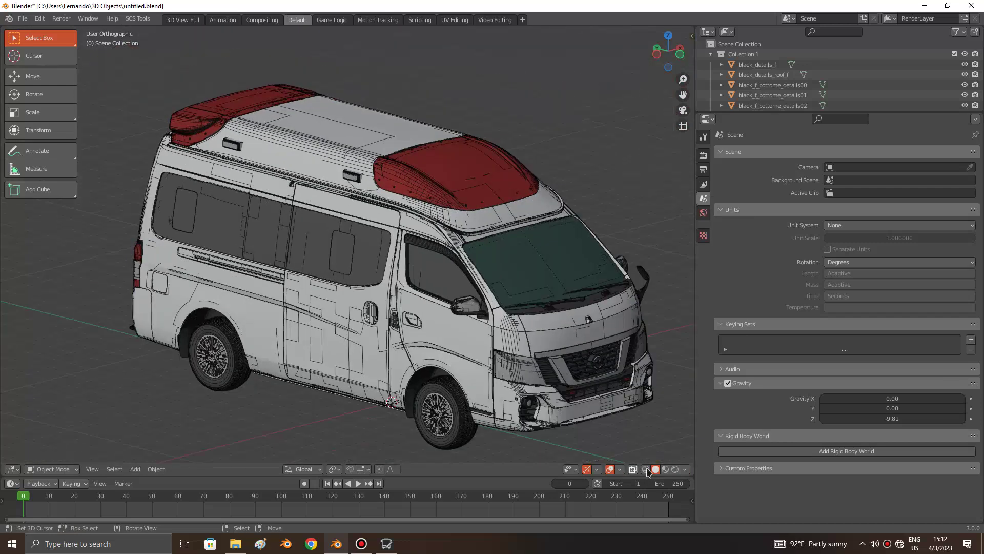
# Step: Turn the Wireframe overlay back off and select the sliding side door piece
pyautogui.click(620, 469)
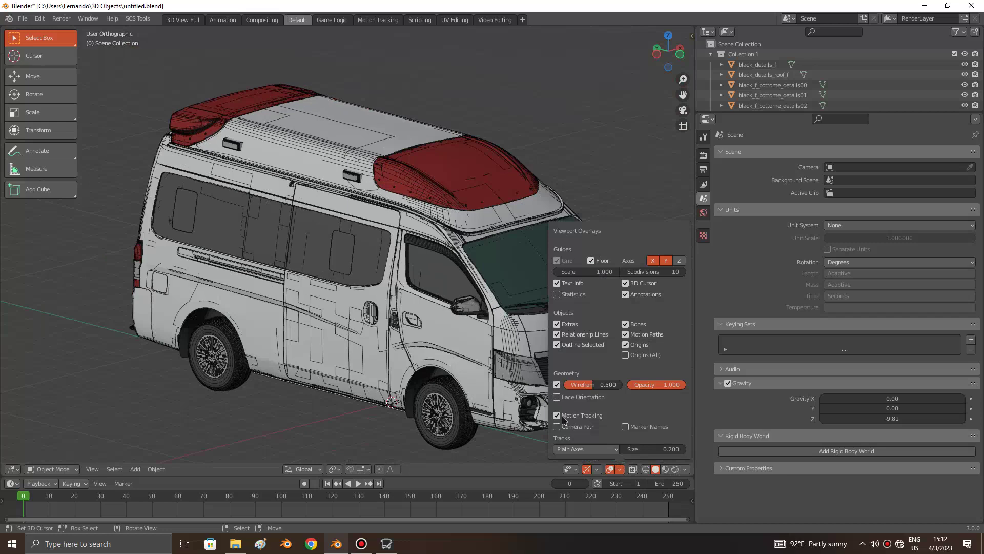
pyautogui.click(557, 384)
pyautogui.click(336, 285)
# Step: Edit the side door's mesh with everything deselected, viewing it from the side, then leave Edit Mode
pyautogui.press('Tab')
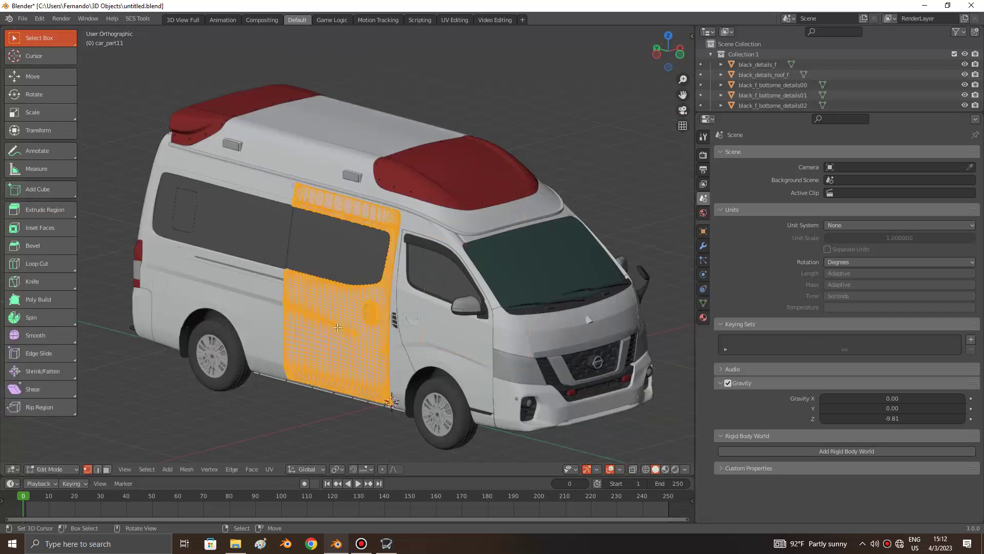
pyautogui.hotkey('alt', 'a')
pyautogui.moveTo(338, 327); pyautogui.dragTo(287, 328, button='middle')
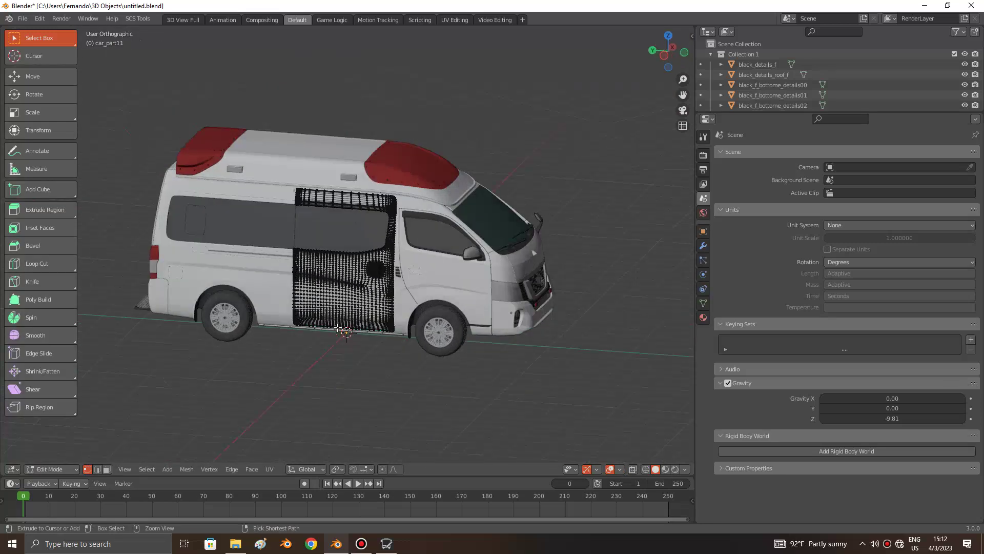
pyautogui.scroll(5, 338, 327)
pyautogui.scroll(3, 338, 328)
pyautogui.scroll(-3, 338, 327)
pyautogui.scroll(-2, 338, 327)
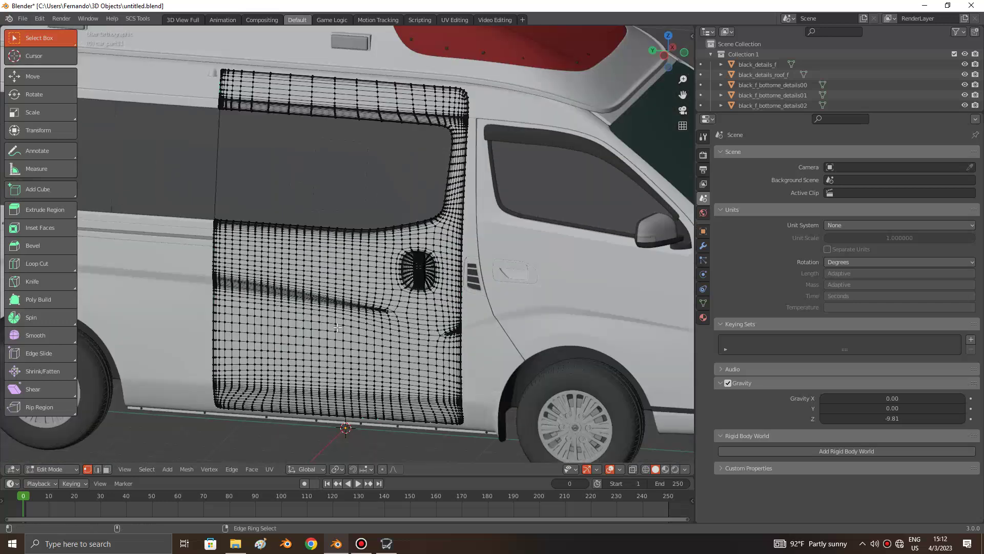
pyautogui.scroll(-1, 338, 327)
pyautogui.scroll(-3, 338, 327)
pyautogui.press('Tab')
# Step: Make the front door piece car_part15 active, deselecting its vertices in Edit Mode
pyautogui.click(538, 253)
pyautogui.press('Tab')
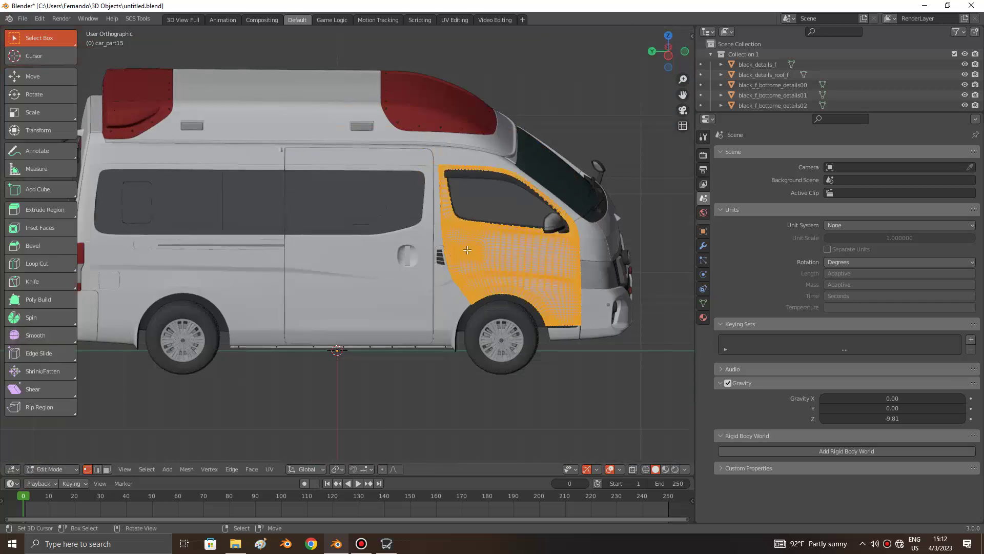
pyautogui.hotkey('alt', 'a')
pyautogui.press('Tab')
pyautogui.scroll(-2, 533, 257)
# Step: Select every object and enter Edit Mode with all mesh deselected, front three-quarter view
pyautogui.press('a')
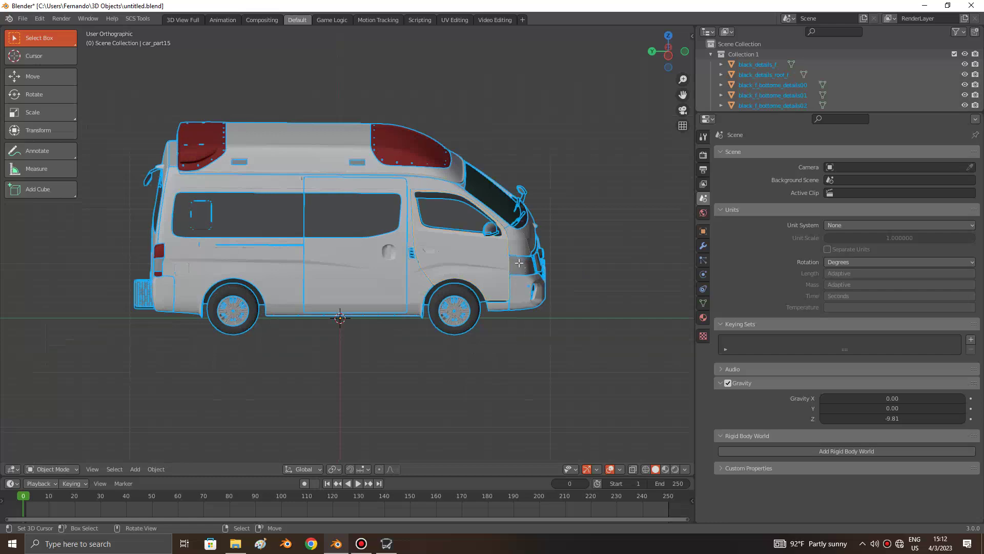
pyautogui.press('Tab')
pyautogui.scroll(2, 519, 262)
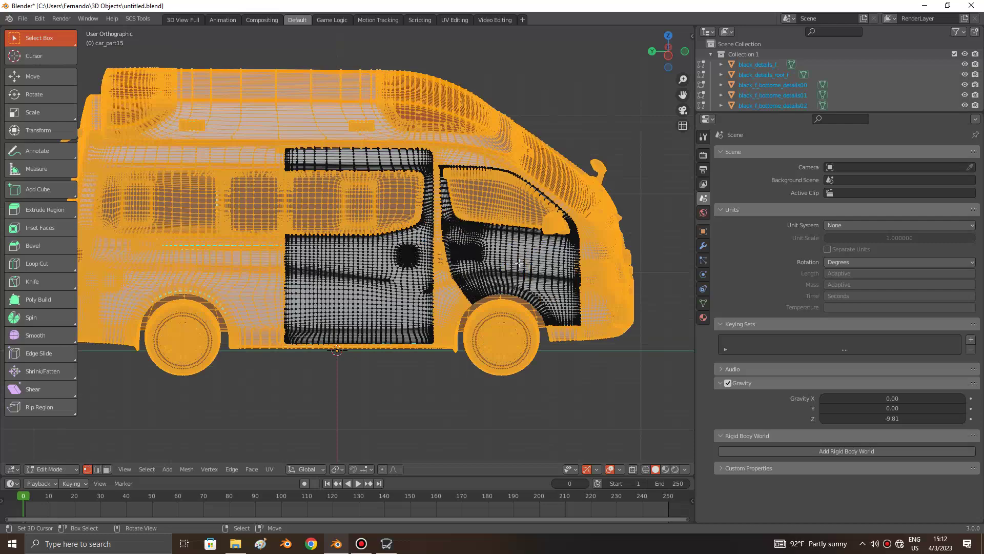
pyautogui.hotkey('alt', 'a')
pyautogui.moveTo(520, 262)
pyautogui.mouseDown(button='middle')
pyautogui.moveTo(522, 246)
pyautogui.moveTo(595, 241)
pyautogui.mouseUp(button='middle')
pyautogui.scroll(3, 525, 248)
pyautogui.scroll(-4, 525, 248)
# Step: Show the front door's empty modifier list, then return to Object Mode in left side view
pyautogui.click(704, 246)
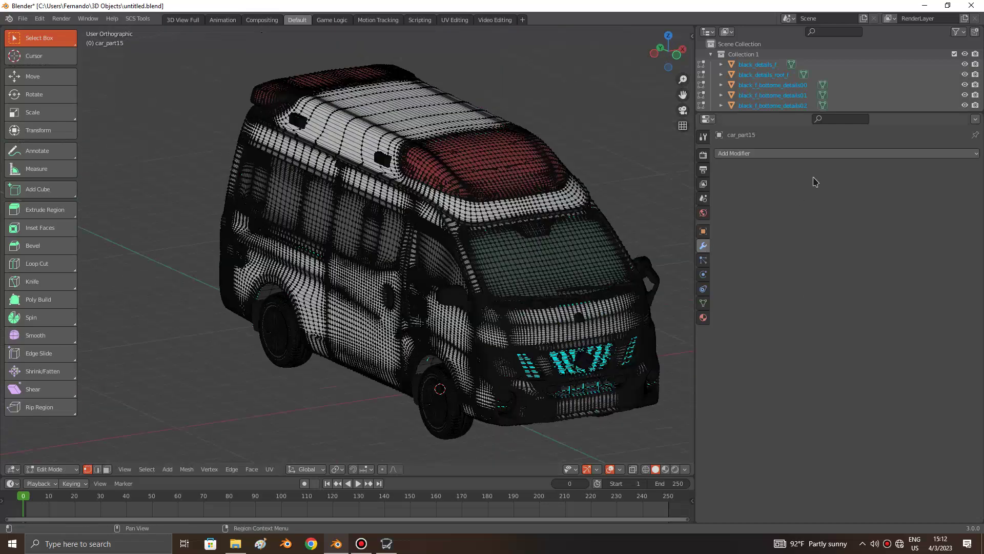
pyautogui.click(767, 153)
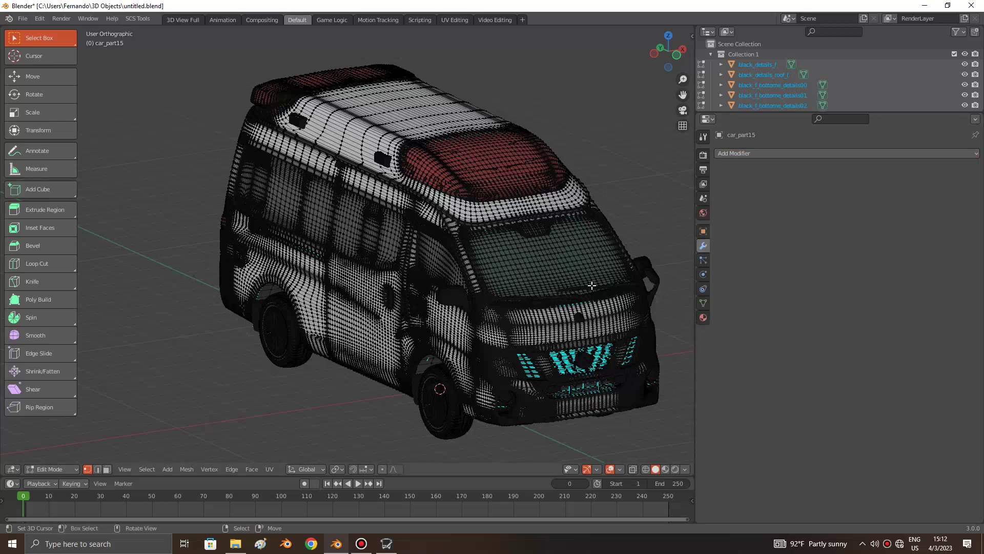
pyautogui.press('ctrl+KP_3')
pyautogui.scroll(1, 369, 187)
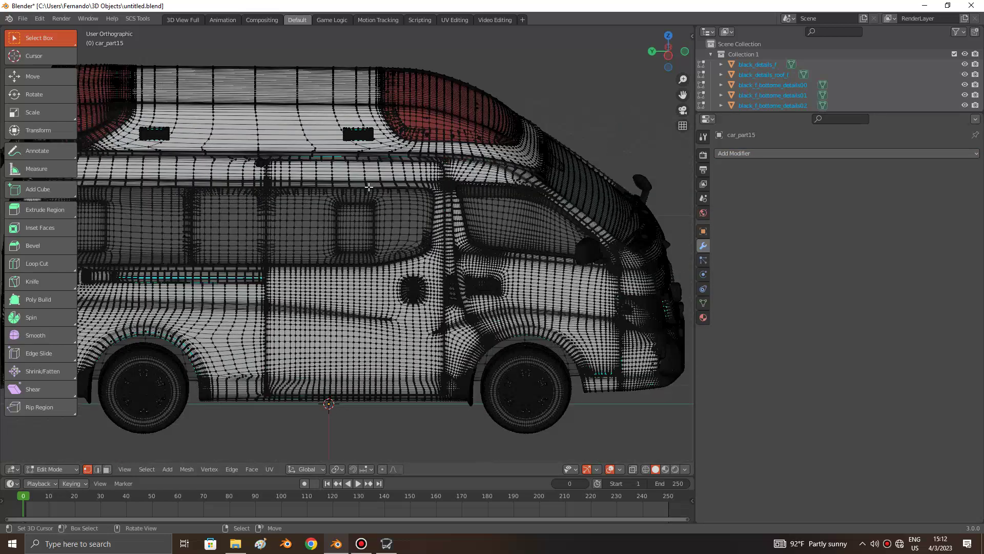
pyautogui.press('Tab')
# Step: From a side view, select the sliding side door piece car_part11
pyautogui.scroll(-3, 369, 188)
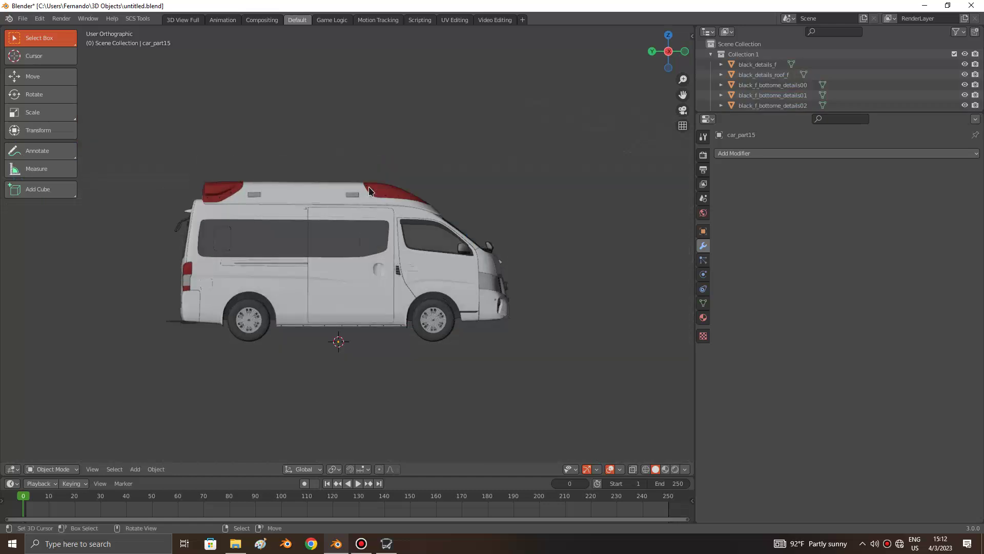
pyautogui.scroll(1, 368, 188)
pyautogui.press('KP_4')
pyautogui.press('KP_4')
pyautogui.press('KP_4')
pyautogui.press('KP_6')
pyautogui.press('KP_6')
pyautogui.press('KP_6')
pyautogui.press('KP_6')
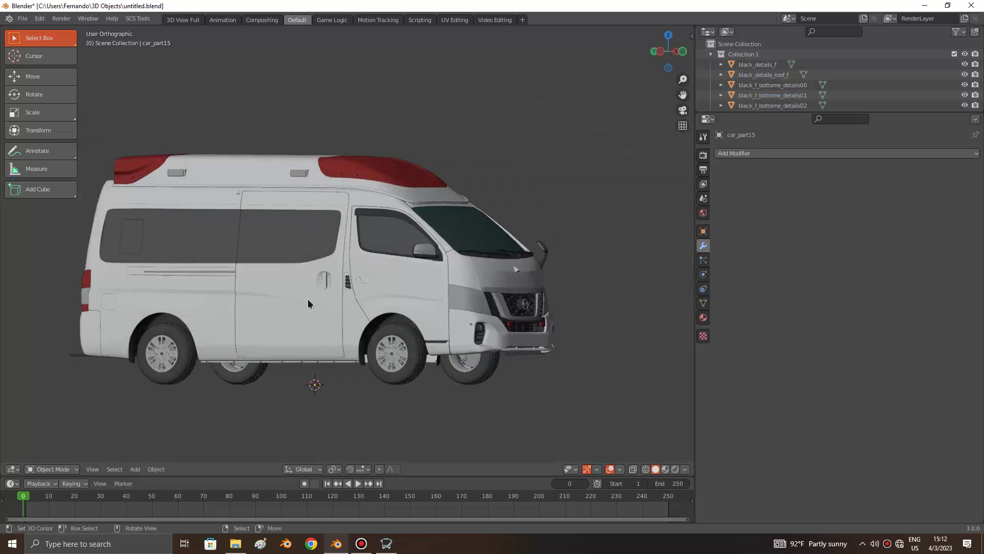
pyautogui.click(308, 299)
# Step: Select the front panel car_part13, frame it, and snap to the left side view
pyautogui.press('KP_4')
pyautogui.press('KP_4')
pyautogui.press('KP_8')
pyautogui.press('KP_8')
pyautogui.press('KP_4')
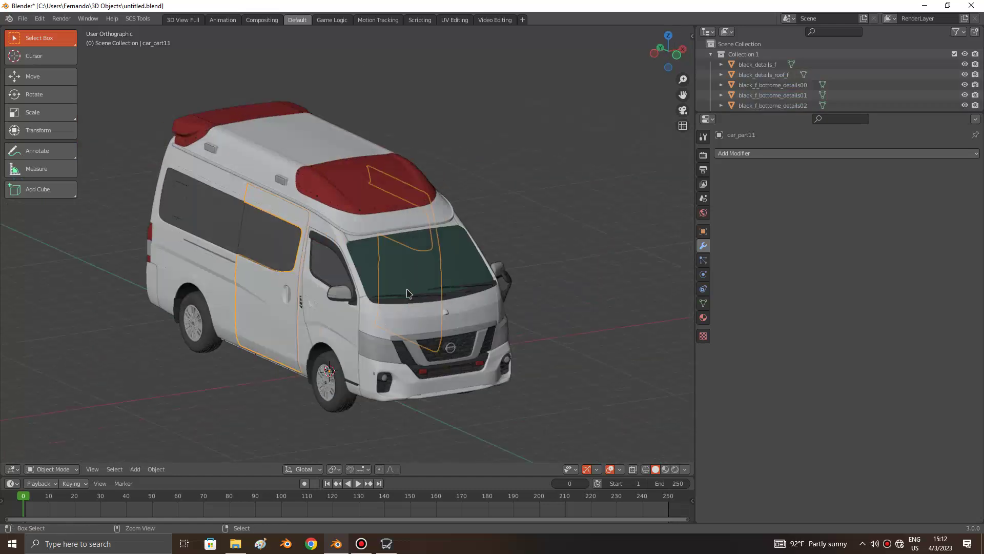
pyautogui.click(402, 309)
pyautogui.press('KP_2')
pyautogui.press('KP_2')
pyautogui.press('KP_6')
pyautogui.press('KP_6')
pyautogui.press('KP_6')
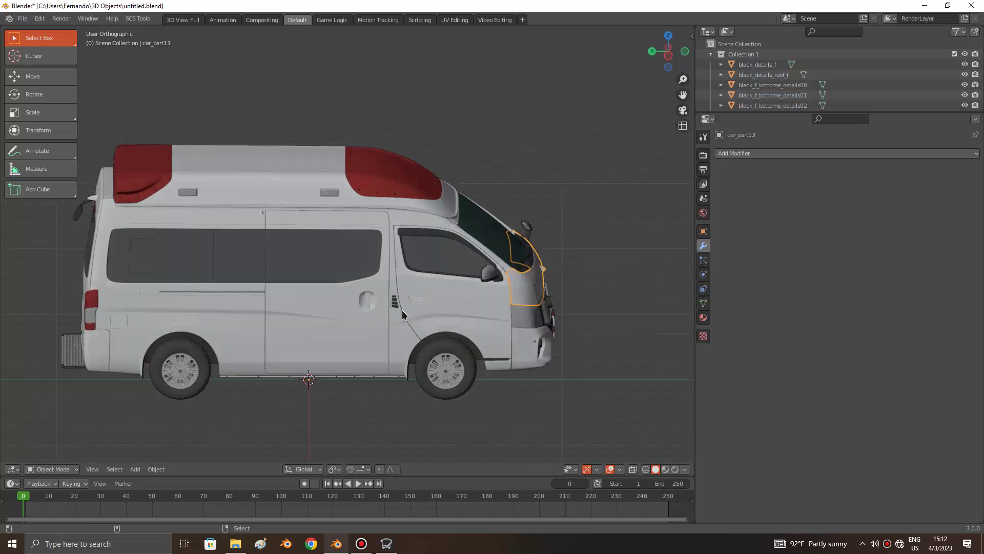
pyautogui.press('KP_2')
pyautogui.press('KP_Decimal')
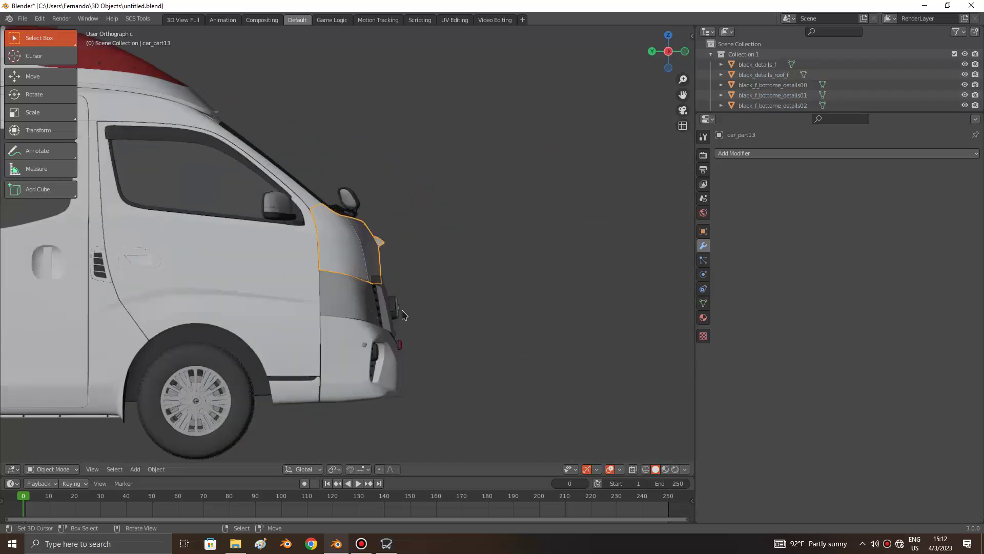
pyautogui.press('KP_3')
pyautogui.press('KP_6')
pyautogui.press('KP_6')
pyautogui.press('ctrl+KP_3')
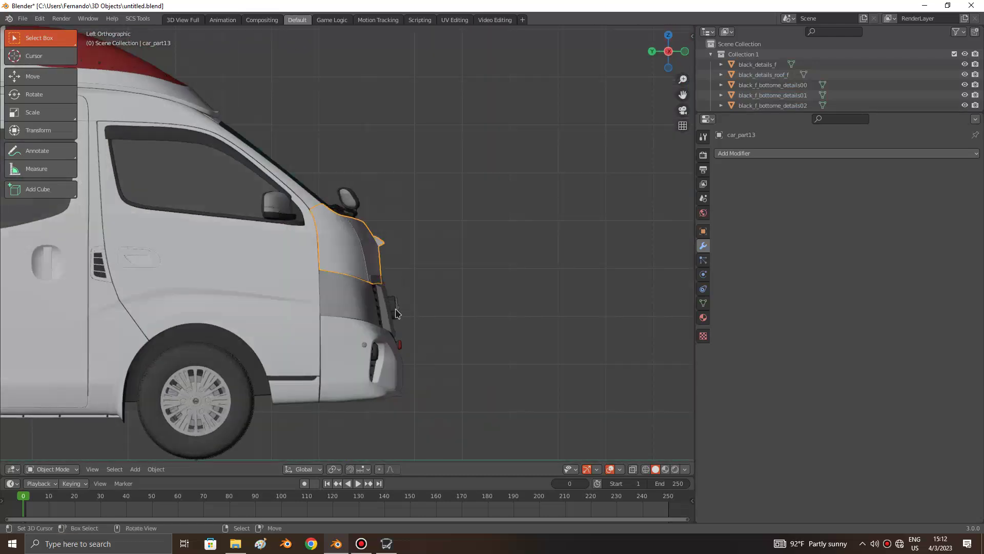
# Step: Orbit to a front three-quarter view and select the side body panel car_part12
pyautogui.scroll(-4, 395, 315)
pyautogui.keyDown('ctrl'); pyautogui.scroll(3, 395, 315); pyautogui.keyUp('ctrl')
pyautogui.keyDown('ctrl'); pyautogui.scroll(3, 395, 314); pyautogui.keyUp('ctrl')
pyautogui.keyDown('ctrl'); pyautogui.scroll(-1, 395, 314); pyautogui.keyUp('ctrl')
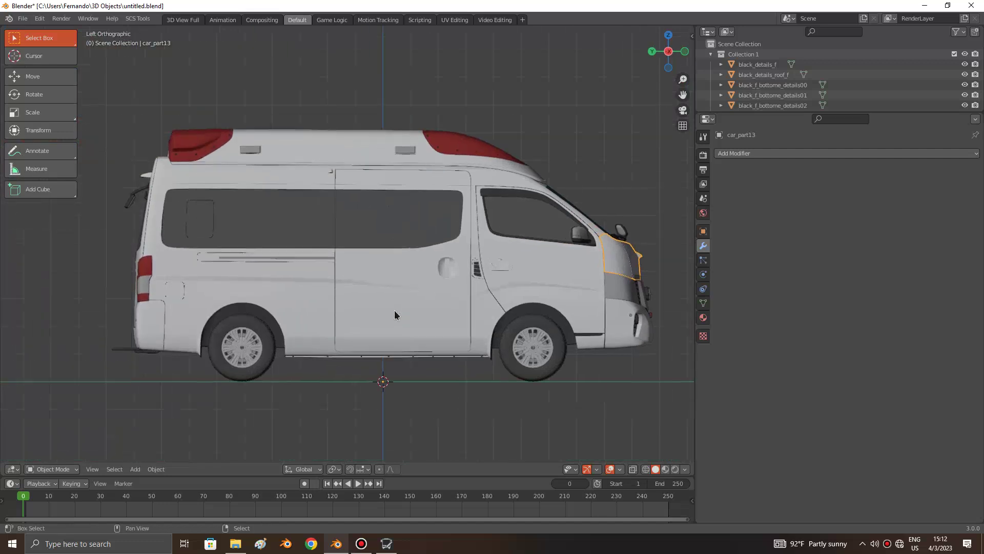
pyautogui.keyDown('shift'); pyautogui.scroll(4, 394, 314); pyautogui.keyUp('shift')
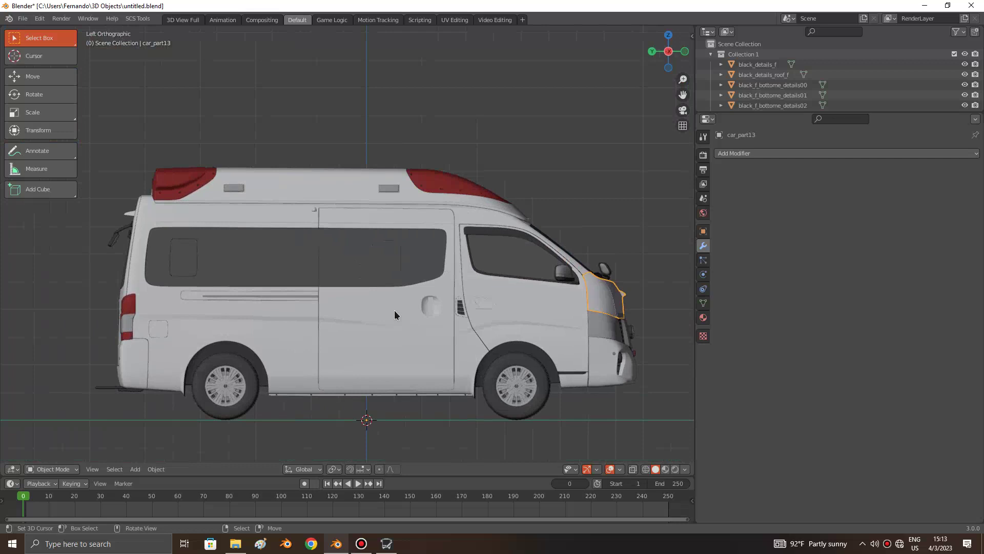
pyautogui.moveTo(395, 310); pyautogui.dragTo(395, 311, button='middle')
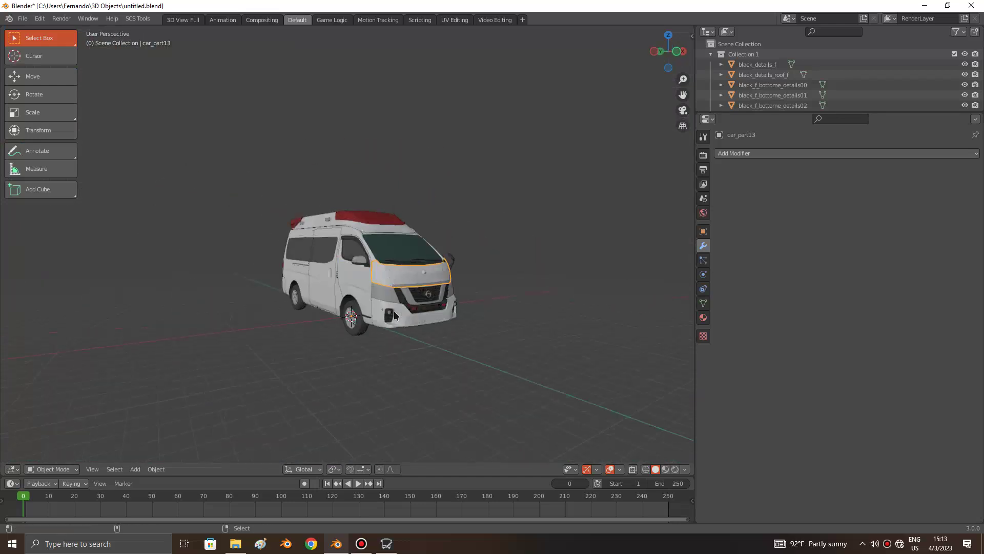
pyautogui.scroll(3, 394, 314)
pyautogui.scroll(2, 394, 314)
pyautogui.scroll(-1, 394, 314)
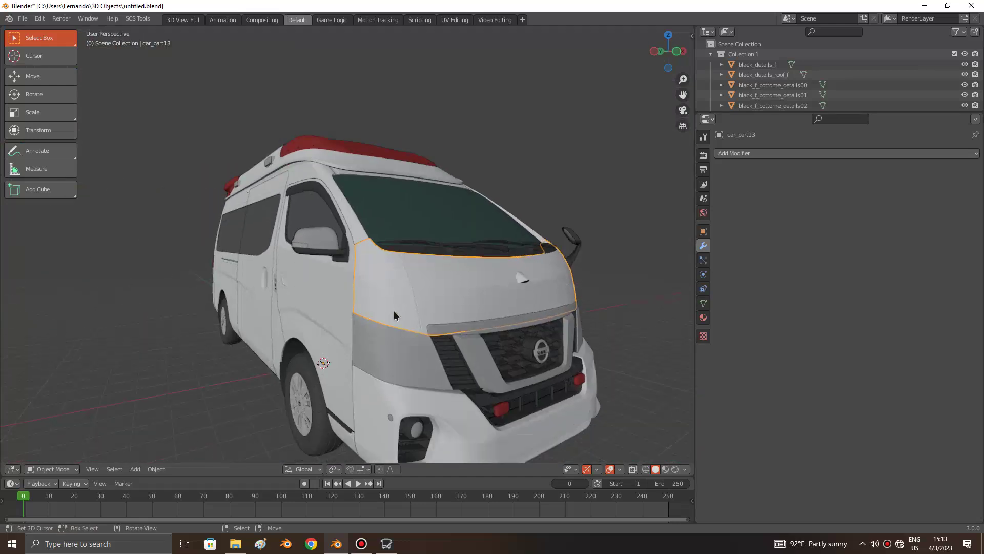
pyautogui.scroll(2, 393, 314)
pyautogui.press('ctrl+KP_3')
pyautogui.moveTo(393, 311); pyautogui.dragTo(376, 171, button='middle')
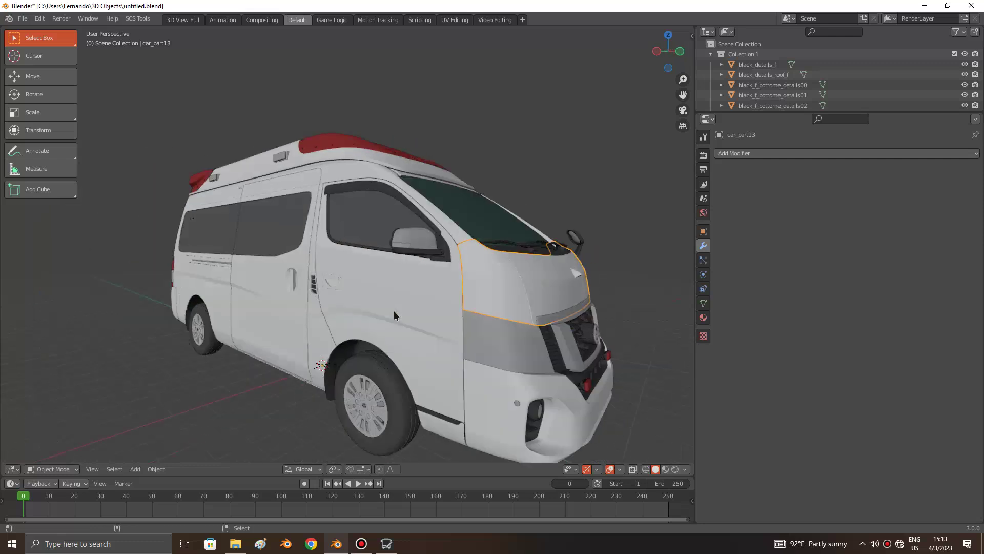
pyautogui.click(376, 171)
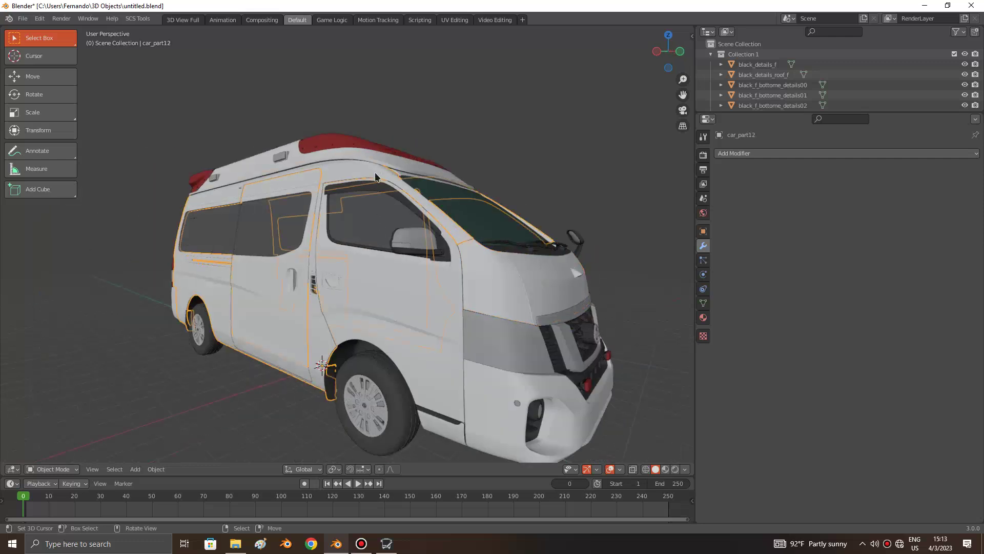
# Step: Isolate the side body panel in local view briefly, then bring the whole van back
pyautogui.press('KP_Divide')
pyautogui.click(376, 175)
pyautogui.press('KP_4')
pyautogui.press('KP_4')
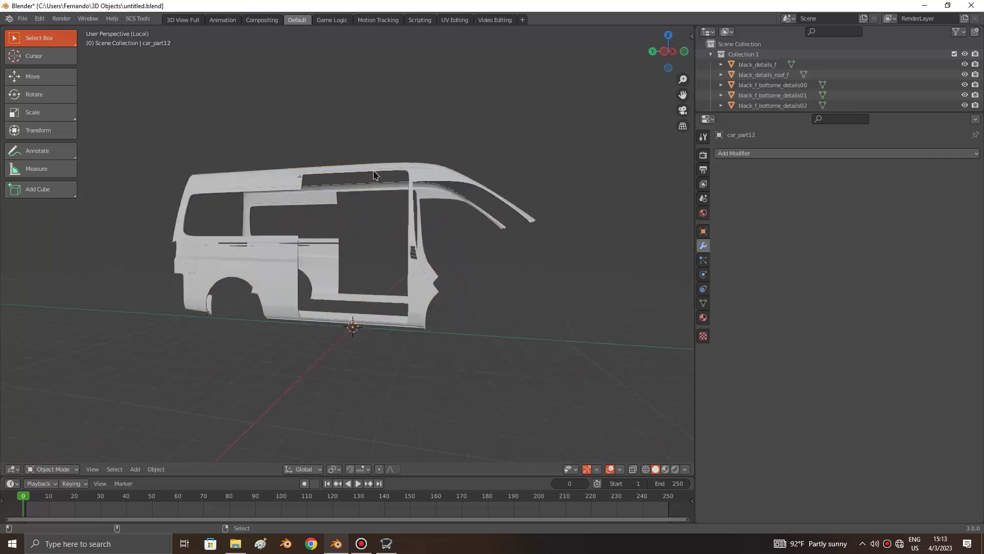
pyautogui.press('KP_4')
pyautogui.press('KP_4')
pyautogui.press('KP_4')
pyautogui.press('KP_4')
pyautogui.press('KP_4')
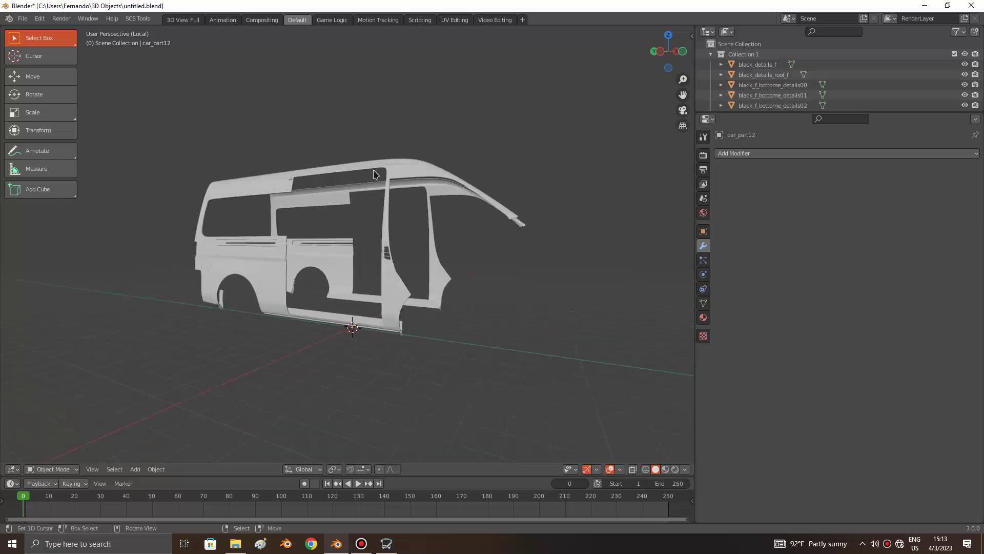
pyautogui.press('KP_Divide')
pyautogui.press('KP_4')
# Step: Isolate the sliding door in local view, shown in Left Orthographic side view
pyautogui.click(353, 284)
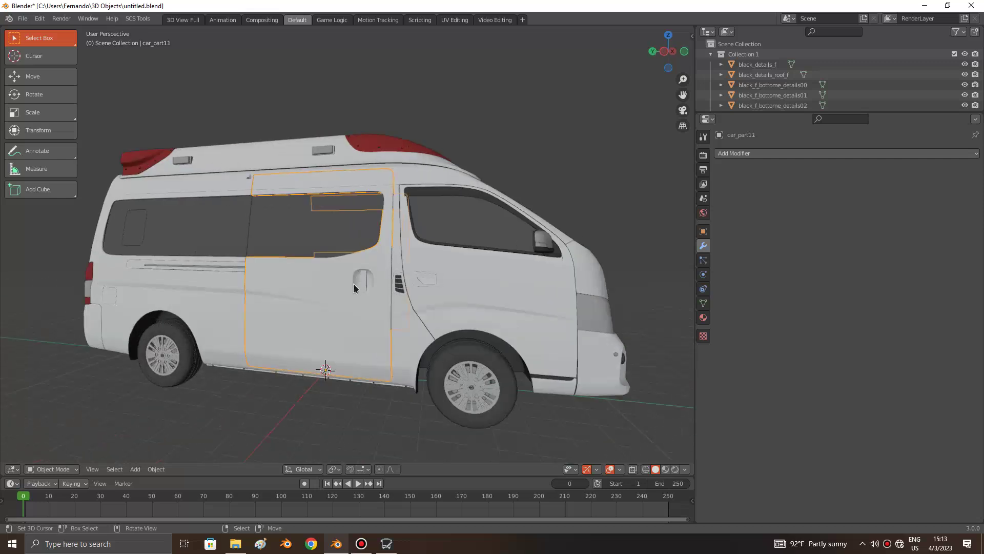
pyautogui.press('KP_Divide')
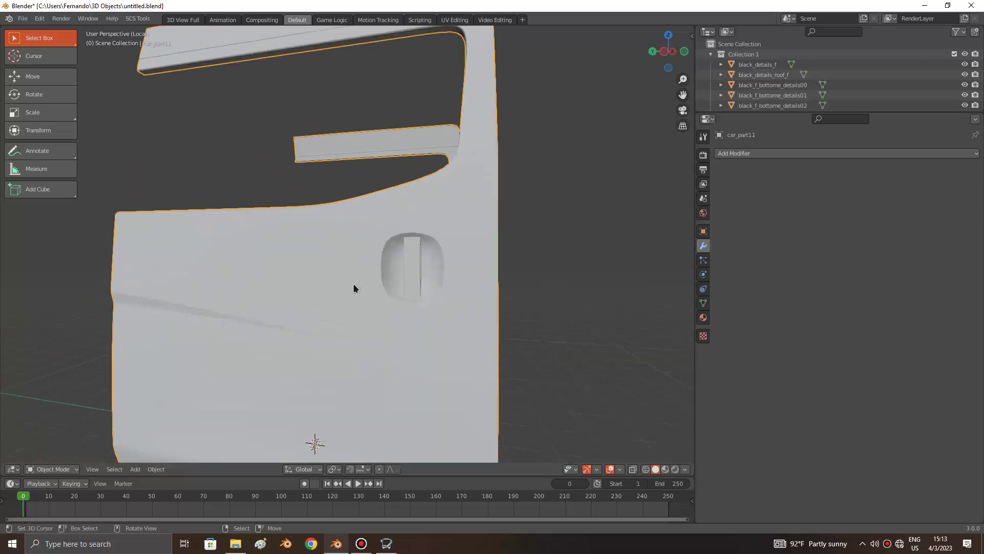
pyautogui.press('ctrl+KP_3')
pyautogui.hotkey('alt', 'a')
pyautogui.scroll(-2, 352, 284)
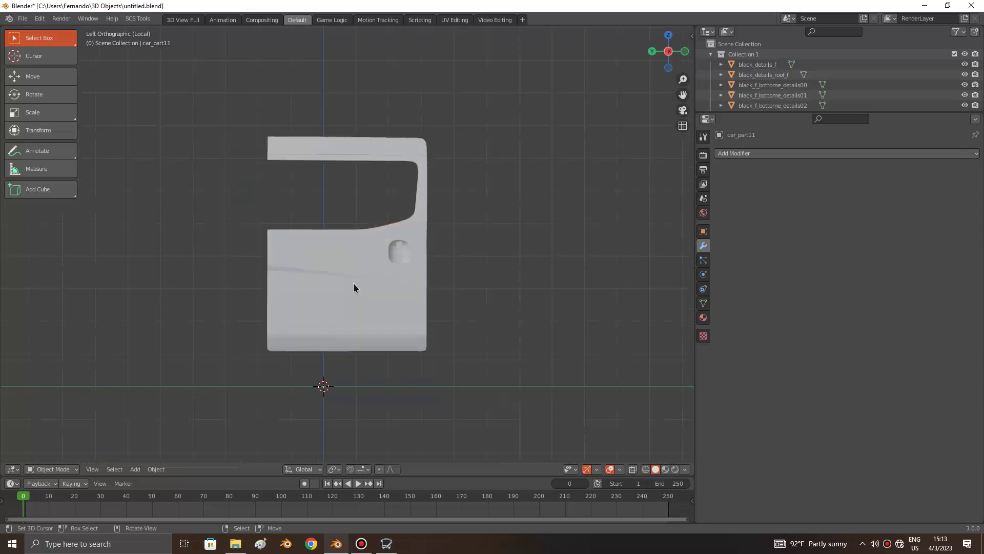
pyautogui.keyDown('ctrl'); pyautogui.scroll(2, 352, 283); pyautogui.keyUp('ctrl')
pyautogui.click(337, 257)
pyautogui.scroll(-2, 337, 257)
pyautogui.hotkey('alt', 'a')
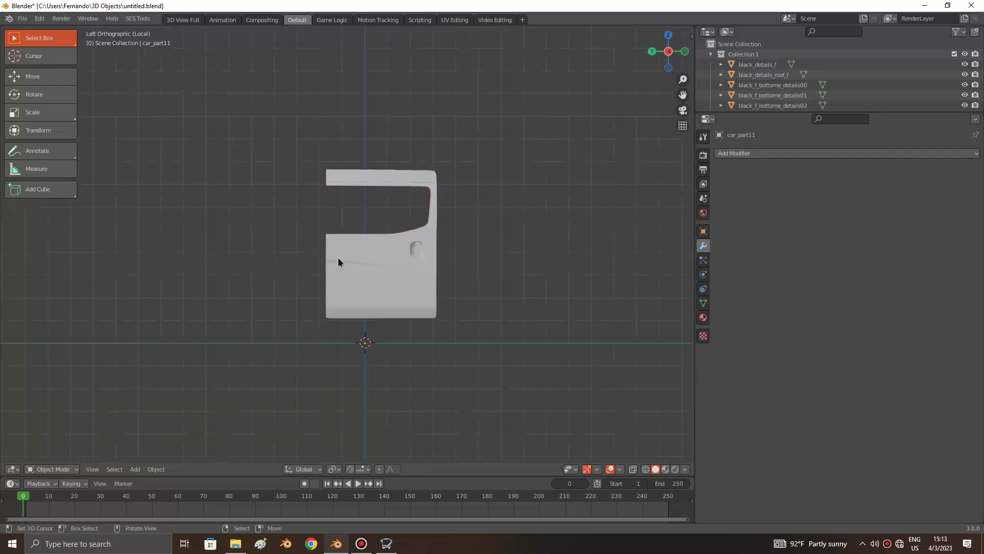
pyautogui.scroll(4, 338, 258)
# Step: Add a plane, rotate it to stand upright, and scale it up
pyautogui.hotkey('shift', 'a')
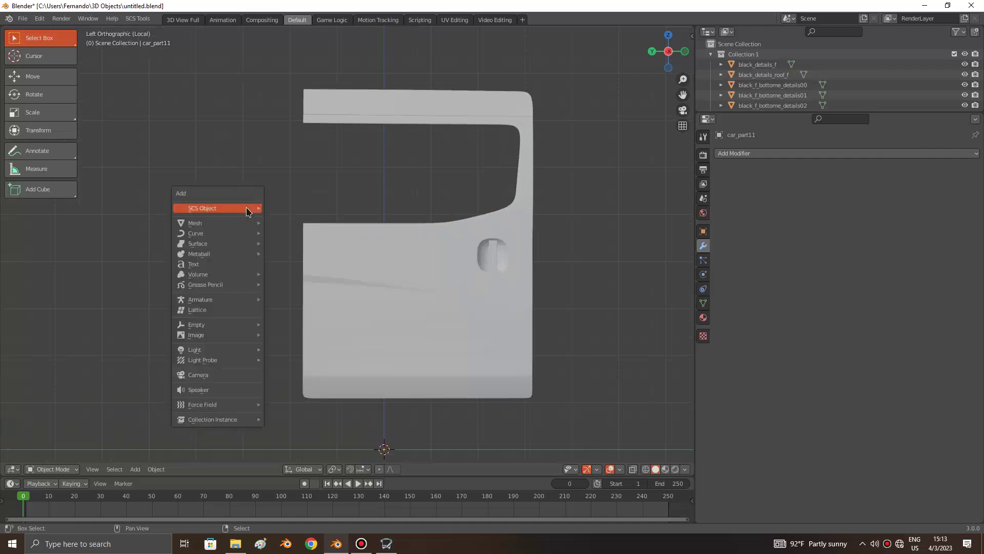
pyautogui.click(283, 222)
pyautogui.scroll(-3, 353, 244)
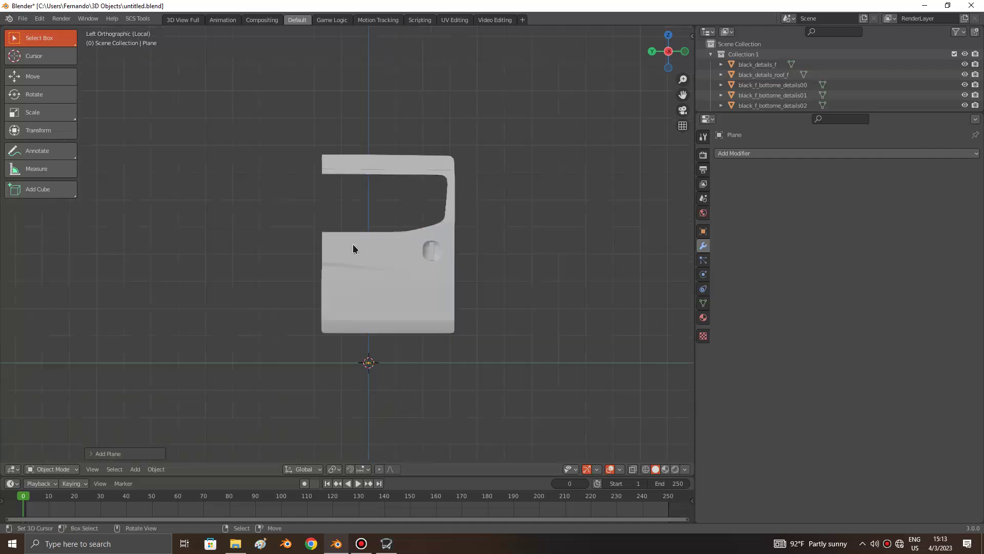
pyautogui.scroll(-6, 411, 237)
pyautogui.scroll(6, 410, 253)
pyautogui.scroll(3, 410, 253)
pyautogui.press('r')
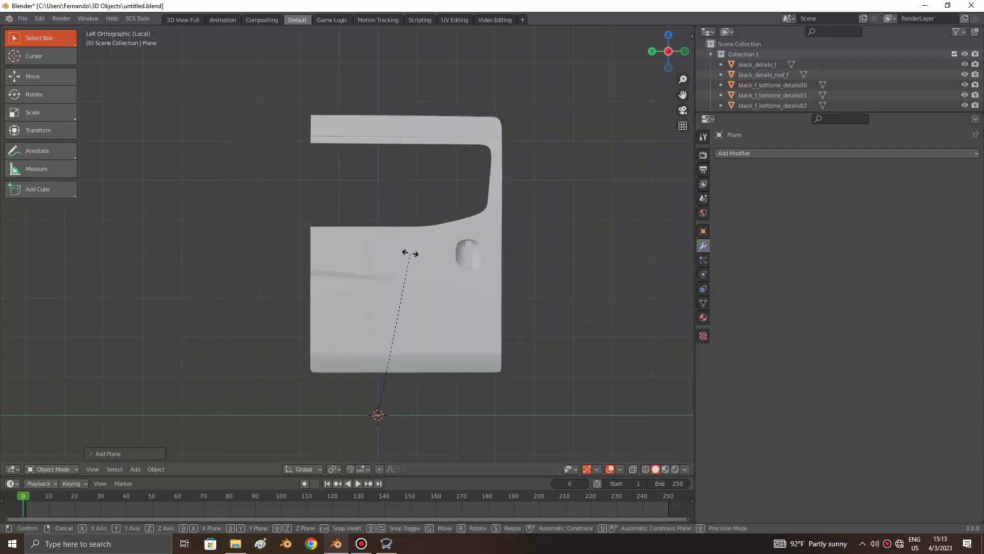
pyautogui.write('9')
pyautogui.click(410, 253)
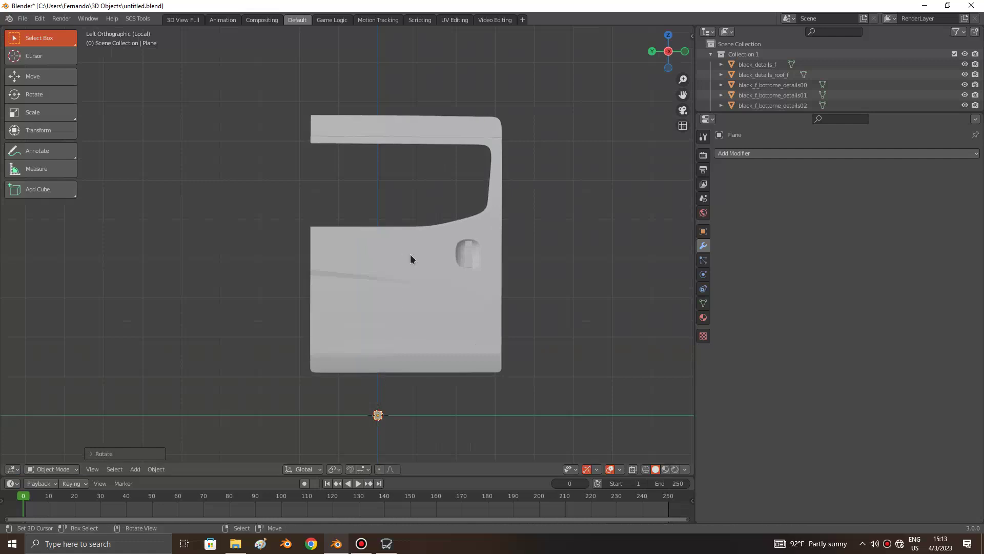
pyautogui.scroll(-4, 411, 257)
pyautogui.press('s')
pyautogui.click(238, 257)
pyautogui.scroll(2, 330, 367)
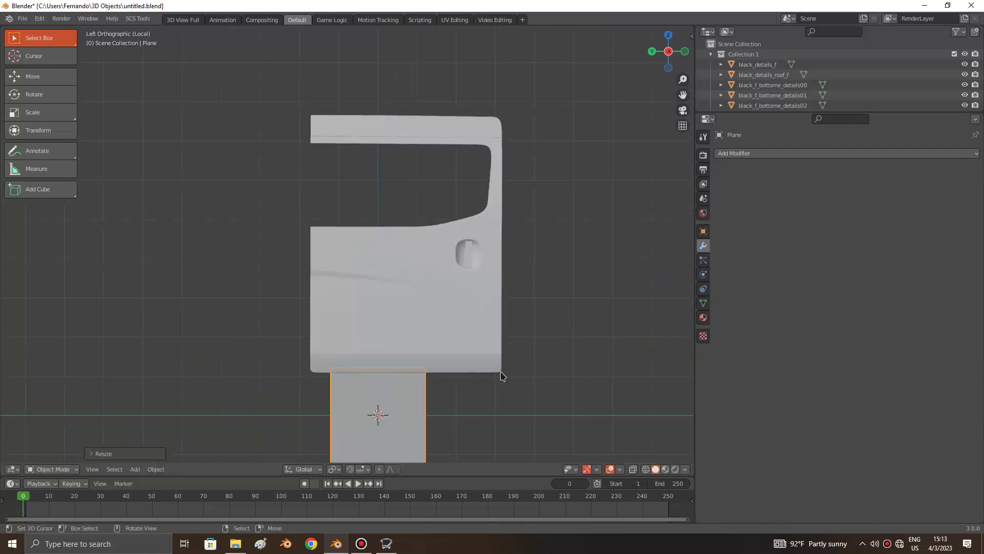
# Step: Move the plane onto the door's lower panel below the window, back in orthographic side view
pyautogui.press('g')
pyautogui.click(501, 242)
pyautogui.moveTo(501, 243); pyautogui.dragTo(434, 256, button='middle')
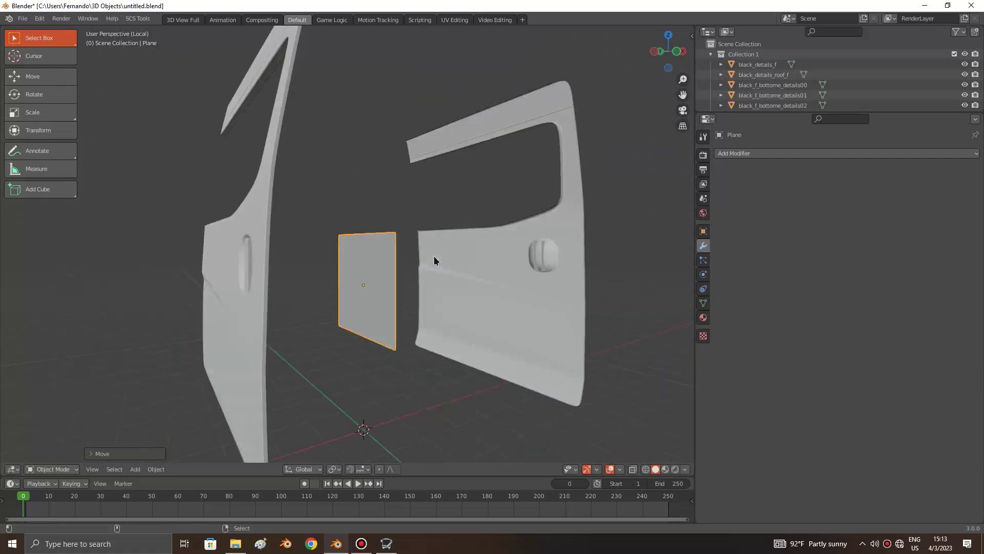
pyautogui.press('g')
pyautogui.click(262, 273)
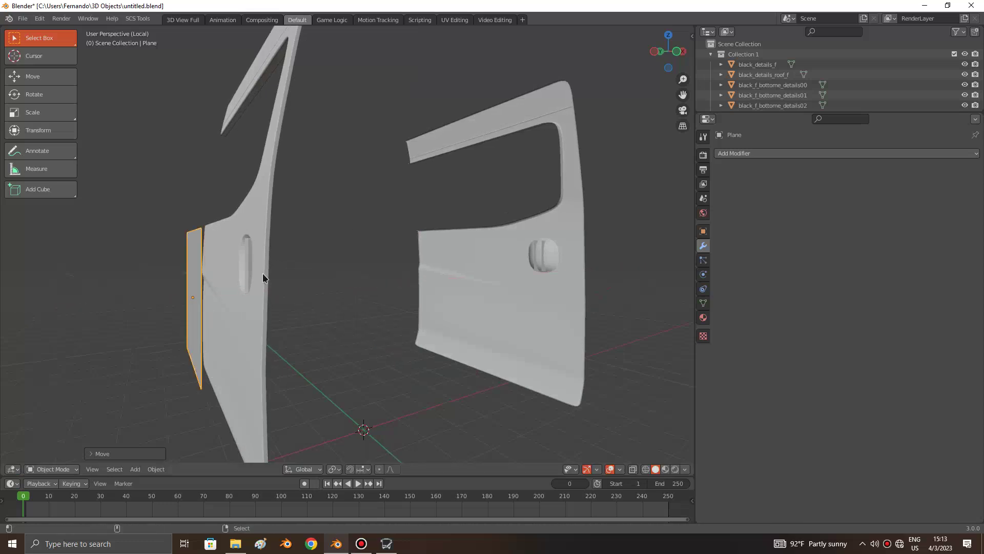
pyautogui.moveTo(262, 273); pyautogui.dragTo(264, 277, button='middle')
pyautogui.press('KP_5')
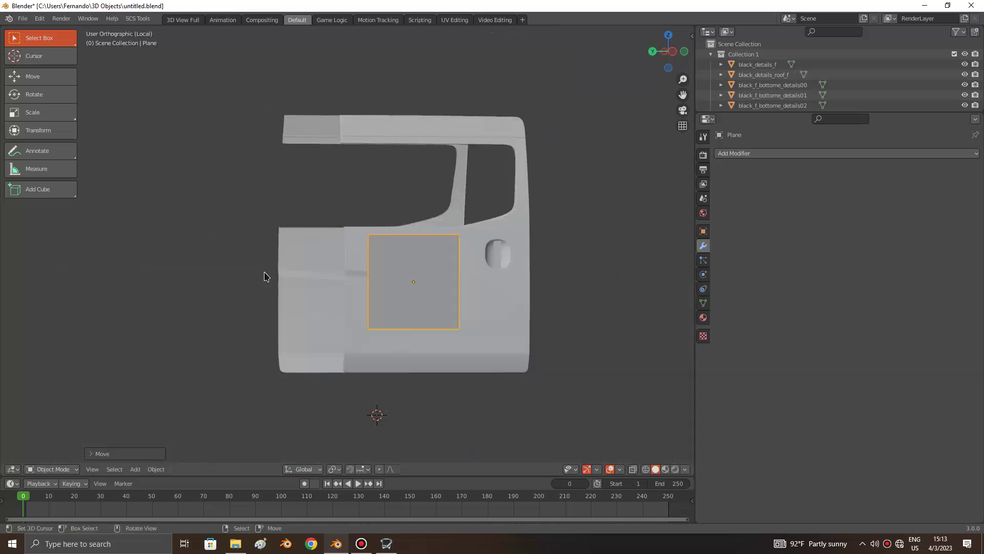
pyautogui.press('KP_3')
pyautogui.press('ctrl+KP_3')
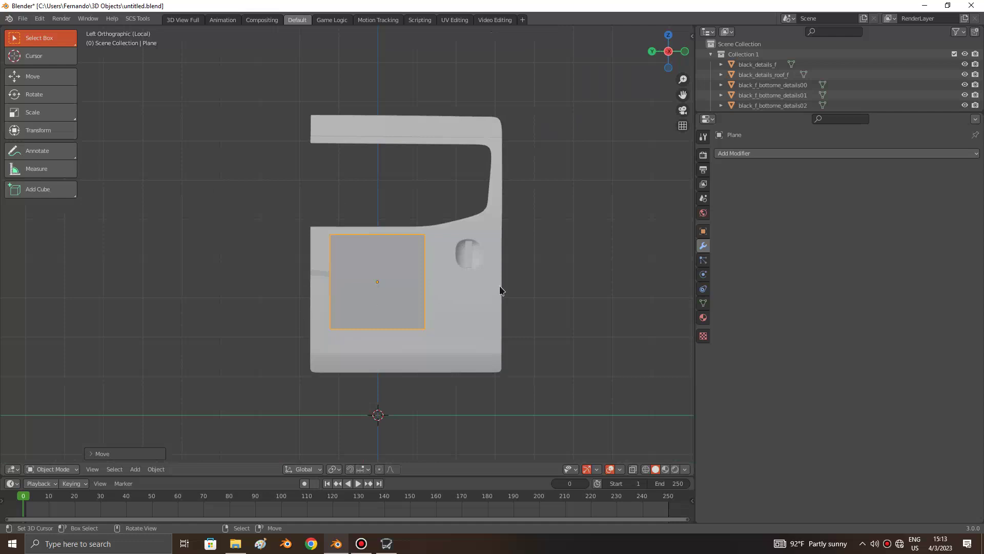
pyautogui.click(703, 317)
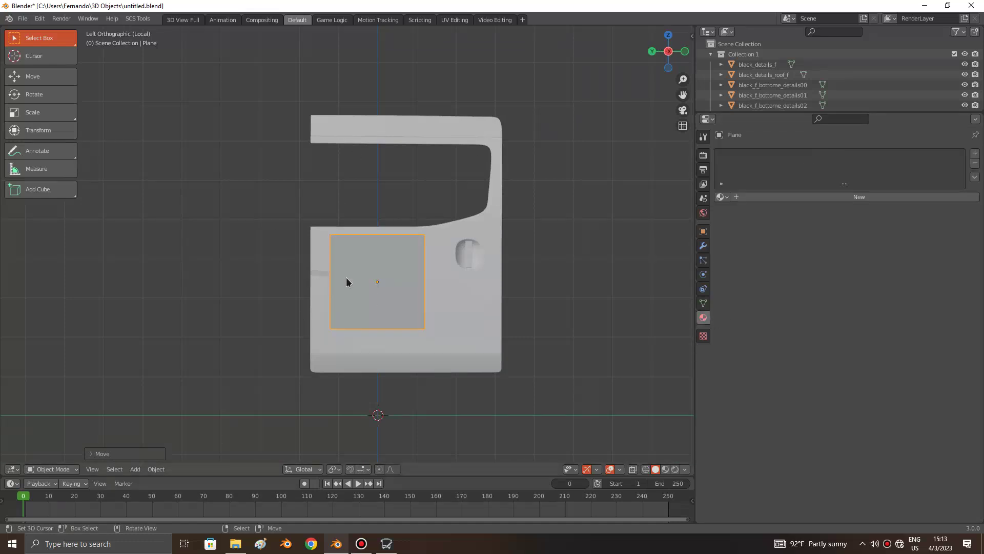
# Step: Create a new material for the plane and name it retropologia
pyautogui.click(760, 196)
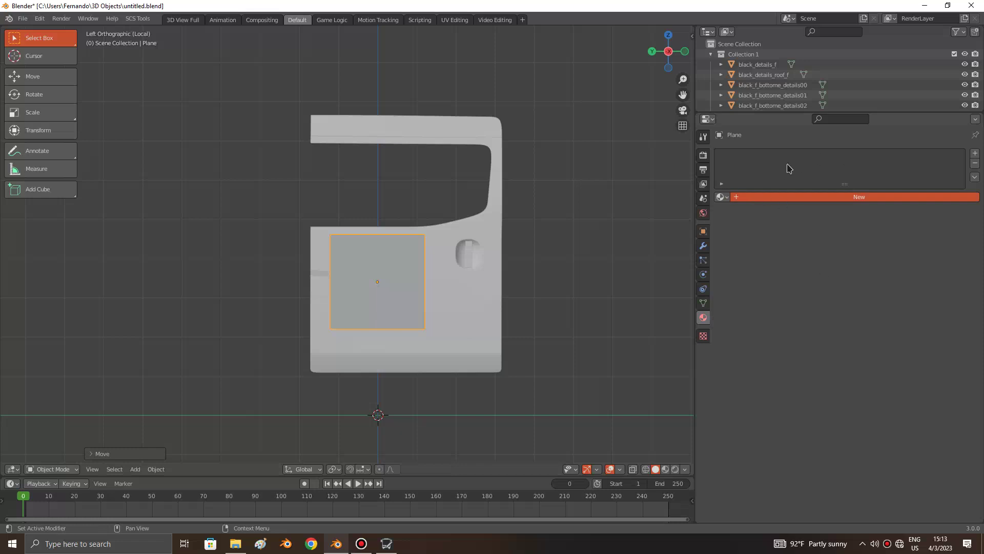
pyautogui.click(809, 196)
pyautogui.doubleClick(778, 157)
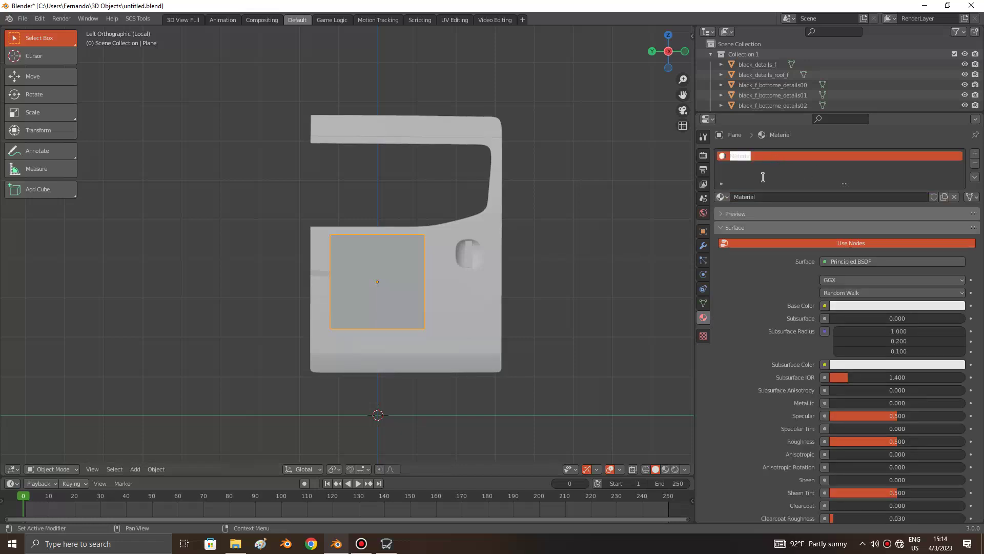
pyautogui.write('ret')
pyautogui.write('ro')
pyautogui.write('pologia')
pyautogui.press('Return')
# Step: Set the material's Viewport Display colour to blue
pyautogui.scroll(-5, 835, 301)
pyautogui.scroll(-9, 841, 359)
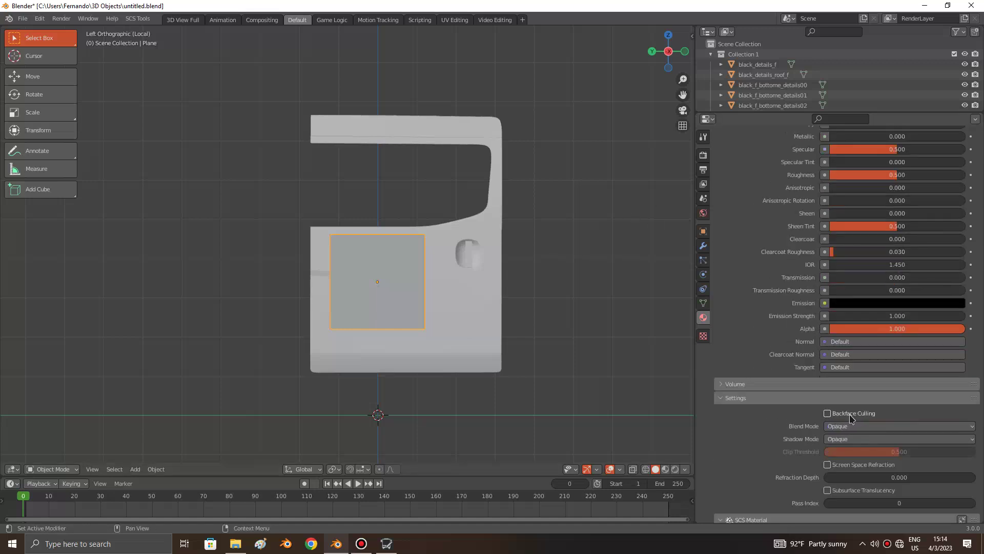
pyautogui.scroll(-3, 848, 430)
pyautogui.click(746, 502)
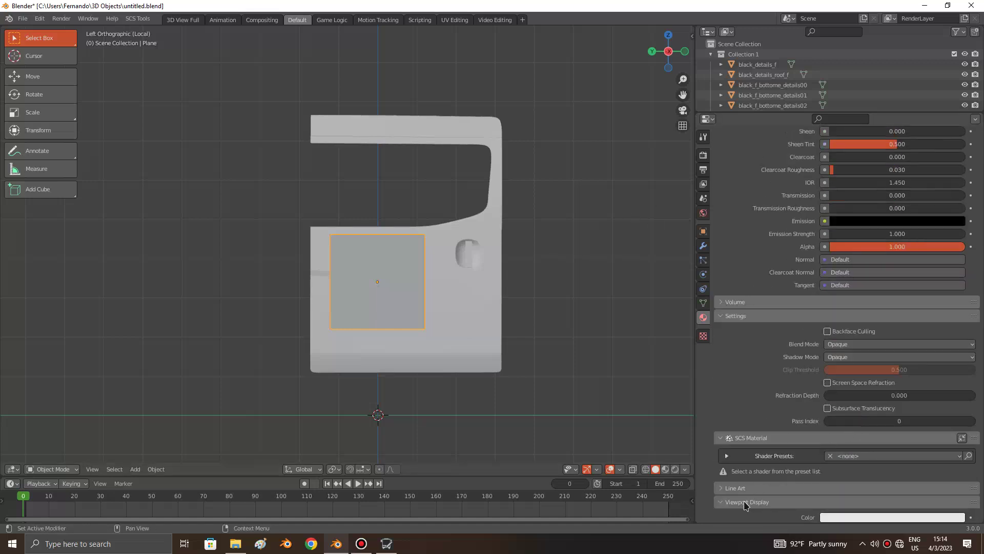
pyautogui.scroll(-2, 744, 502)
pyautogui.click(896, 483)
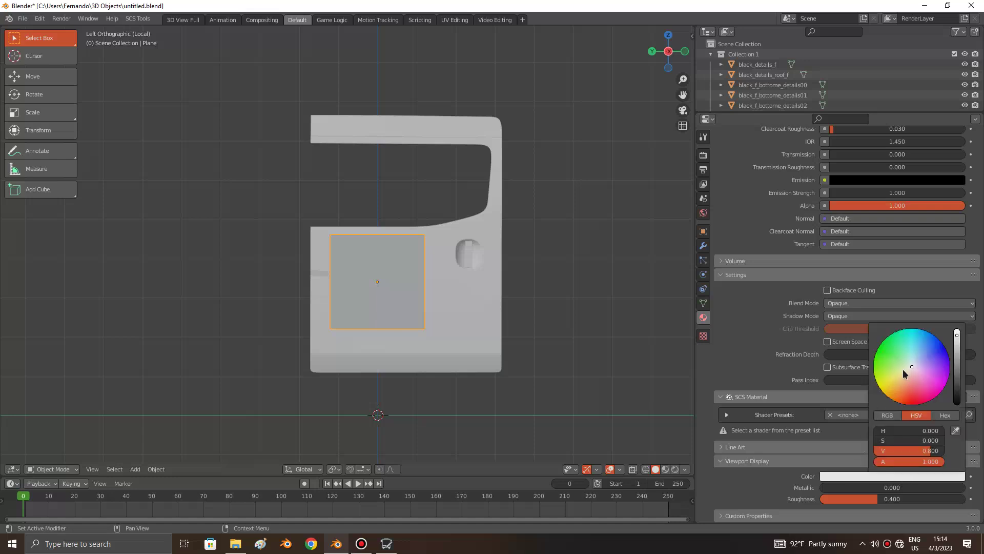
pyautogui.moveTo(903, 371); pyautogui.dragTo(940, 341)
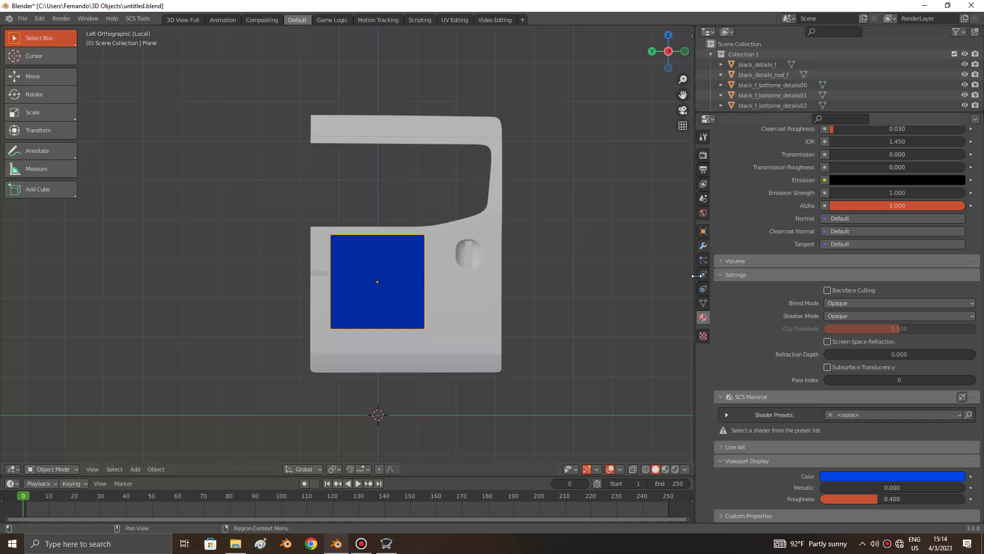
pyautogui.scroll(5, 781, 355)
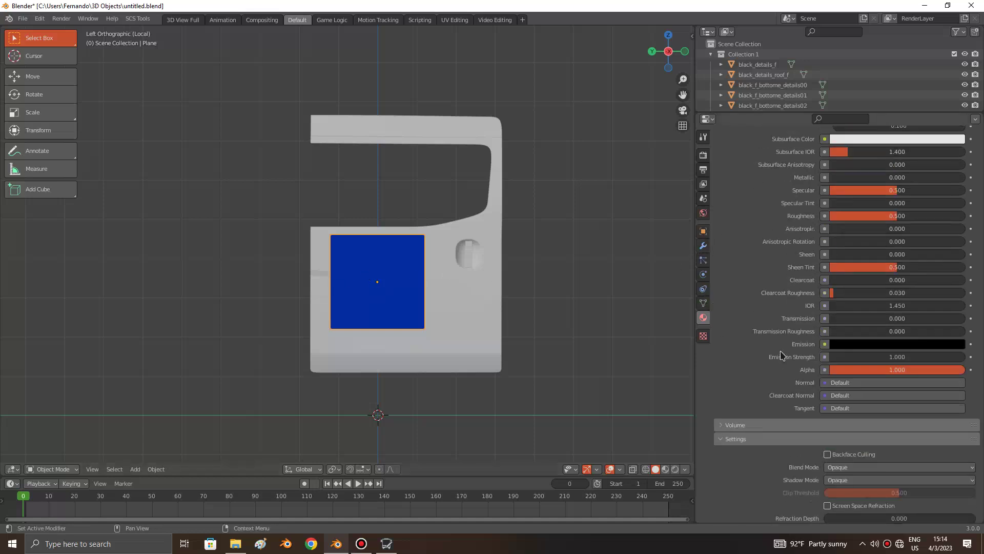
pyautogui.scroll(4, 780, 355)
# Step: Tick In Front under the plane's Object Viewport Display settings, then Tab in and out of Edit Mode
pyautogui.click(704, 232)
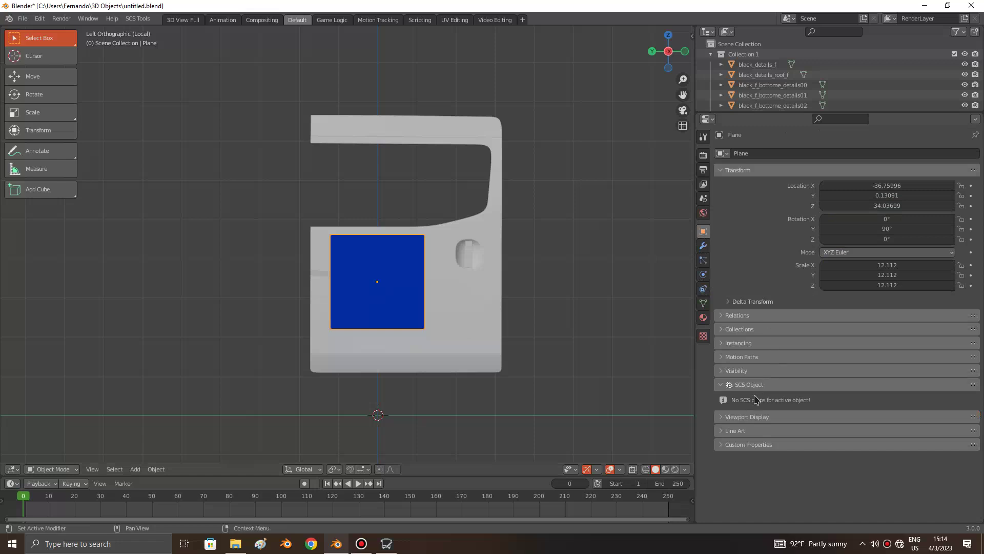
pyautogui.click(731, 417)
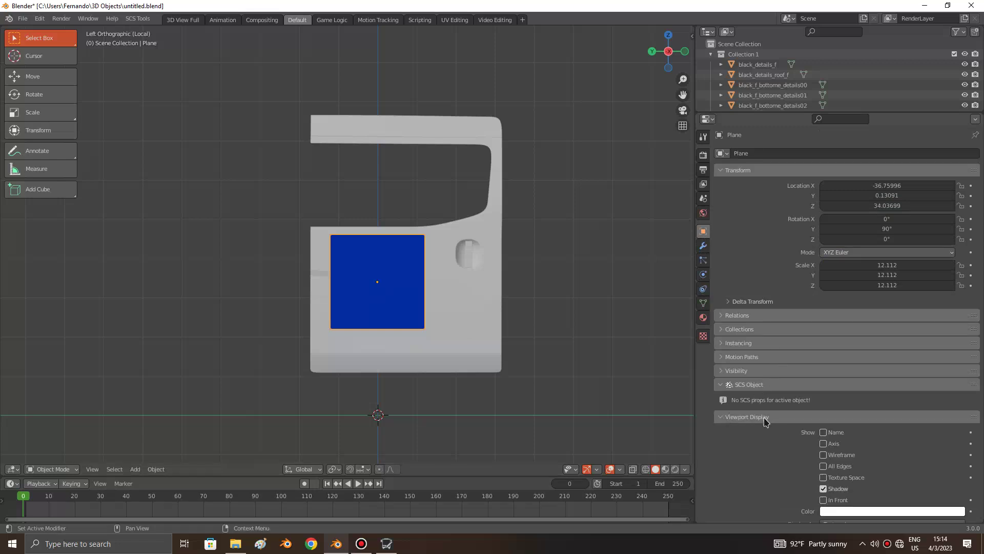
pyautogui.click(824, 499)
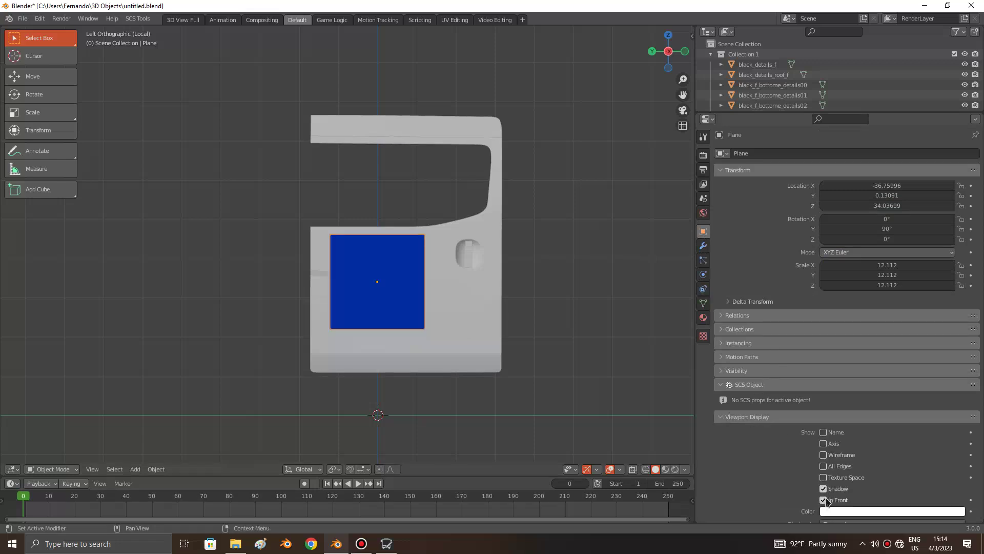
pyautogui.scroll(-2, 841, 499)
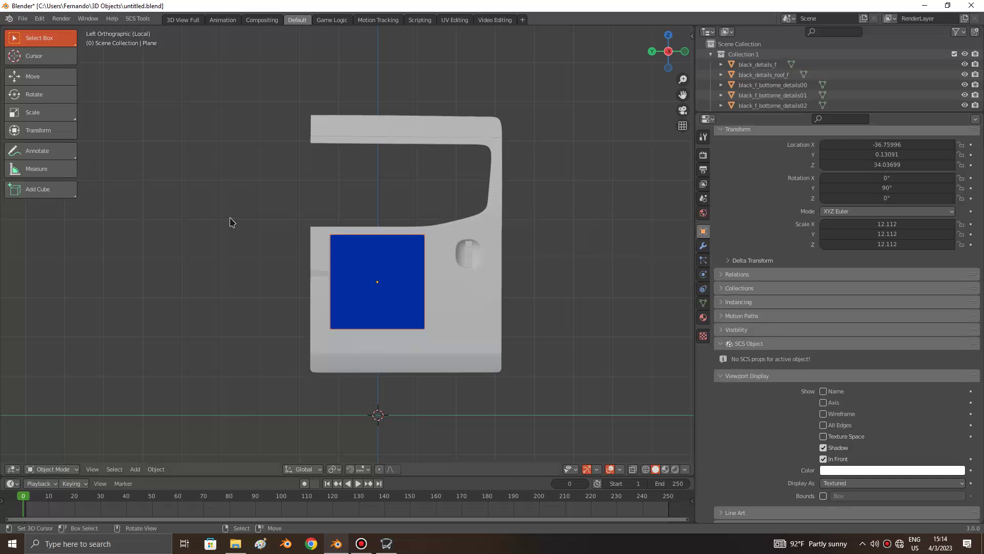
pyautogui.scroll(2, 366, 241)
pyautogui.press('Tab')
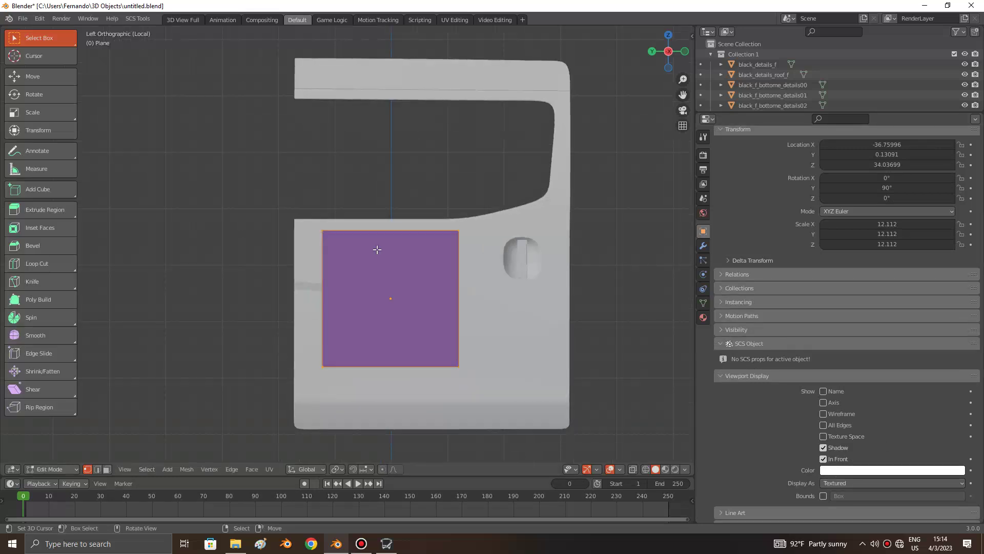
pyautogui.press('Tab')
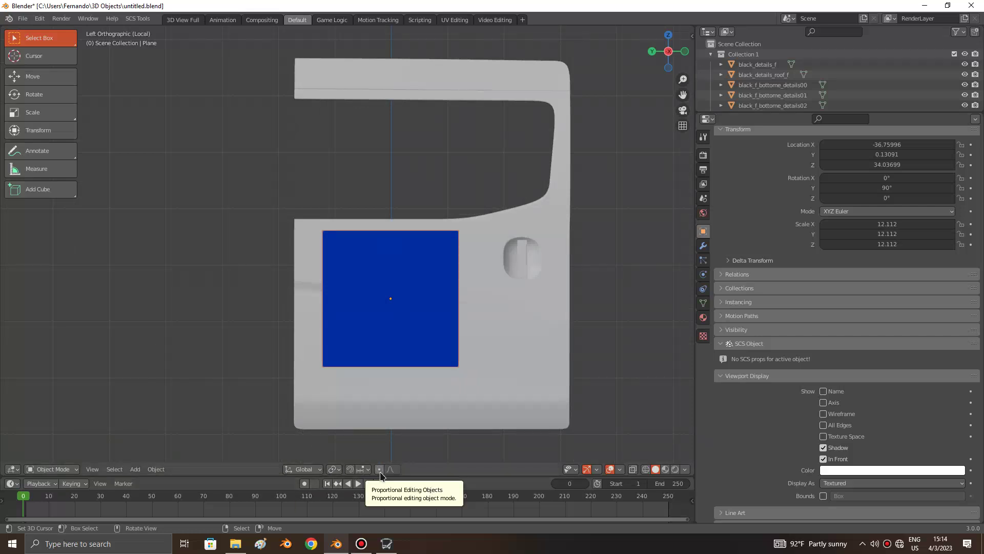
# Step: Enable snapping with Snap To set to Face, then orbit to view the plane in perspective
pyautogui.click(334, 469)
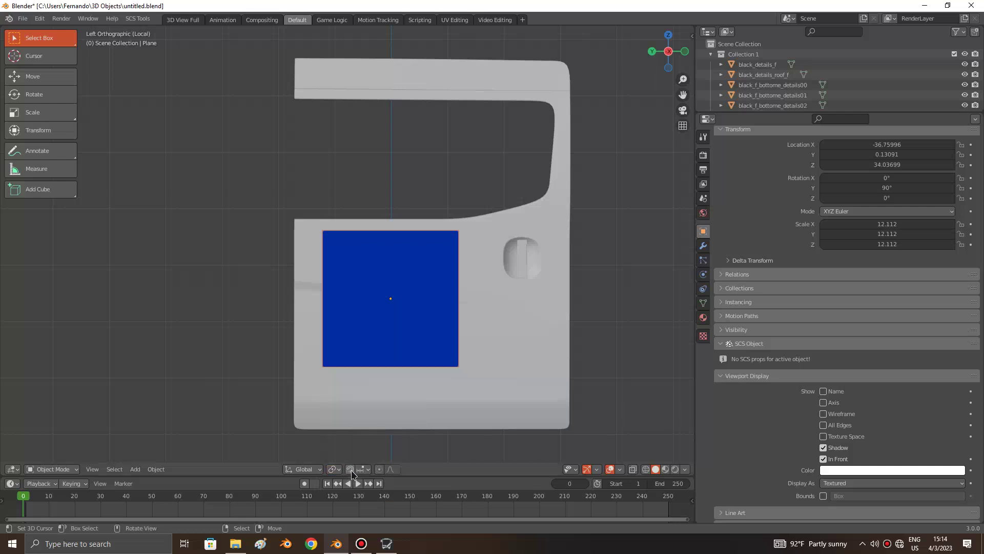
pyautogui.click(351, 472)
pyautogui.click(360, 470)
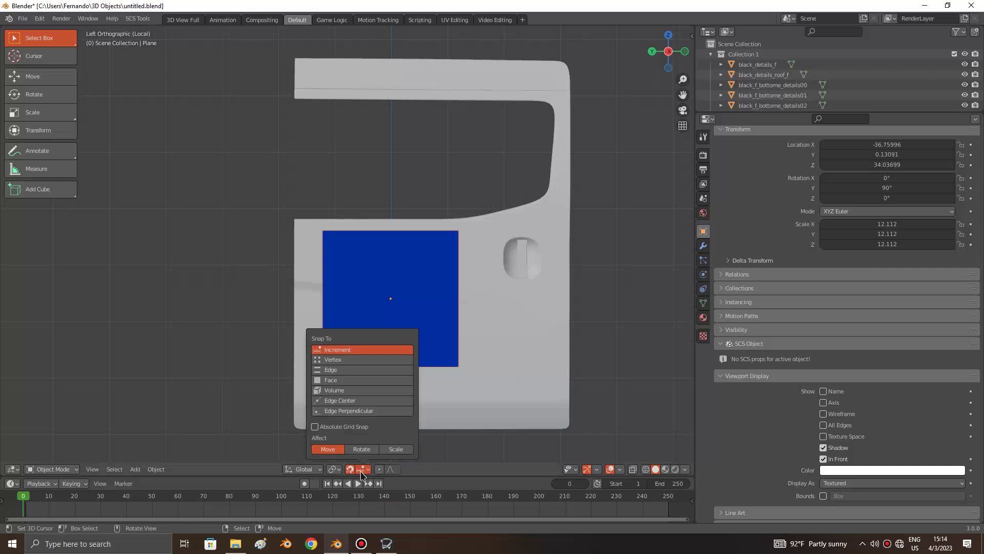
pyautogui.click(324, 380)
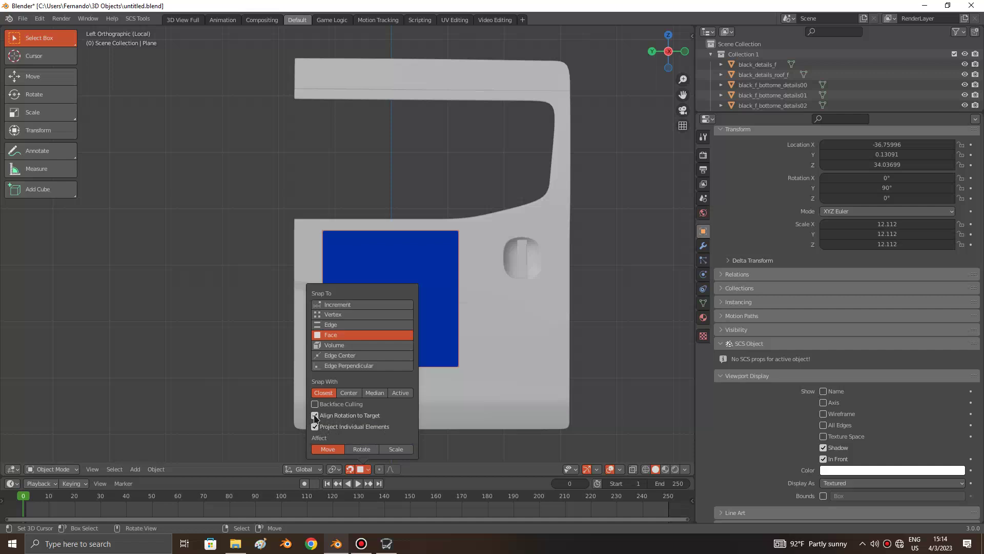
pyautogui.press('Escape')
pyautogui.moveTo(357, 278); pyautogui.dragTo(375, 253, button='middle')
pyautogui.press('Tab')
pyautogui.scroll(3, 377, 251)
pyautogui.press('g')
pyautogui.press('x')
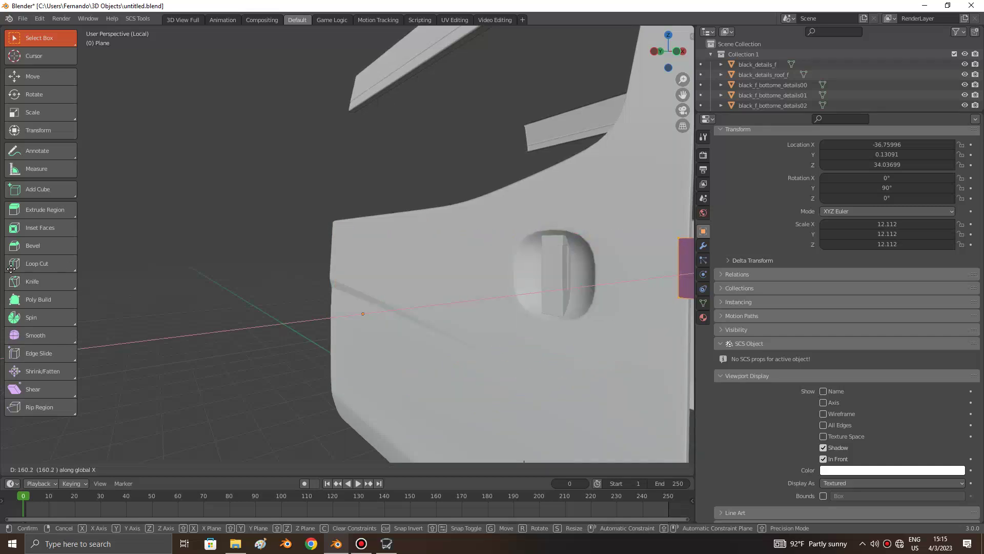
pyautogui.click(582, 260)
pyautogui.scroll(-5, 571, 256)
pyautogui.moveTo(571, 257); pyautogui.dragTo(392, 258, button='middle')
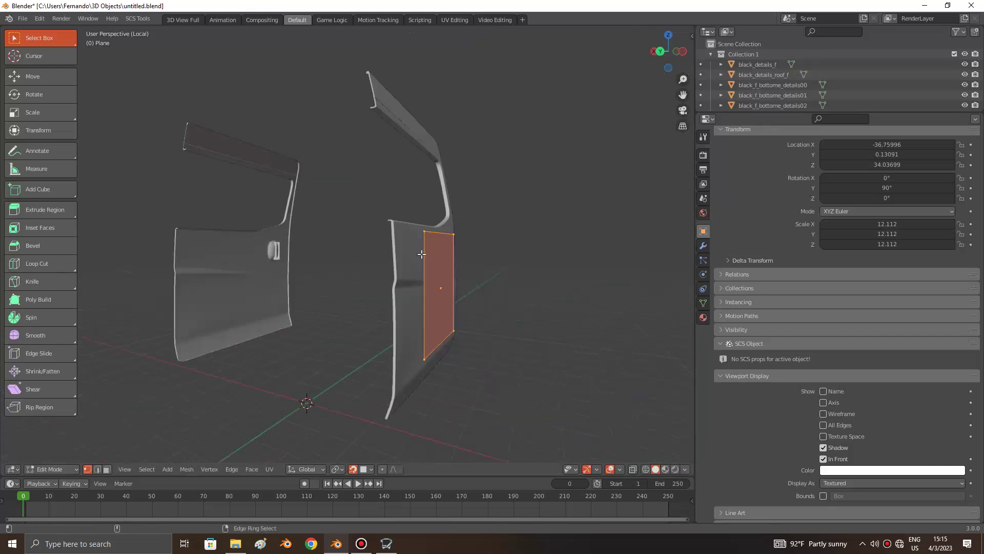
pyautogui.scroll(3, 392, 257)
pyautogui.press('g')
pyautogui.press('x')
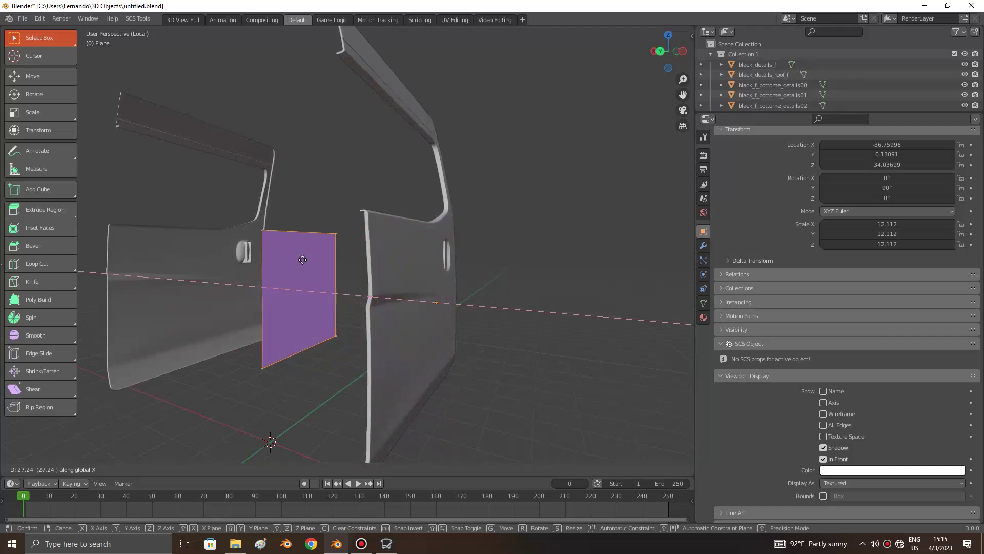
pyautogui.rightClick(390, 264)
pyautogui.moveTo(389, 264); pyautogui.dragTo(430, 424, button='middle')
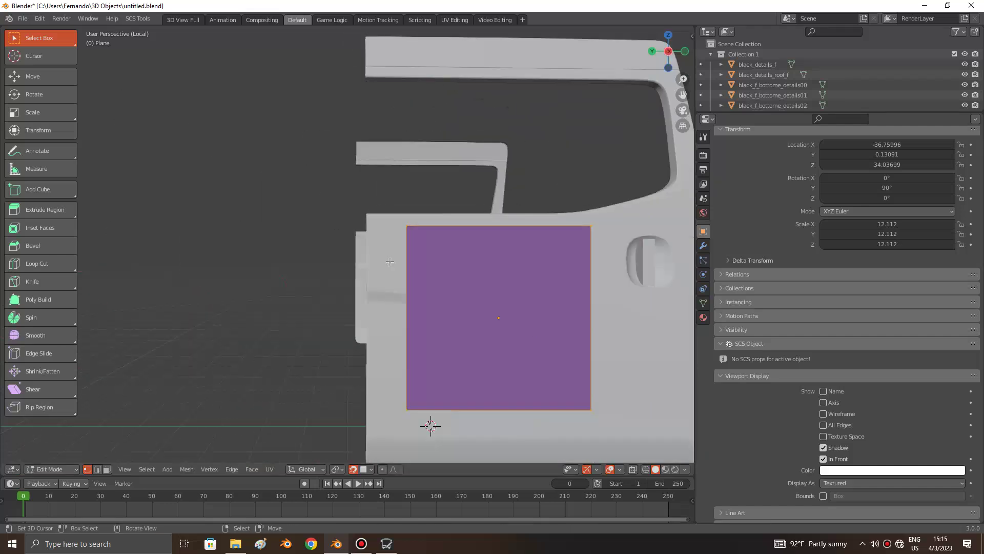
pyautogui.scroll(-3, 451, 261)
pyautogui.moveTo(451, 261); pyautogui.dragTo(491, 177, button='middle')
pyautogui.scroll(4, 490, 177)
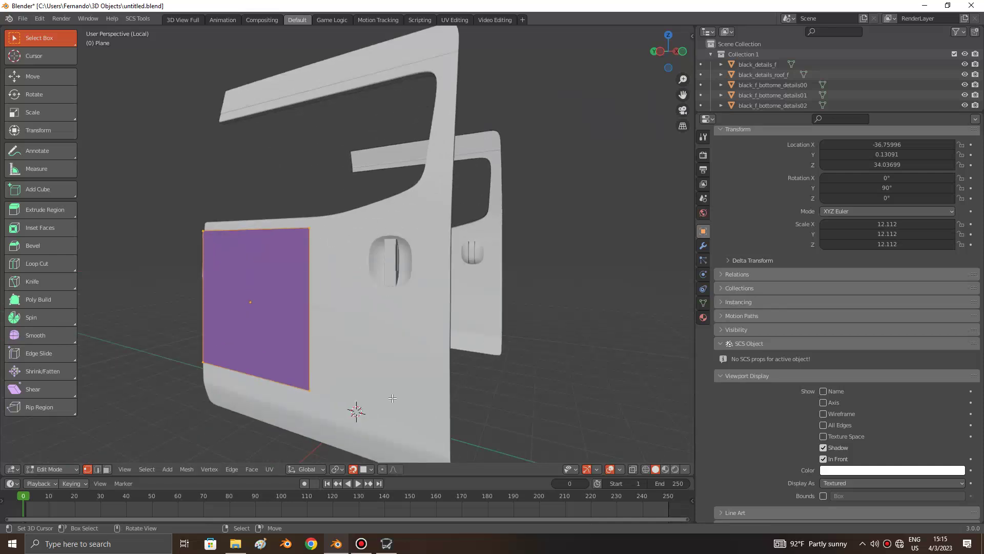
pyautogui.moveTo(392, 398); pyautogui.dragTo(384, 390, button='middle')
pyautogui.scroll(3, 384, 391)
pyautogui.scroll(-3, 384, 390)
pyautogui.press('KP_3')
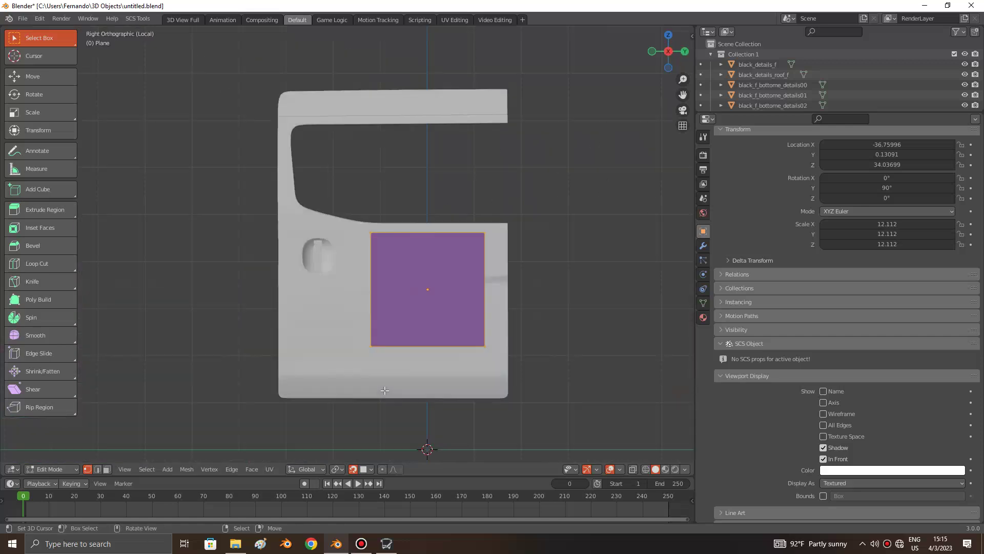
pyautogui.press('ctrl+KP_3')
pyautogui.press('Tab')
pyautogui.keyDown('shift'); pyautogui.moveTo(271, 371); pyautogui.dragTo(388, 380, button='middle'); pyautogui.keyUp('shift')
pyautogui.scroll(1, 387, 375)
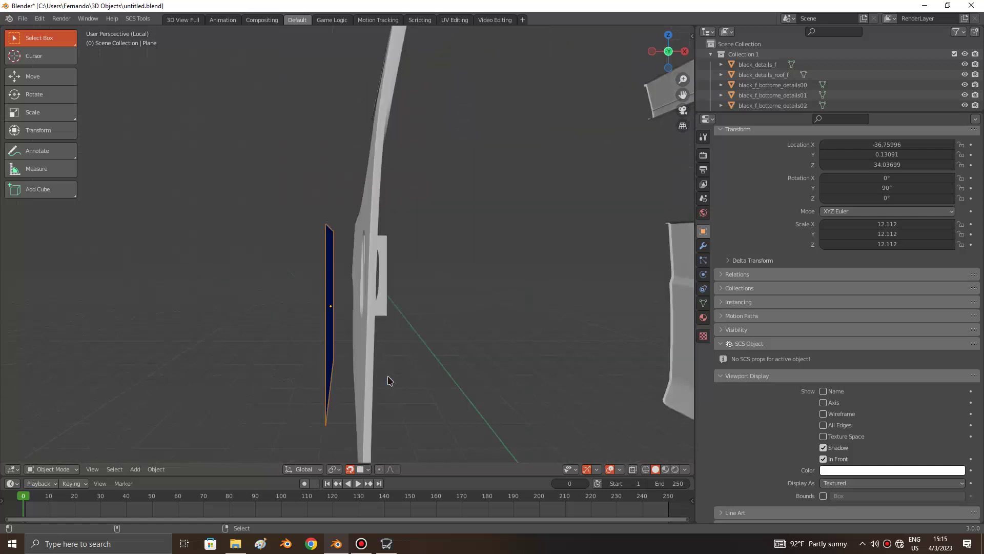
pyautogui.scroll(3, 388, 381)
pyautogui.press('g')
pyautogui.press('x')
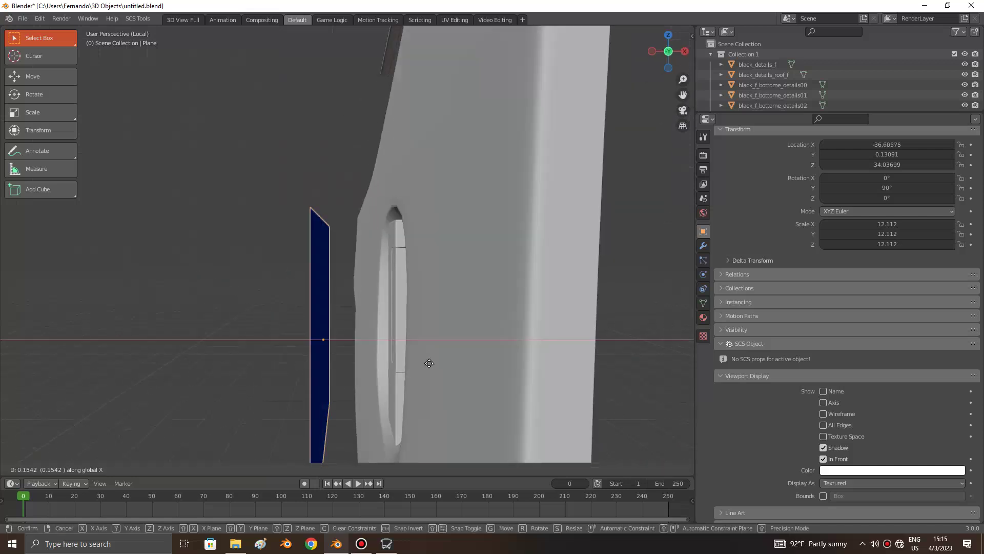
pyautogui.click(422, 363)
pyautogui.moveTo(422, 362); pyautogui.dragTo(423, 369, button='middle')
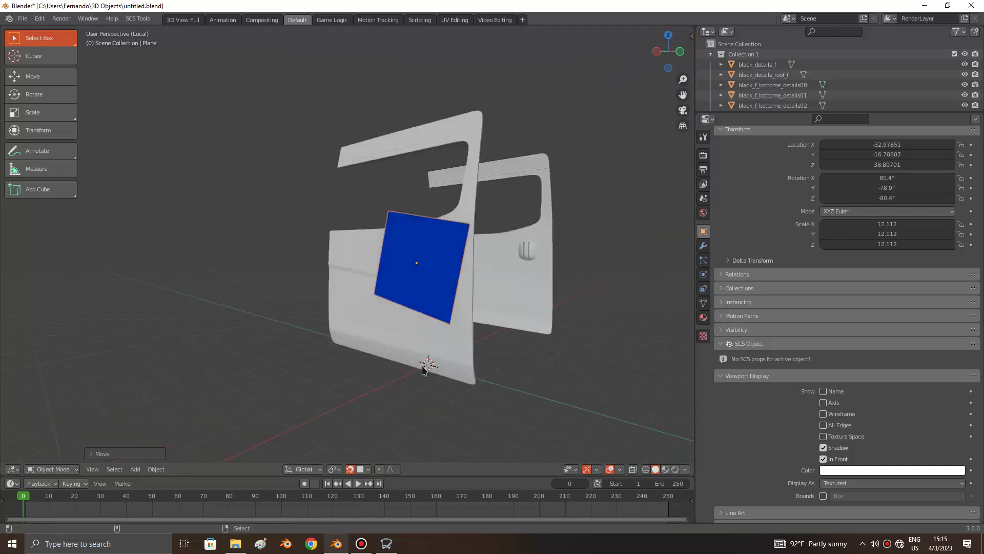
pyautogui.press('g')
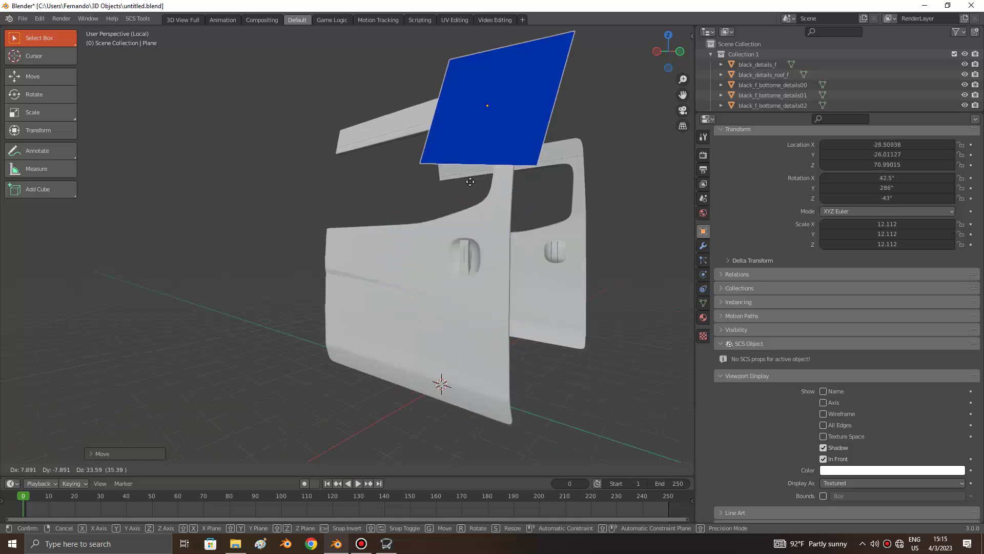
pyautogui.click(408, 347)
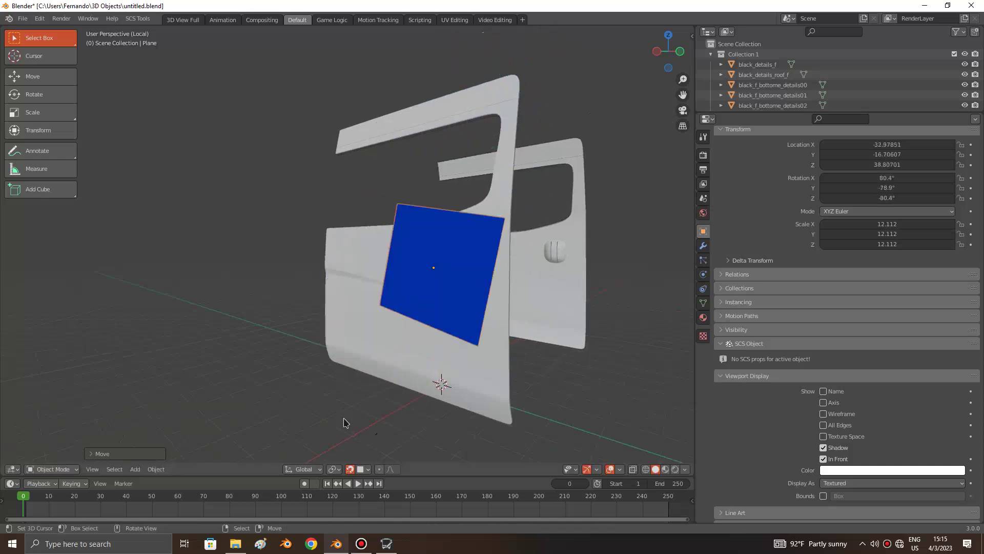
pyautogui.hotkey('ctrl', 'z')
pyautogui.scroll(4, 399, 328)
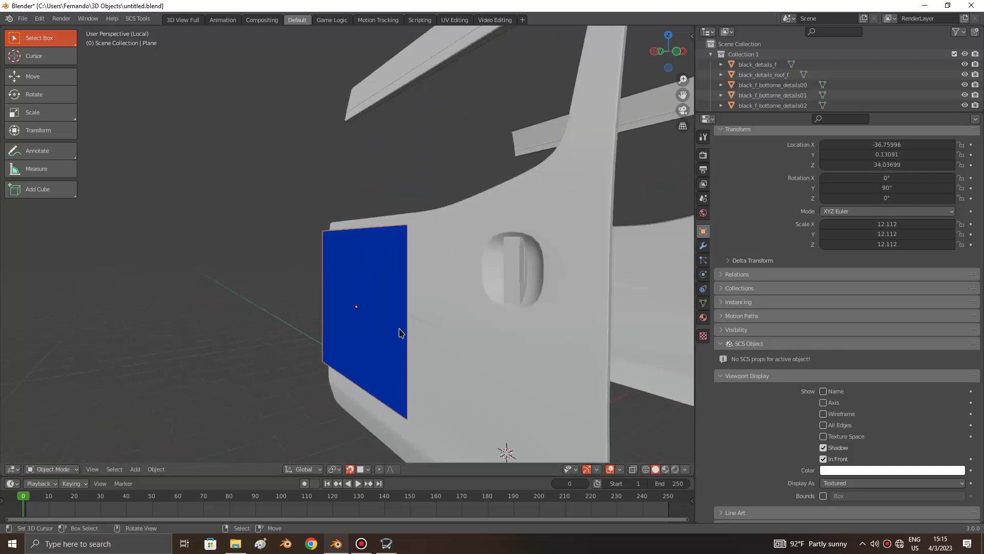
# Step: Add a Shrinkwrap modifier to the blue plane with car_part11 as its target
pyautogui.click(704, 245)
pyautogui.click(738, 153)
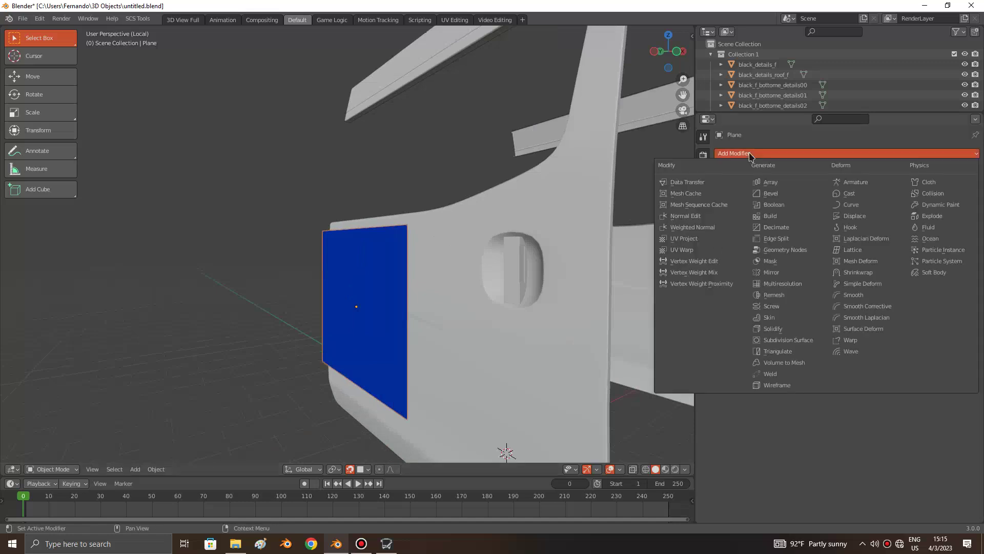
pyautogui.click(741, 151)
pyautogui.click(862, 274)
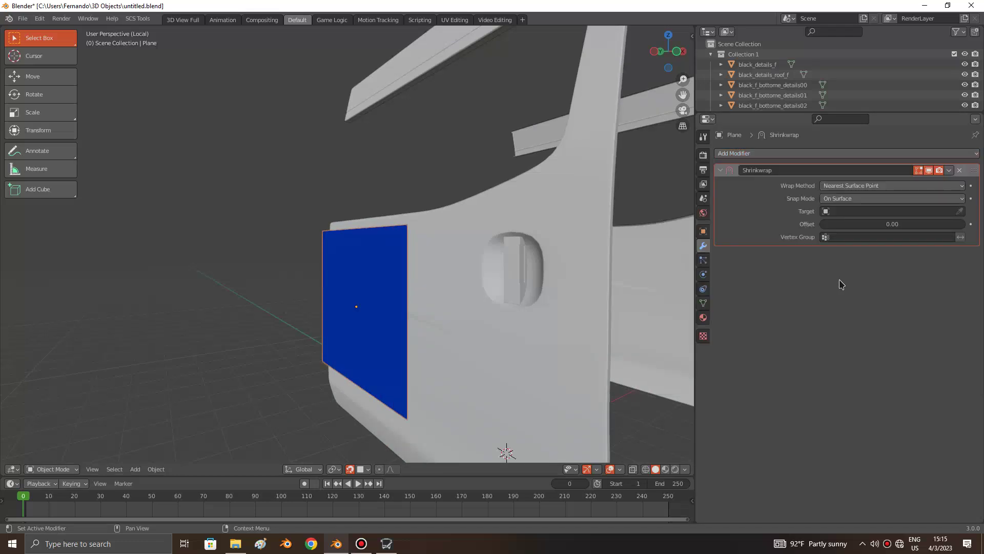
pyautogui.click(960, 212)
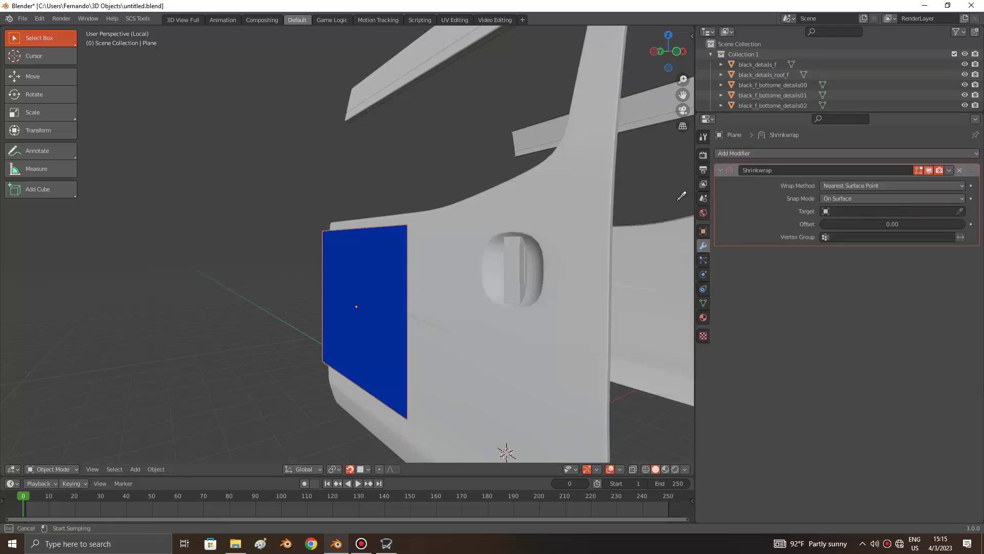
pyautogui.click(573, 202)
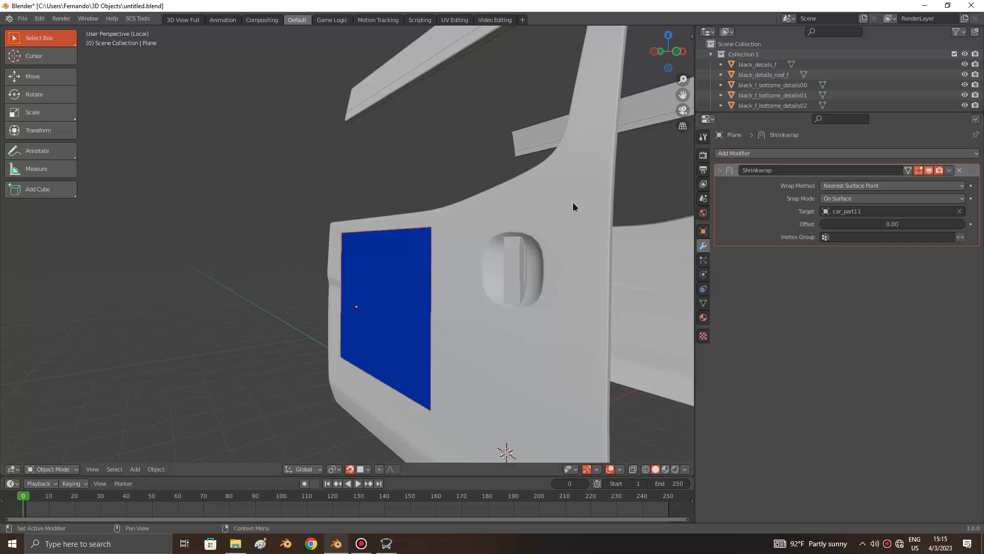
# Step: Switch to an orthographic view facing the door, briefly checking wireframe shading
pyautogui.scroll(-3, 564, 211)
pyautogui.scroll(5, 492, 246)
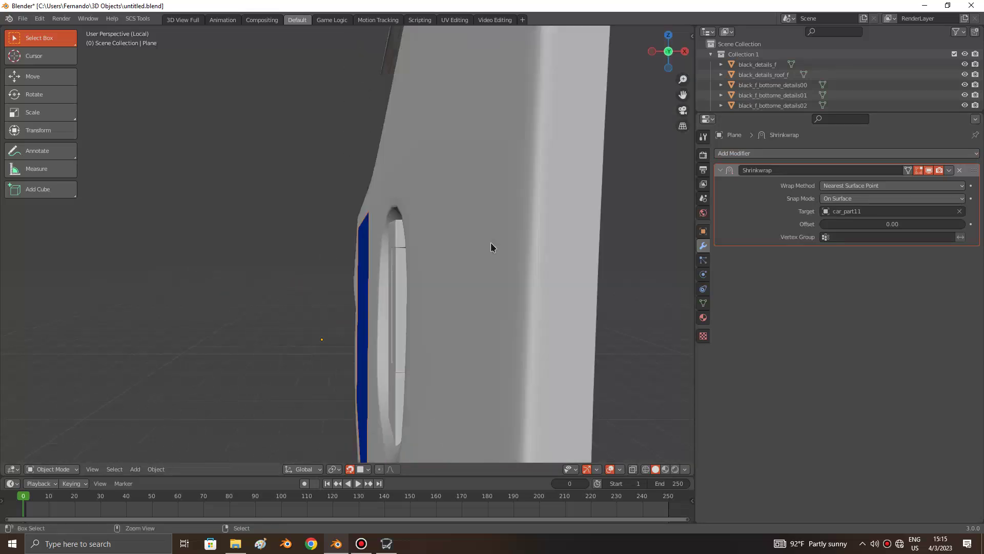
pyautogui.press('KP_5')
pyautogui.scroll(4, 464, 260)
pyautogui.hotkey('shift', 'z')
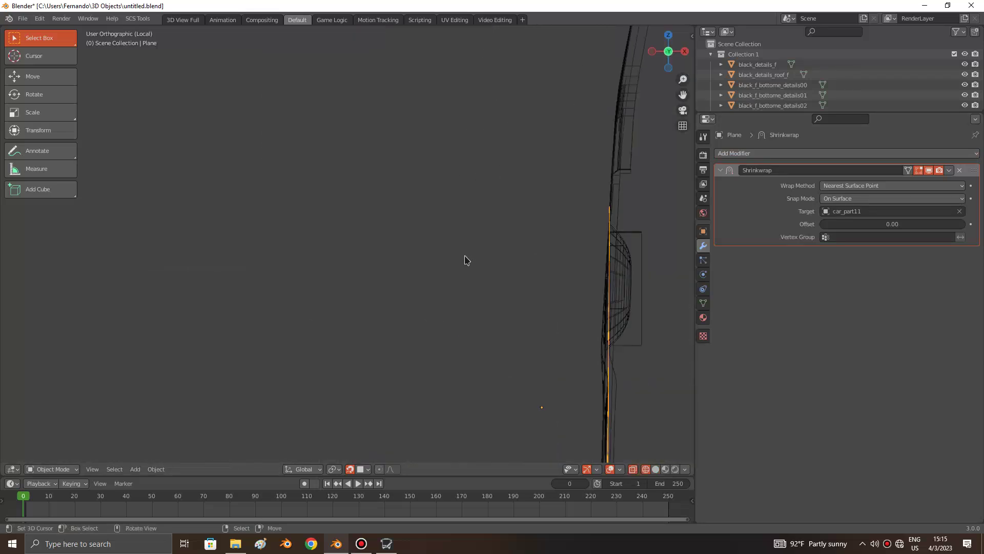
pyautogui.hotkey('shift', 'z')
pyautogui.press('KP_3')
# Step: Orbit to a straight side view of the door and scale the blue plane down
pyautogui.scroll(-3, 464, 257)
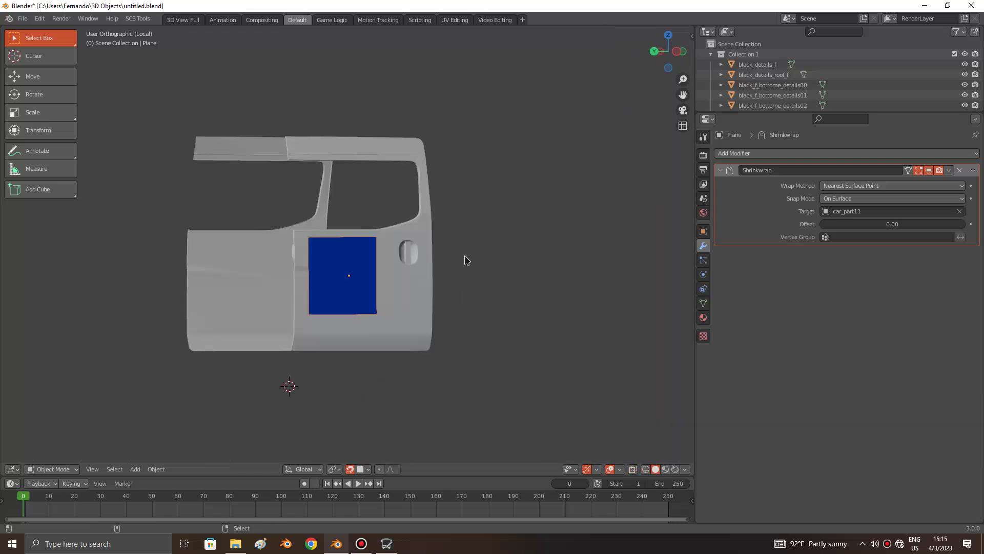
pyautogui.scroll(3, 463, 186)
pyautogui.moveTo(463, 186); pyautogui.dragTo(768, 144, button='middle')
pyautogui.scroll(-5, 615, 210)
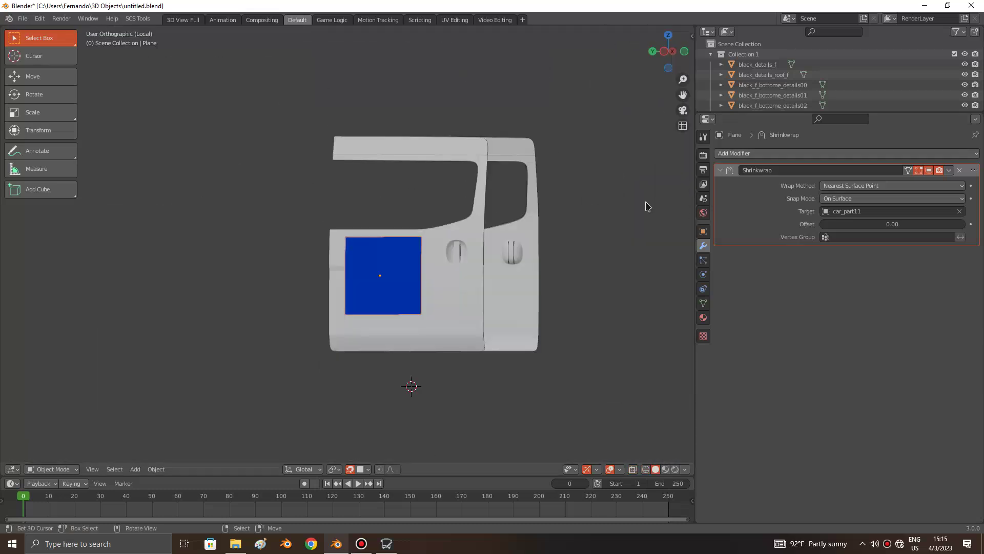
pyautogui.moveTo(646, 205); pyautogui.dragTo(598, 209, button='middle')
pyautogui.scroll(2, 275, 330)
pyautogui.scroll(2, 483, 341)
pyautogui.press('s')
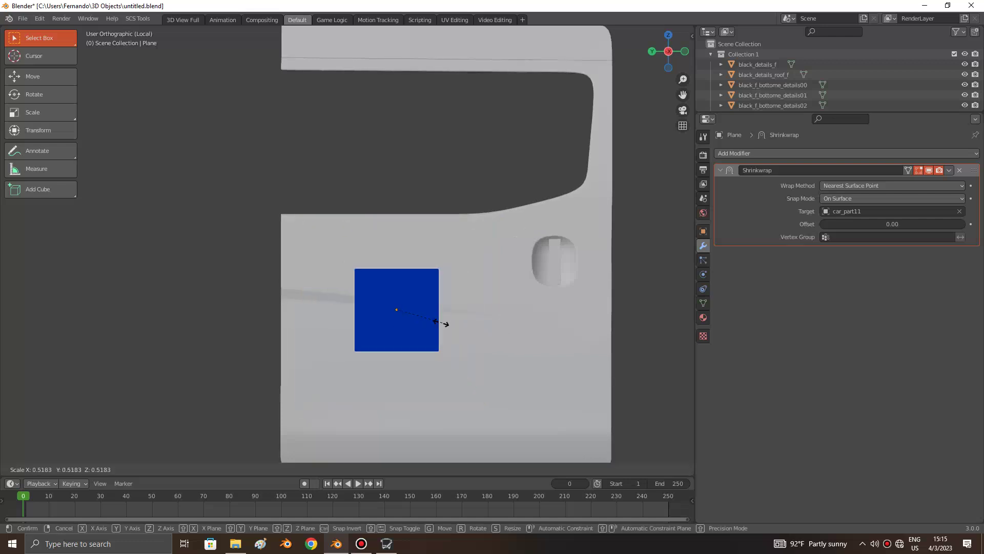
pyautogui.click(429, 318)
# Step: Move the smaller blue plane to the centre of the door
pyautogui.scroll(2, 430, 317)
pyautogui.moveTo(430, 318); pyautogui.dragTo(369, 266, button='middle')
pyautogui.press('g')
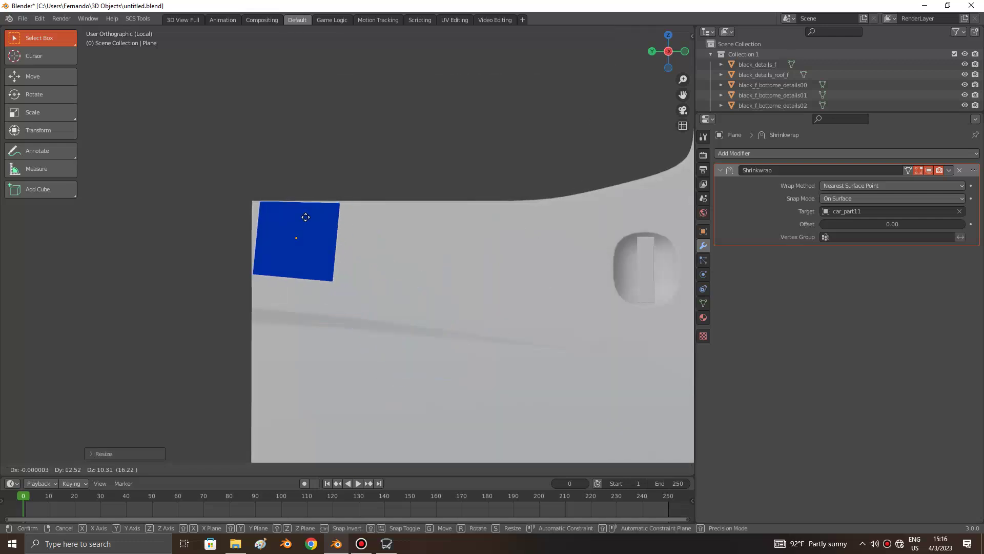
pyautogui.click(374, 246)
pyautogui.scroll(-3, 375, 247)
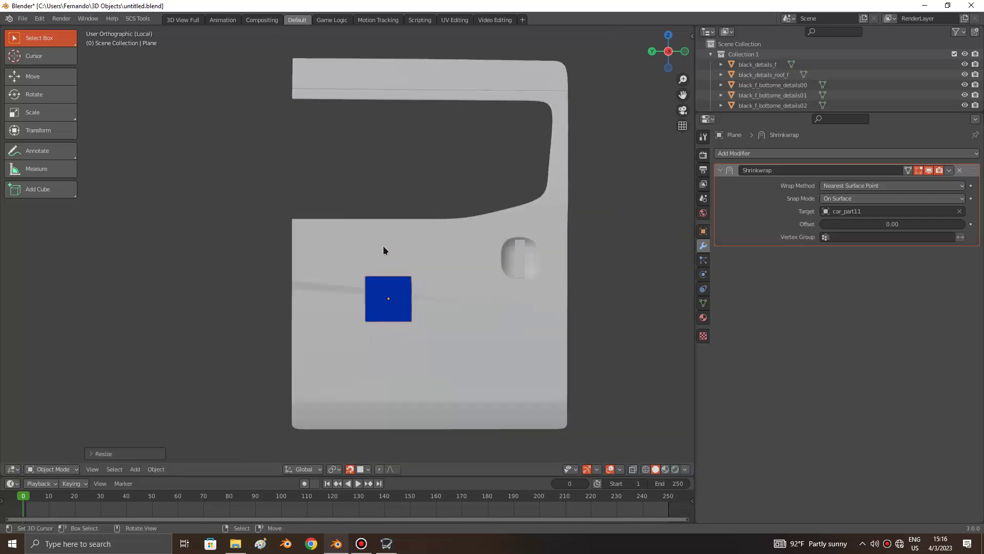
pyautogui.press('Tab')
pyautogui.press('Tab')
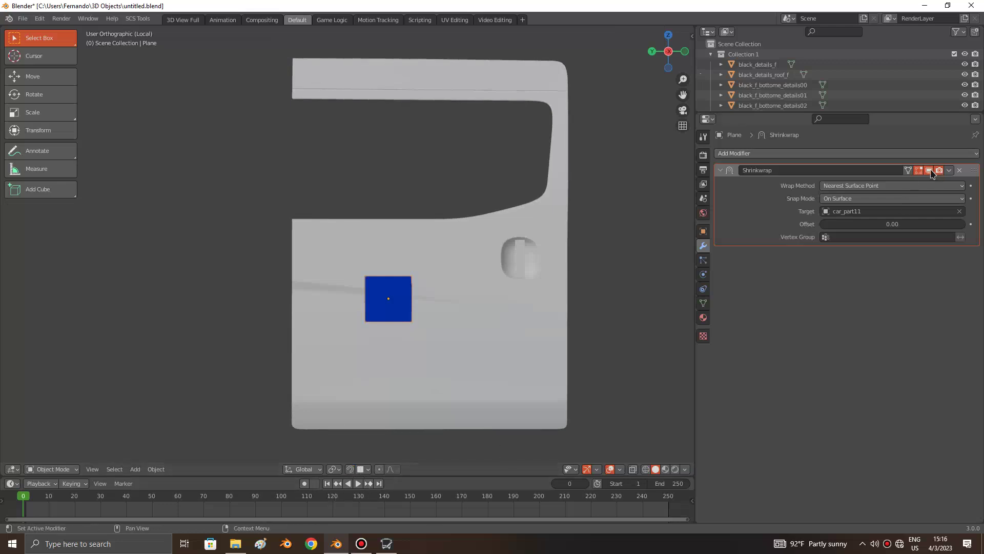
# Step: Raise the blue plane higher on the door panel, just beneath the window
pyautogui.scroll(2, 386, 341)
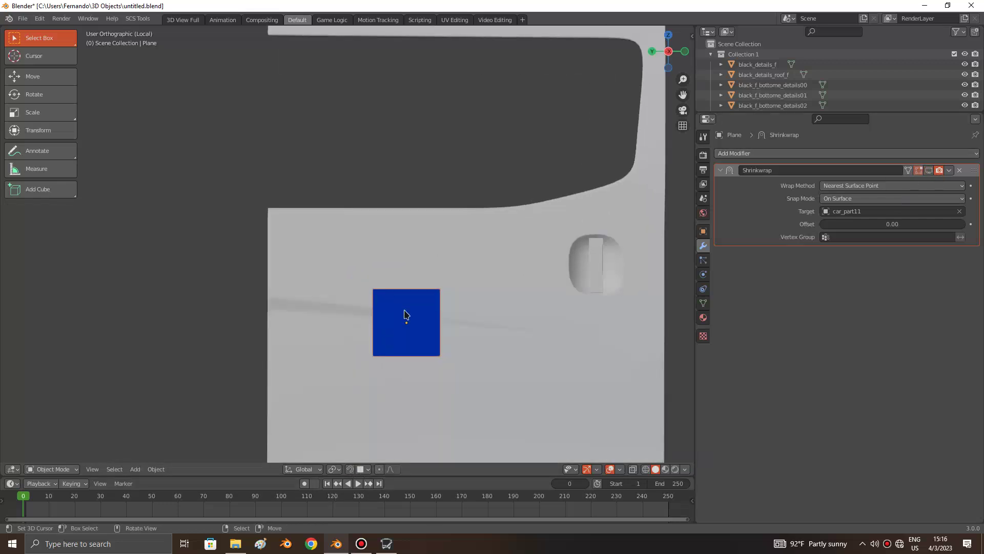
pyautogui.click(404, 311)
pyautogui.press('g')
pyautogui.click(385, 236)
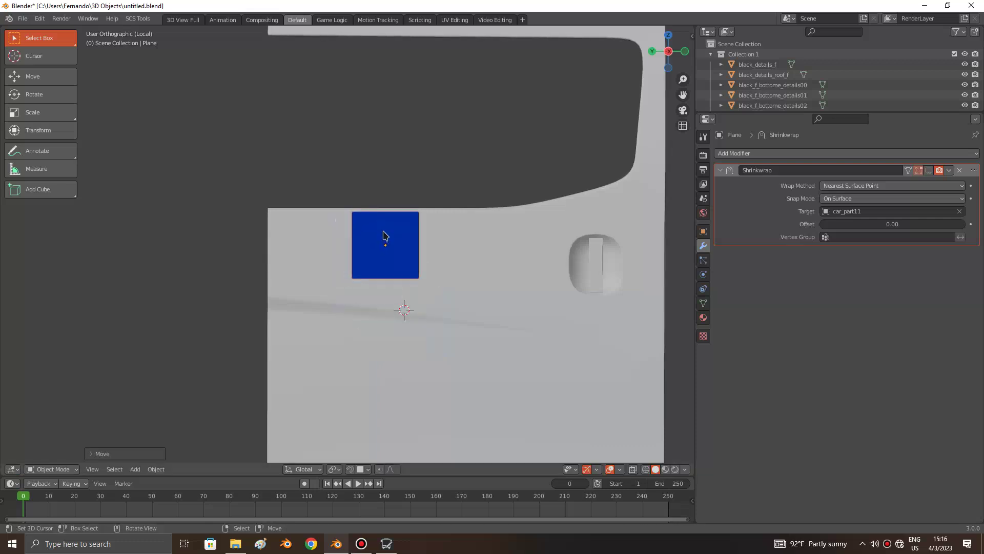
pyautogui.scroll(5, 385, 236)
pyautogui.scroll(2, 444, 290)
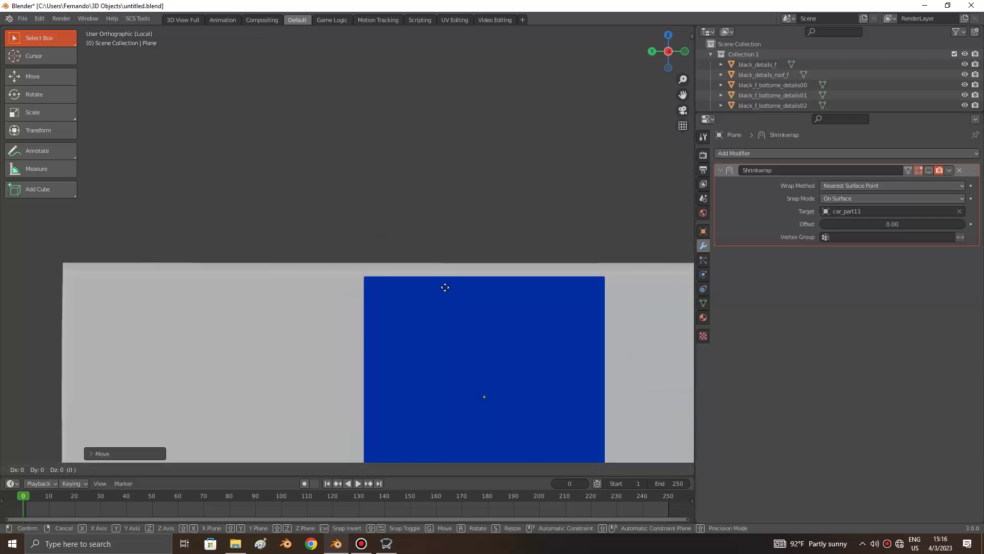
pyautogui.scroll(-3, 445, 288)
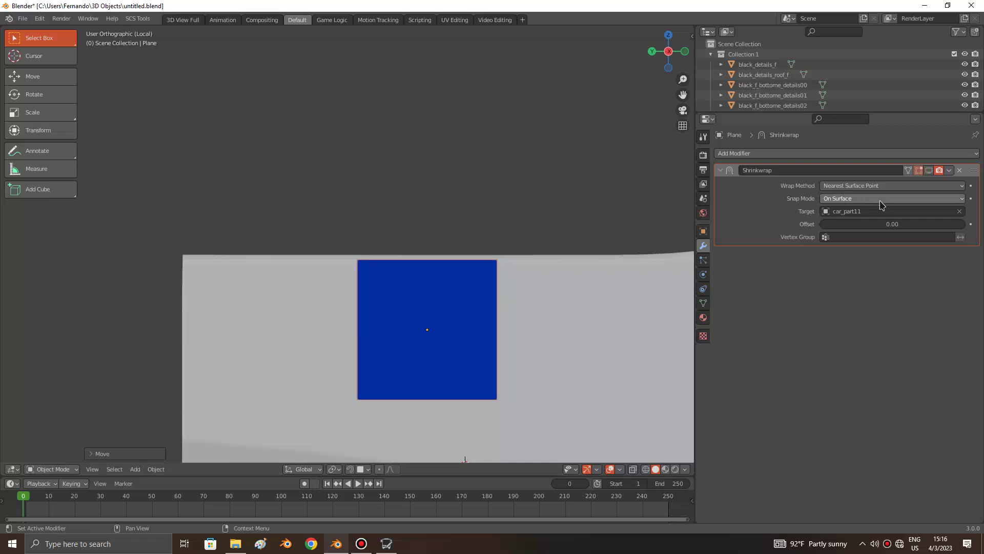
# Step: Show the Shrinkwrap result in Edit Mode, enter Edit Mode and select the whole plane
pyautogui.click(930, 171)
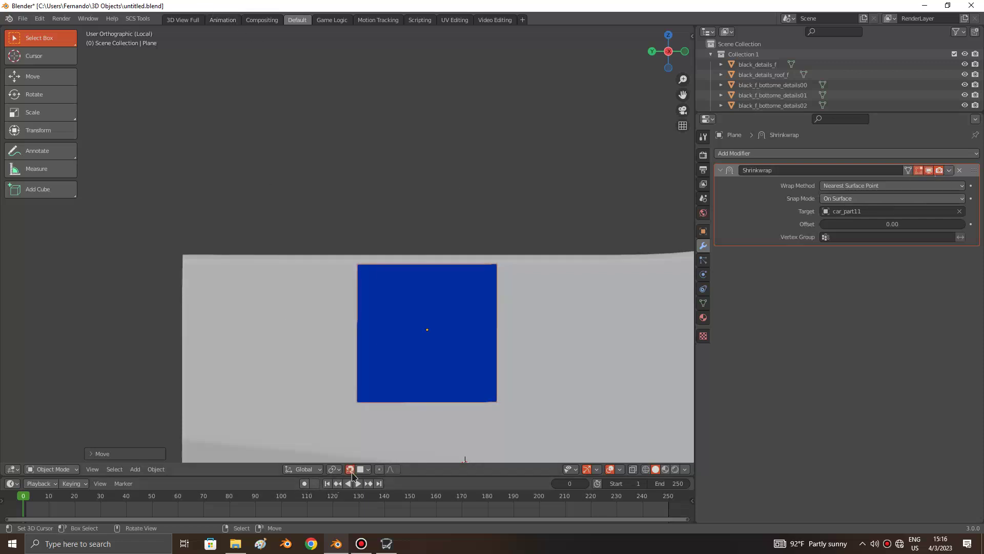
pyautogui.scroll(-3, 393, 279)
pyautogui.press('Tab')
pyautogui.click(402, 288)
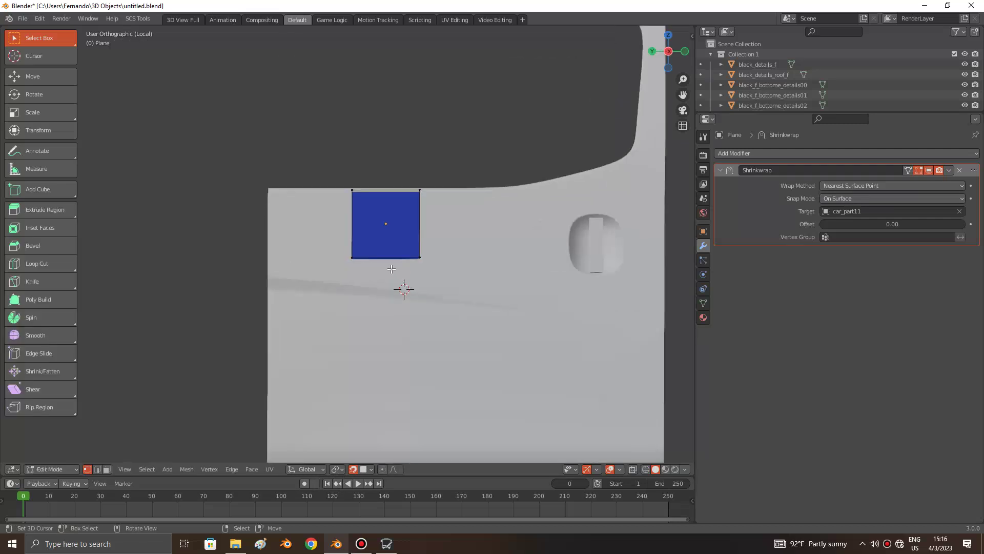
pyautogui.scroll(2, 402, 288)
pyautogui.press('a')
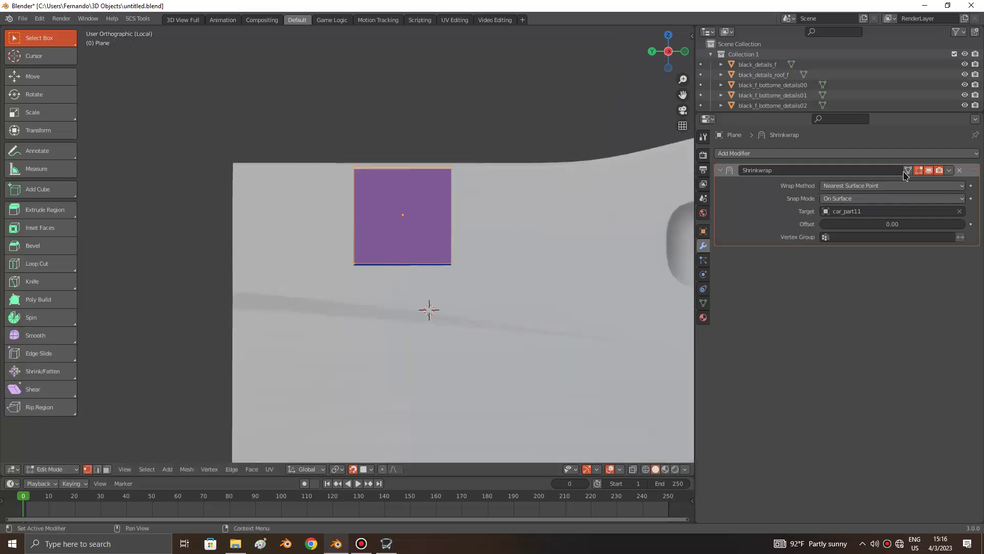
pyautogui.click(470, 156)
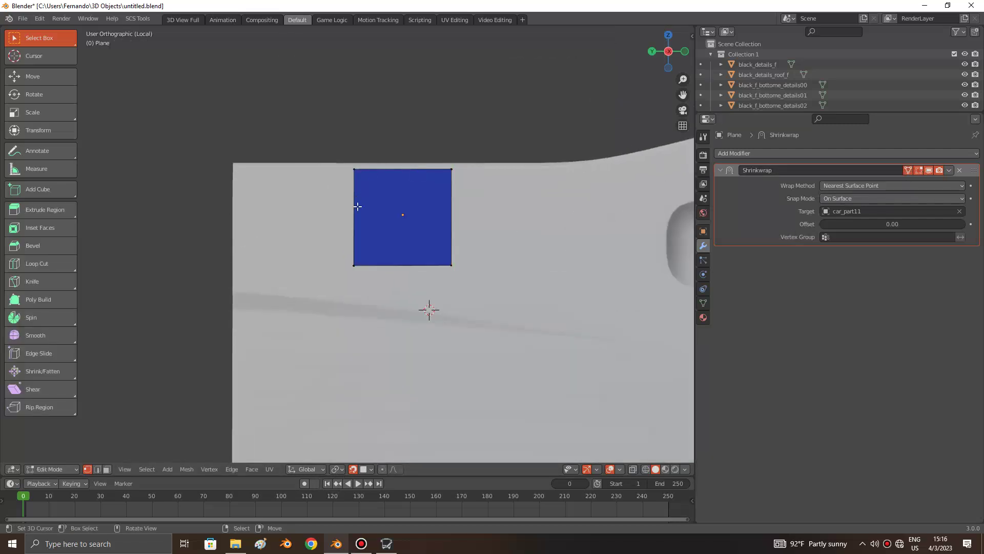
pyautogui.scroll(-4, 441, 263)
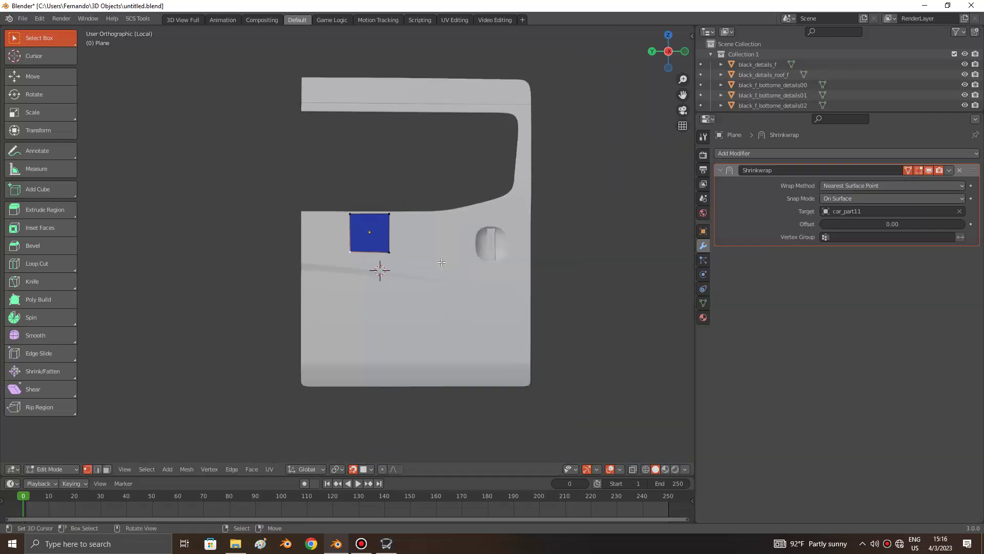
pyautogui.keyDown('ctrl'); pyautogui.scroll(-2, 363, 268); pyautogui.keyUp('ctrl')
pyautogui.keyDown('ctrl'); pyautogui.scroll(-3, 338, 271); pyautogui.keyUp('ctrl')
pyautogui.scroll(5, 308, 303)
pyautogui.scroll(-6, 292, 318)
pyautogui.press('Tab')
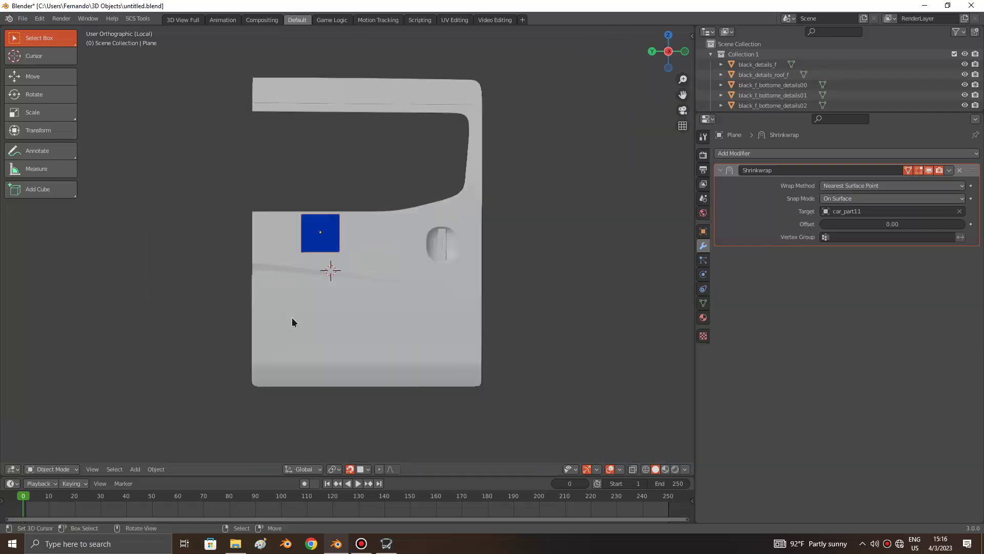
pyautogui.click(291, 318)
pyautogui.press('Tab')
pyautogui.scroll(4, 342, 298)
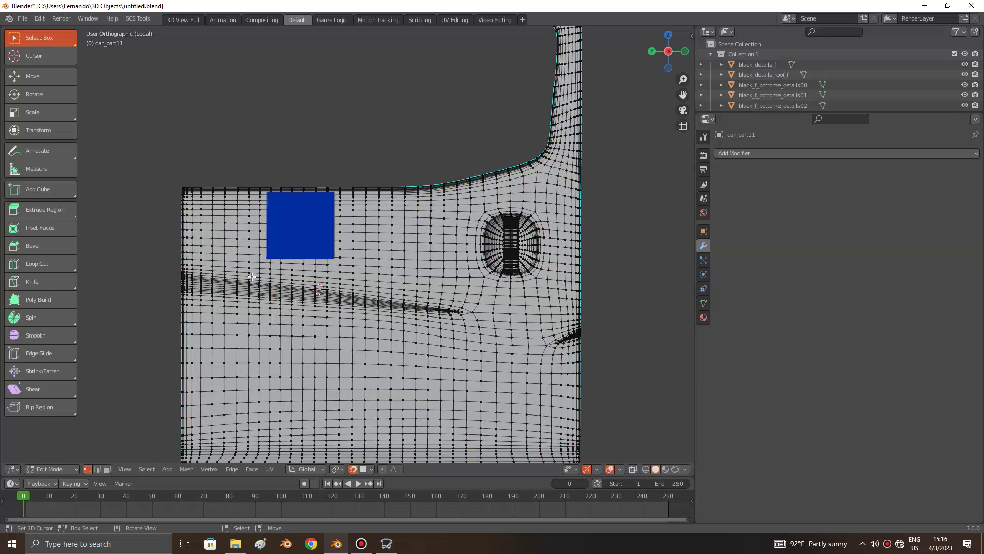
pyautogui.press('Tab')
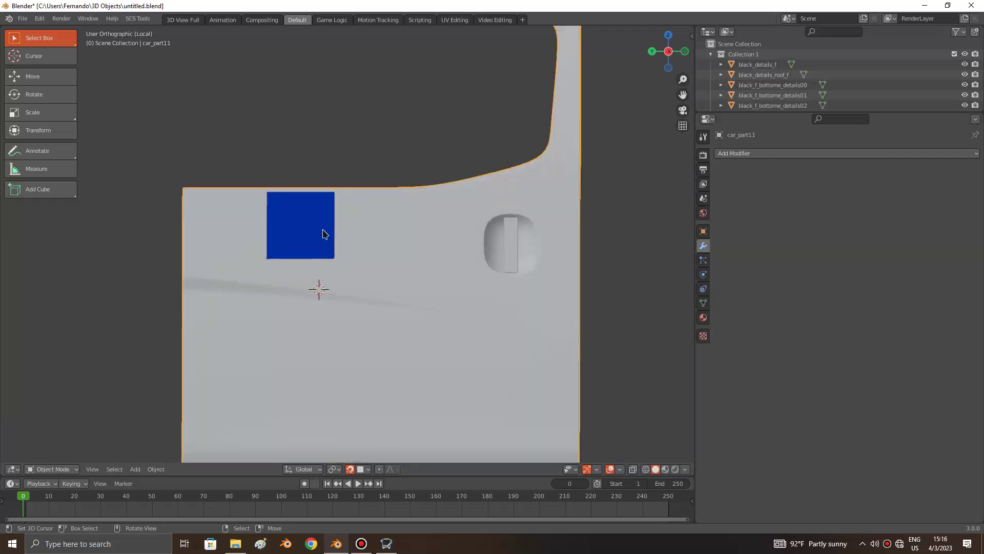
pyautogui.click(323, 234)
pyautogui.press('Tab')
pyautogui.scroll(1, 325, 211)
pyautogui.keyDown('ctrl'); pyautogui.scroll(2, 325, 212); pyautogui.keyUp('ctrl')
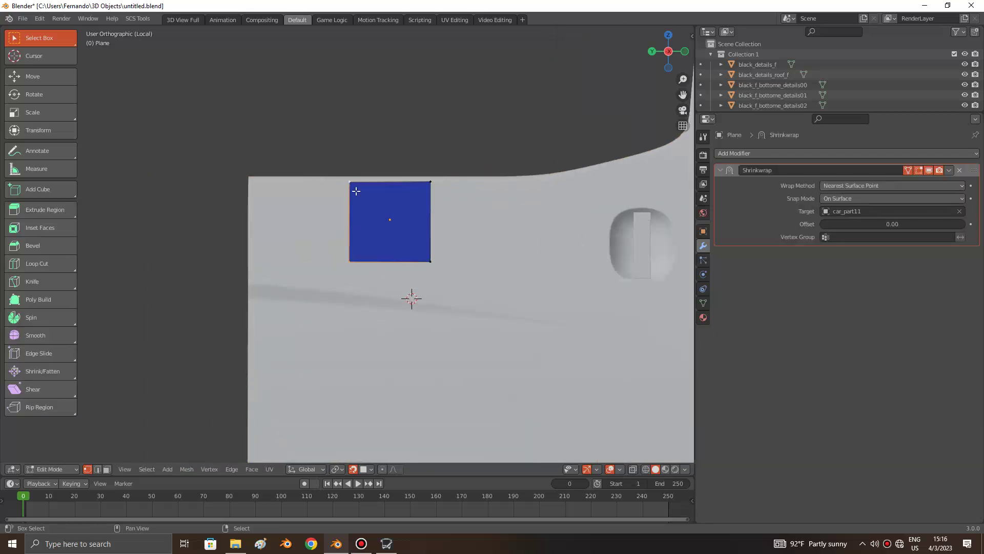
pyautogui.scroll(1, 385, 217)
# Step: Place the 3D cursor on the plane and attempt Y-axis extrusions of its left edge, cancelling them
pyautogui.keyDown('shift'); pyautogui.rightClick(384, 217); pyautogui.keyUp('shift')
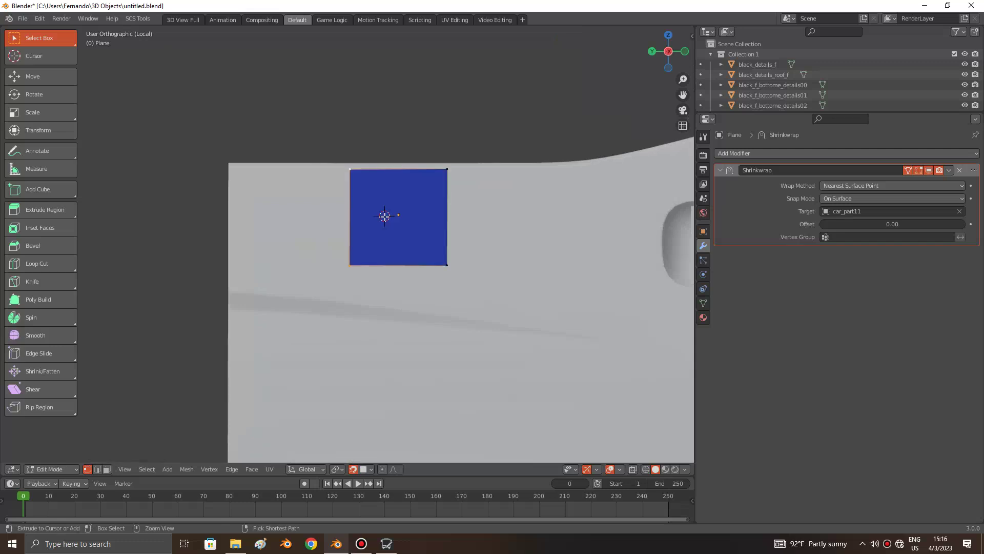
pyautogui.press('g')
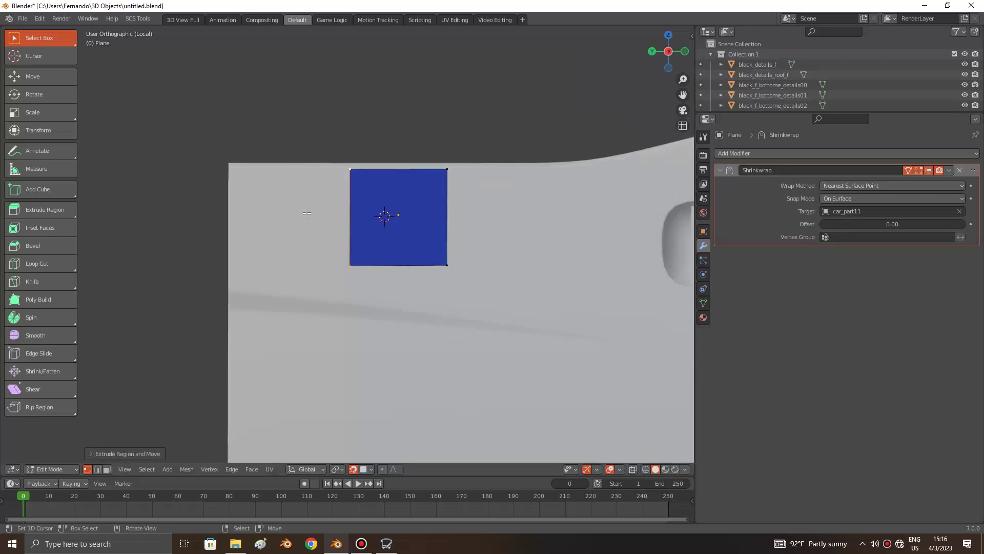
pyautogui.press('e')
pyautogui.press('y')
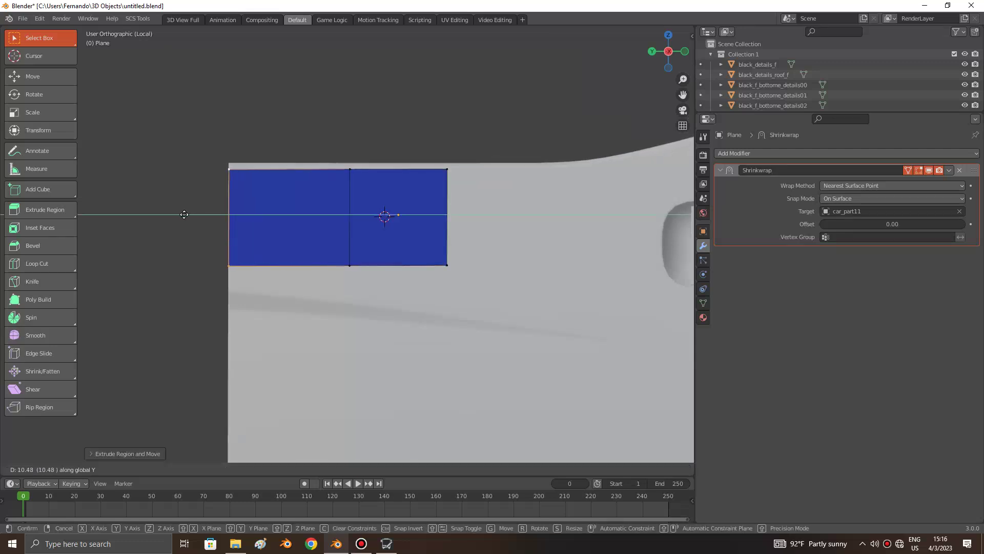
pyautogui.rightClick(184, 214)
pyautogui.keyDown('shift'); pyautogui.moveTo(183, 212); pyautogui.dragTo(183, 213, button='middle'); pyautogui.keyUp('shift')
pyautogui.scroll(3, 265, 274)
pyautogui.scroll(1, 265, 274)
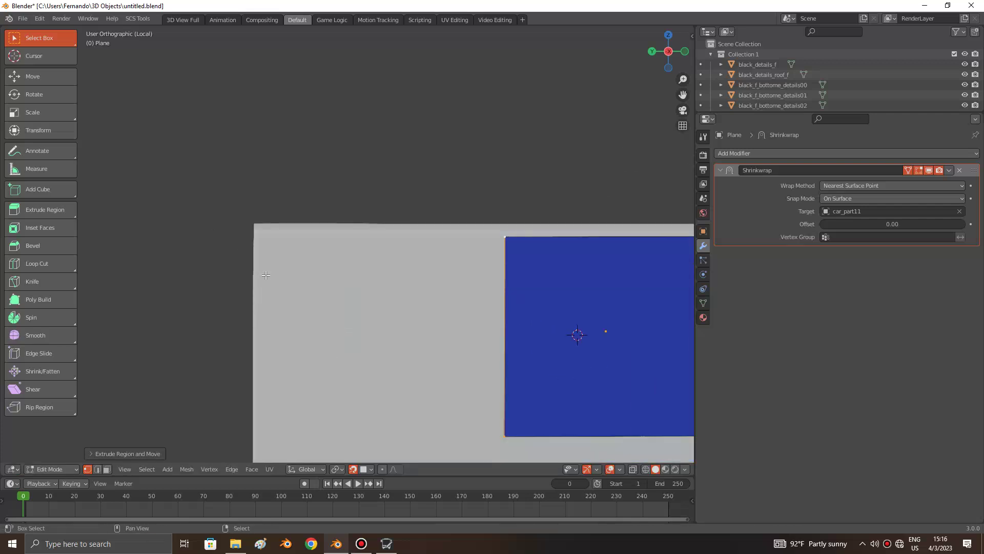
pyautogui.scroll(1, 266, 275)
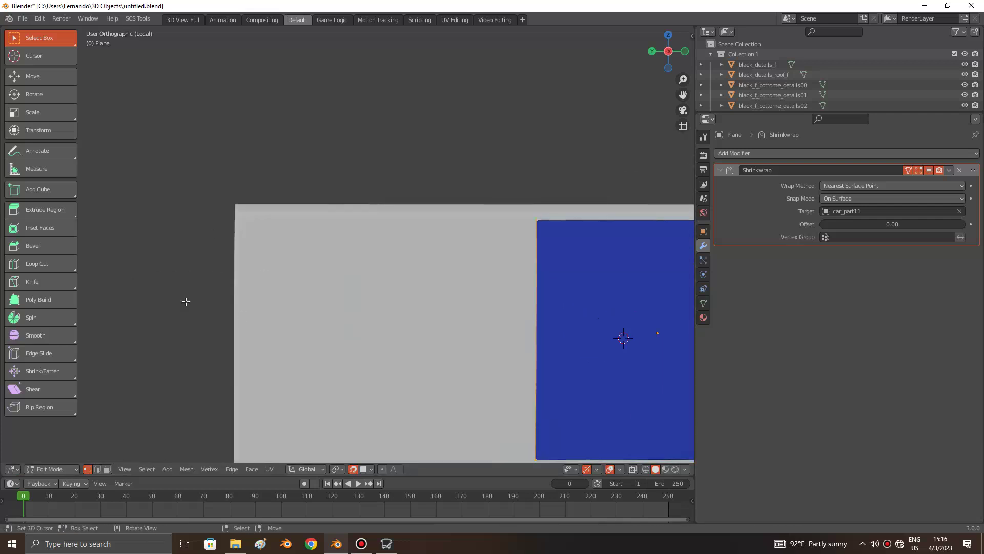
pyautogui.press('e')
pyautogui.press('y')
pyautogui.rightClick(169, 320)
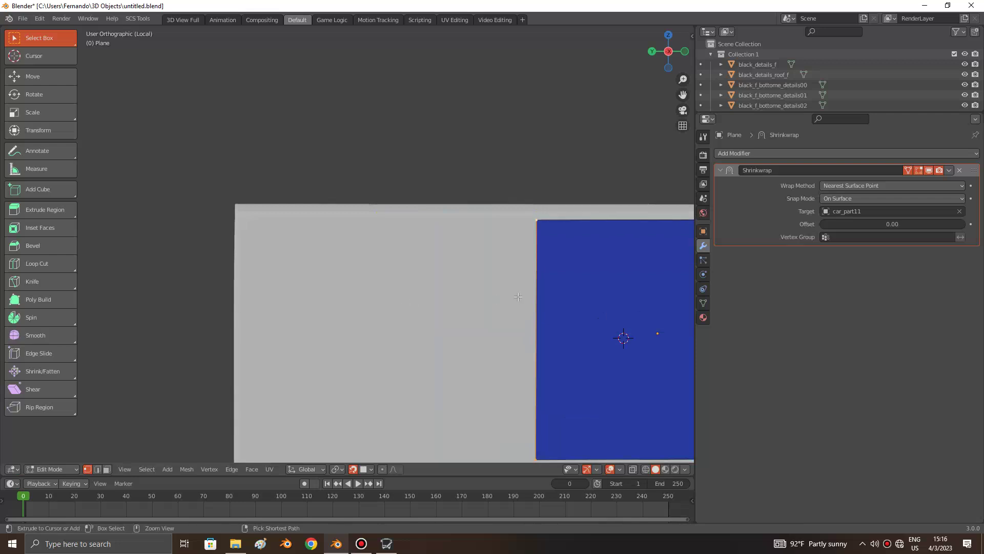
# Step: Extrude the plane's left edge along Y to reach the door's left edge
pyautogui.scroll(1, 517, 296)
pyautogui.press('e')
pyautogui.press('y')
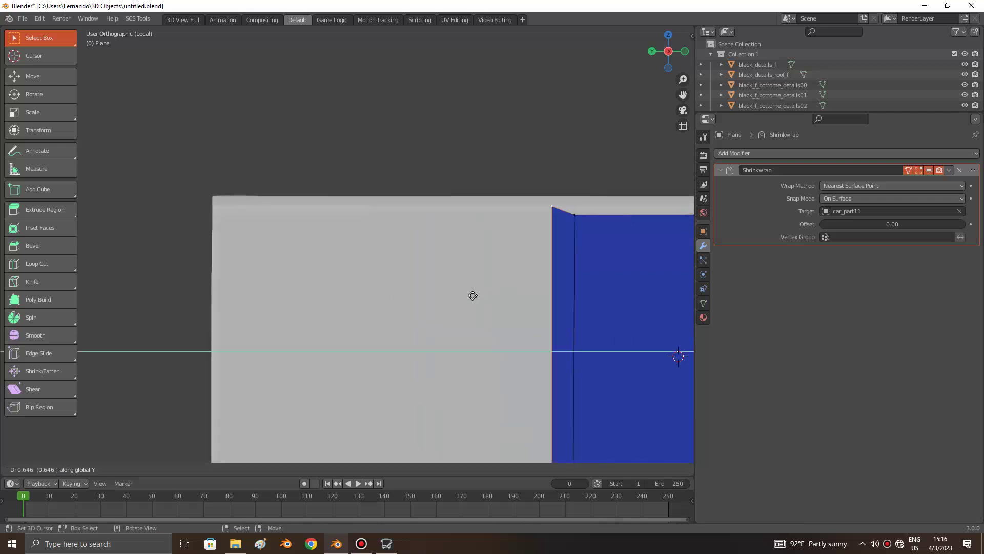
pyautogui.click(154, 326)
pyautogui.keyDown('shift'); pyautogui.scroll(-2, 232, 297); pyautogui.keyUp('shift')
pyautogui.keyDown('shift'); pyautogui.scroll(-1, 232, 298); pyautogui.keyUp('shift')
pyautogui.scroll(-3, 227, 276)
pyautogui.keyDown('shift'); pyautogui.scroll(-1, 227, 276); pyautogui.keyUp('shift')
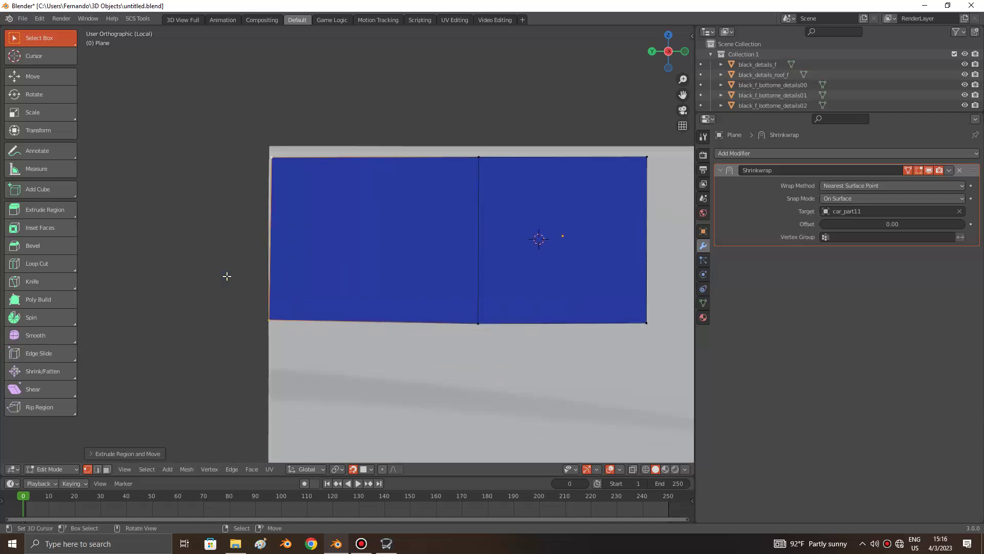
pyautogui.scroll(1, 227, 276)
pyautogui.scroll(-3, 486, 266)
pyautogui.scroll(-1, 479, 238)
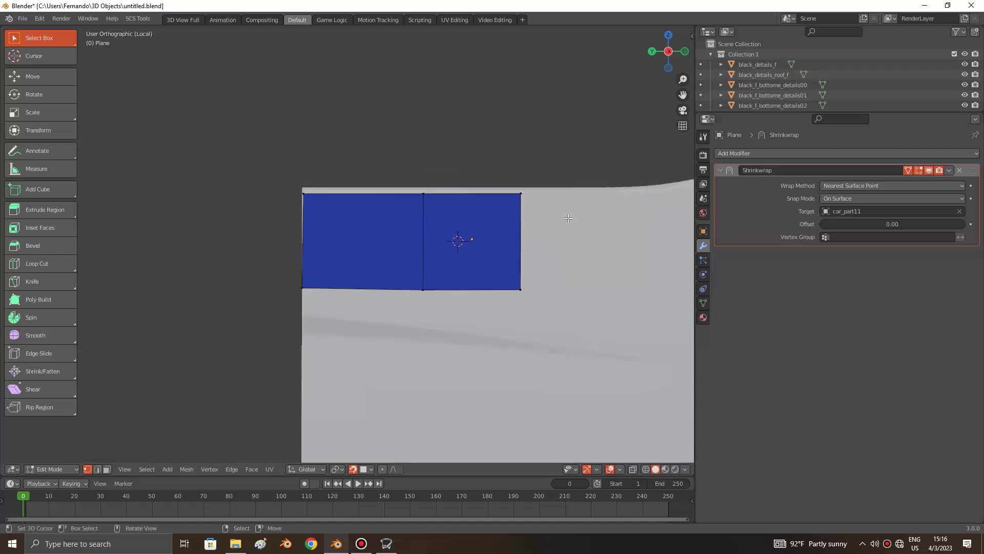
pyautogui.scroll(-3, 405, 238)
pyautogui.scroll(3, 405, 238)
pyautogui.scroll(1, 339, 252)
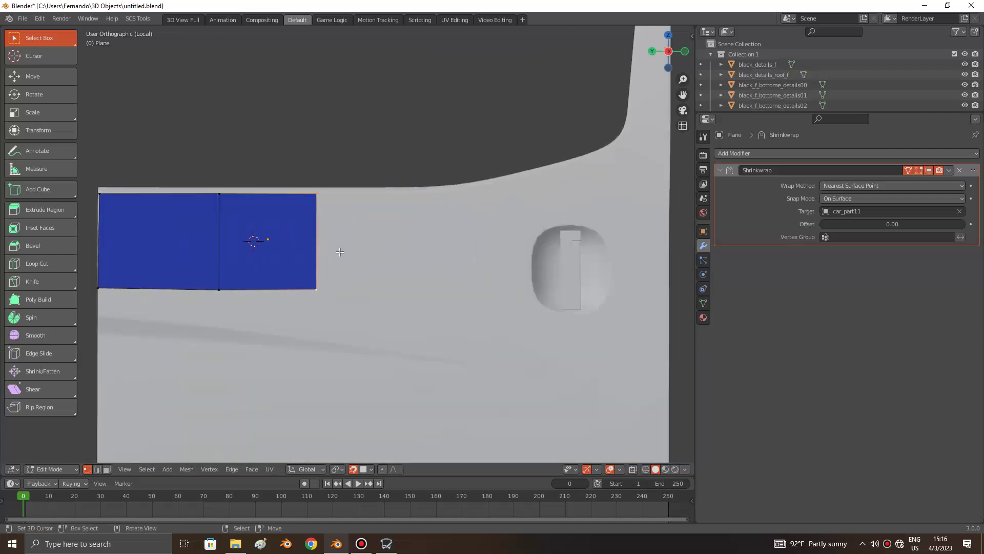
# Step: Extrude the right edge along Y into a new face, then push it slightly further right
pyautogui.press('e')
pyautogui.press('y')
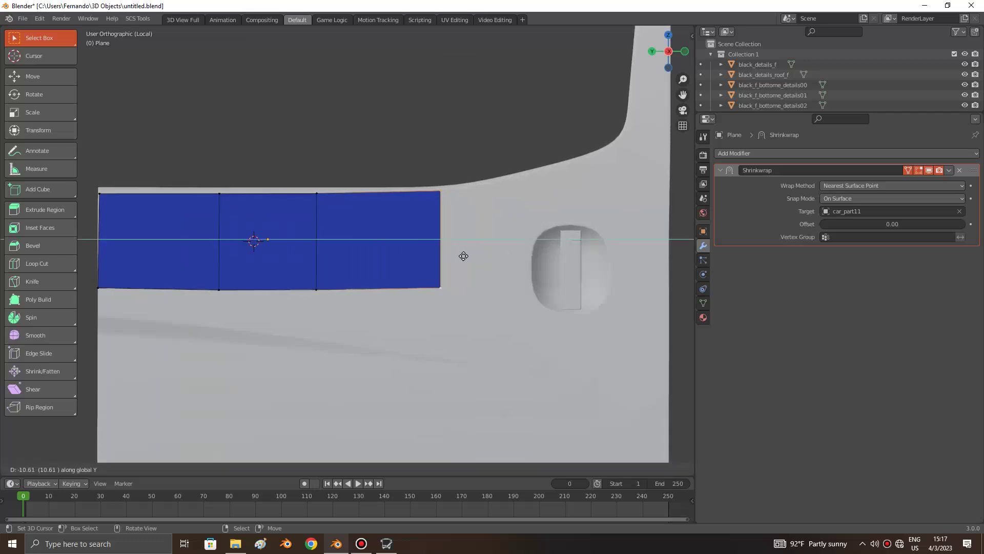
pyautogui.click(465, 255)
pyautogui.scroll(2, 477, 241)
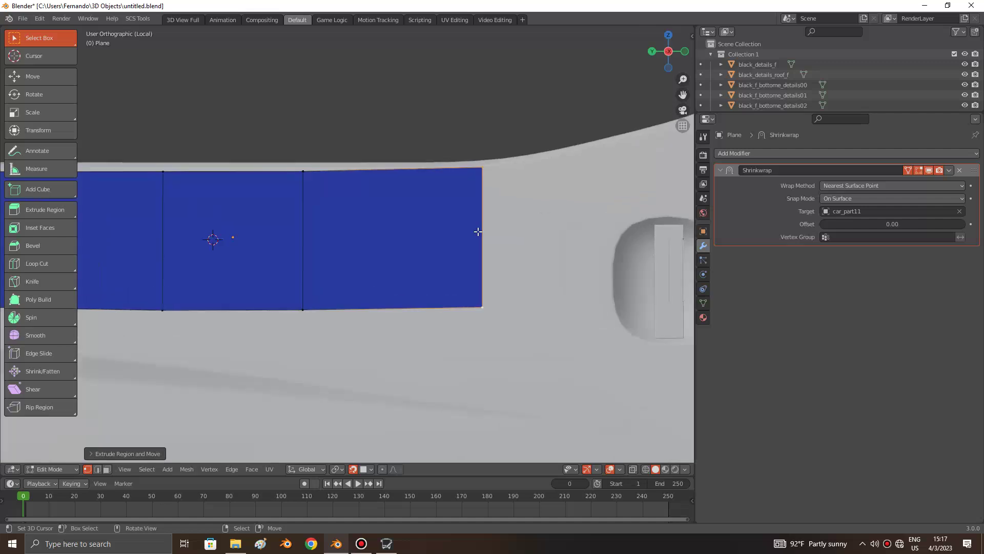
pyautogui.press('g')
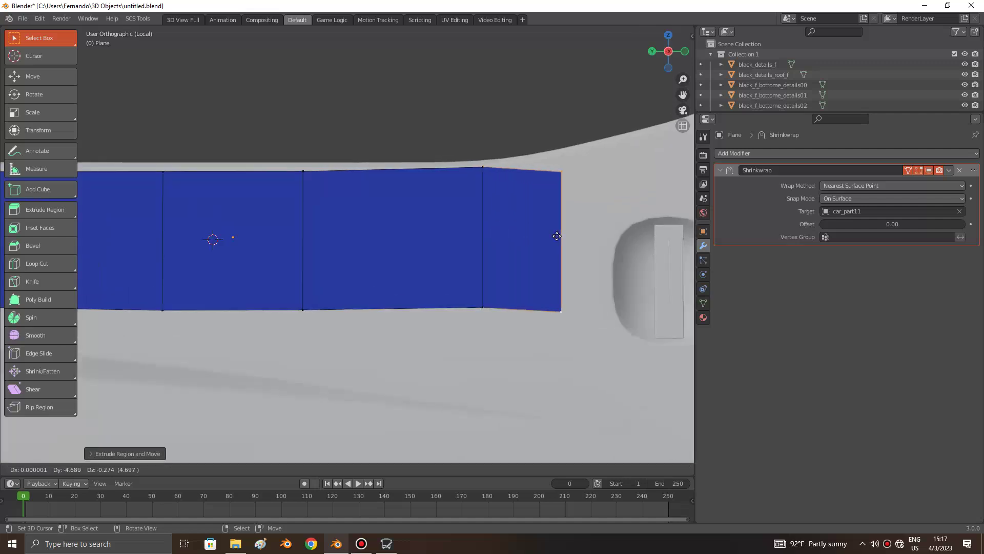
pyautogui.scroll(1, 522, 237)
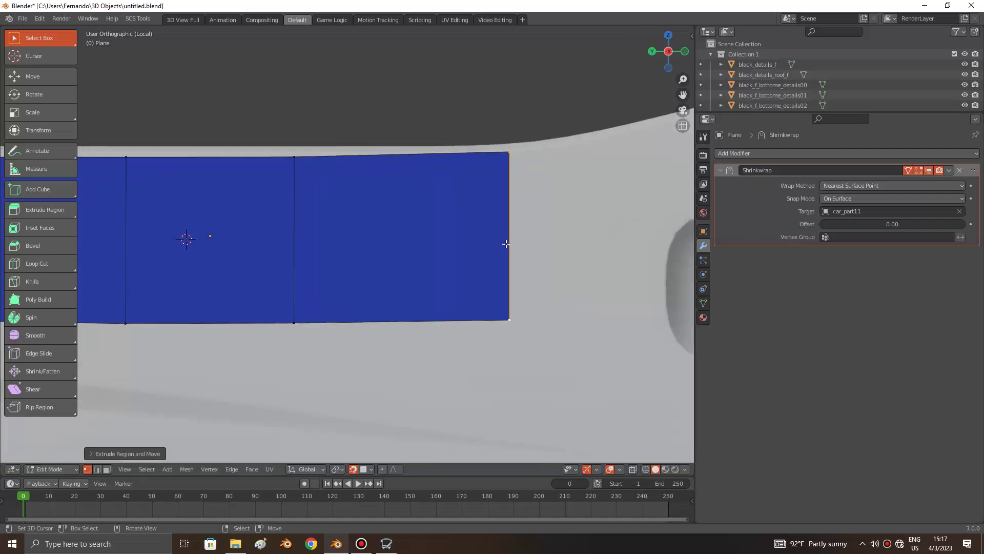
pyautogui.press('y')
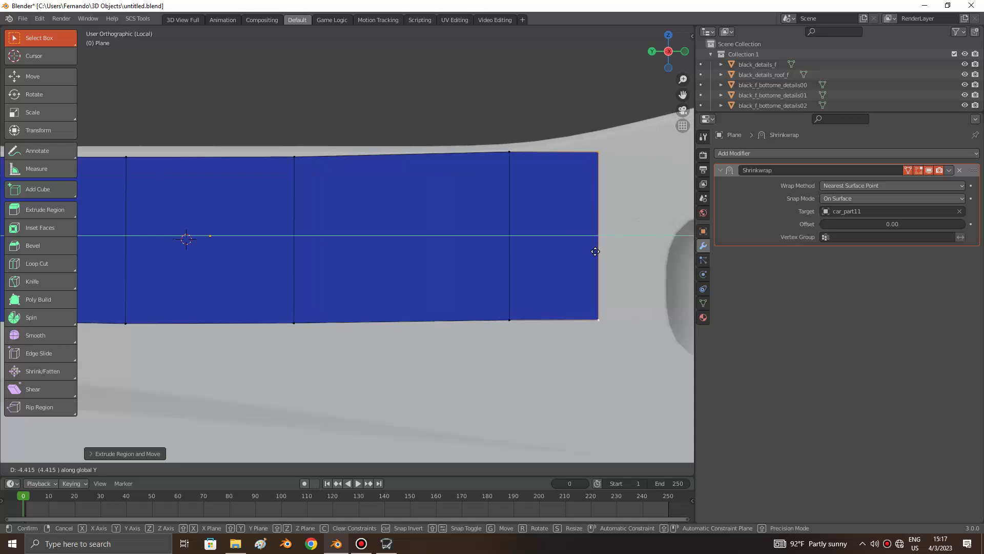
pyautogui.click(608, 250)
# Step: Raise the strip's top corner vertex vertically along Z to the door's sloping edge
pyautogui.scroll(-1, 589, 246)
pyautogui.scroll(-3, 564, 241)
pyautogui.scroll(2, 530, 231)
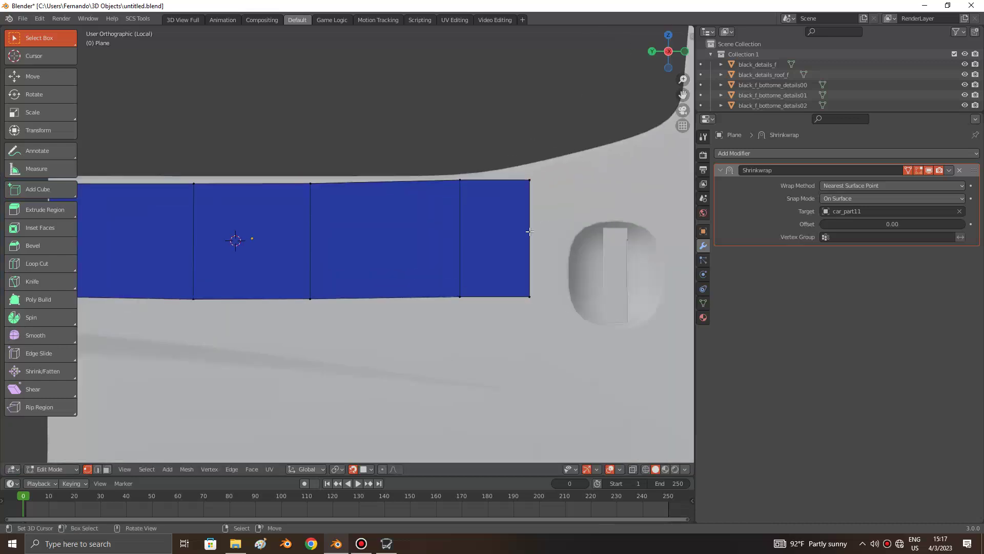
pyautogui.keyDown('shift'); pyautogui.moveTo(530, 177); pyautogui.dragTo(533, 272, button='middle'); pyautogui.keyUp('shift')
pyautogui.scroll(1, 533, 272)
pyautogui.press('g')
pyautogui.press('z')
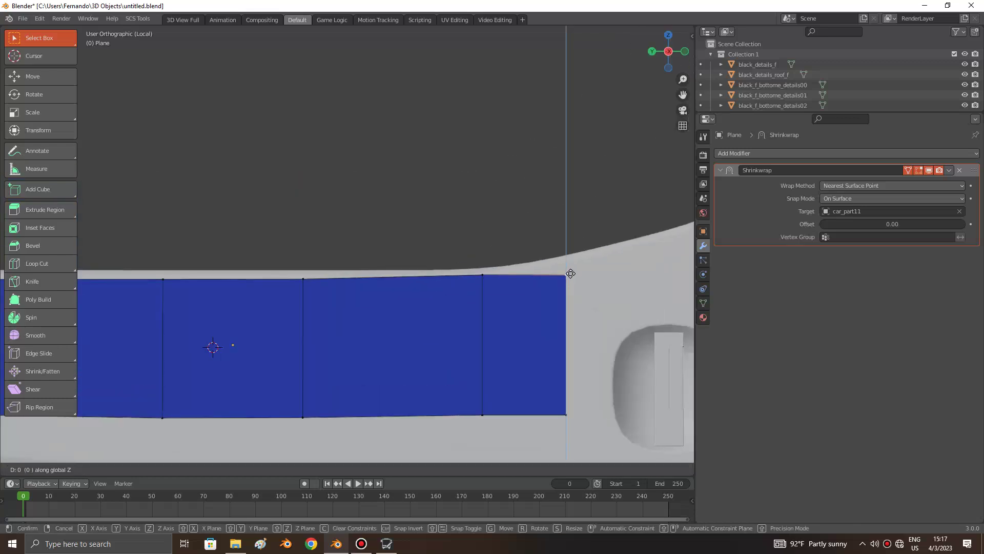
pyautogui.click(569, 263)
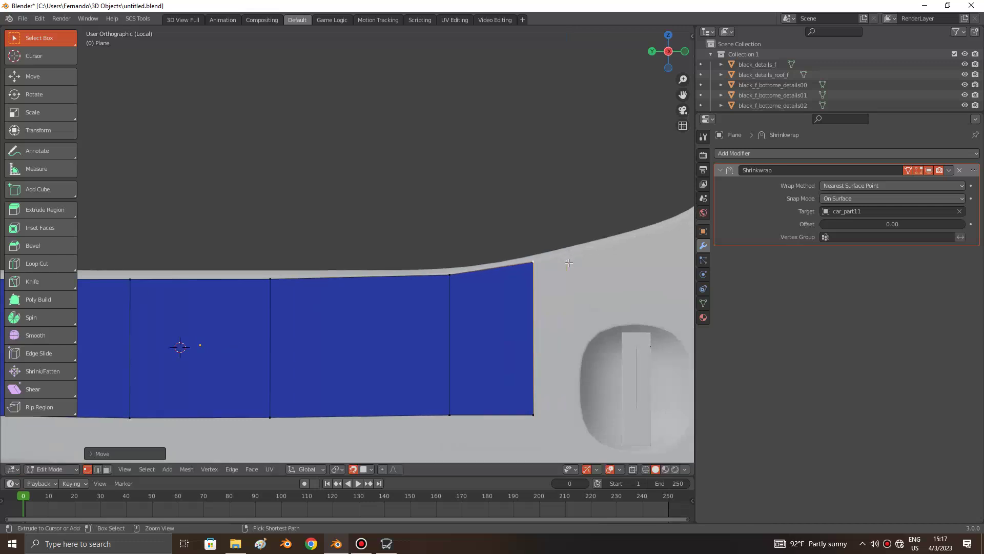
pyautogui.scroll(2, 568, 282)
pyautogui.scroll(1, 567, 299)
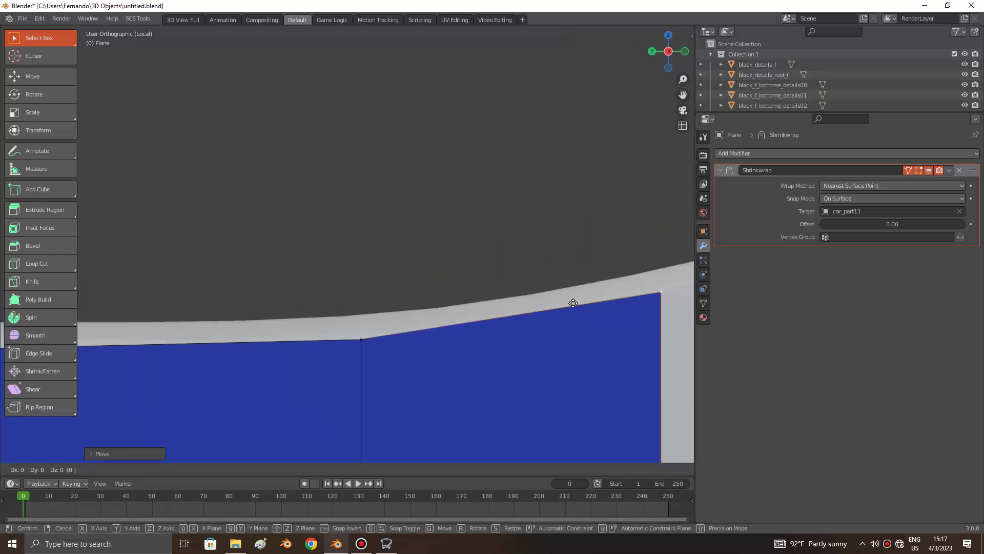
# Step: Clear the strip's face selection and shift the selected geometry along the Y axis
pyautogui.press('a')
pyautogui.scroll(-8, 511, 300)
pyautogui.hotkey('alt', 'a')
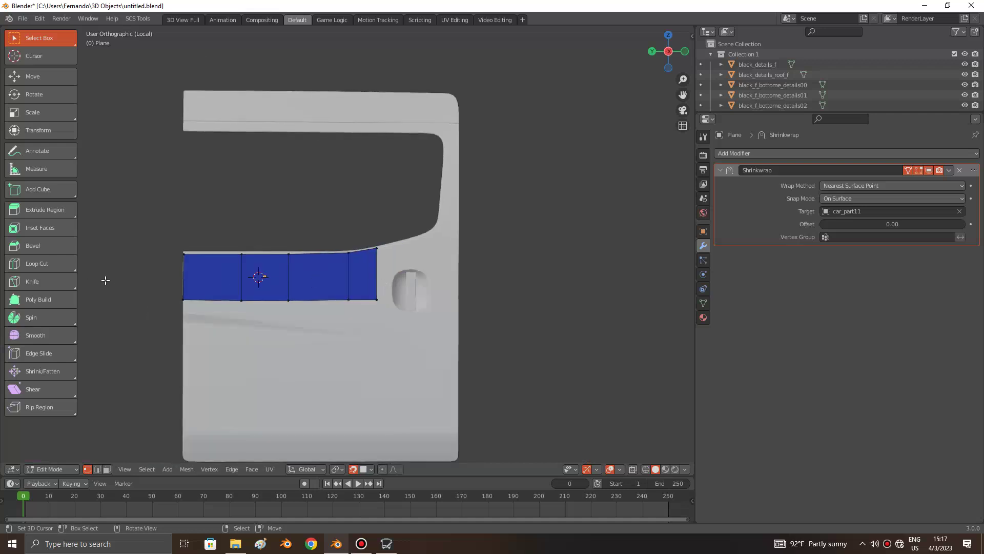
pyautogui.scroll(5, 250, 280)
pyautogui.keyDown('shift'); pyautogui.scroll(-4, 338, 276); pyautogui.keyUp('shift')
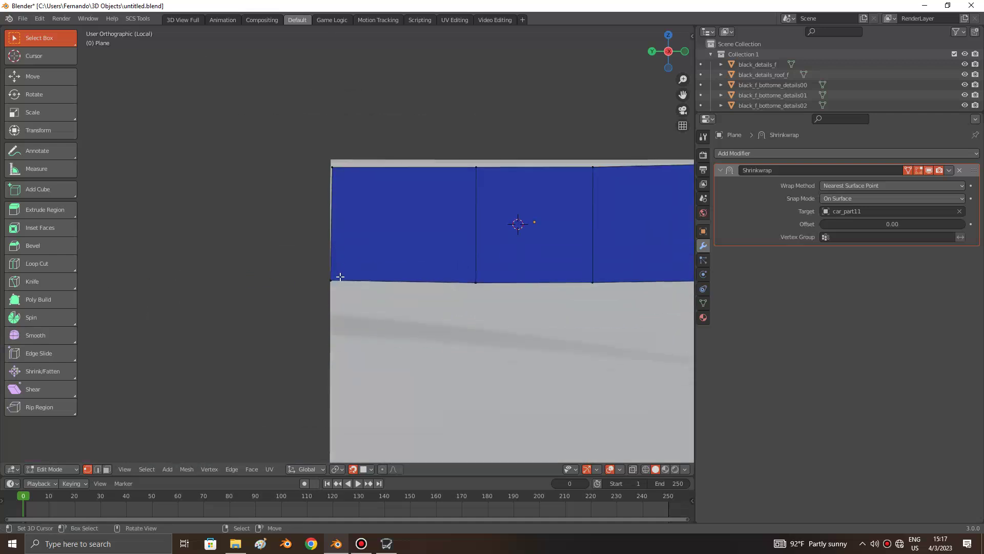
pyautogui.scroll(4, 340, 292)
pyautogui.keyDown('shift'); pyautogui.scroll(3, 321, 100); pyautogui.keyUp('shift')
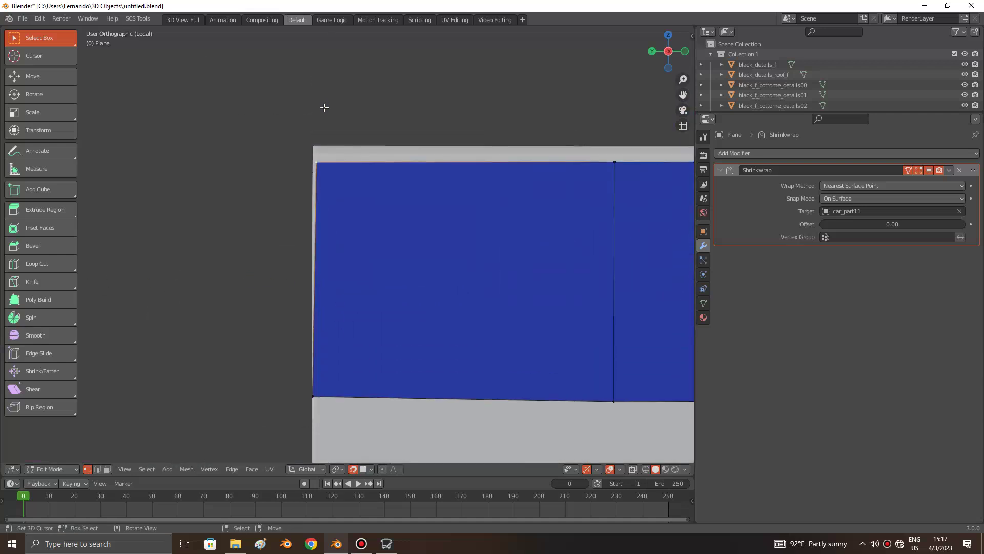
pyautogui.scroll(2, 322, 103)
pyautogui.press('g')
pyautogui.press('y')
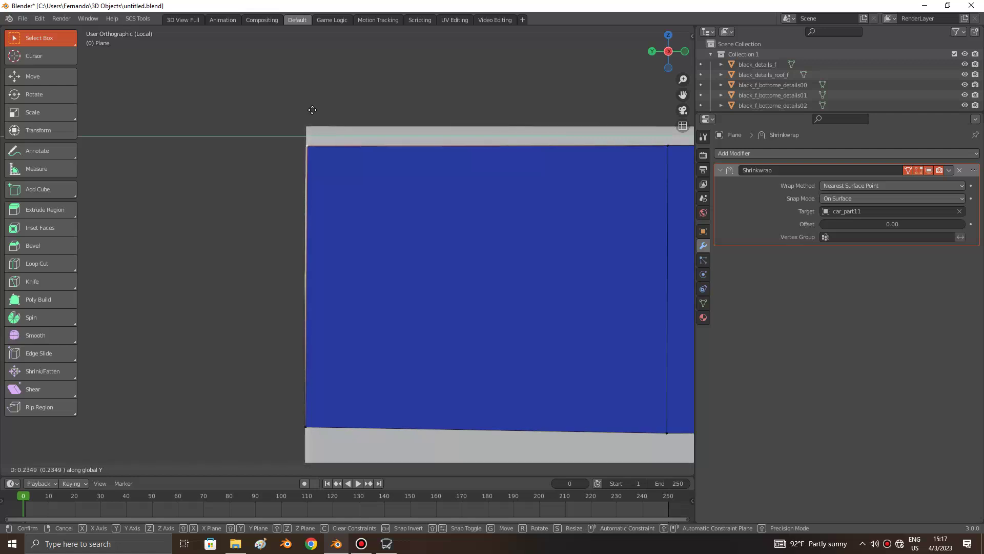
pyautogui.click(312, 110)
# Step: Select the strip's bottom edge and move it lower
pyautogui.scroll(-4, 299, 110)
pyautogui.scroll(-4, 307, 149)
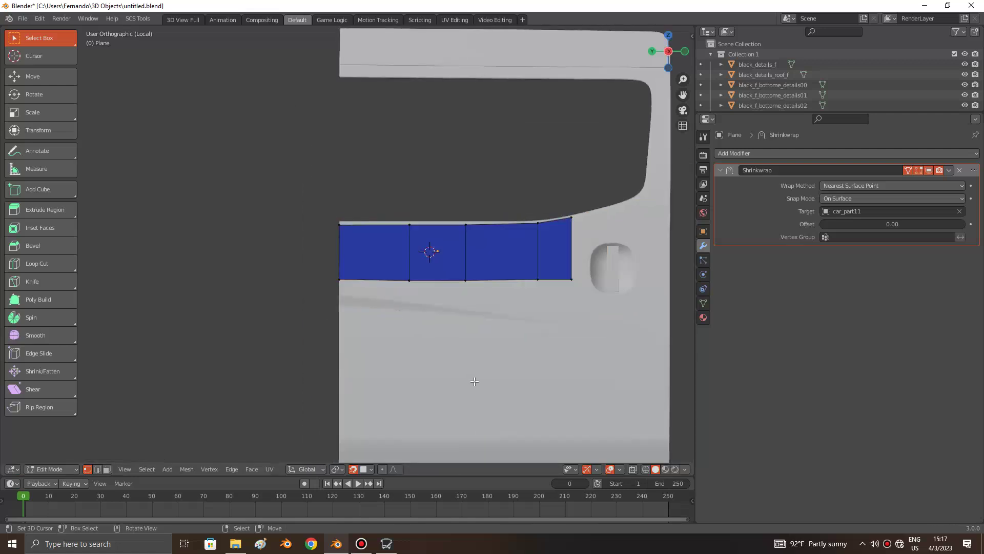
pyautogui.scroll(3, 435, 311)
pyautogui.keyDown('alt'); pyautogui.click(425, 305); pyautogui.keyUp('alt')
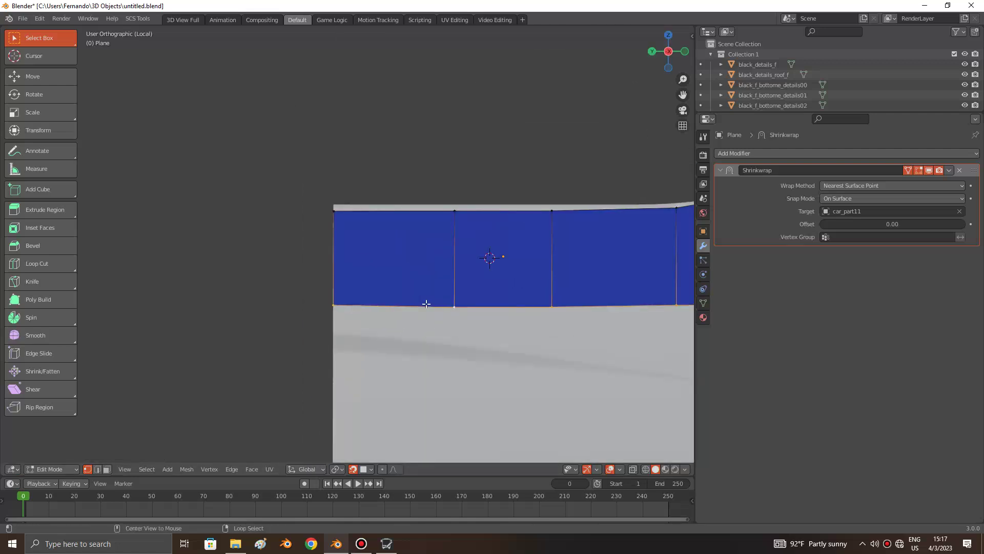
pyautogui.scroll(-3, 330, 248)
pyautogui.scroll(3, 323, 258)
pyautogui.scroll(2, 328, 307)
pyautogui.press('g')
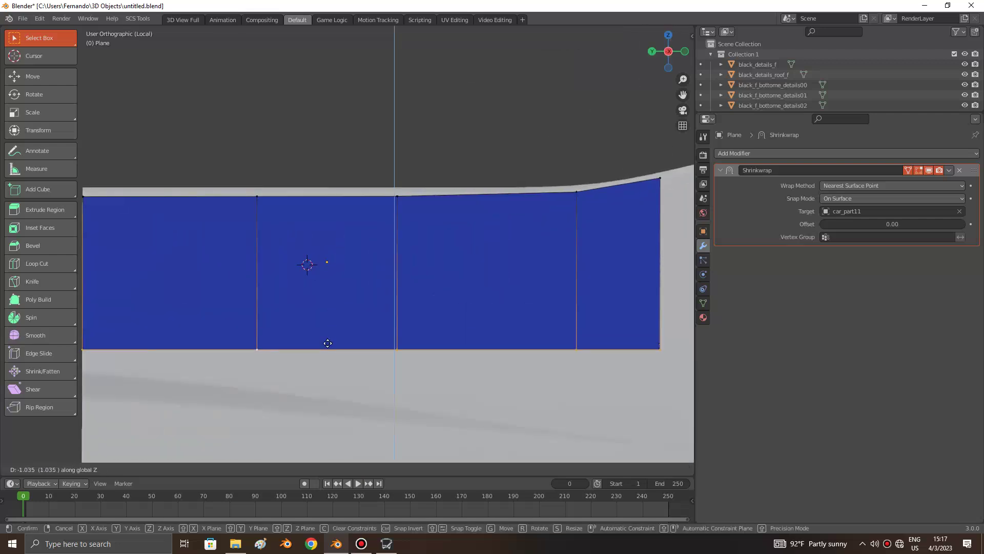
pyautogui.click(326, 346)
# Step: Pull two of the strip's bottom vertices down one at a time
pyautogui.keyDown('shift'); pyautogui.moveTo(257, 353); pyautogui.dragTo(268, 261, button='middle'); pyautogui.keyUp('shift')
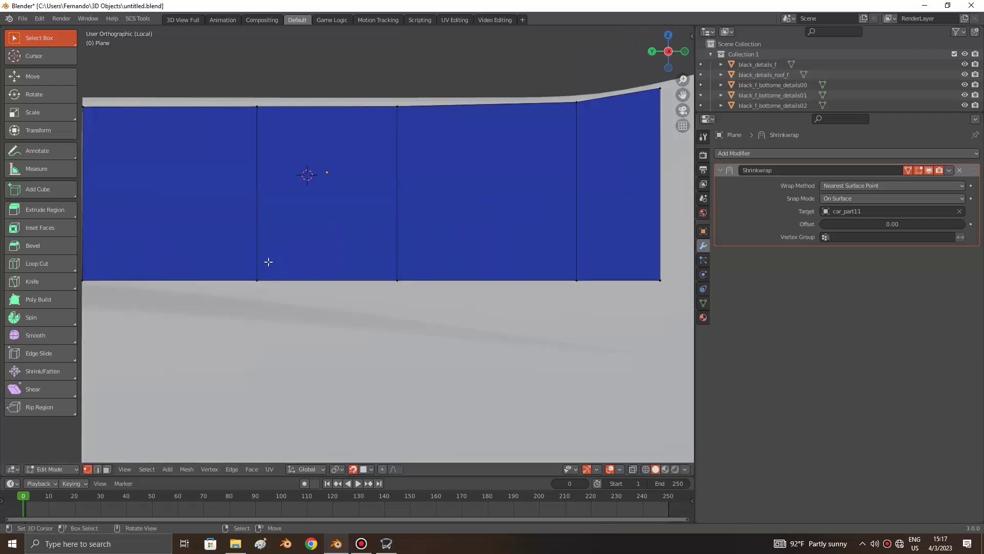
pyautogui.click(258, 280)
pyautogui.press('g')
pyautogui.click(258, 298)
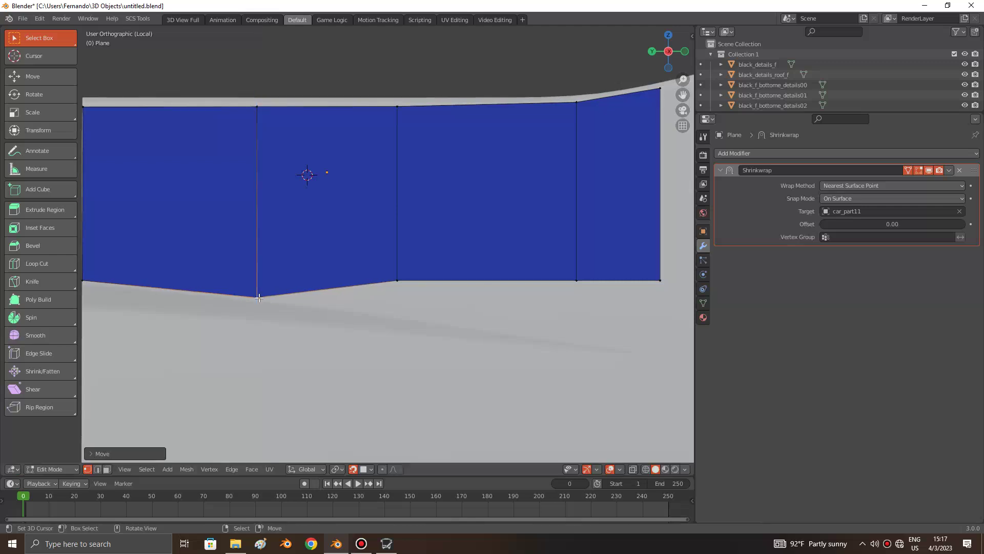
pyautogui.click(410, 277)
pyautogui.press('g')
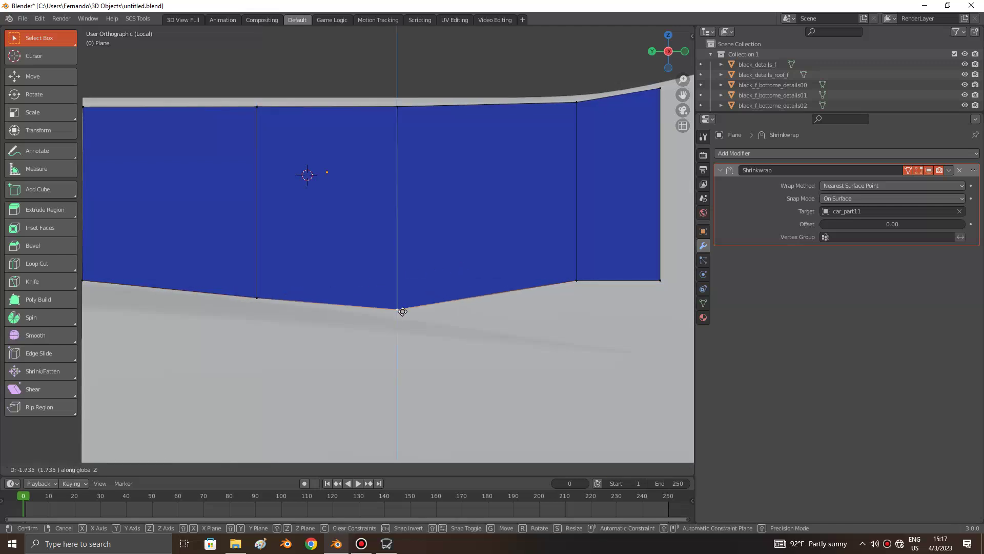
pyautogui.click(405, 309)
# Step: Lower a bottom vertex and the bottom-right corner vertically along Z toward the handle
pyautogui.scroll(-2, 405, 309)
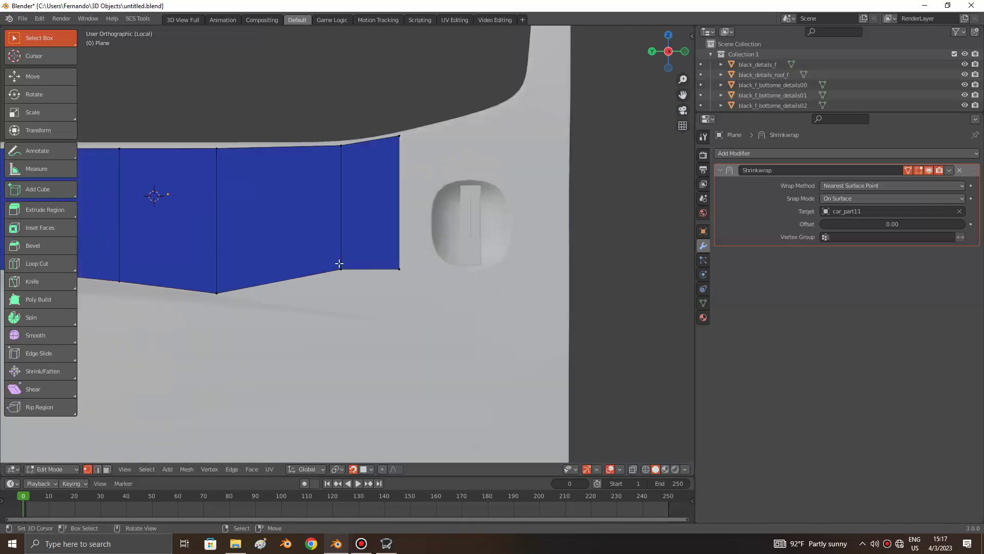
pyautogui.scroll(1, 427, 260)
pyautogui.press('g')
pyautogui.press('z')
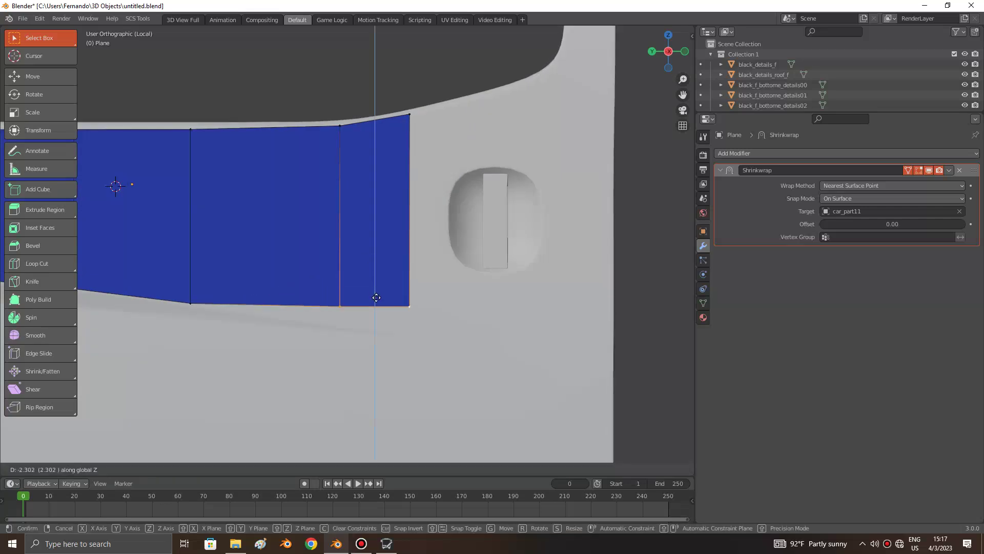
pyautogui.click(410, 315)
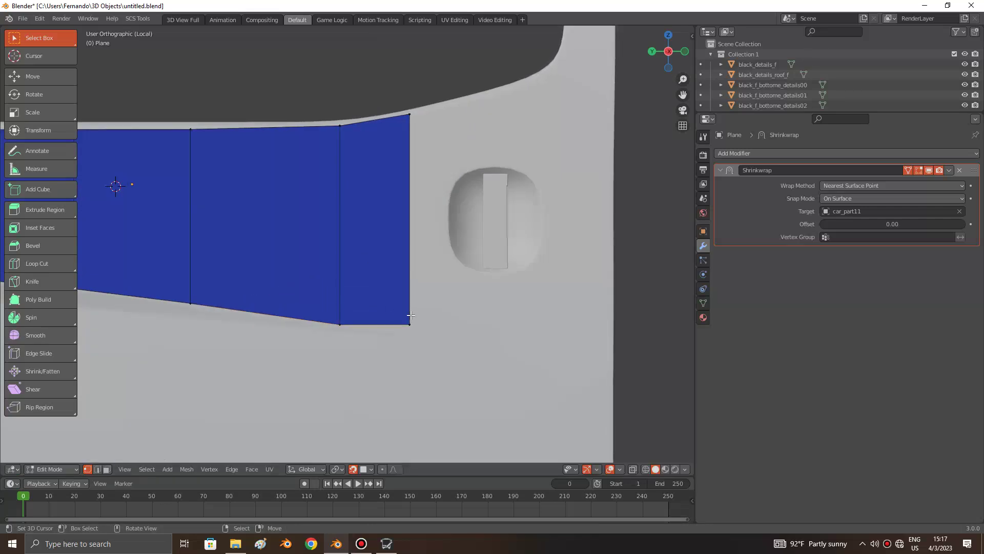
pyautogui.press('g')
pyautogui.press('z')
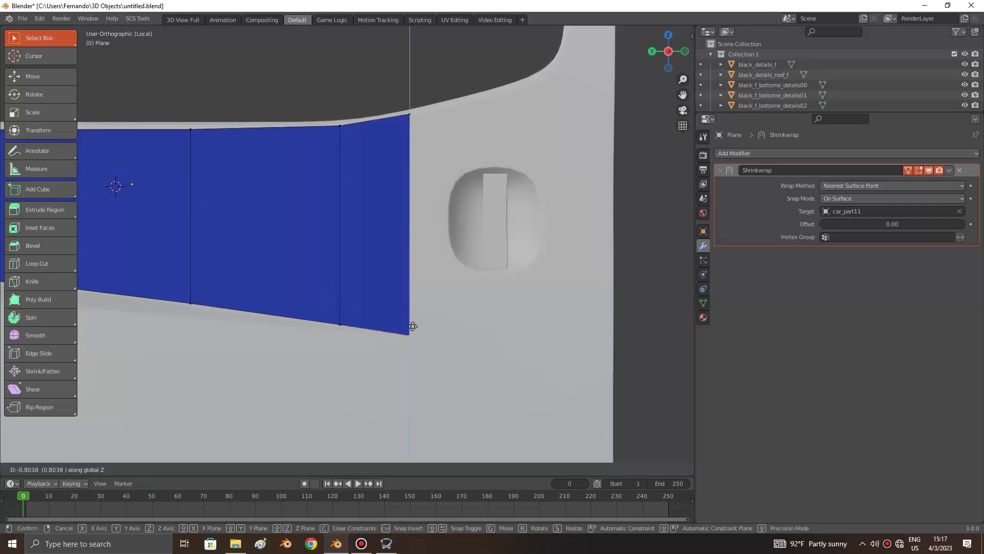
pyautogui.click(413, 326)
pyautogui.scroll(-6, 414, 326)
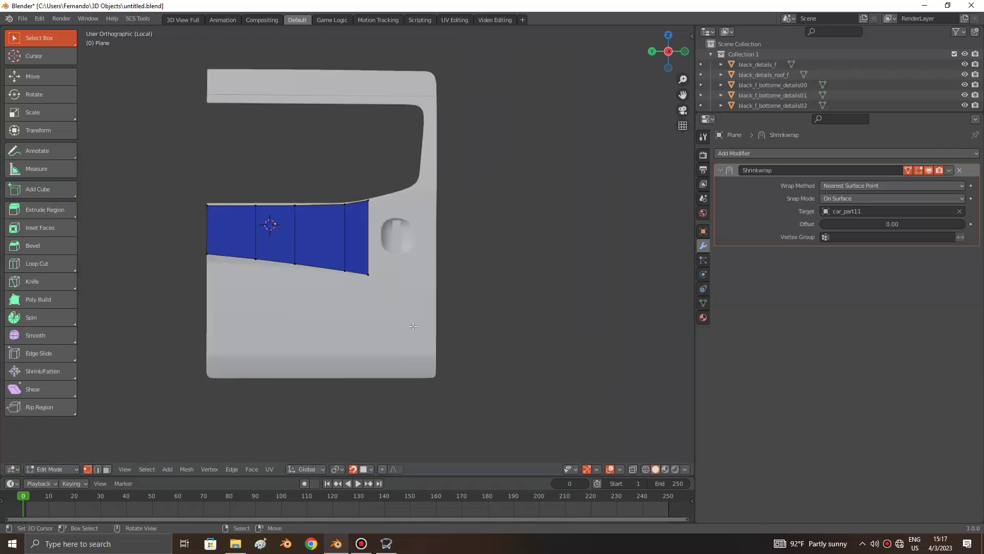
# Step: Extend the strip's right edge along Y into a new column toward the door handle
pyautogui.keyDown('ctrl'); pyautogui.scroll(4, 413, 326); pyautogui.keyUp('ctrl')
pyautogui.scroll(2, 421, 281)
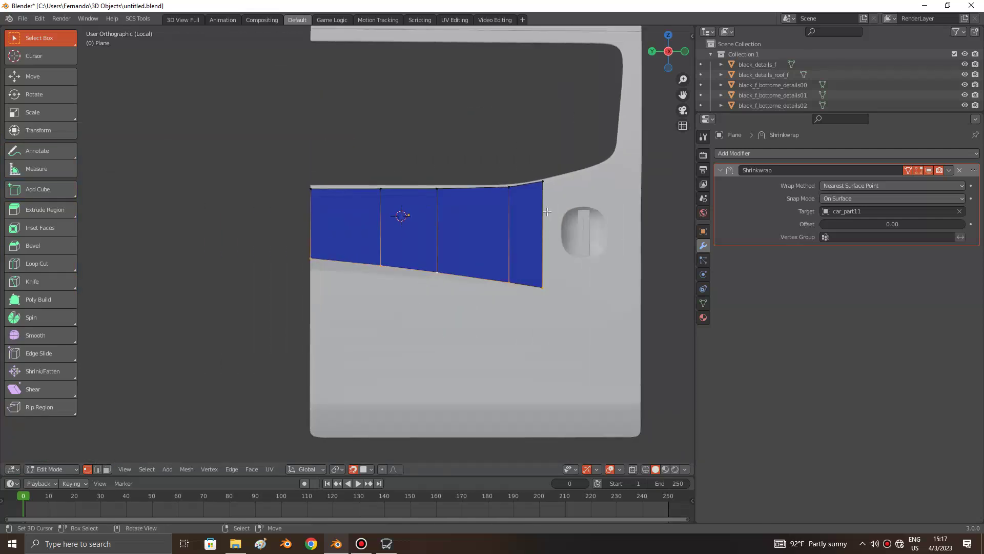
pyautogui.keyDown('ctrl'); pyautogui.scroll(-2, 479, 220); pyautogui.keyUp('ctrl')
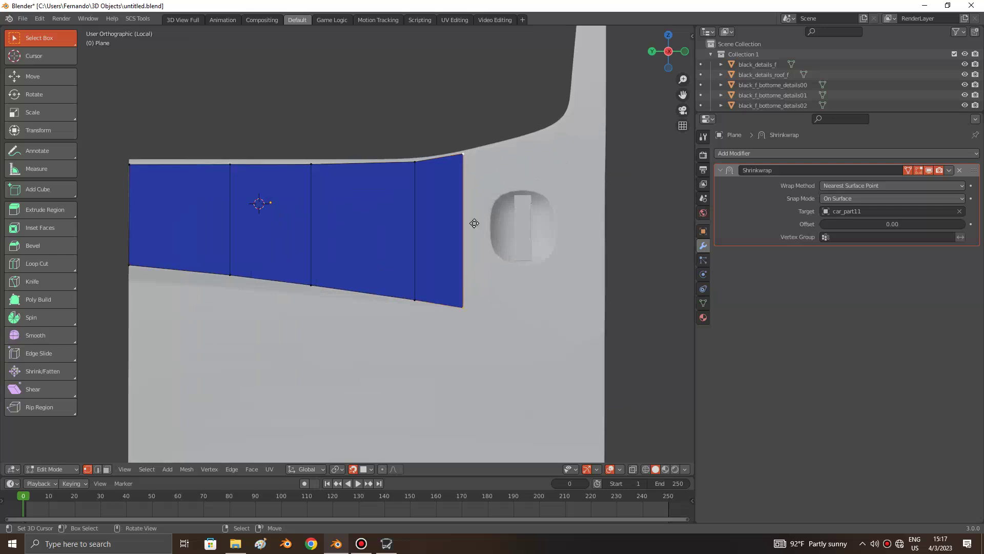
pyautogui.press('y')
pyautogui.click(500, 221)
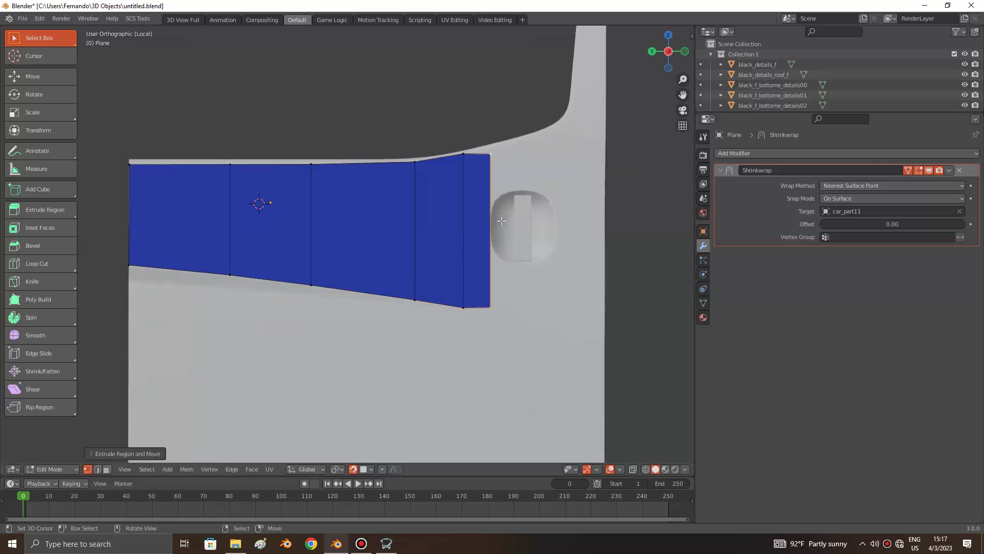
# Step: Raise the new column's top corner vertically to the door edge
pyautogui.scroll(5, 444, 229)
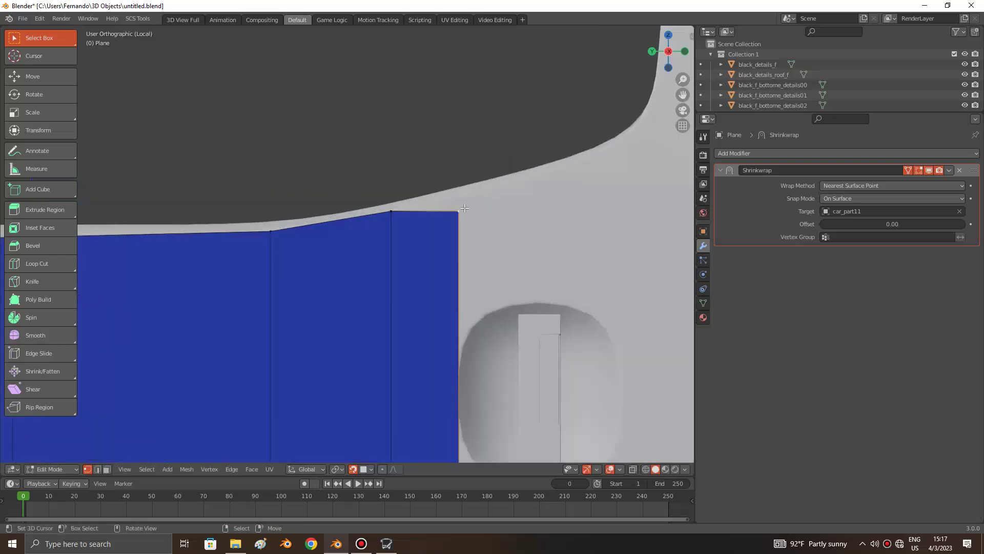
pyautogui.press('e')
pyautogui.press('z')
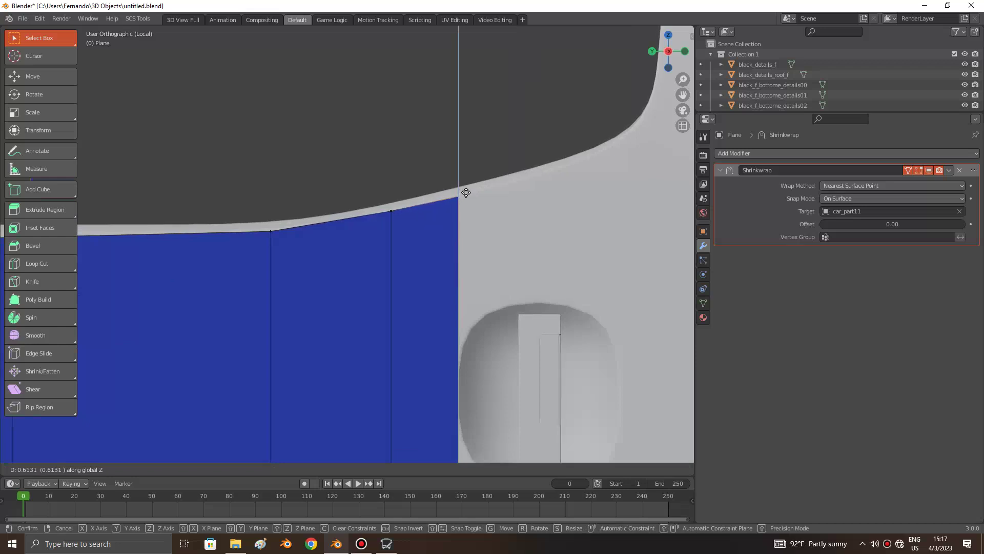
pyautogui.click(466, 191)
pyautogui.scroll(-5, 466, 192)
pyautogui.scroll(-2, 461, 194)
pyautogui.scroll(5, 461, 193)
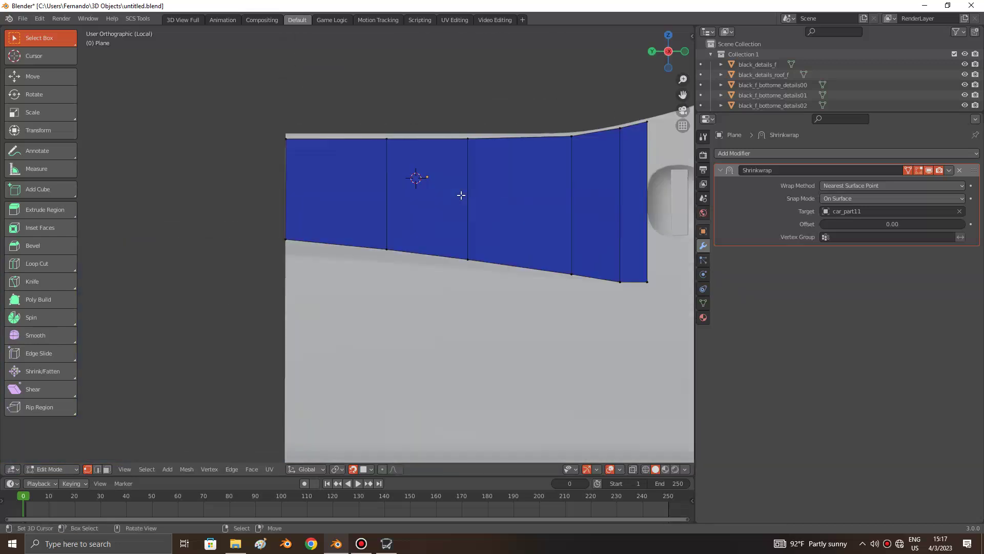
# Step: Extrude the strip's bottom edge loop straight down along Z into a new row of faces
pyautogui.keyDown('alt'); pyautogui.click(403, 257); pyautogui.keyUp('alt')
pyautogui.scroll(-2, 403, 258)
pyautogui.scroll(-1, 350, 243)
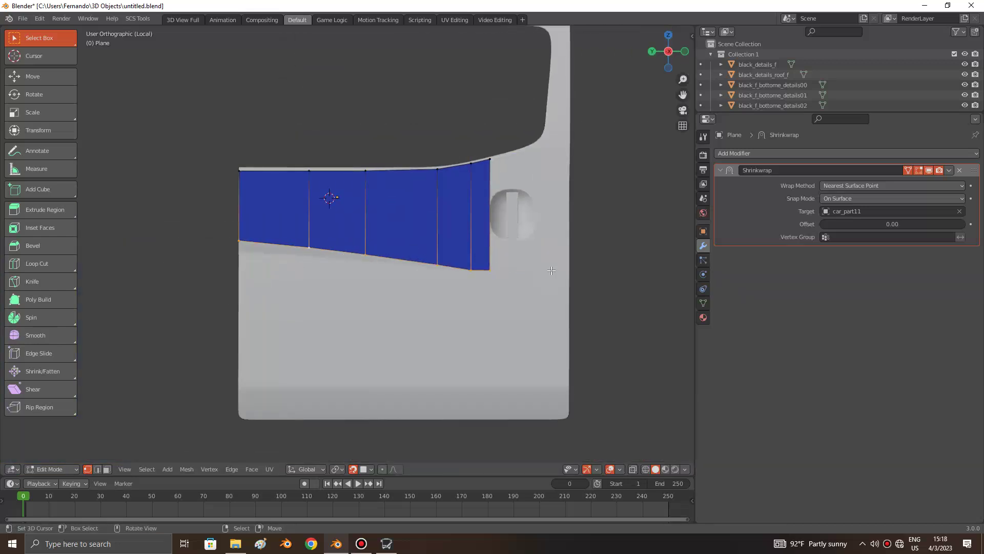
pyautogui.scroll(2, 292, 251)
pyautogui.press('e')
pyautogui.press('z')
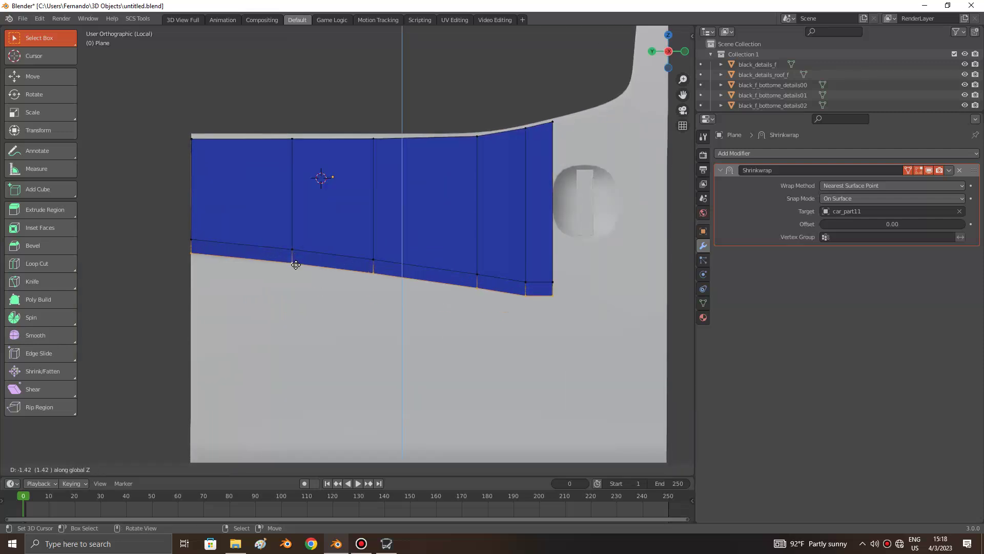
pyautogui.click(295, 264)
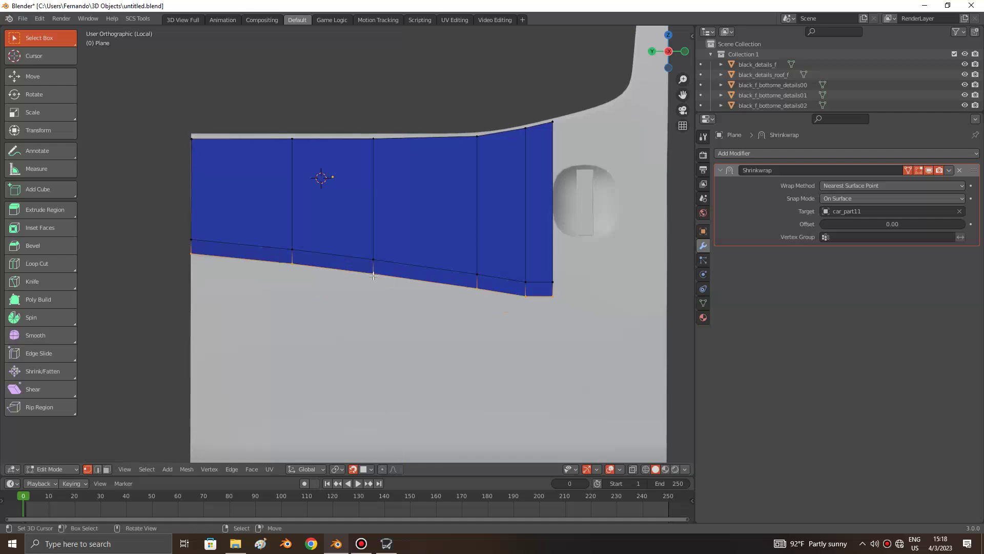
# Step: Extrude the decal's bottom edge straight down to the door sill and leave Edit Mode
pyautogui.press('e')
pyautogui.press('z')
pyautogui.click(392, 427)
pyautogui.keyDown('ctrl'); pyautogui.keyDown('alt'); pyautogui.scroll(2, 415, 364); pyautogui.keyUp('alt'); pyautogui.keyUp('ctrl')
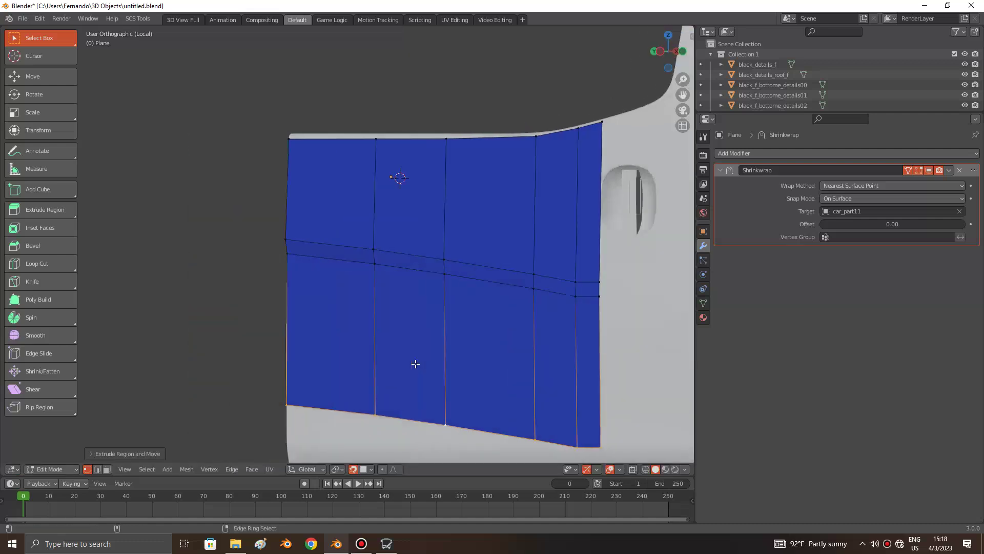
pyautogui.press('Tab')
# Step: Toggle Edit Mode and zoom around to inspect the extended decal
pyautogui.scroll(-3, 415, 364)
pyautogui.press('Tab')
pyautogui.scroll(5, 255, 303)
pyautogui.press('Tab')
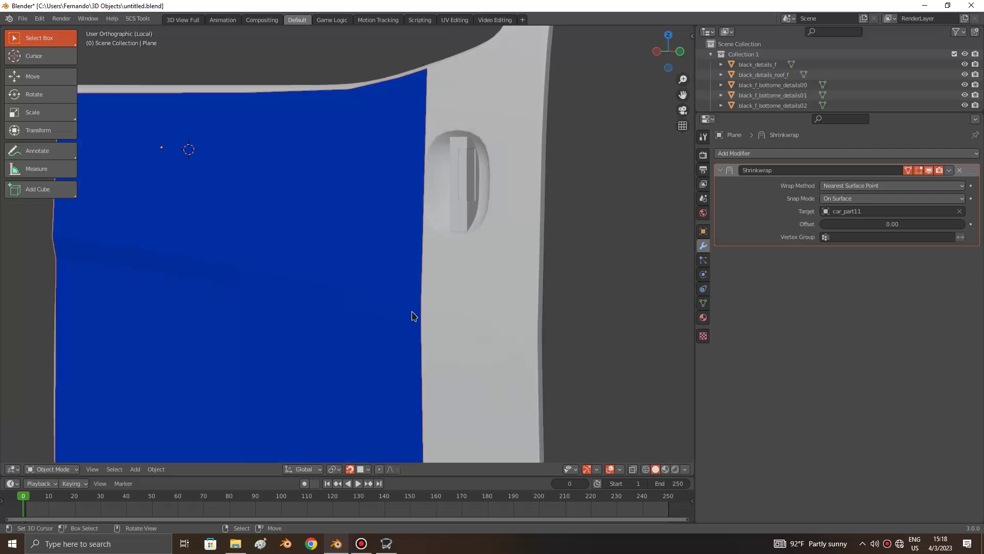
pyautogui.scroll(-4, 277, 311)
pyautogui.keyDown('ctrl'); pyautogui.keyDown('alt'); pyautogui.scroll(2, 276, 310); pyautogui.keyUp('alt'); pyautogui.keyUp('ctrl')
pyautogui.keyDown('ctrl'); pyautogui.keyDown('alt'); pyautogui.scroll(2, 276, 311); pyautogui.keyUp('alt'); pyautogui.keyUp('ctrl')
pyautogui.keyDown('ctrl'); pyautogui.keyDown('alt'); pyautogui.scroll(2, 276, 310); pyautogui.keyUp('alt'); pyautogui.keyUp('ctrl')
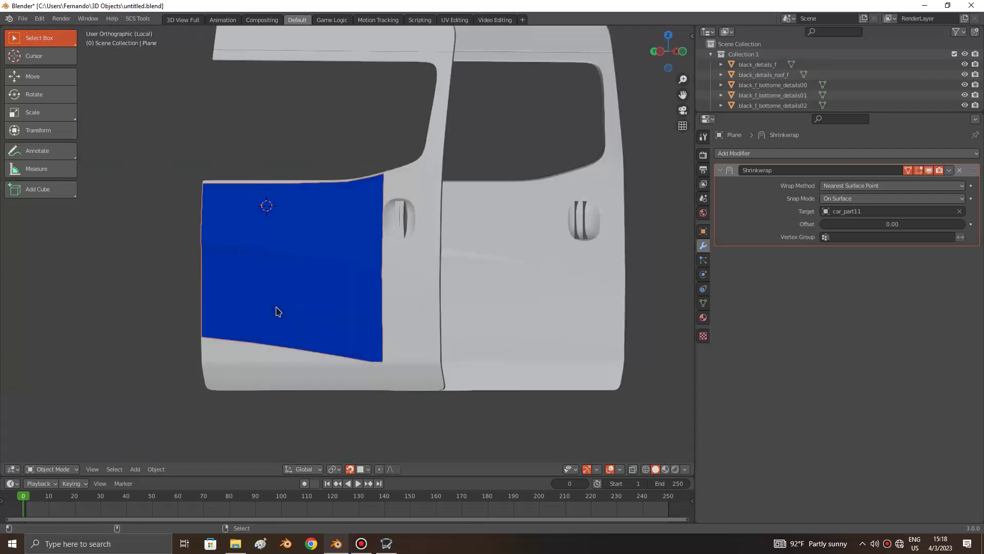
pyautogui.keyDown('ctrl'); pyautogui.keyDown('alt'); pyautogui.scroll(2, 277, 311); pyautogui.keyUp('alt'); pyautogui.keyUp('ctrl')
pyautogui.keyDown('ctrl'); pyautogui.keyDown('alt'); pyautogui.scroll(2, 282, 306); pyautogui.keyUp('alt'); pyautogui.keyUp('ctrl')
# Step: Re-enter Edit Mode on the decal plane with X-ray display on and nothing selected
pyautogui.press('Tab')
pyautogui.scroll(5, 281, 297)
pyautogui.scroll(3, 298, 303)
pyautogui.hotkey('alt', 'z')
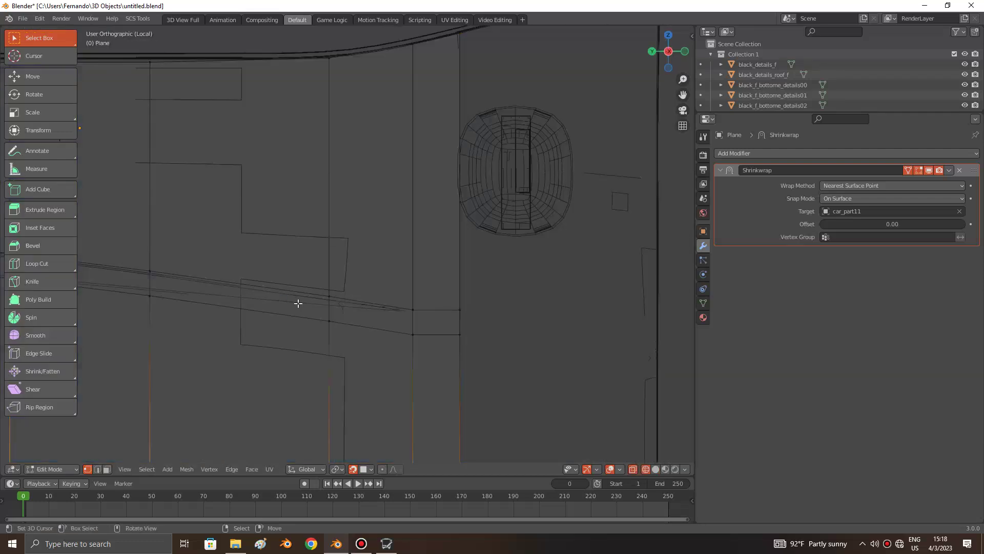
pyautogui.press('a')
pyautogui.hotkey('alt', 'a')
pyautogui.scroll(-2, 319, 301)
# Step: Merge the first close vertex pair on the slanted crease at center and reposition it
pyautogui.press('a')
pyautogui.hotkey('alt', 'z')
pyautogui.scroll(2, 320, 303)
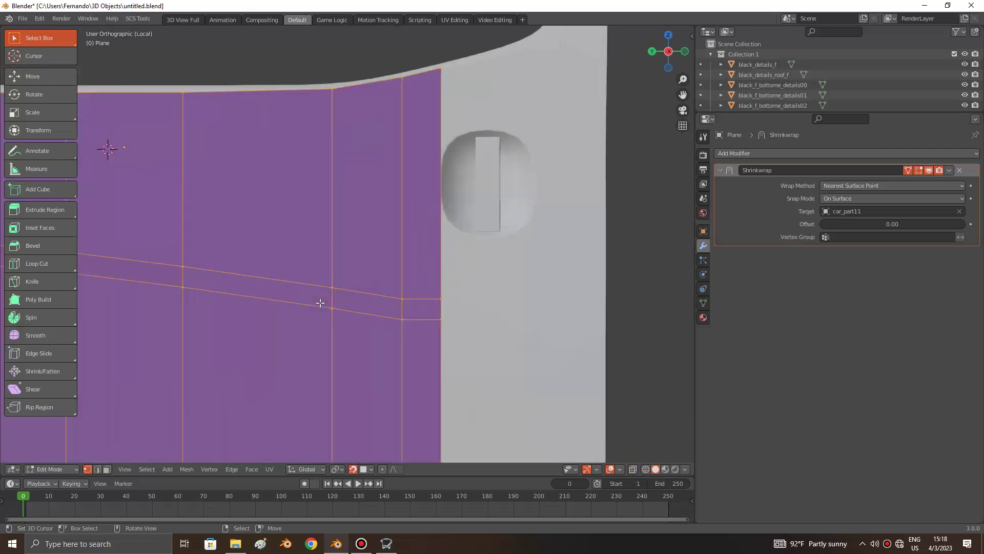
pyautogui.click(323, 301)
pyautogui.hotkey('alt', 'z')
pyautogui.scroll(1, 333, 331)
pyautogui.press('m')
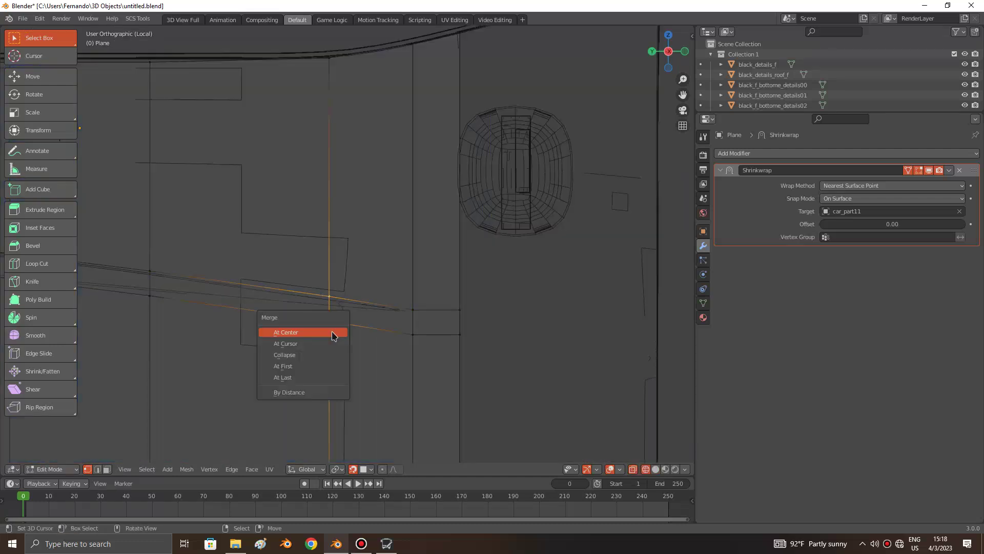
pyautogui.click(305, 336)
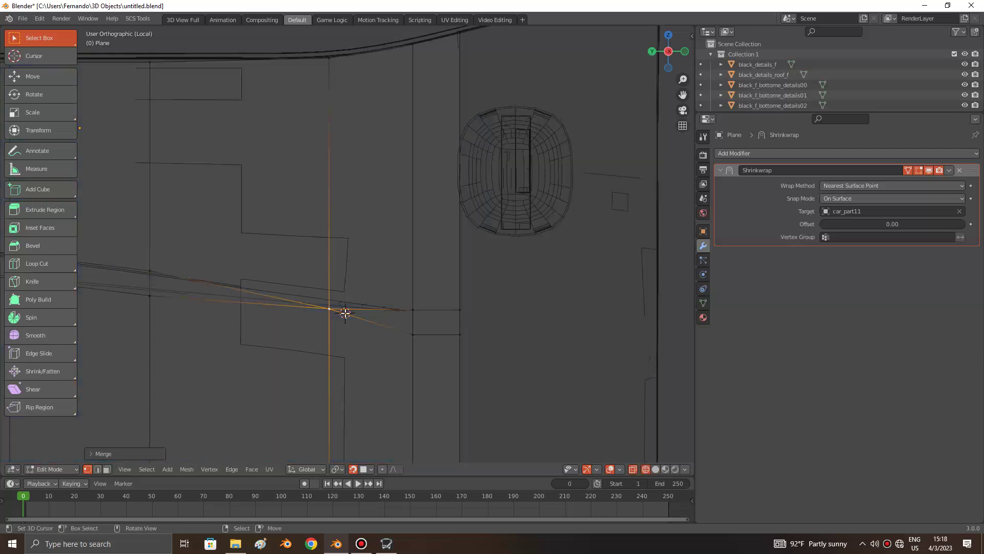
pyautogui.press('g')
pyautogui.click(346, 312)
pyautogui.press('g')
pyautogui.press('Escape')
# Step: Merge the next crease vertex pair and shift it vertically to match the door trim
pyautogui.scroll(-3, 347, 307)
pyautogui.hotkey('alt', 'a')
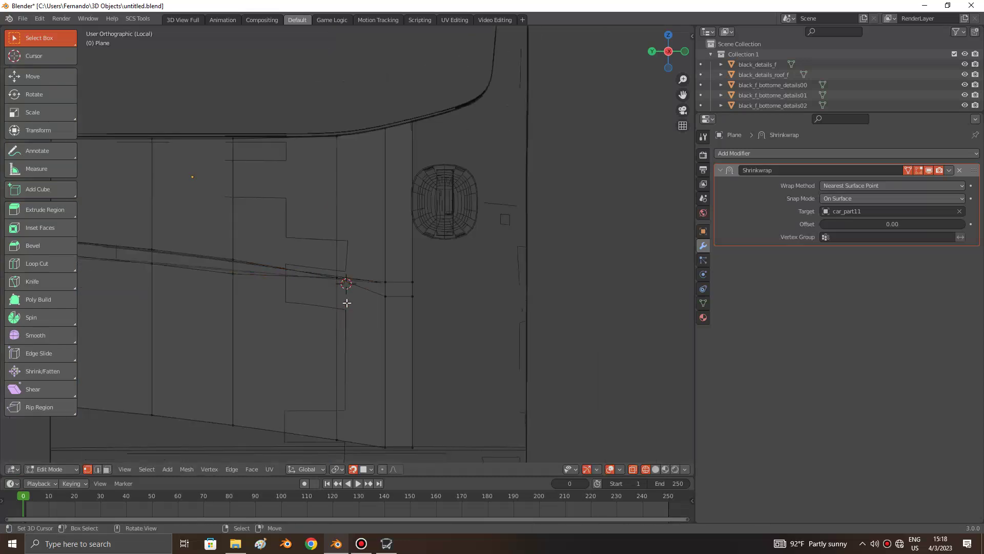
pyautogui.scroll(2, 347, 303)
pyautogui.press('l')
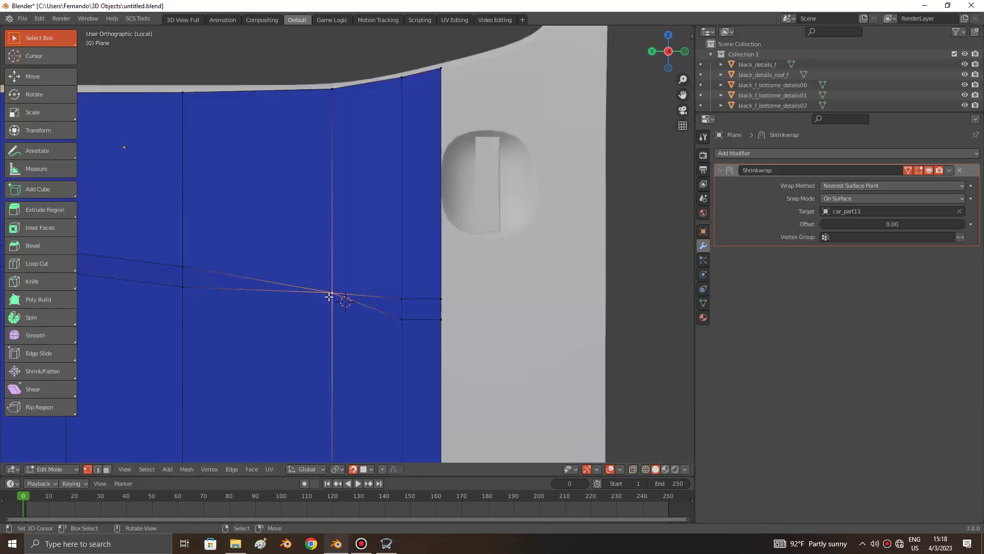
pyautogui.click(346, 302)
pyautogui.press('g')
pyautogui.press('z')
pyautogui.press('Escape')
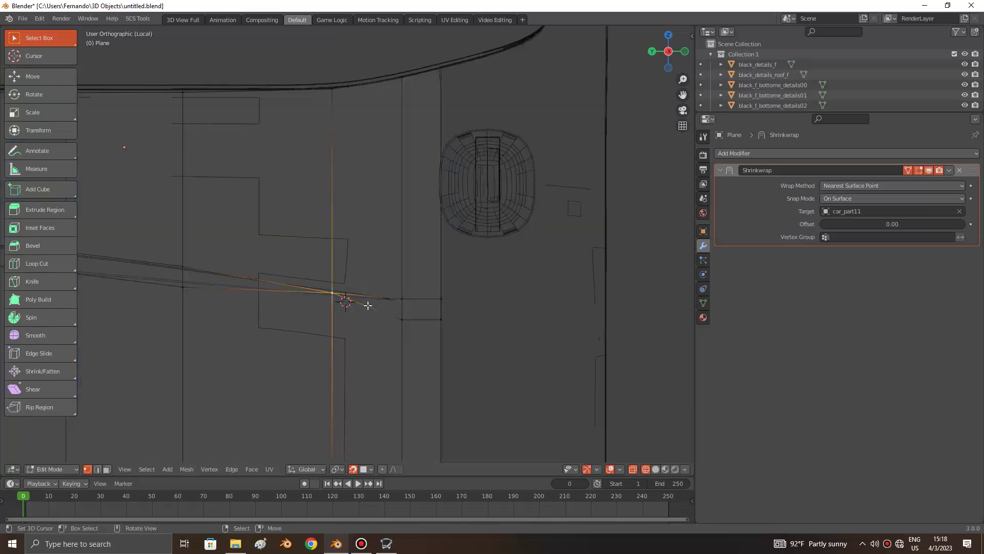
pyautogui.hotkey('alt', 'a')
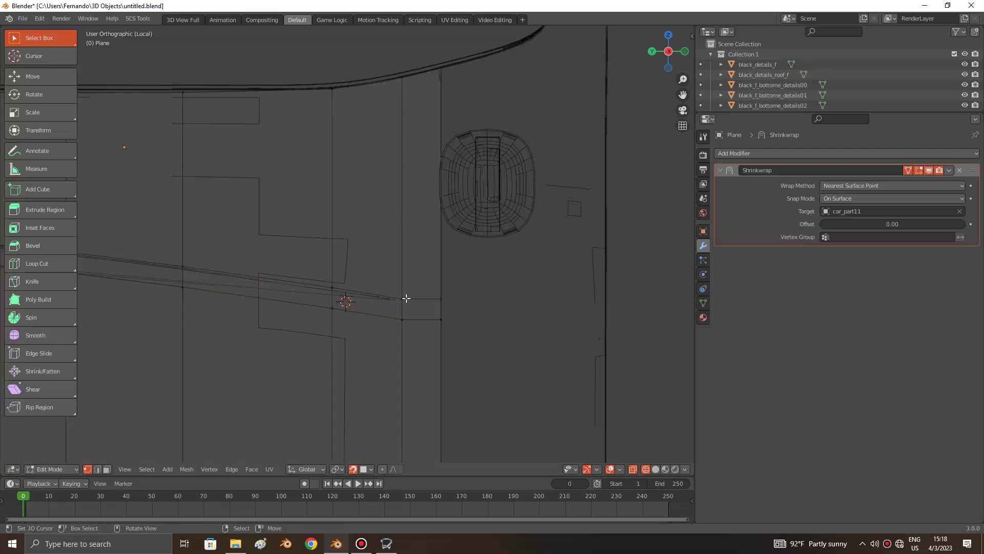
pyautogui.click(400, 318)
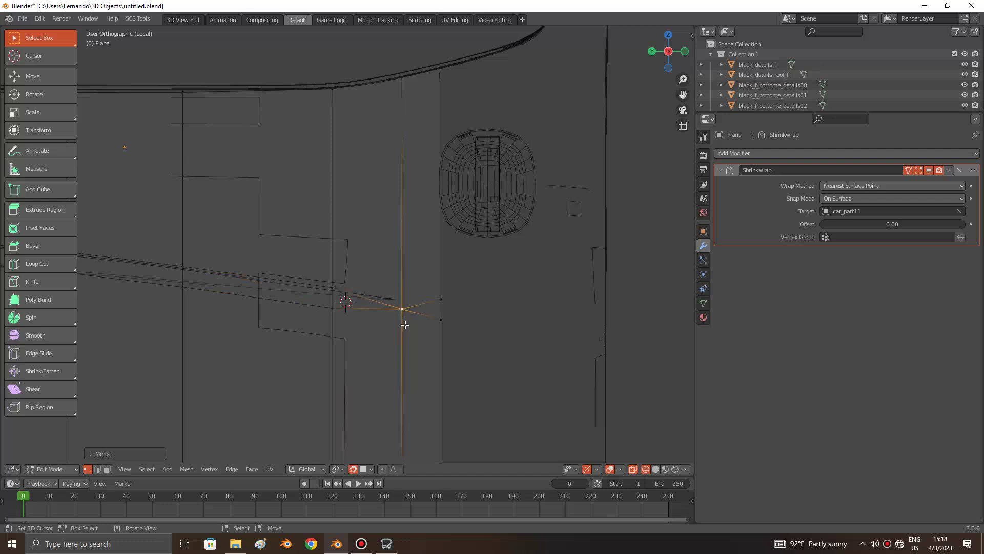
pyautogui.press('g')
pyautogui.press('z')
pyautogui.click(405, 322)
# Step: Nudge two more crease vertices vertically to follow the door's sloping trim line
pyautogui.keyDown('ctrl'); pyautogui.scroll(2, 315, 311); pyautogui.keyUp('ctrl')
pyautogui.keyDown('ctrl'); pyautogui.scroll(2, 410, 310); pyautogui.keyUp('ctrl')
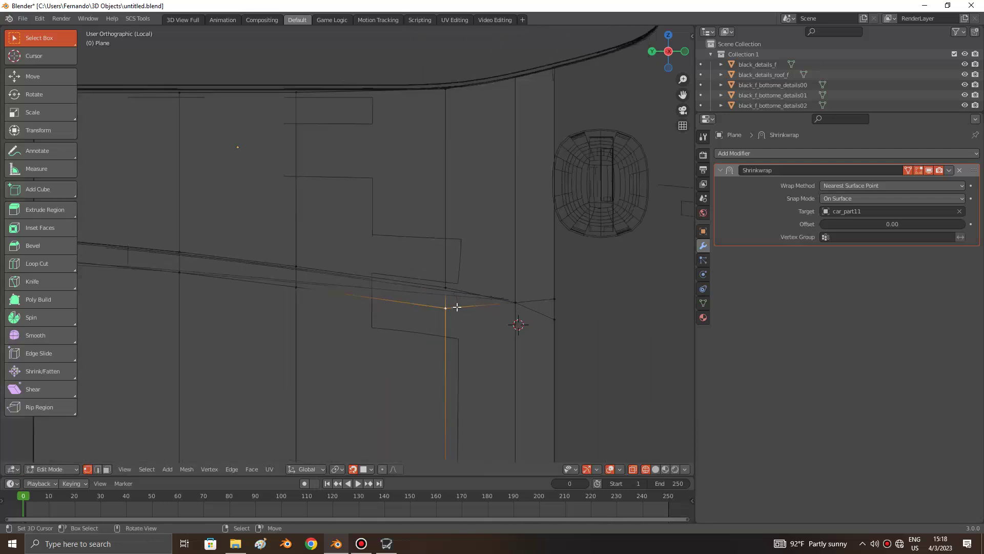
pyautogui.press('g')
pyautogui.press('z')
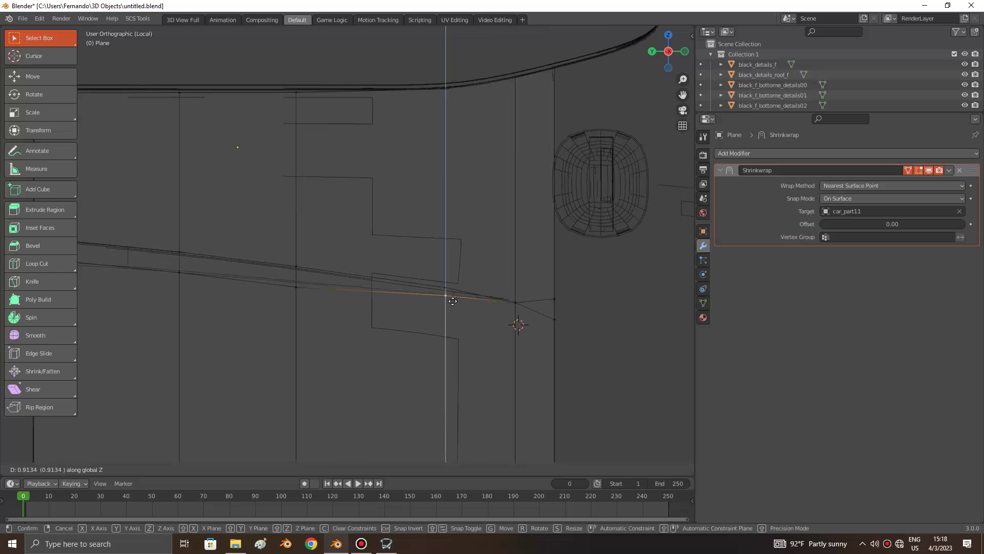
pyautogui.click(453, 301)
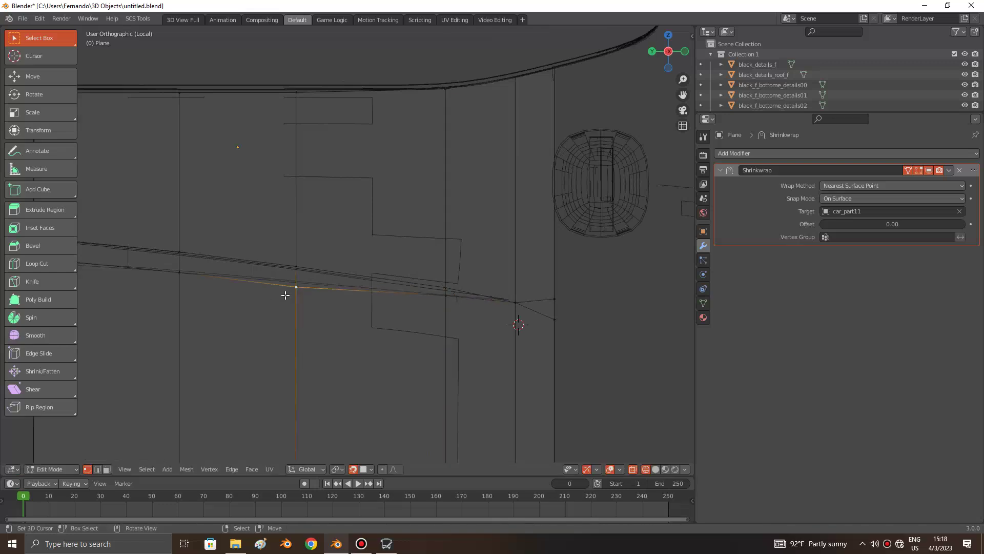
pyautogui.click(286, 293)
pyautogui.press('a')
pyautogui.scroll(-3, 287, 290)
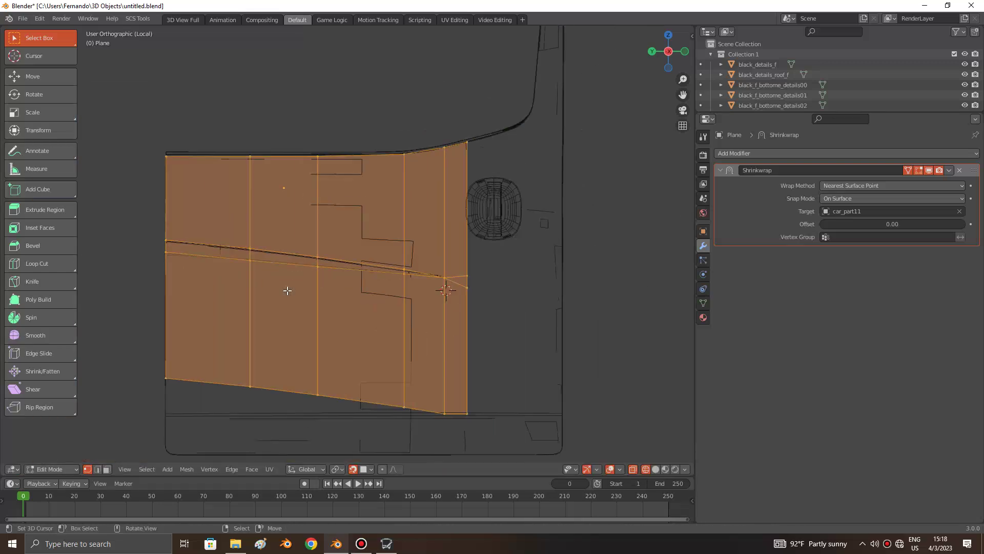
pyautogui.scroll(3, 287, 291)
pyautogui.scroll(2, 285, 285)
pyautogui.hotkey('alt', 'a')
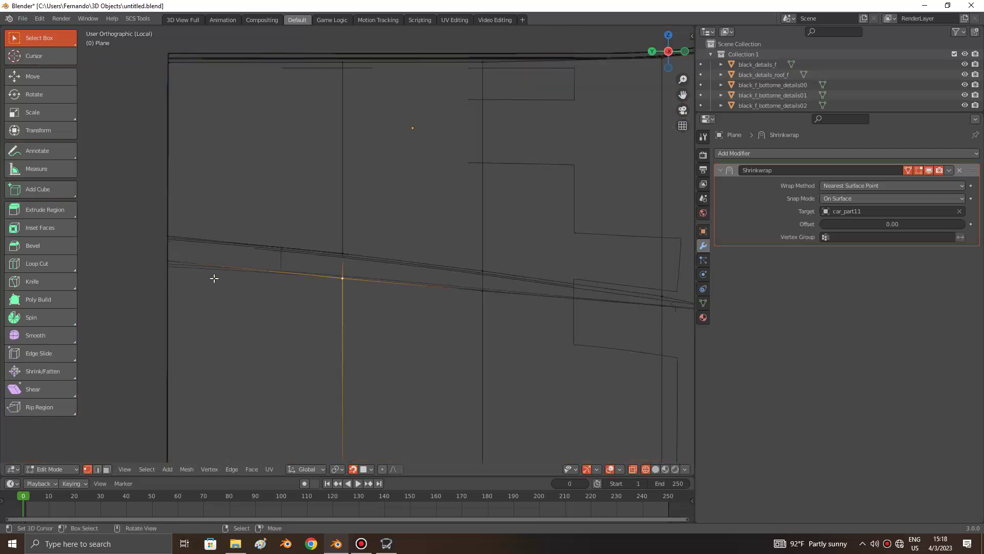
pyautogui.press('g')
pyautogui.press('z')
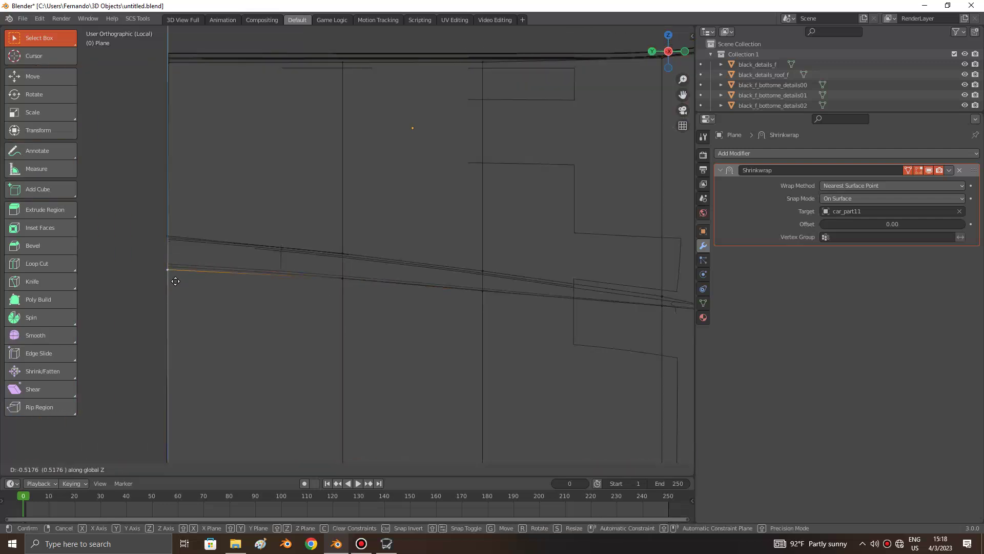
pyautogui.click(175, 278)
# Step: Inspect the reshaped plane in solid shading
pyautogui.hotkey('shift', 'z')
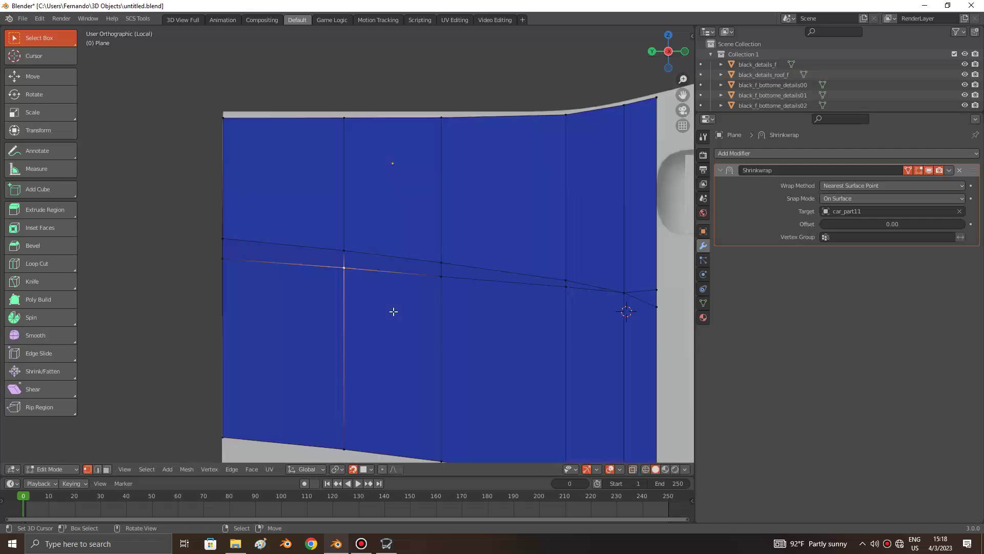
pyautogui.scroll(-3, 393, 311)
pyautogui.scroll(-1, 393, 310)
pyautogui.scroll(2, 393, 311)
pyautogui.press('a')
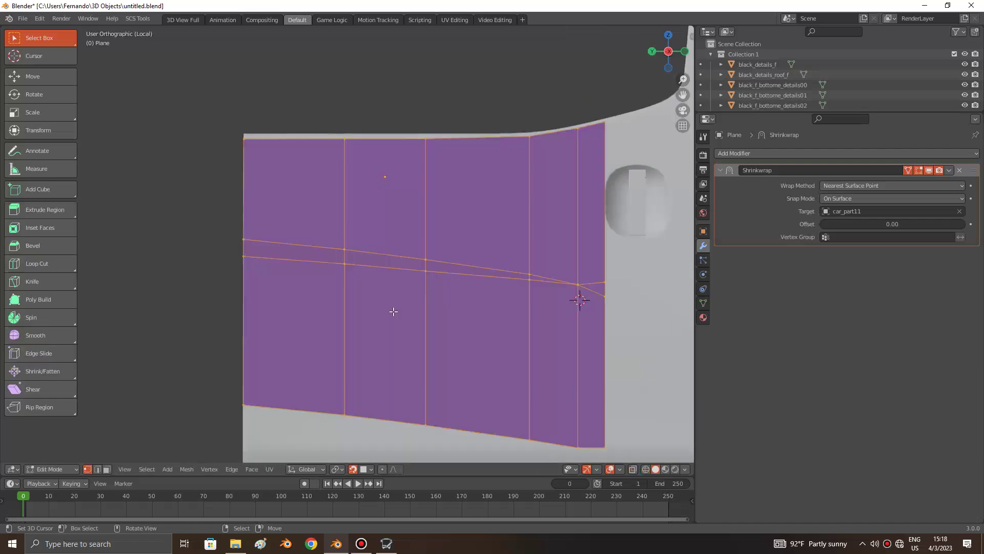
pyautogui.hotkey('alt', 'a')
pyautogui.keyDown('ctrl'); pyautogui.scroll(-3, 395, 310); pyautogui.keyUp('ctrl')
pyautogui.keyDown('ctrl'); pyautogui.scroll(-2, 396, 310); pyautogui.keyUp('ctrl')
pyautogui.scroll(3, 371, 309)
# Step: Merge the vertex pair at the plane's right edge at center and check it in solid shading
pyautogui.hotkey('shift', 'z')
pyautogui.click(369, 310)
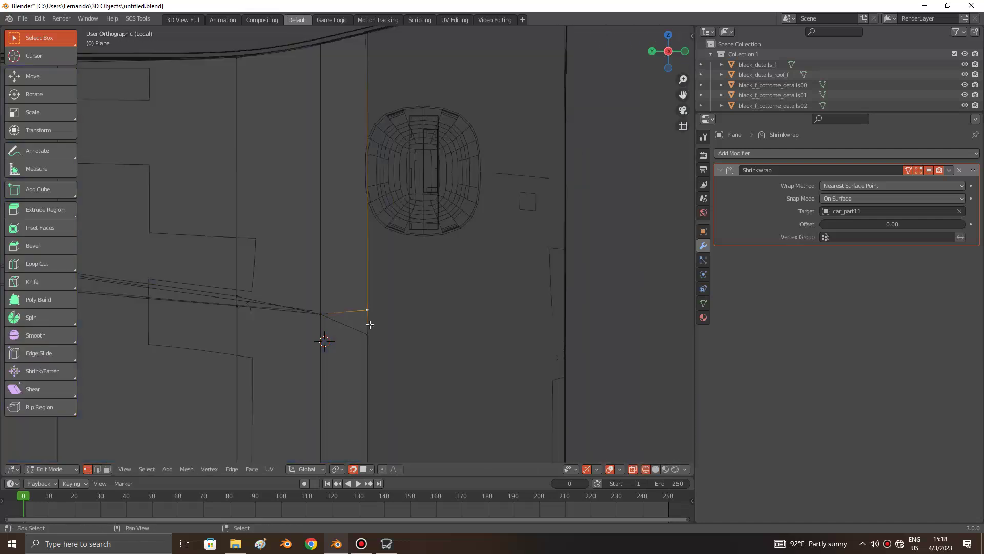
pyautogui.press('m')
pyautogui.click(370, 328)
pyautogui.hotkey('shift', 'z')
pyautogui.press('a')
pyautogui.keyDown('shift'); pyautogui.scroll(-2, 374, 327); pyautogui.keyUp('shift')
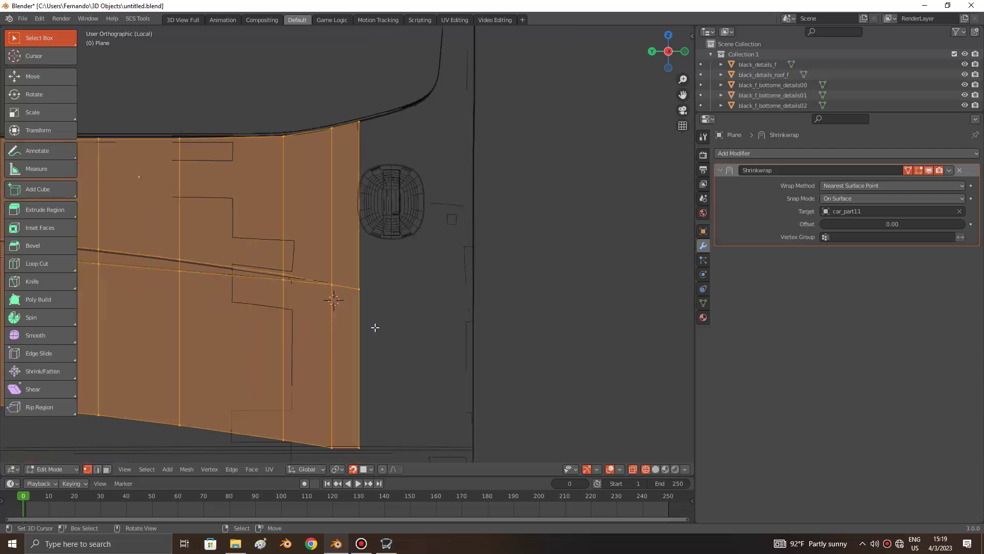
pyautogui.keyDown('ctrl'); pyautogui.scroll(1, 374, 328); pyautogui.keyUp('ctrl')
pyautogui.keyDown('ctrl'); pyautogui.scroll(3, 376, 330); pyautogui.keyUp('ctrl')
pyautogui.press('Tab')
pyautogui.press('Tab')
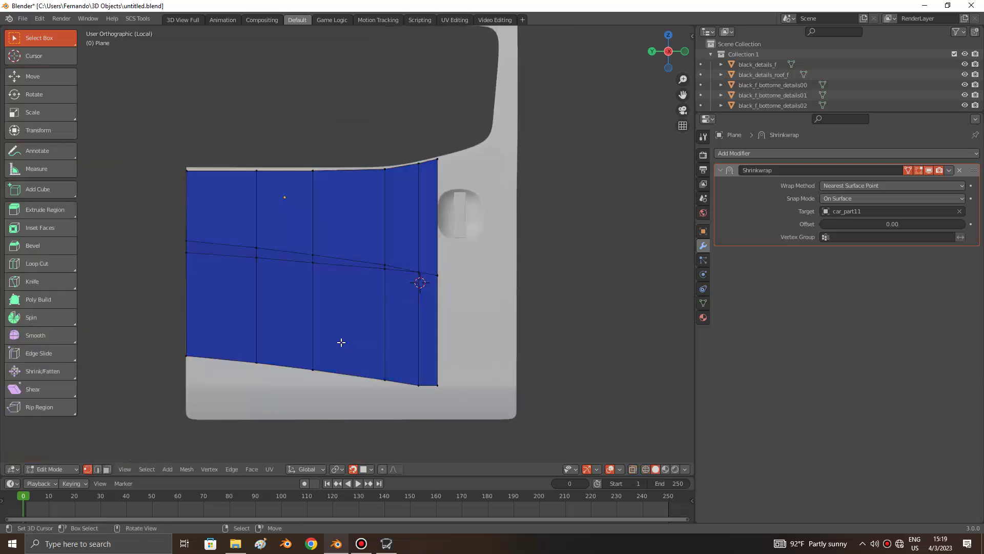
pyautogui.scroll(-2, 323, 352)
pyautogui.hotkey('shift', 'z')
# Step: Box-select the plane's bottom-edge vertices and scale them flat along Z into a level line
pyautogui.hotkey('alt', 'a')
pyautogui.scroll(1, 302, 356)
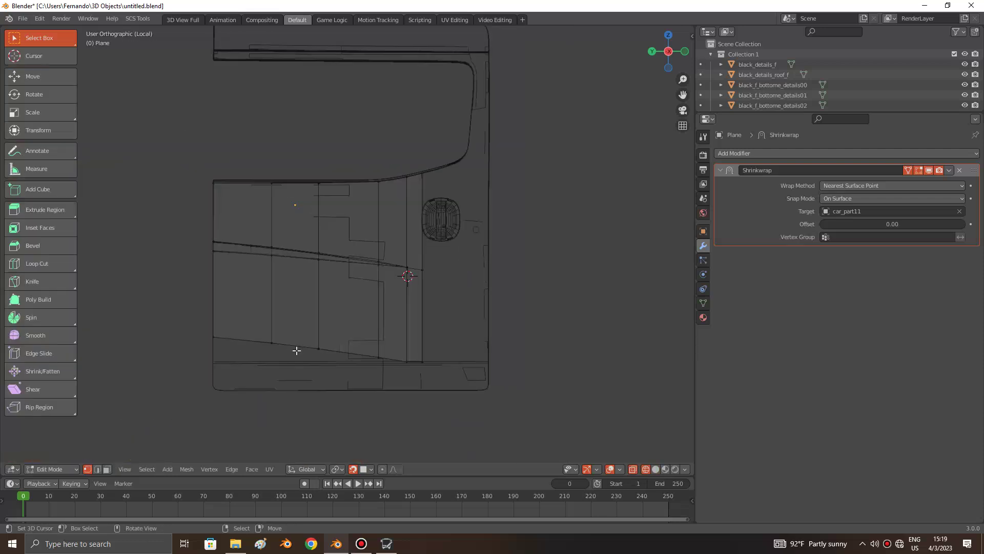
pyautogui.scroll(1, 297, 350)
pyautogui.scroll(2, 296, 351)
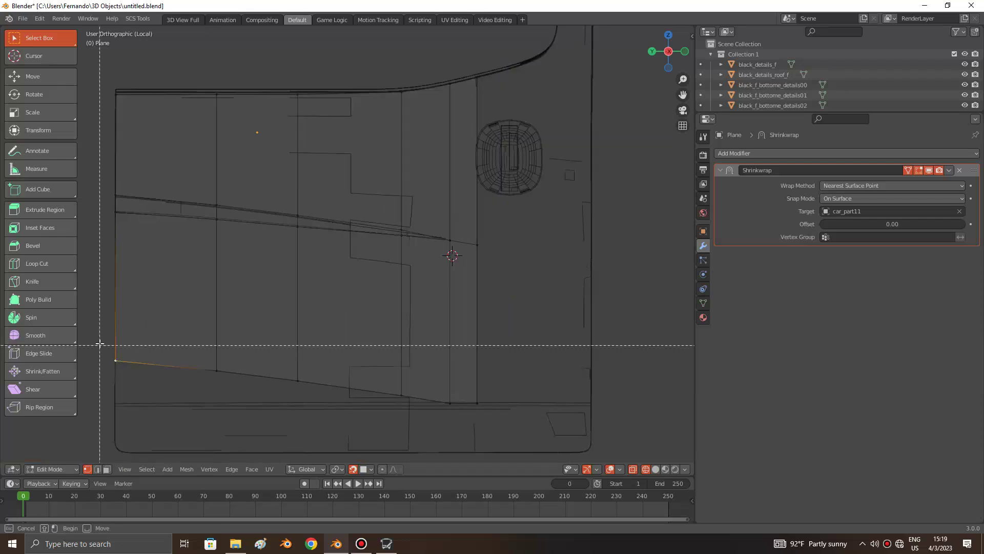
pyautogui.moveTo(114, 325); pyautogui.dragTo(517, 409)
pyautogui.keyDown('ctrl'); pyautogui.scroll(2, 356, 375); pyautogui.keyUp('ctrl')
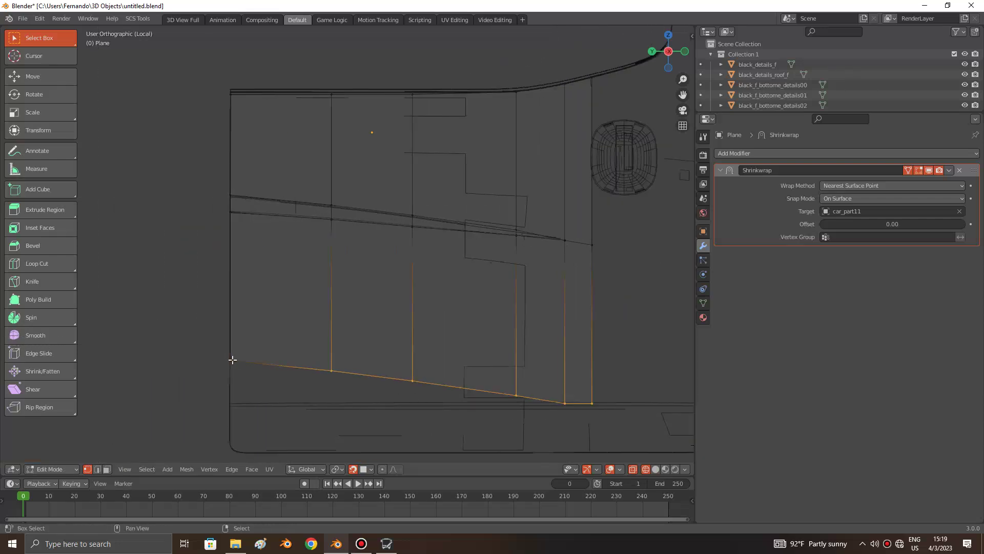
pyautogui.press('s')
pyautogui.press('z')
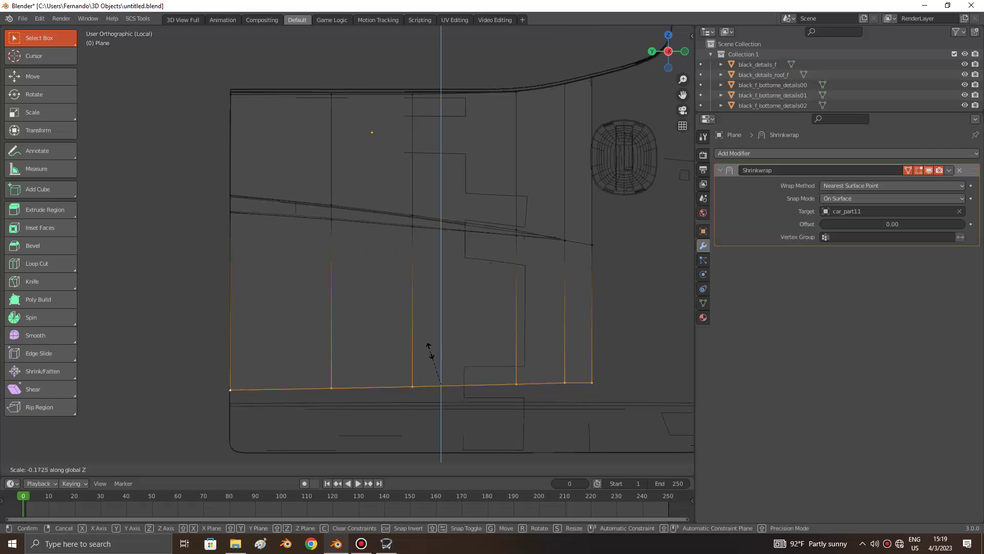
pyautogui.scroll(1, 487, 346)
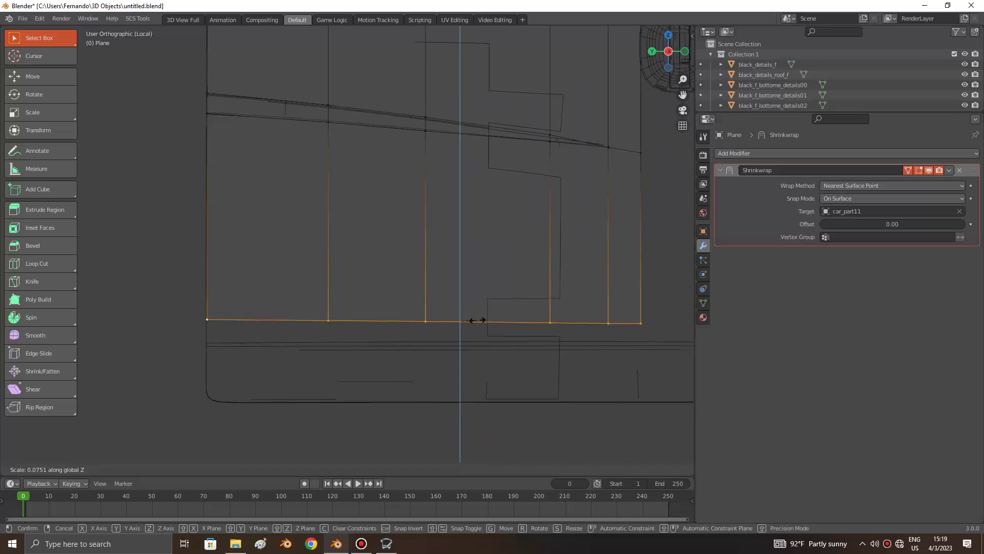
pyautogui.click(478, 320)
# Step: Lower the flattened bottom edge vertically to the door sill and leave Edit Mode
pyautogui.hotkey('shift', 'z')
pyautogui.scroll(-2, 478, 320)
pyautogui.hotkey('shift', 'z')
pyautogui.scroll(2, 407, 319)
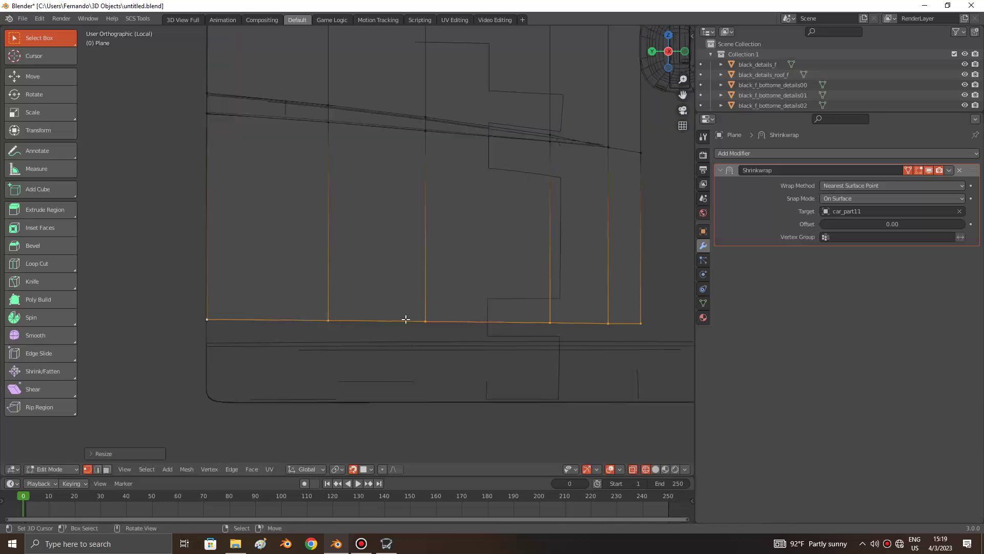
pyautogui.press('g')
pyautogui.press('z')
pyautogui.click(403, 339)
pyautogui.scroll(-2, 455, 290)
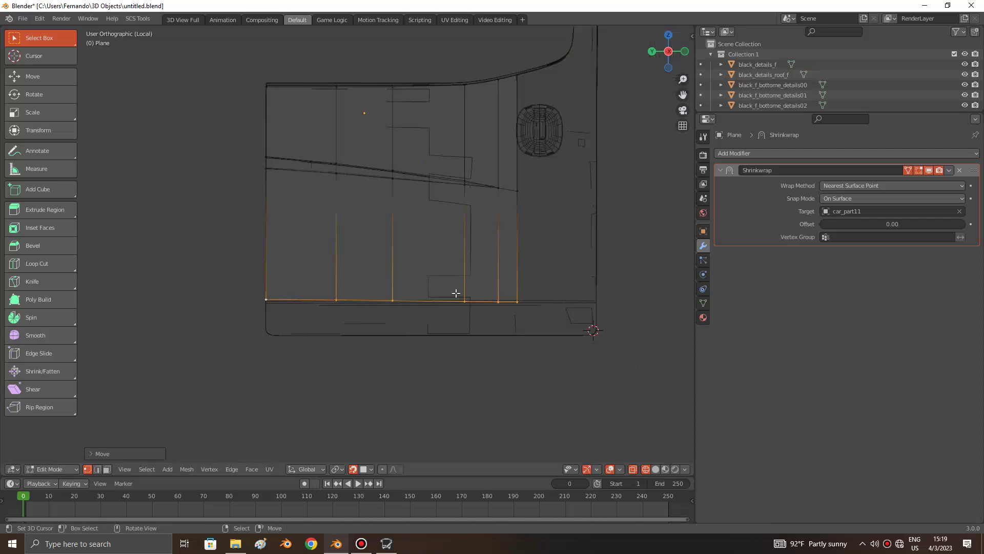
pyautogui.hotkey('shift', 'z')
pyautogui.press('Tab')
pyautogui.scroll(3, 405, 252)
pyautogui.scroll(-1, 405, 252)
# Step: Back in Edit Mode, extrude the decal's right edge along Y toward the door pillar
pyautogui.press('Tab')
pyautogui.scroll(3, 396, 250)
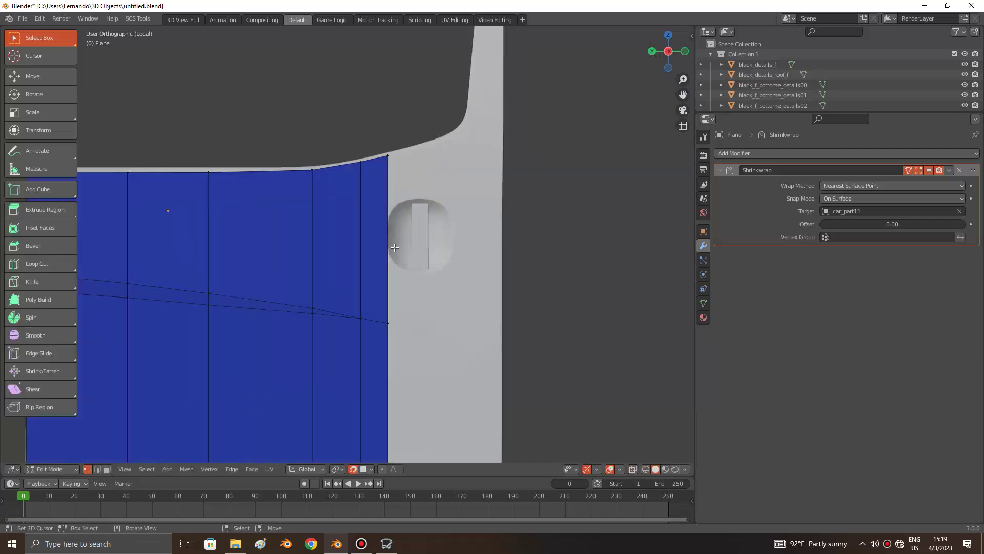
pyautogui.scroll(-4, 390, 234)
pyautogui.hotkey('shift', 'z')
pyautogui.hotkey('shift', 'z')
pyautogui.scroll(3, 379, 241)
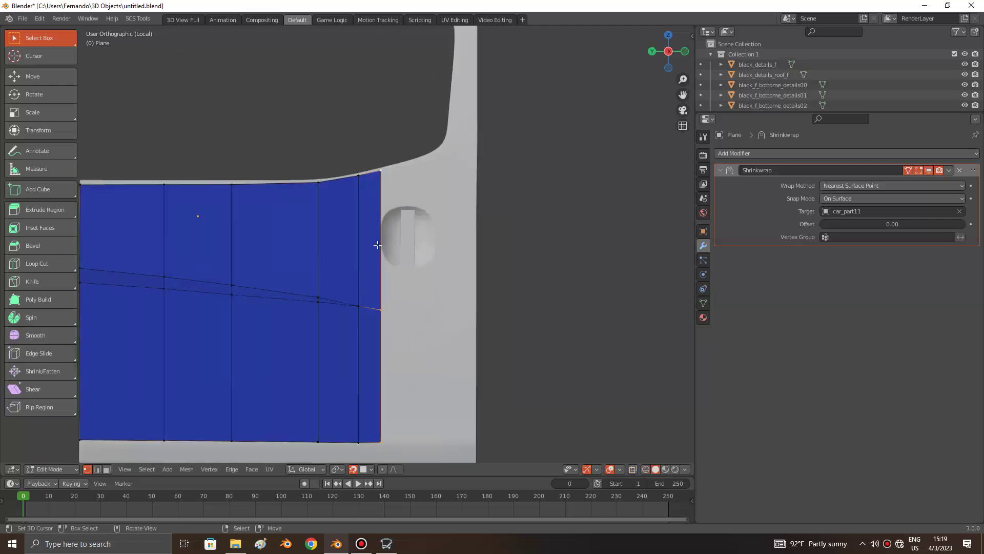
pyautogui.scroll(1, 380, 241)
pyautogui.scroll(2, 453, 300)
pyautogui.keyDown('shift'); pyautogui.moveTo(458, 283); pyautogui.dragTo(388, 259, button='middle'); pyautogui.keyUp('shift')
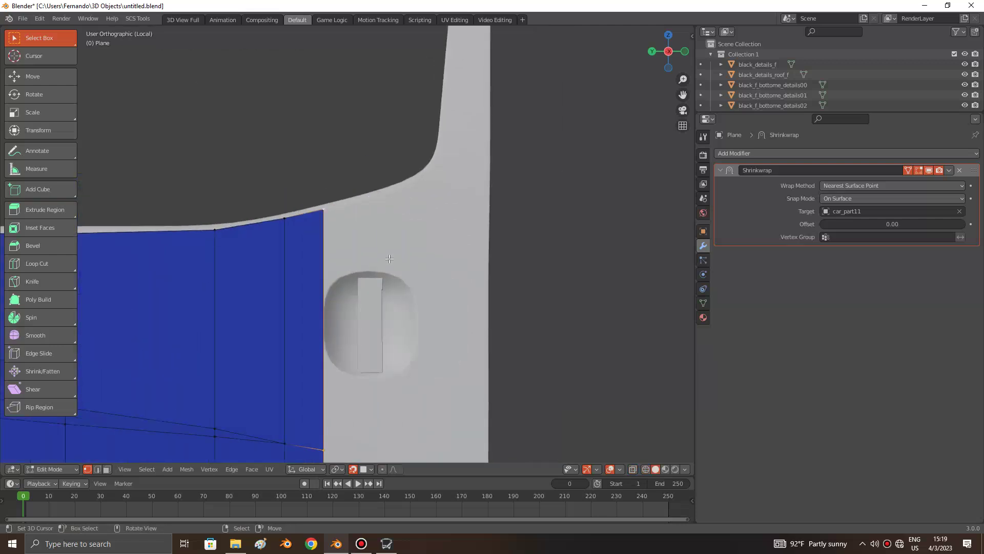
pyautogui.scroll(1, 389, 260)
pyautogui.press('e')
pyautogui.press('y')
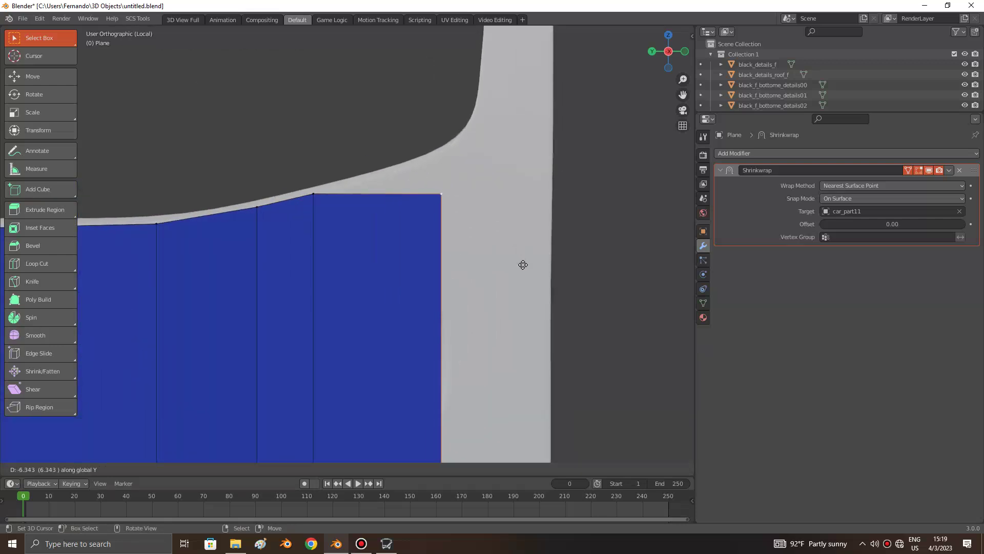
pyautogui.click(524, 264)
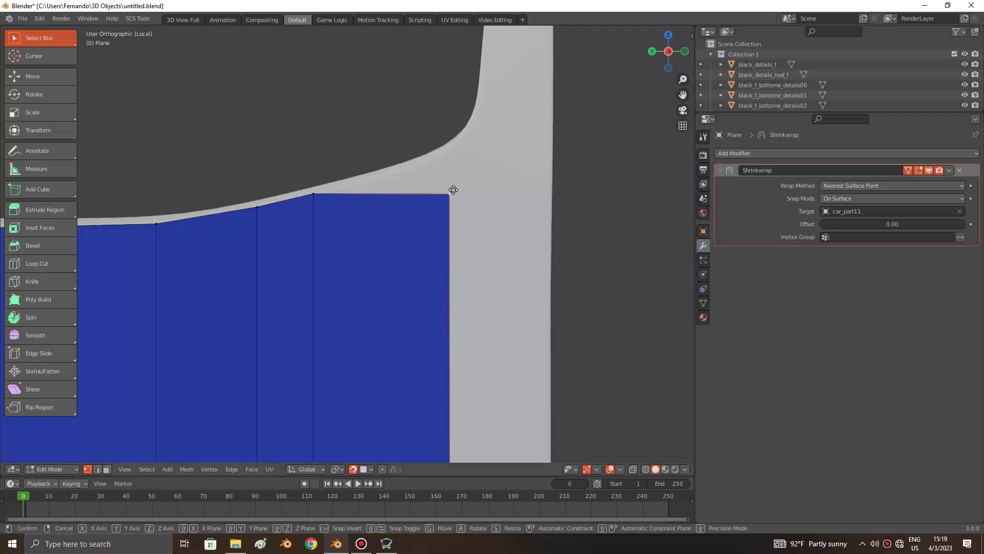
# Step: Move the new right edge vertically to match the door's height
pyautogui.press('g')
pyautogui.press('z')
pyautogui.click(458, 144)
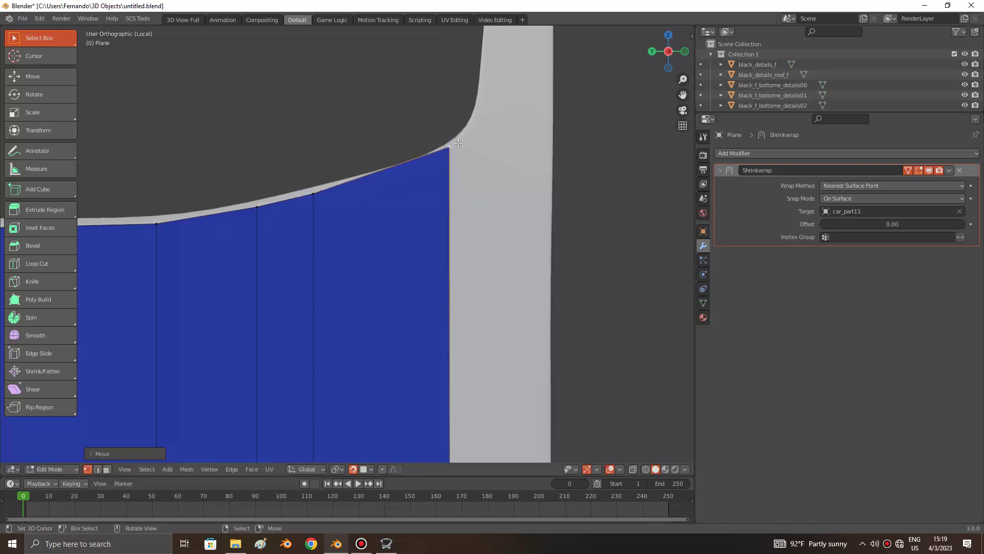
pyautogui.scroll(-2, 451, 149)
pyautogui.scroll(-2, 416, 215)
pyautogui.scroll(4, 394, 234)
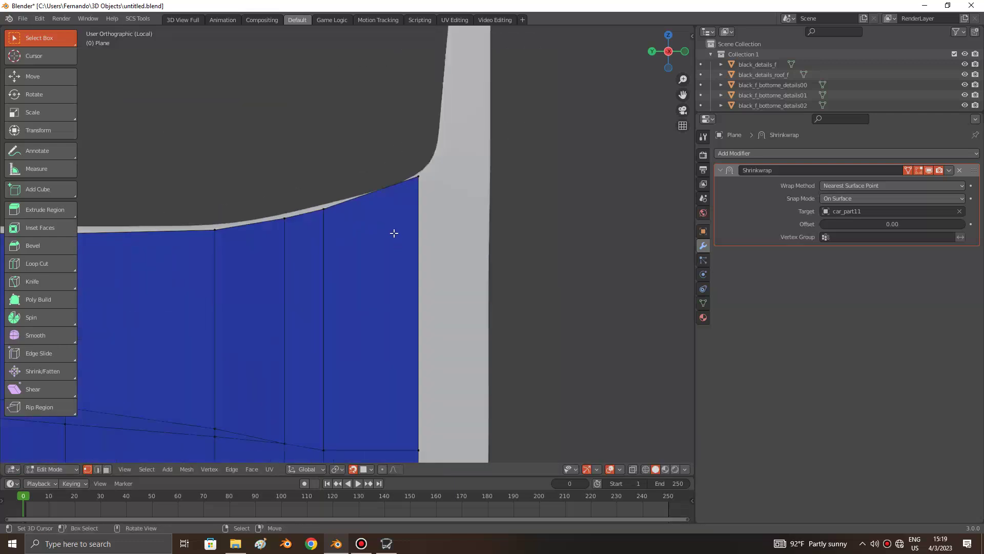
# Step: Add an edge loop near the right end and drop its top vertex onto the curved edge
pyautogui.hotkey('ctrl', 'r')
pyautogui.click(378, 195)
pyautogui.hotkey('shift', 'z')
pyautogui.hotkey('shift', 'z')
pyautogui.scroll(2, 382, 256)
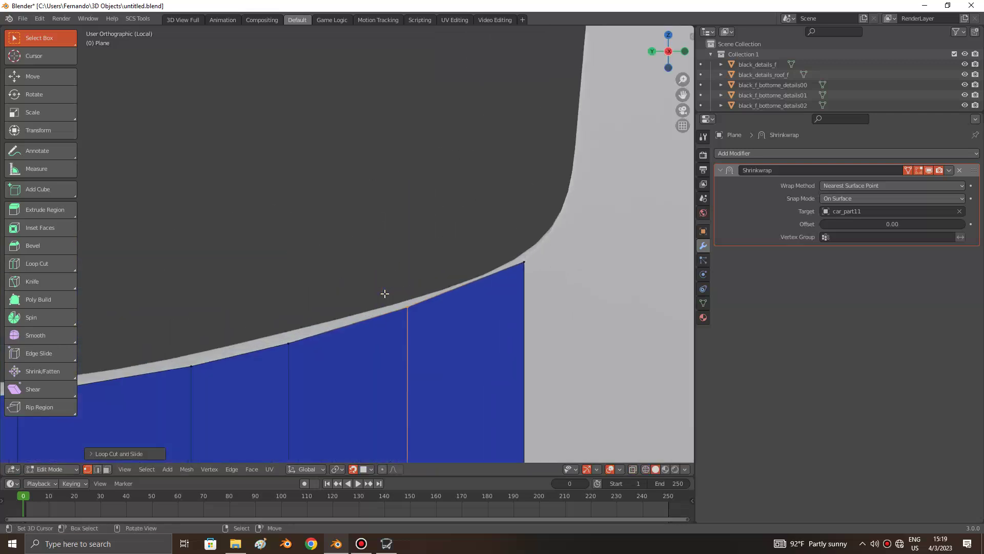
pyautogui.hotkey('shift', 'z')
# Step: Try moving the vertex again, cancelling both attempts and leaving it in place
pyautogui.hotkey('shift', 'z')
pyautogui.press('g')
pyautogui.press('z')
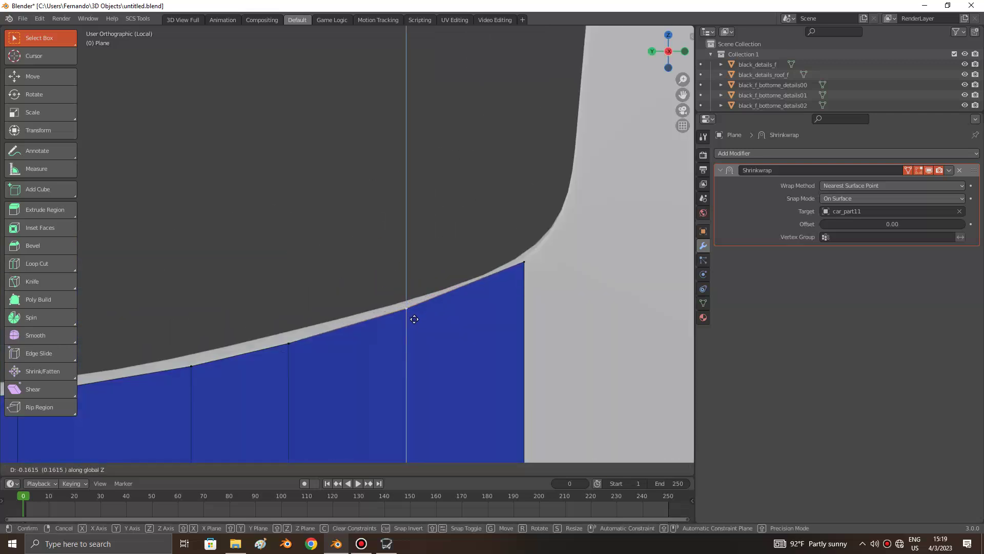
pyautogui.click(413, 320)
pyautogui.hotkey('shift', 'z')
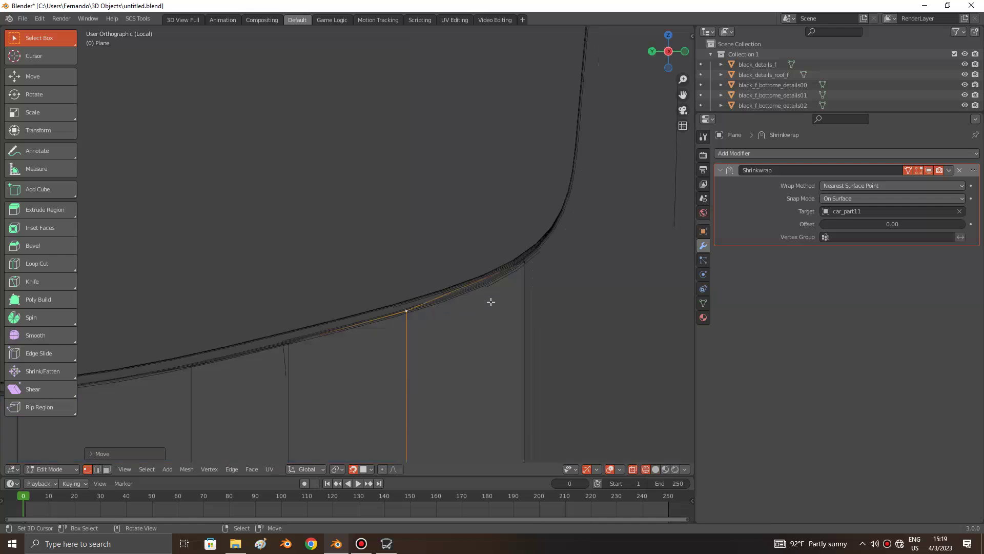
pyautogui.press('g')
pyautogui.press('g')
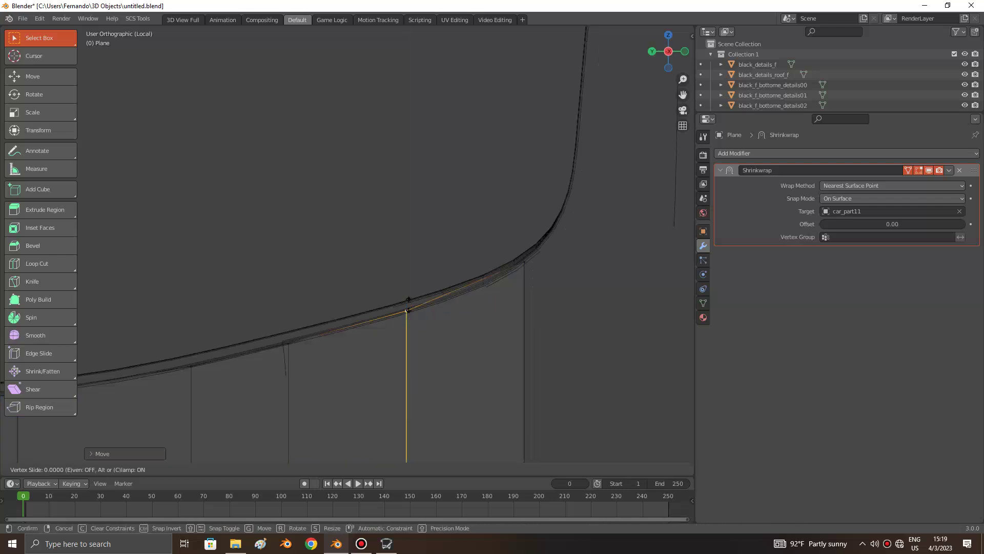
pyautogui.press('Escape')
pyautogui.press('g')
pyautogui.press('g')
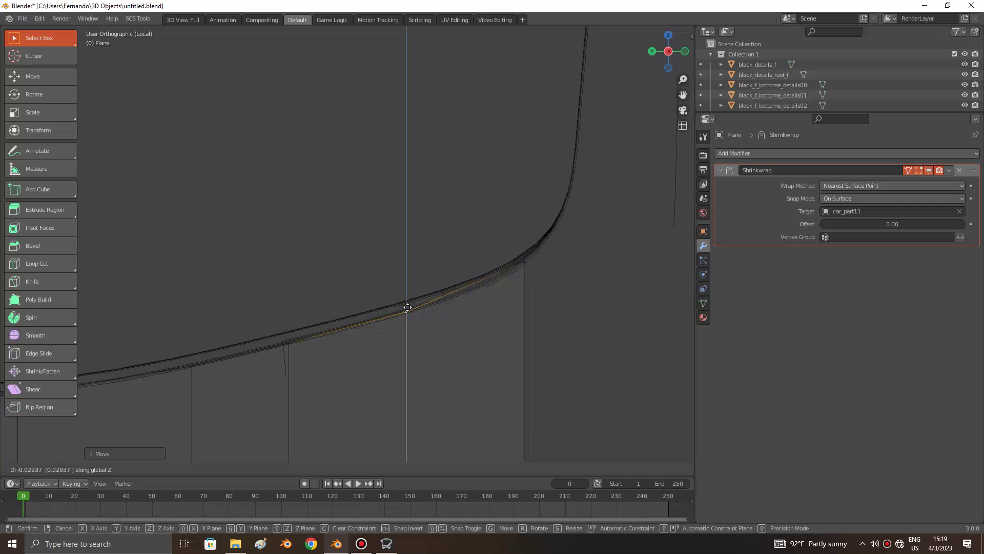
pyautogui.press('Escape')
pyautogui.hotkey('shift', 'z')
pyautogui.hotkey('shift', 'z')
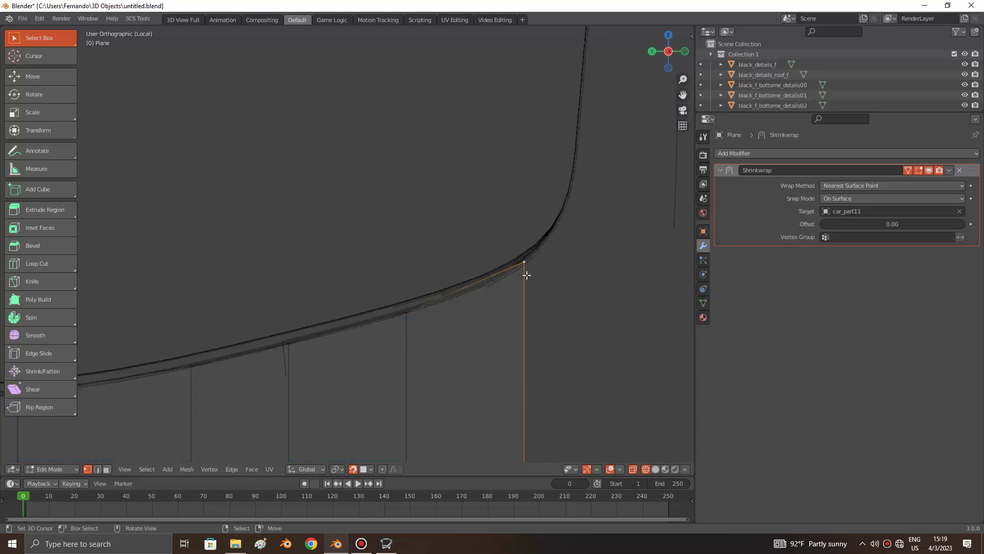
pyautogui.scroll(-4, 527, 275)
pyautogui.scroll(-4, 527, 276)
pyautogui.scroll(3, 526, 275)
pyautogui.scroll(4, 527, 275)
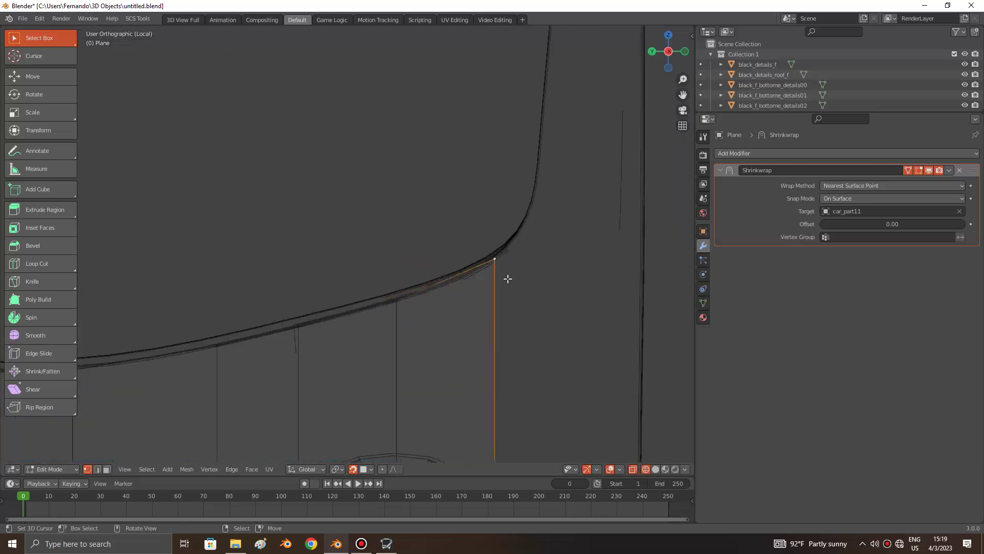
pyautogui.scroll(2, 508, 279)
# Step: Add another edge loop near the pillar and set its top vertex on the curve
pyautogui.hotkey('ctrl', 'r')
pyautogui.click(562, 326)
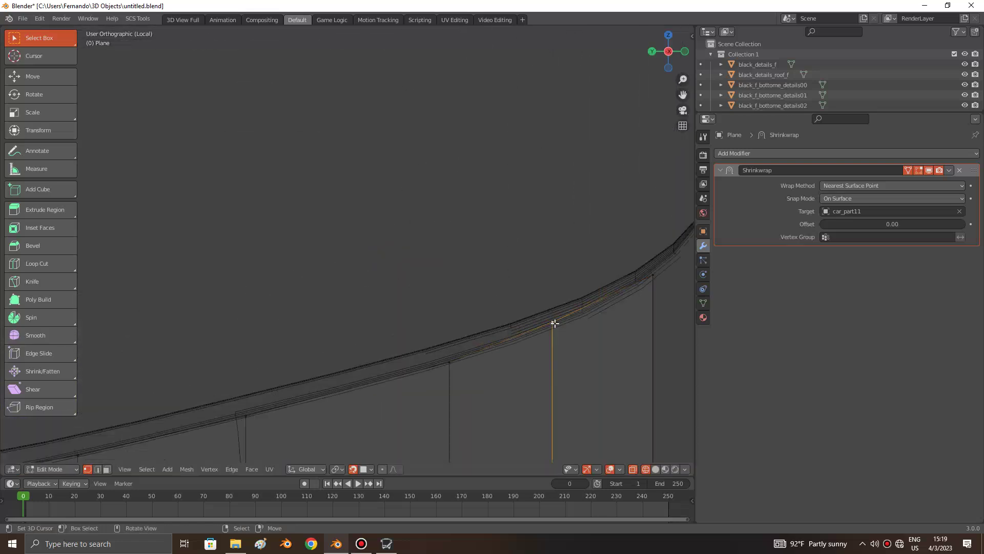
pyautogui.press('g')
pyautogui.press('z')
pyautogui.click(555, 334)
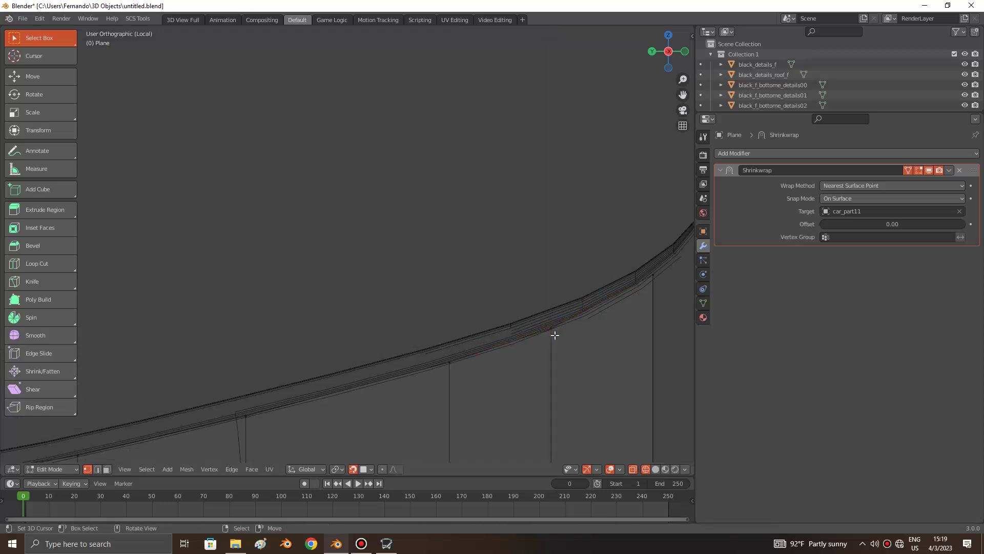
# Step: Shift the decal's right edge into its final position at the door pillar
pyautogui.scroll(-3, 555, 335)
pyautogui.scroll(-2, 554, 335)
pyautogui.scroll(-2, 554, 335)
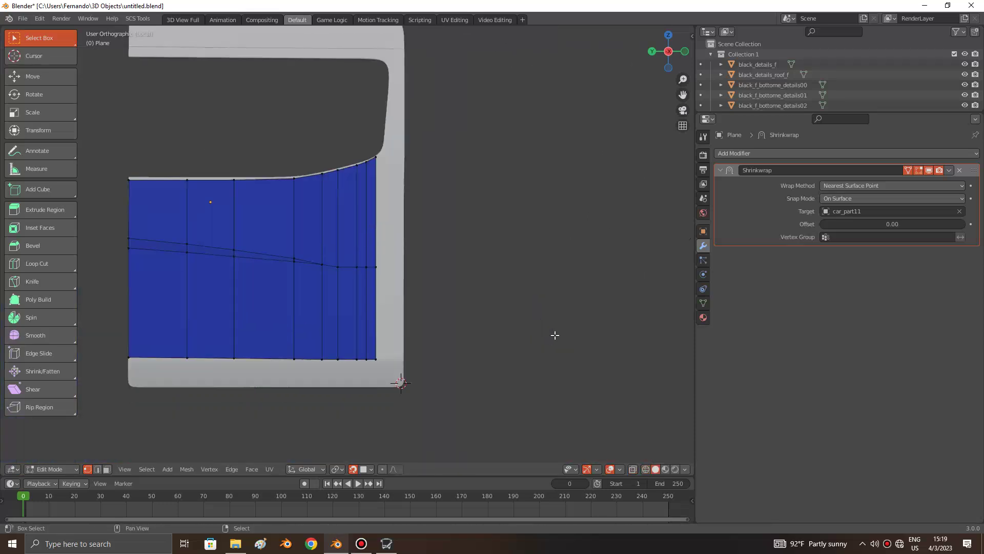
pyautogui.scroll(-1, 553, 334)
pyautogui.keyDown('ctrl'); pyautogui.scroll(2, 553, 333); pyautogui.keyUp('ctrl')
pyautogui.keyDown('ctrl'); pyautogui.scroll(2, 449, 210); pyautogui.keyUp('ctrl')
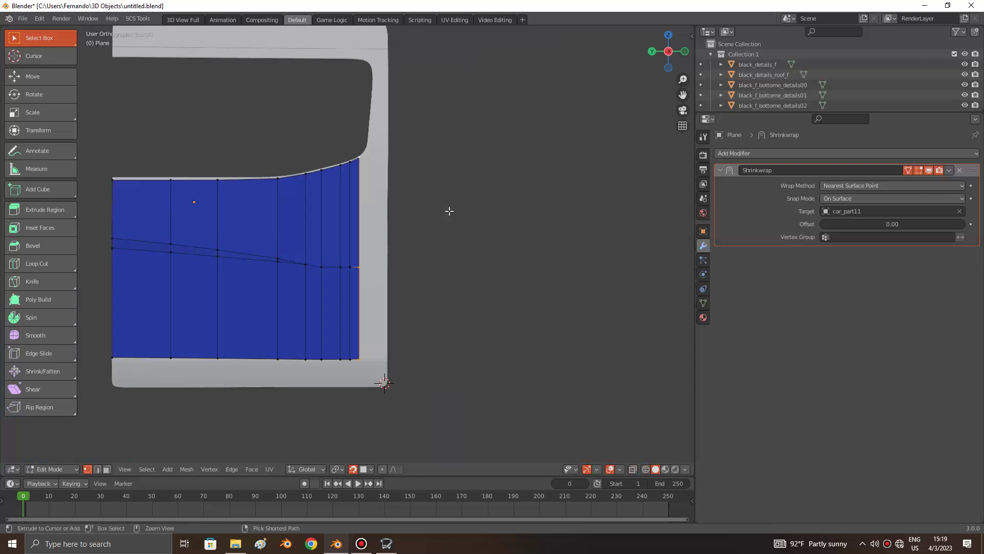
pyautogui.keyDown('shift'); pyautogui.scroll(2, 393, 220); pyautogui.keyUp('shift')
pyautogui.scroll(3, 390, 219)
pyautogui.scroll(2, 375, 281)
pyautogui.press('g')
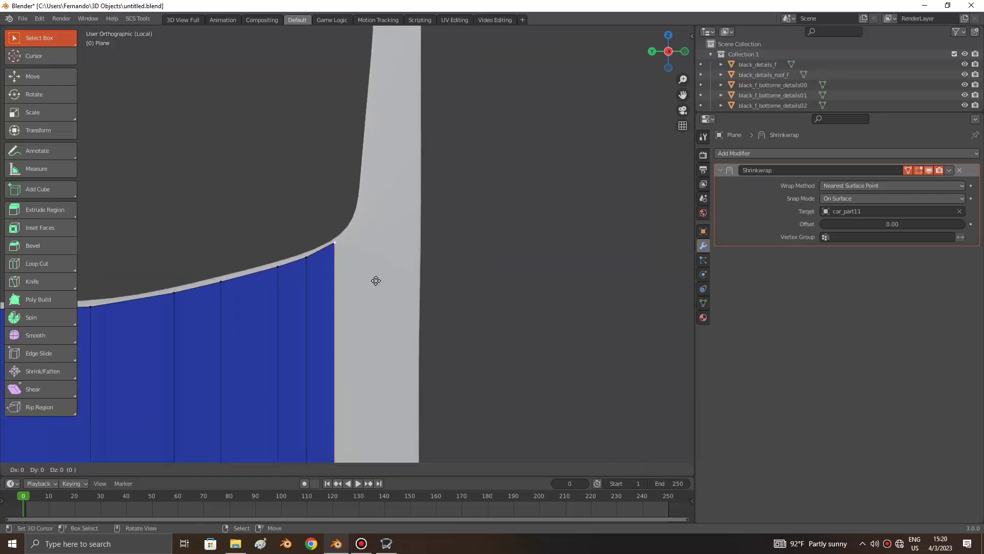
pyautogui.click(462, 282)
pyautogui.scroll(-4, 433, 268)
pyautogui.scroll(-3, 424, 268)
pyautogui.keyDown('ctrl'); pyautogui.scroll(3, 424, 268); pyautogui.keyUp('ctrl')
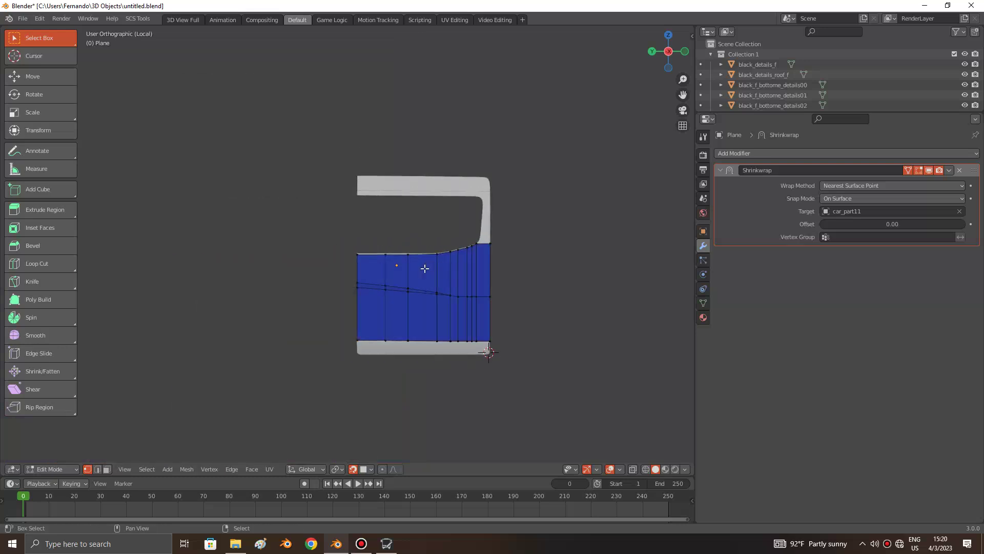
pyautogui.scroll(4, 424, 268)
pyautogui.scroll(2, 425, 268)
pyautogui.scroll(1, 424, 268)
# Step: In see-through view, nudge the decal's bottom edge vertically
pyautogui.hotkey('shift', 'z')
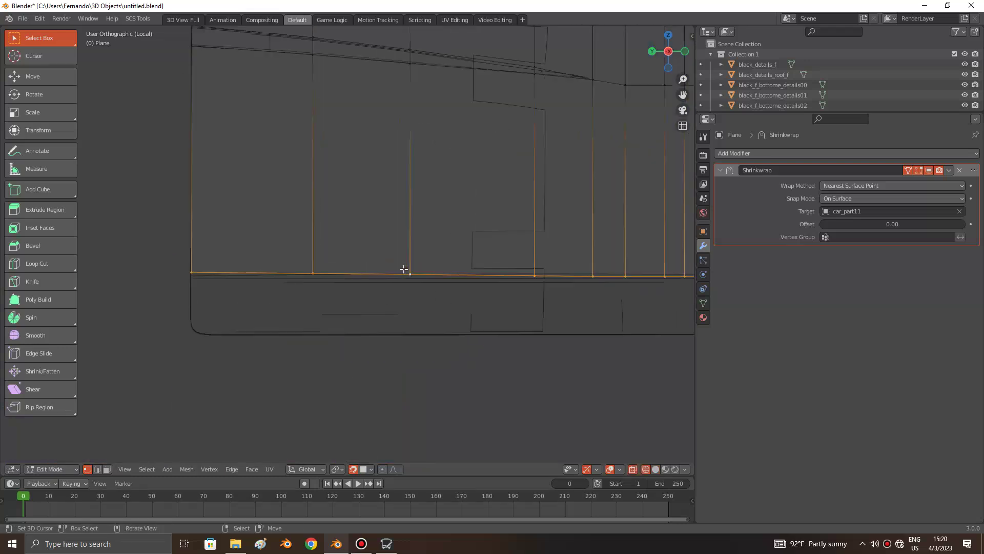
pyautogui.scroll(2, 404, 269)
pyautogui.scroll(2, 402, 268)
pyautogui.scroll(2, 392, 277)
pyautogui.scroll(2, 392, 279)
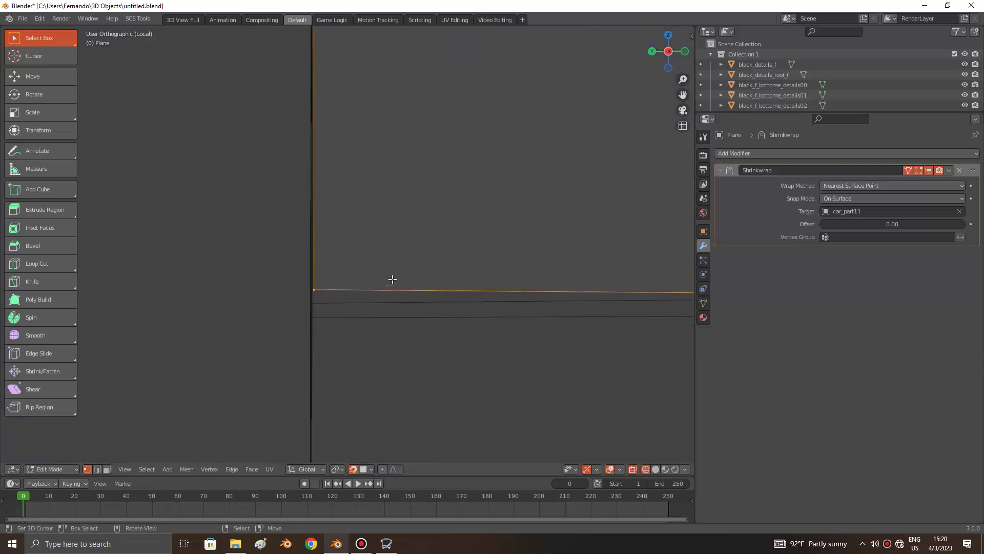
pyautogui.scroll(-2, 392, 279)
pyautogui.scroll(-1, 392, 279)
pyautogui.scroll(-1, 392, 278)
pyautogui.scroll(-1, 392, 279)
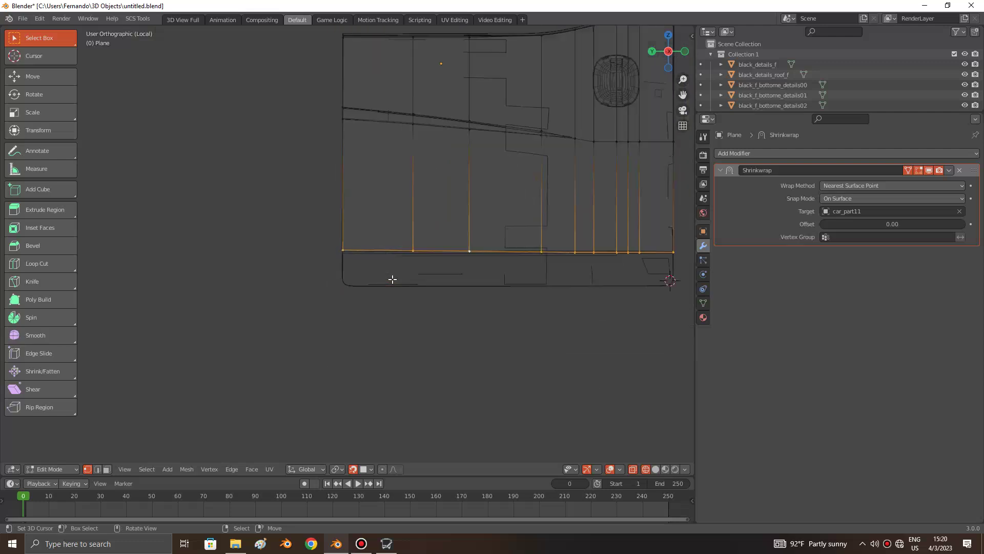
pyautogui.scroll(2, 392, 278)
pyautogui.scroll(2, 304, 268)
pyautogui.scroll(1, 304, 268)
pyautogui.scroll(1, 304, 268)
pyautogui.press('g')
pyautogui.press('z')
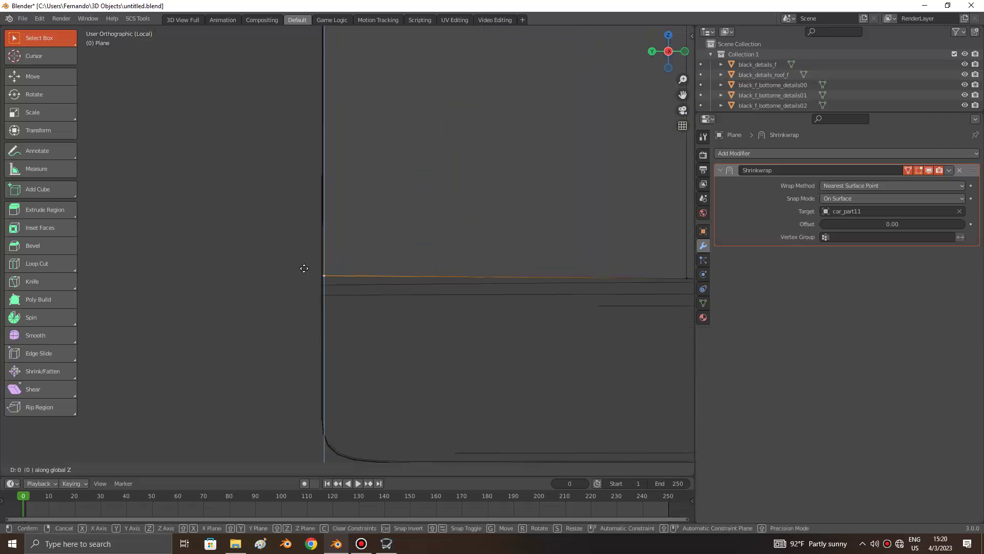
pyautogui.click(303, 278)
# Step: Adjust a single bottom vertex's height along Z
pyautogui.scroll(-2, 514, 268)
pyautogui.scroll(2, 232, 275)
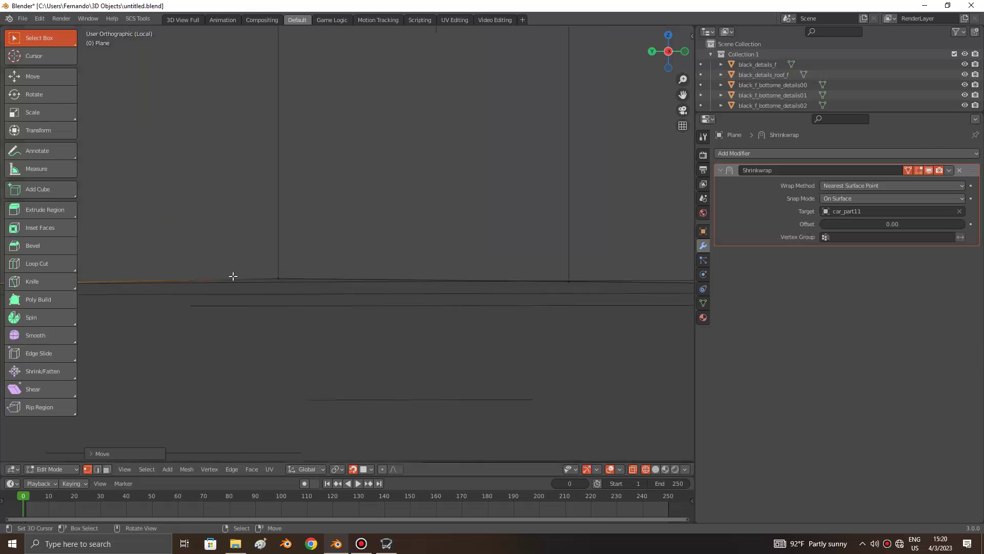
pyautogui.scroll(1, 234, 275)
pyautogui.press('g')
pyautogui.press('z')
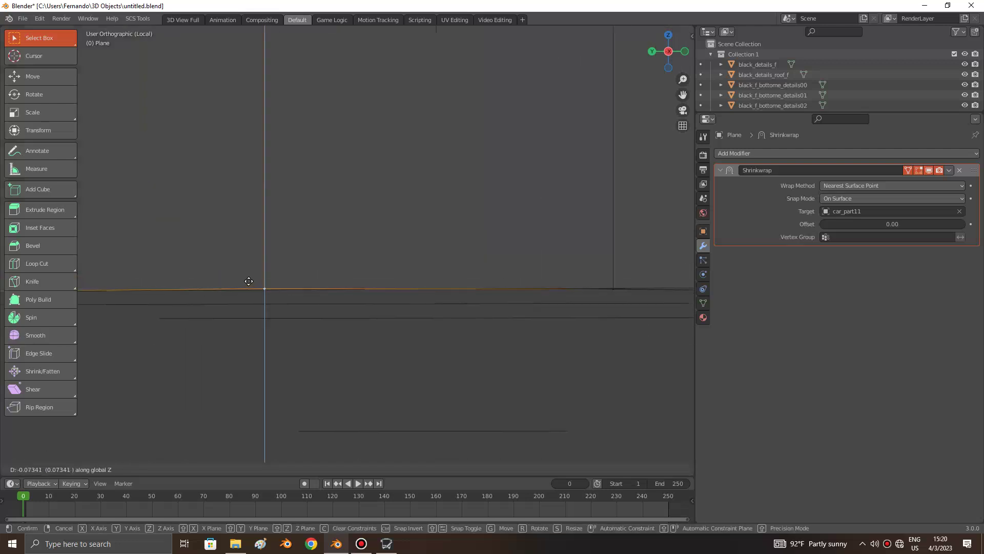
pyautogui.click(249, 283)
pyautogui.scroll(-2, 405, 287)
pyautogui.scroll(1, 415, 288)
pyautogui.scroll(1, 325, 258)
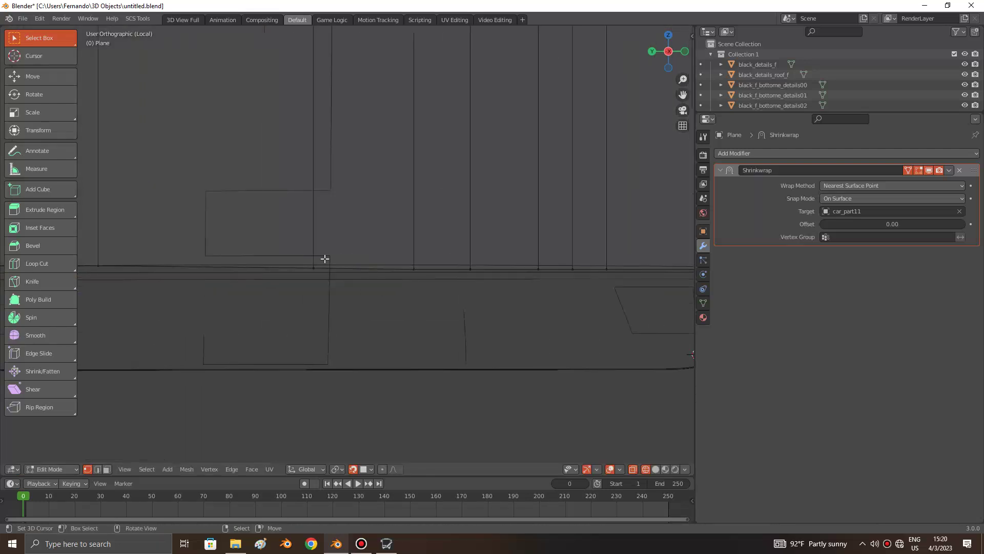
pyautogui.scroll(-2, 400, 263)
pyautogui.scroll(2, 401, 265)
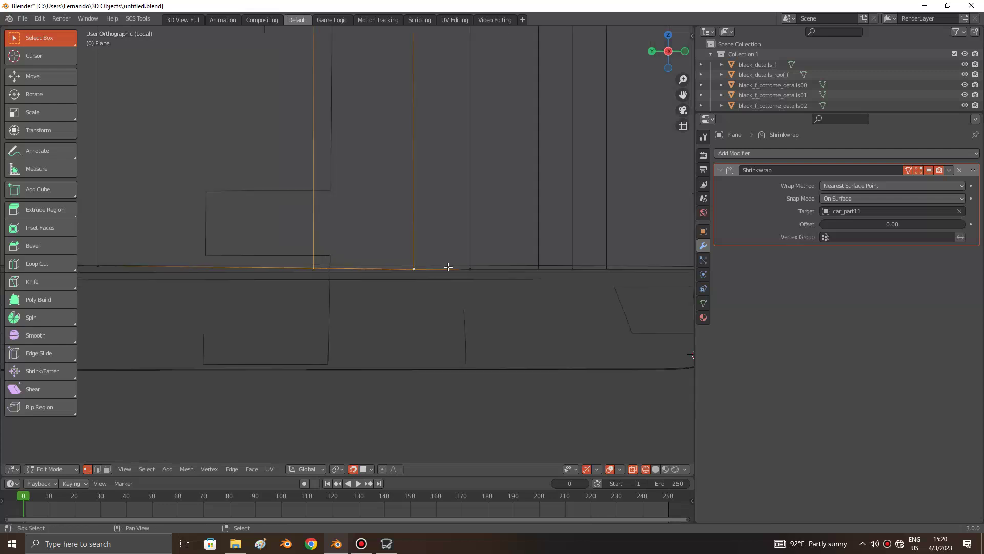
pyautogui.scroll(-1, 558, 268)
# Step: Box-select more bottom-edge vertices and move them vertically near the sill
pyautogui.press('b')
pyautogui.moveTo(356, 220); pyautogui.dragTo(625, 282)
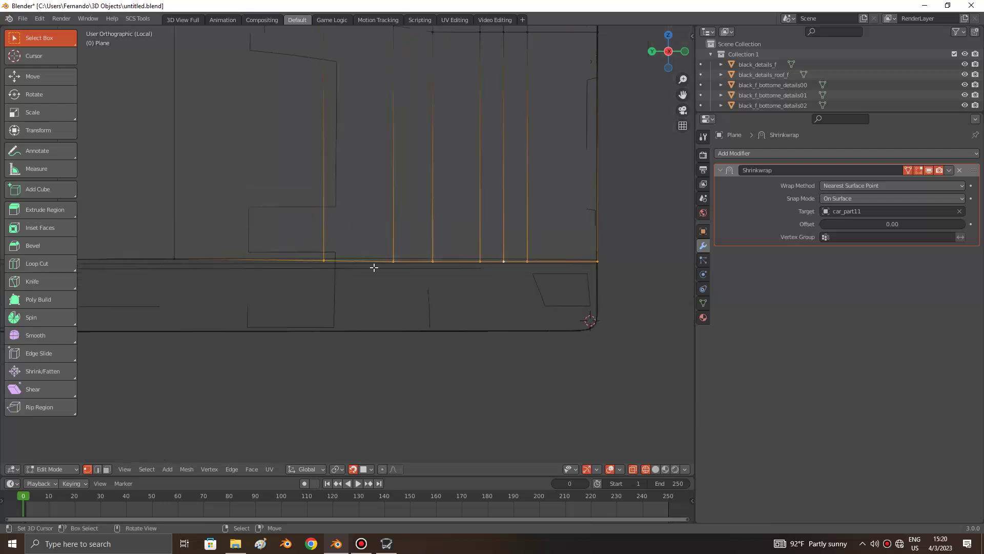
pyautogui.scroll(2, 349, 270)
pyautogui.press('g')
pyautogui.press('z')
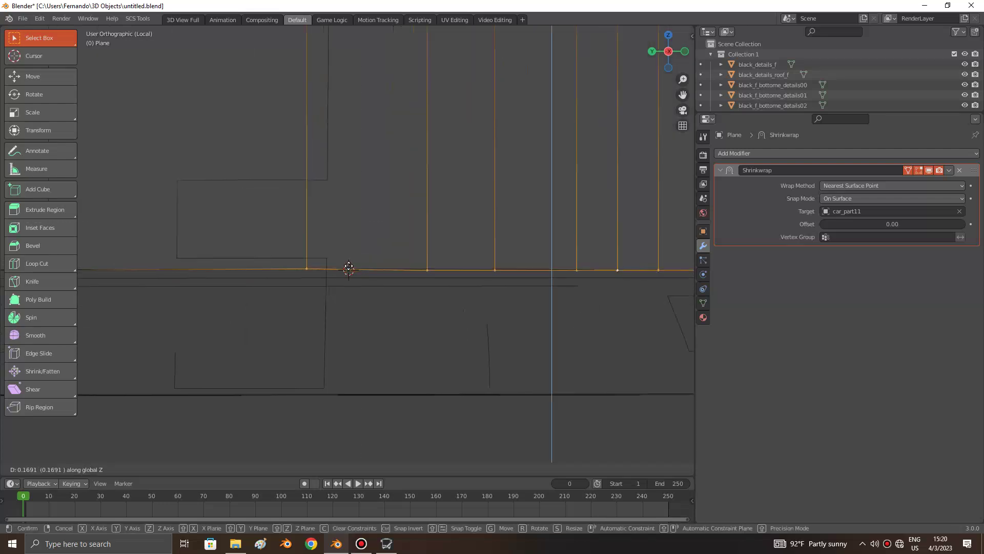
pyautogui.click(348, 267)
pyautogui.click(359, 266)
# Step: Box-select the bottom-edge vertices, show the N panel, and set their height along Z
pyautogui.scroll(-1, 370, 266)
pyautogui.moveTo(389, 225); pyautogui.dragTo(566, 278)
pyautogui.press('n')
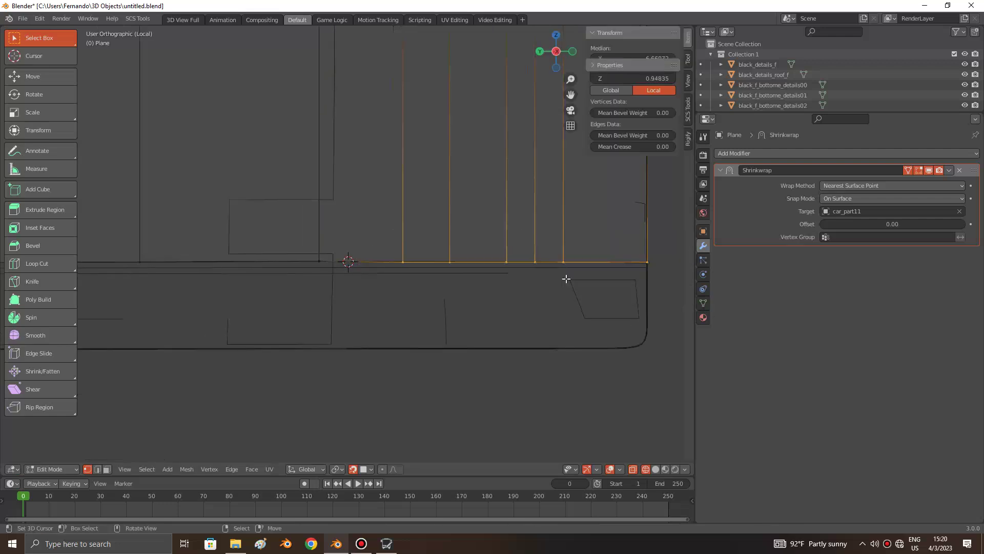
pyautogui.scroll(1, 456, 268)
pyautogui.press('g')
pyautogui.press('z')
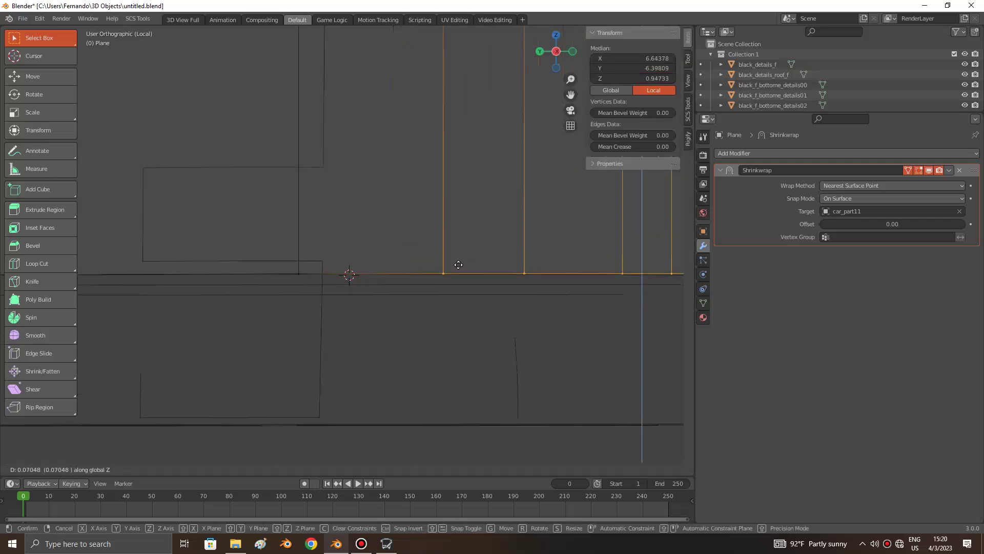
pyautogui.click(458, 264)
# Step: Clear the selection and pick the plane's bottom edge loop in see-through view
pyautogui.press('a')
pyautogui.scroll(-2, 457, 264)
pyautogui.hotkey('alt', 'a')
pyautogui.scroll(-2, 455, 265)
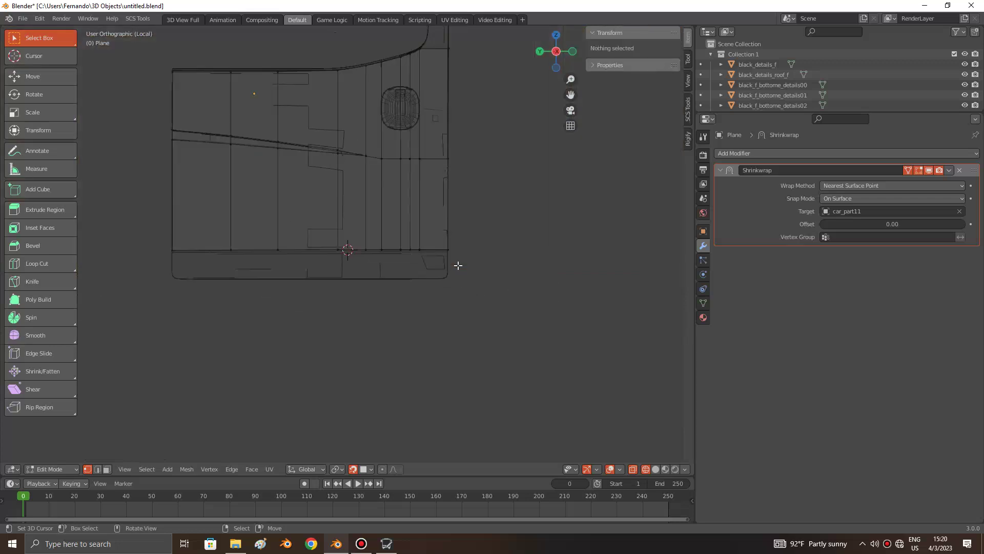
pyautogui.scroll(-1, 452, 265)
pyautogui.hotkey('shift', 'z')
pyautogui.hotkey('shift', 'z')
pyautogui.scroll(1, 441, 254)
pyautogui.keyDown('alt'); pyautogui.click(439, 253); pyautogui.keyUp('alt')
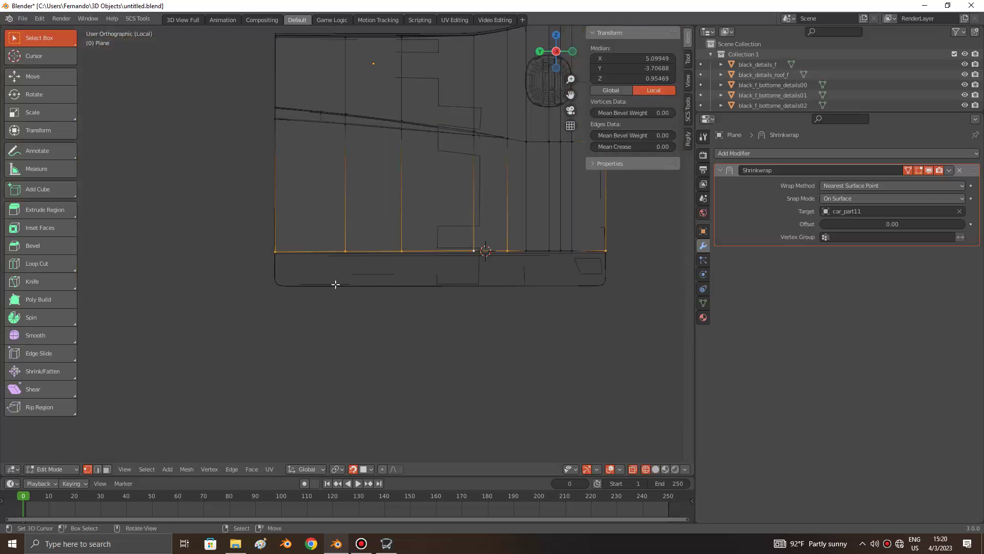
pyautogui.hotkey('shift', 'z')
pyautogui.scroll(3, 335, 285)
pyautogui.hotkey('shift', 'z')
pyautogui.scroll(2, 334, 286)
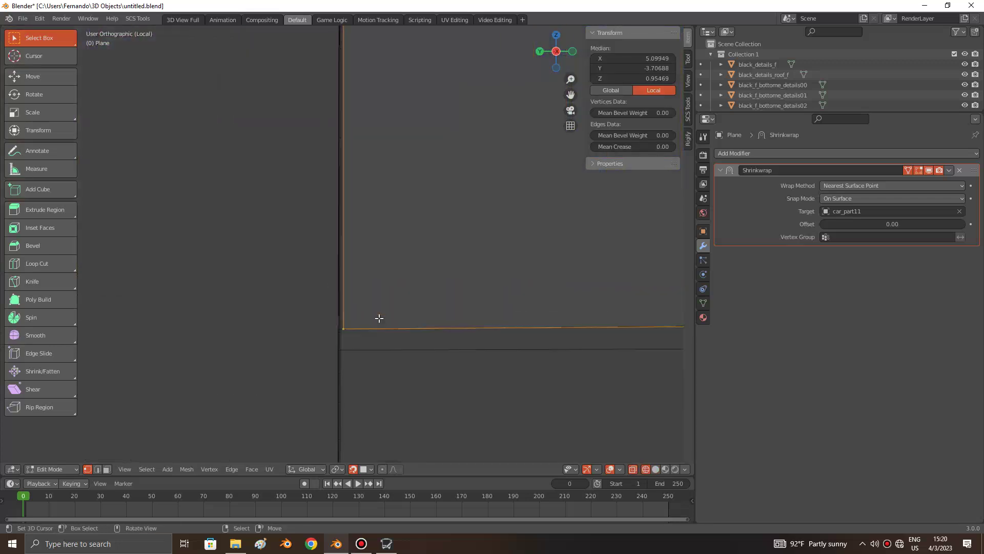
# Step: Move the bottom edge down toward the sill and extrude a first strip downward
pyautogui.press('g')
pyautogui.press('z')
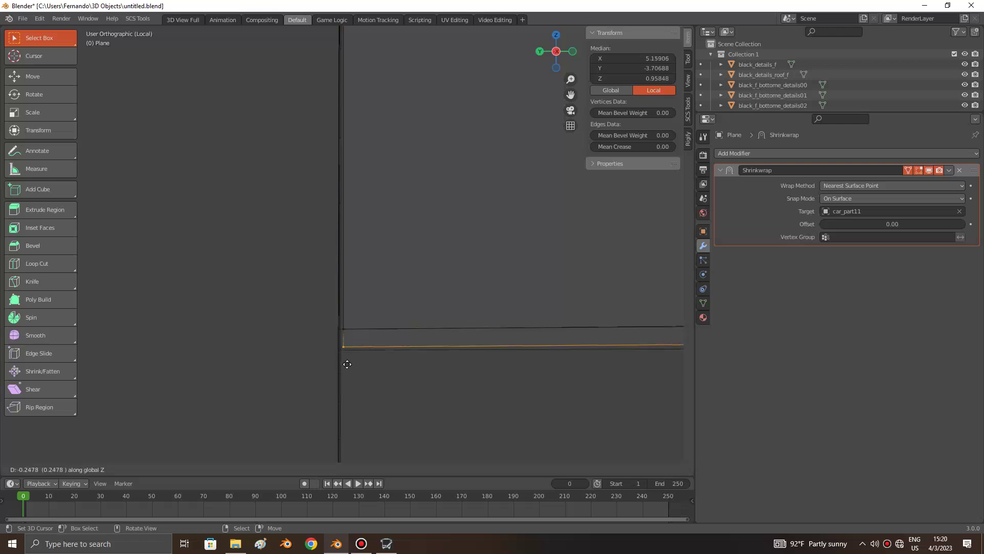
pyautogui.click(347, 362)
pyautogui.scroll(-2, 362, 351)
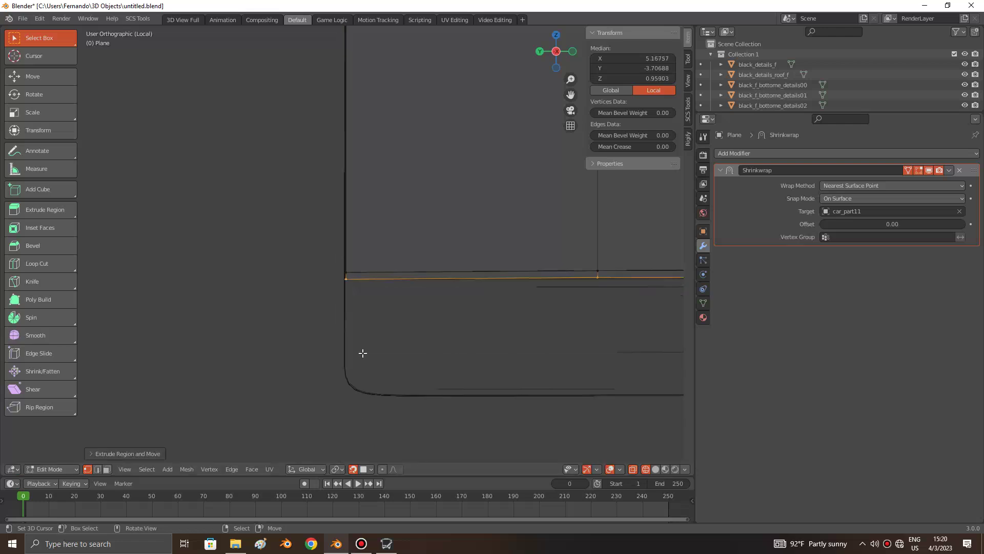
pyautogui.hotkey('shift', 'z')
pyautogui.hotkey('shift', 'z')
pyautogui.press('e')
pyautogui.press('z')
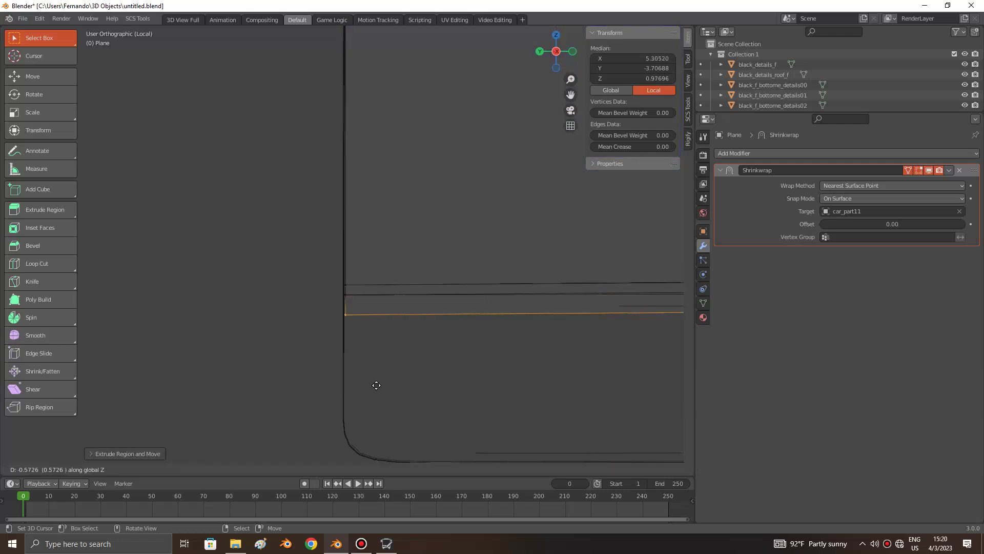
pyautogui.click(376, 411)
# Step: Extrude further strips down the sill curve, checking coverage in solid shading
pyautogui.press('e')
pyautogui.press('z')
pyautogui.write('-1.6')
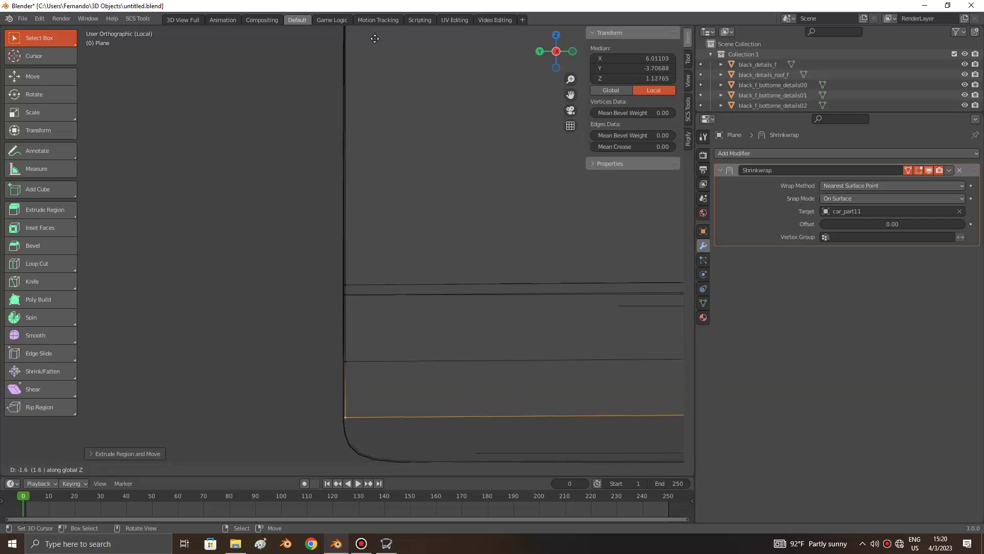
pyautogui.click(375, 40)
pyautogui.keyDown('shift'); pyautogui.scroll(-5, 420, 303); pyautogui.keyUp('shift')
pyautogui.hotkey('shift', 'z')
pyautogui.hotkey('shift', 'z')
pyautogui.press('e')
pyautogui.press('z')
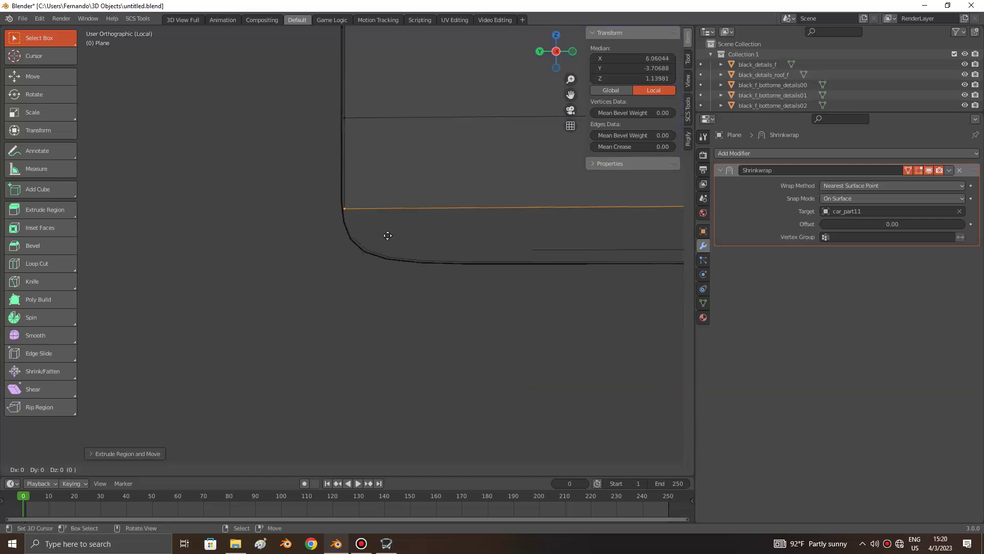
pyautogui.click(392, 266)
pyautogui.press('e')
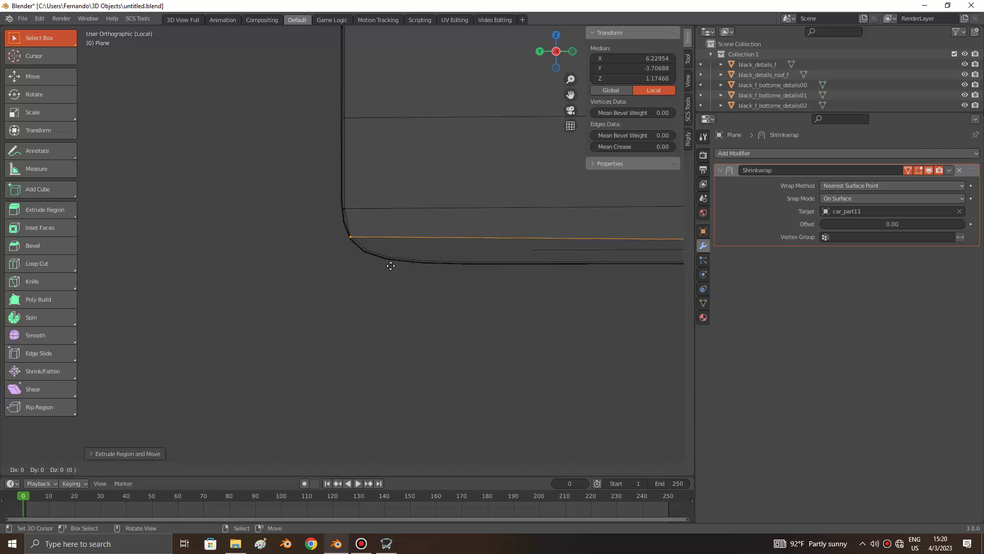
pyautogui.click(396, 253)
# Step: Extrude one more strip along the corner, then select all and recalculate normals
pyautogui.press('e')
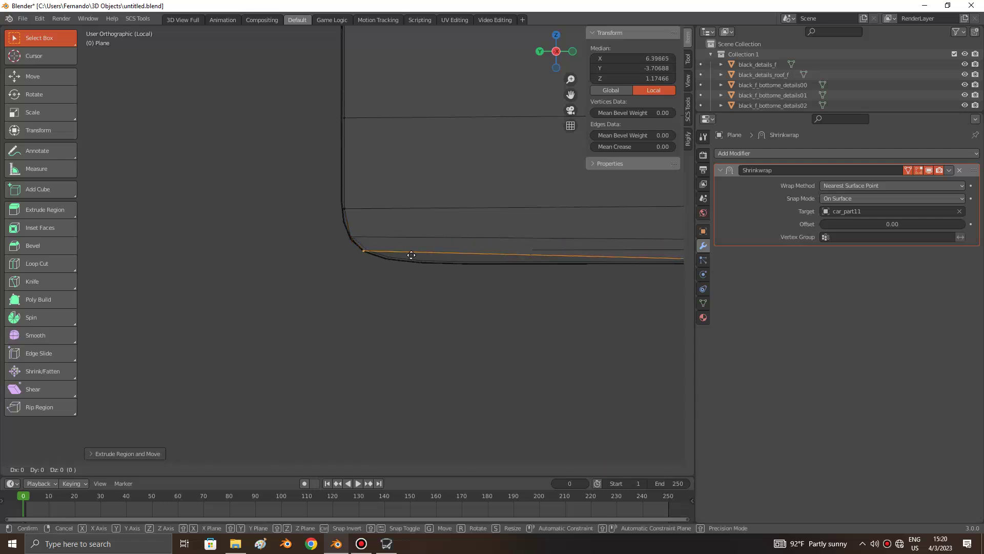
pyautogui.press('e')
pyautogui.press('z')
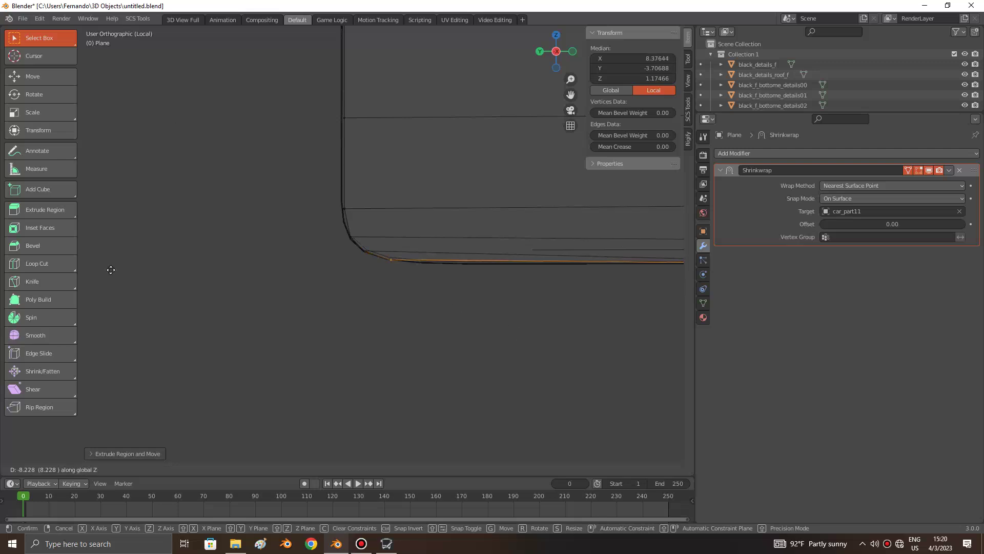
pyautogui.press('Escape')
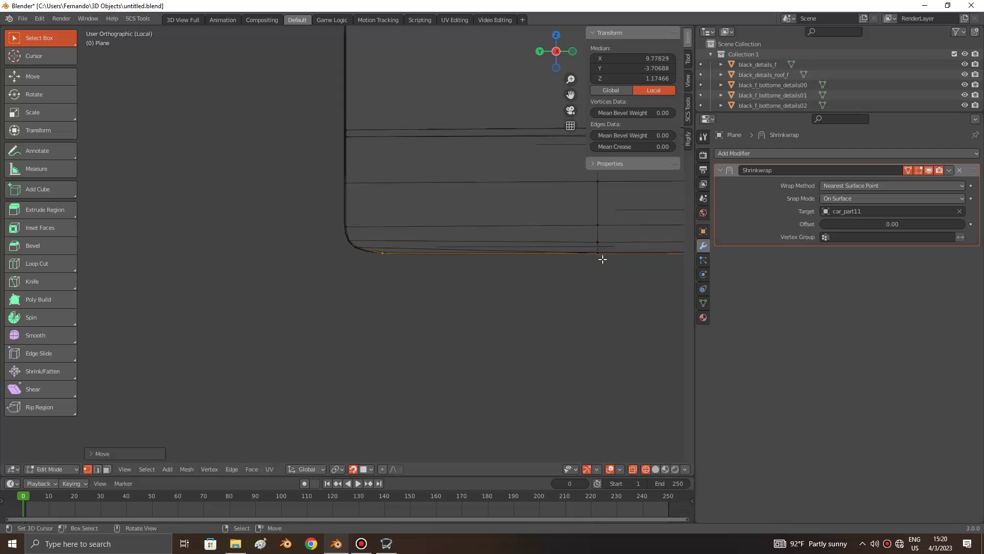
pyautogui.press('a')
pyautogui.hotkey('shift', 'n')
pyautogui.hotkey('alt', 'a')
# Step: Re-frame the view on the decal's upper right and return to Edit Mode
pyautogui.press('Tab')
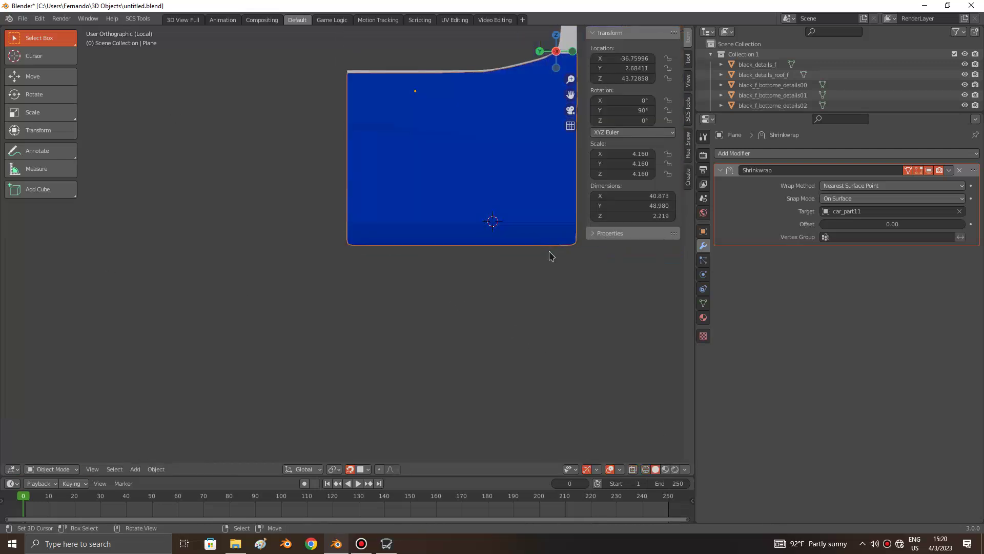
pyautogui.scroll(-2, 549, 251)
pyautogui.press('KP_6')
pyautogui.press('KP_6')
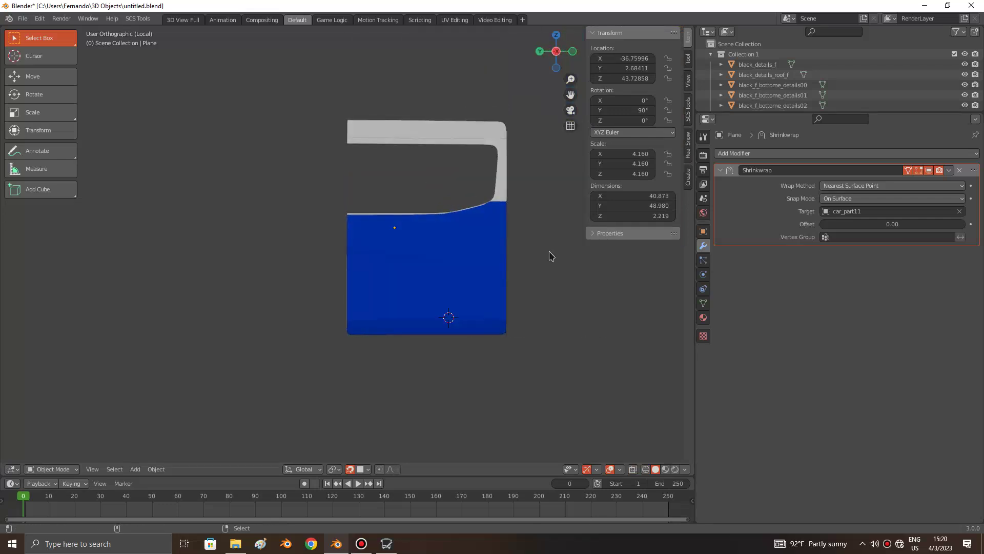
pyautogui.scroll(2, 534, 260)
pyautogui.press('Tab')
pyautogui.keyDown('ctrl'); pyautogui.scroll(-3, 525, 264); pyautogui.keyUp('ctrl')
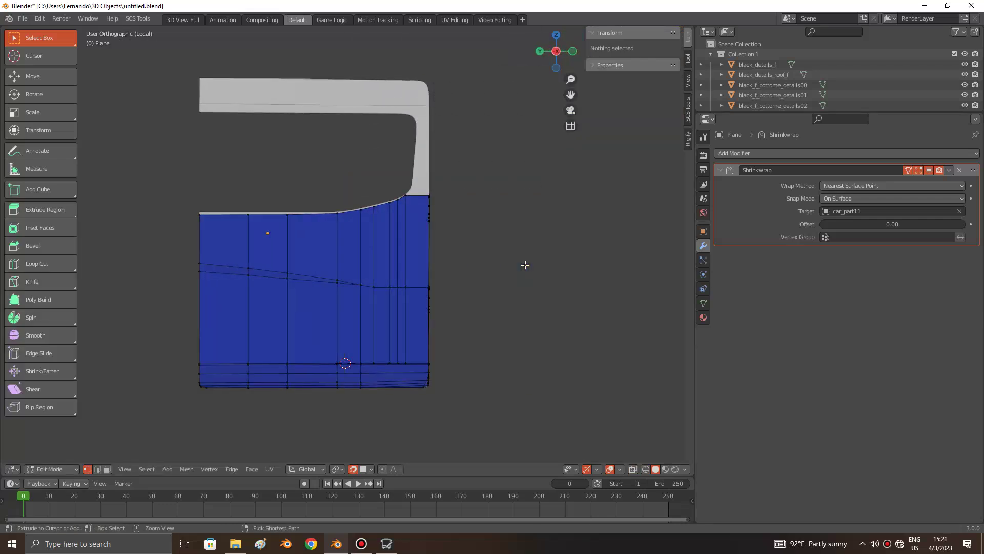
pyautogui.keyDown('shift'); pyautogui.moveTo(525, 264); pyautogui.dragTo(414, 260, button='middle'); pyautogui.keyUp('shift')
pyautogui.scroll(3, 353, 272)
pyautogui.scroll(2, 354, 276)
# Step: Select the two top vertices on the decal's right edge, using see-through shading
pyautogui.click(269, 349)
pyautogui.keyDown('shift'); pyautogui.click(348, 349); pyautogui.keyUp('shift')
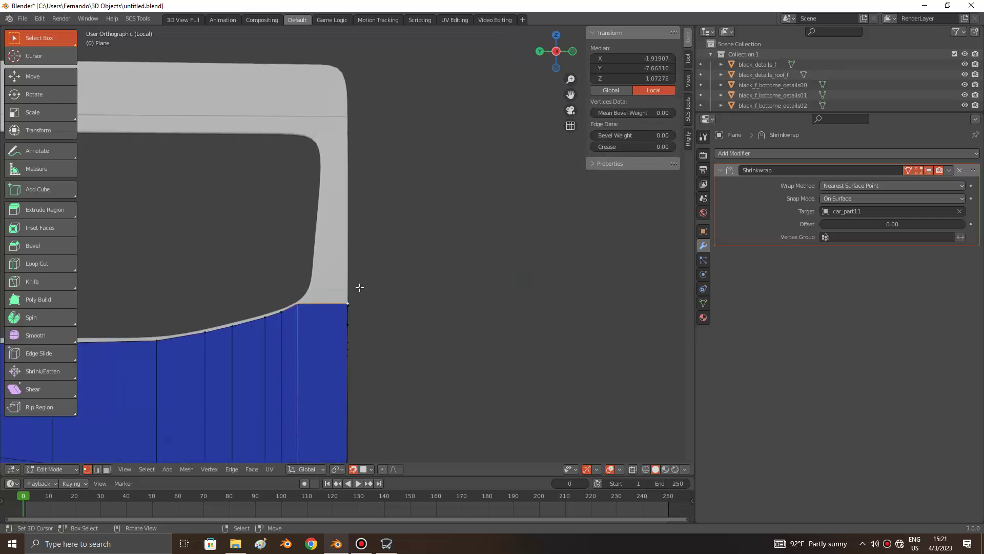
pyautogui.scroll(2, 347, 290)
pyautogui.press('KP_6')
pyautogui.press('KP_6')
pyautogui.hotkey('shift', 'z')
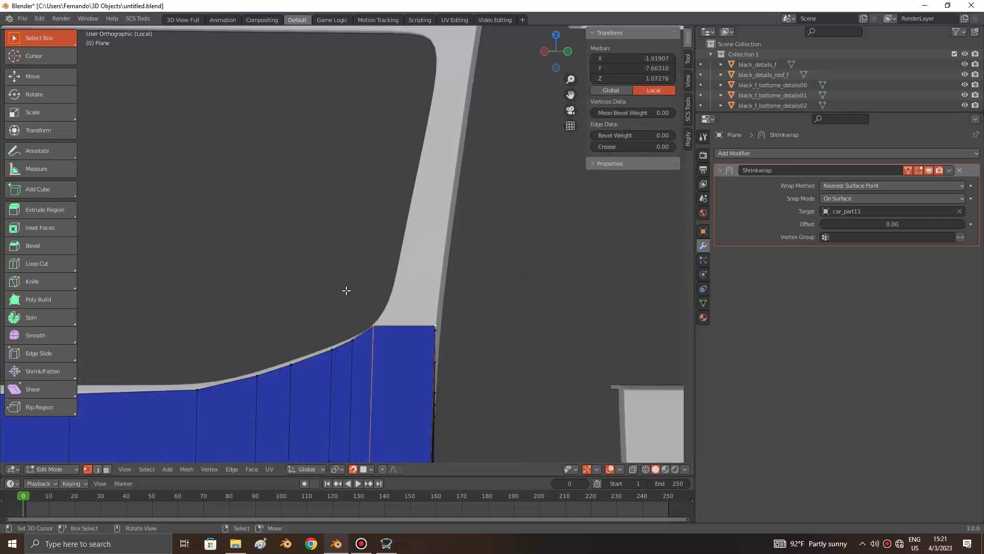
pyautogui.press('a')
pyautogui.press('KP_6')
pyautogui.hotkey('shift', 'z')
pyautogui.click(358, 326)
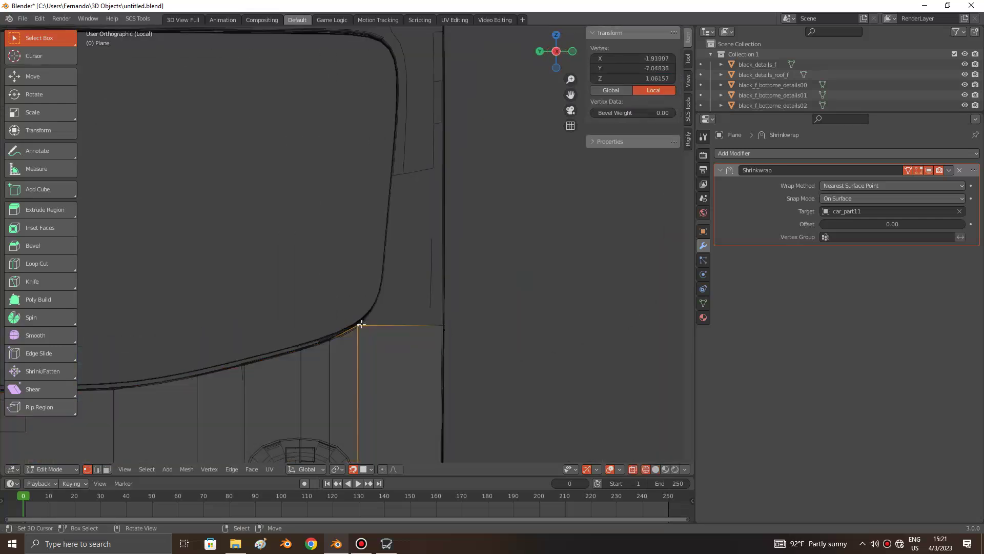
pyautogui.keyDown('shift'); pyautogui.click(444, 326); pyautogui.keyUp('shift')
pyautogui.hotkey('shift', 'z')
# Step: Raise the top edge vertically, then extrude three more strips up the door pillar
pyautogui.press('g')
pyautogui.press('z')
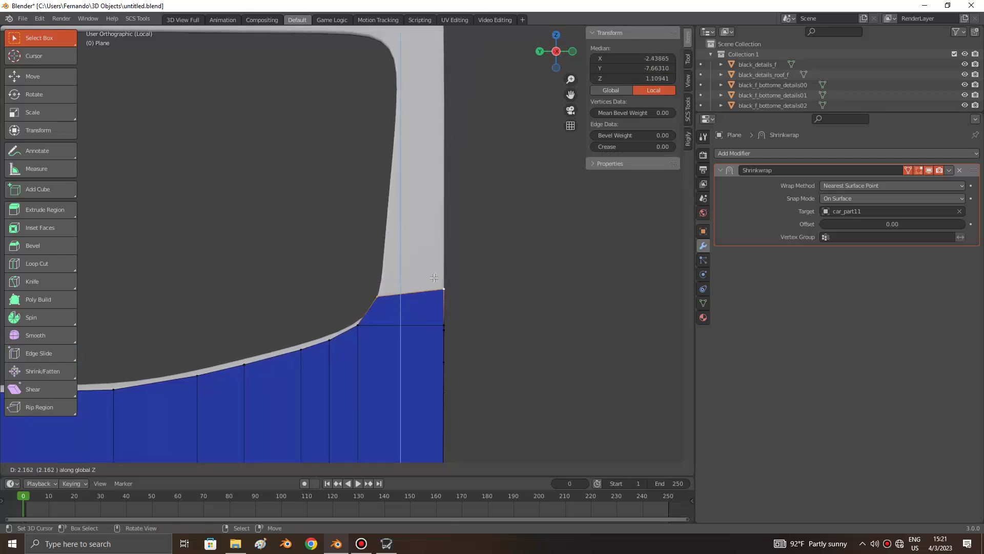
pyautogui.click(434, 278)
pyautogui.press('e')
pyautogui.click(437, 243)
pyautogui.press('e')
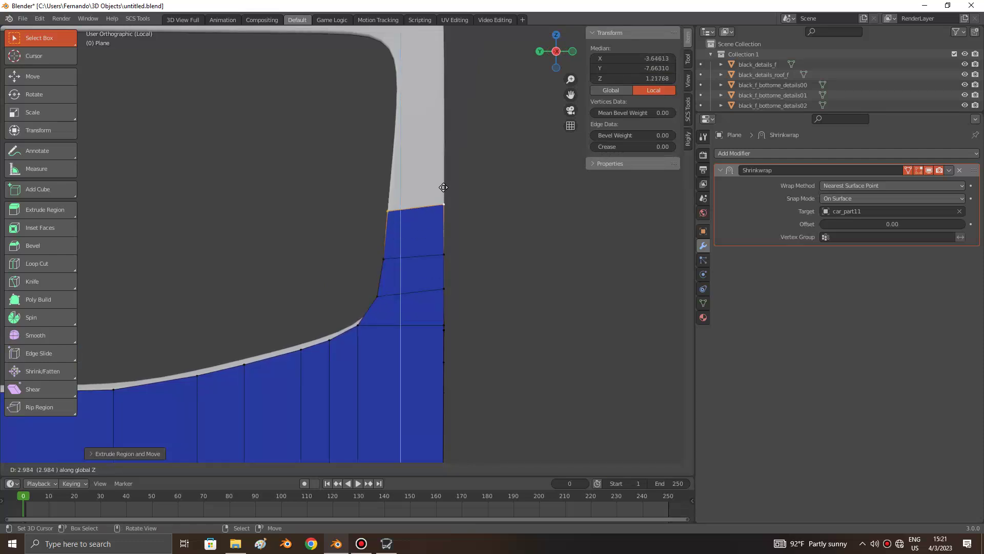
pyautogui.click(444, 188)
pyautogui.press('e')
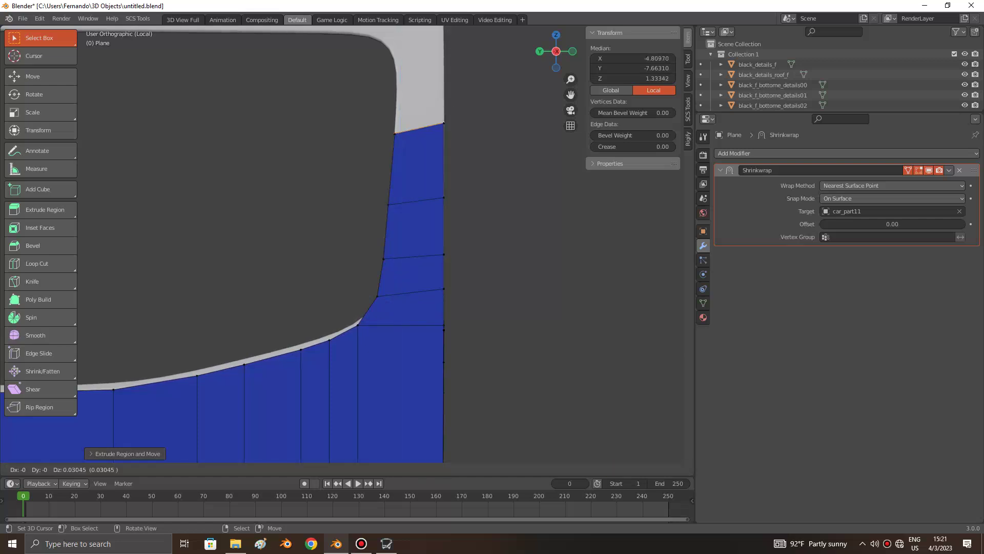
pyautogui.click(501, 84)
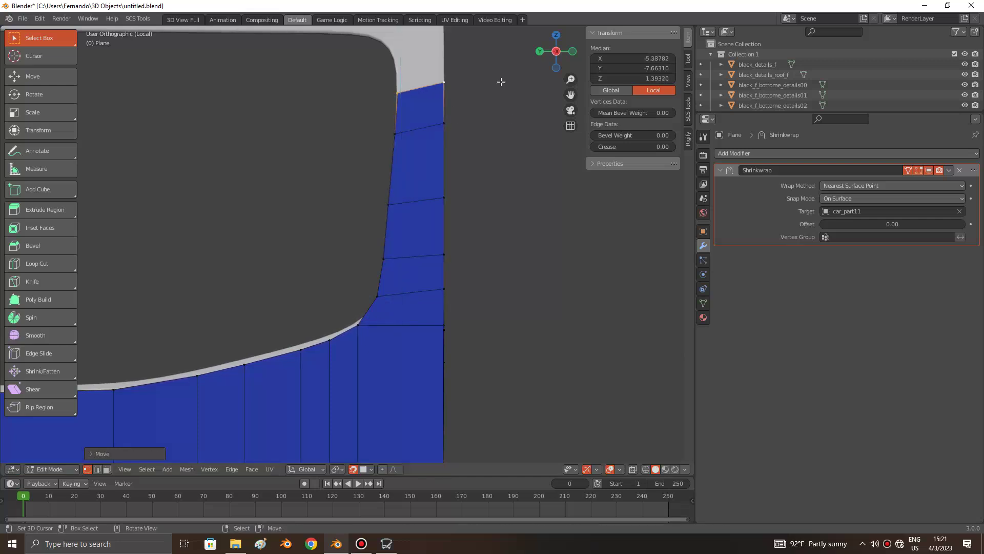
# Step: Adjust the top edge's height and extrude it vertically toward the roof corner
pyautogui.keyDown('shift'); pyautogui.moveTo(500, 84); pyautogui.dragTo(416, 188, button='middle'); pyautogui.keyUp('shift')
pyautogui.scroll(5, 415, 189)
pyautogui.press('g')
pyautogui.press('z')
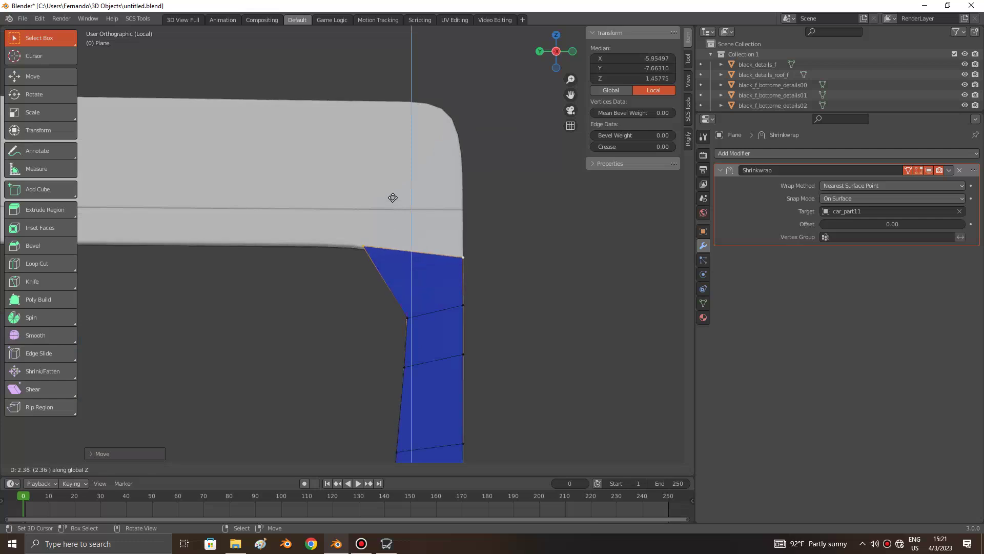
pyautogui.click(408, 221)
pyautogui.press('e')
pyautogui.press('z')
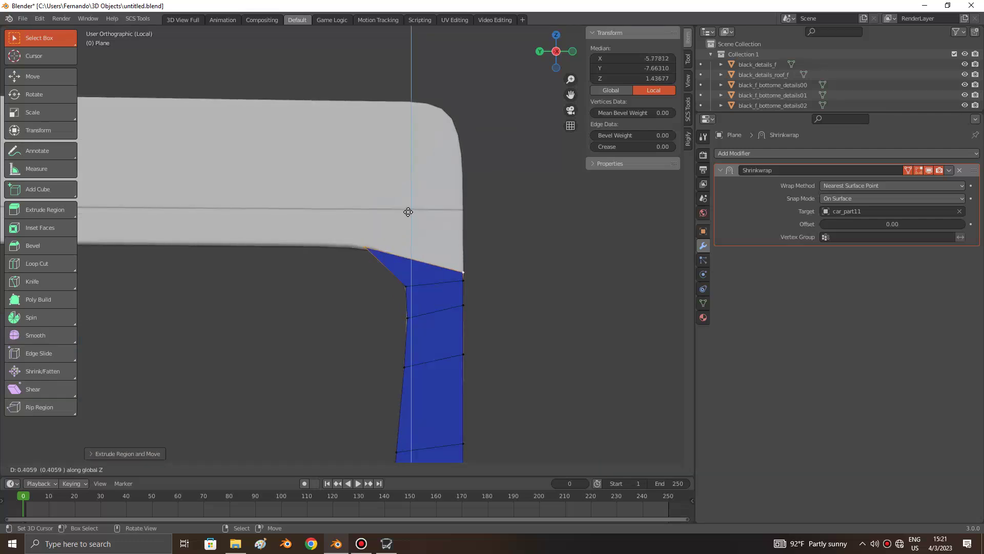
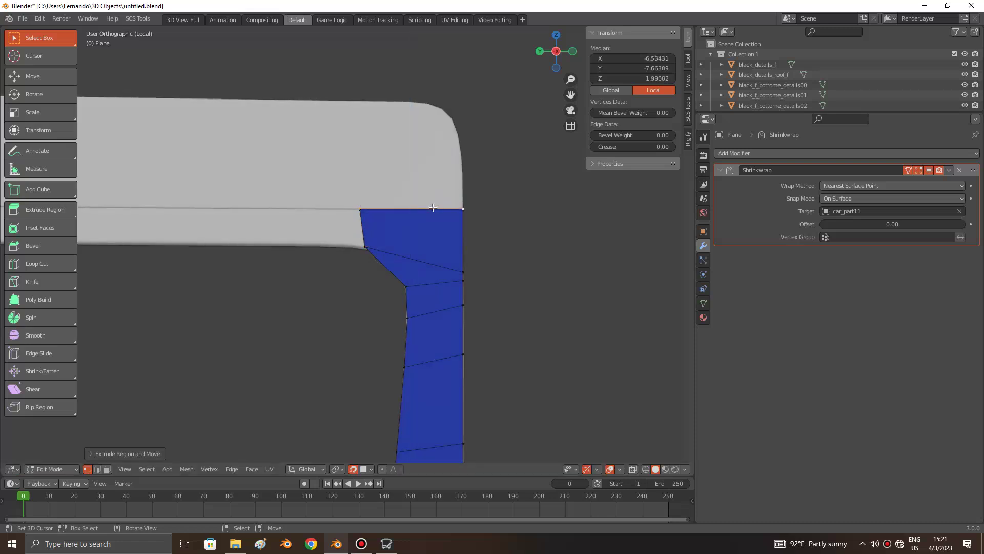
# Step: Extrude the strip's top edge upward in successive sections toward the rounded roof corner
pyautogui.click(438, 146)
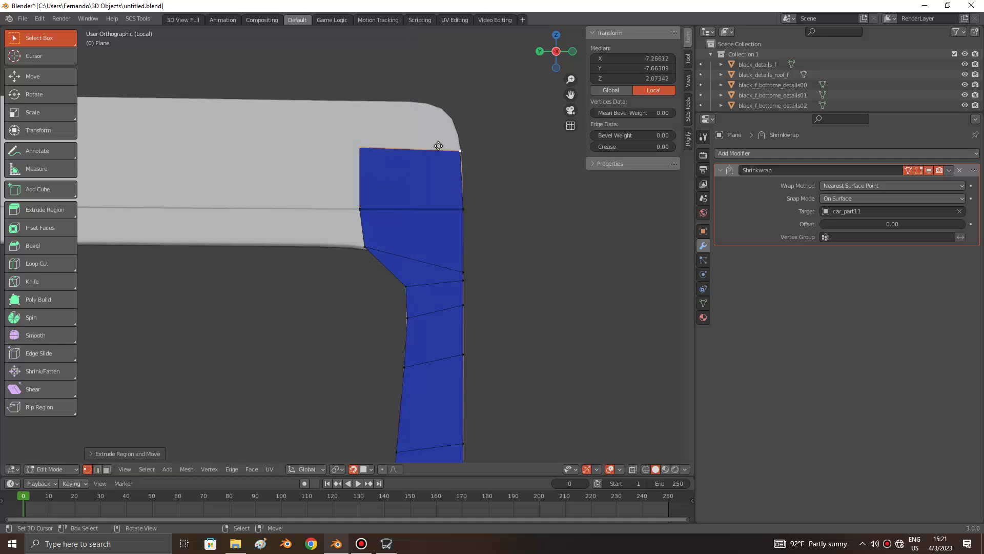
pyautogui.press('e')
pyautogui.click(445, 117)
pyautogui.press('e')
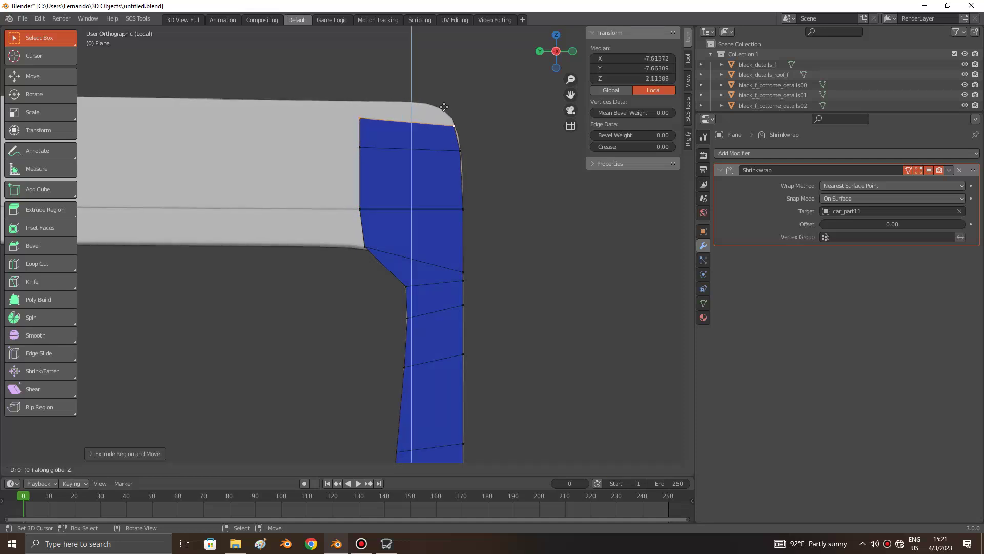
pyautogui.click(442, 101)
# Step: Undo the extra top section placed against the curved outline and clear the selection
pyautogui.press('g')
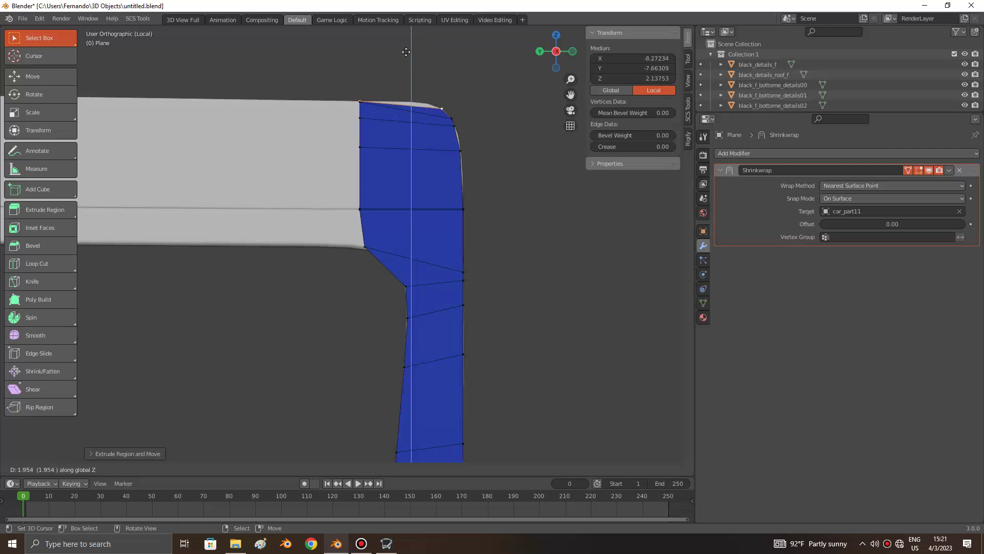
pyautogui.click(192, 392)
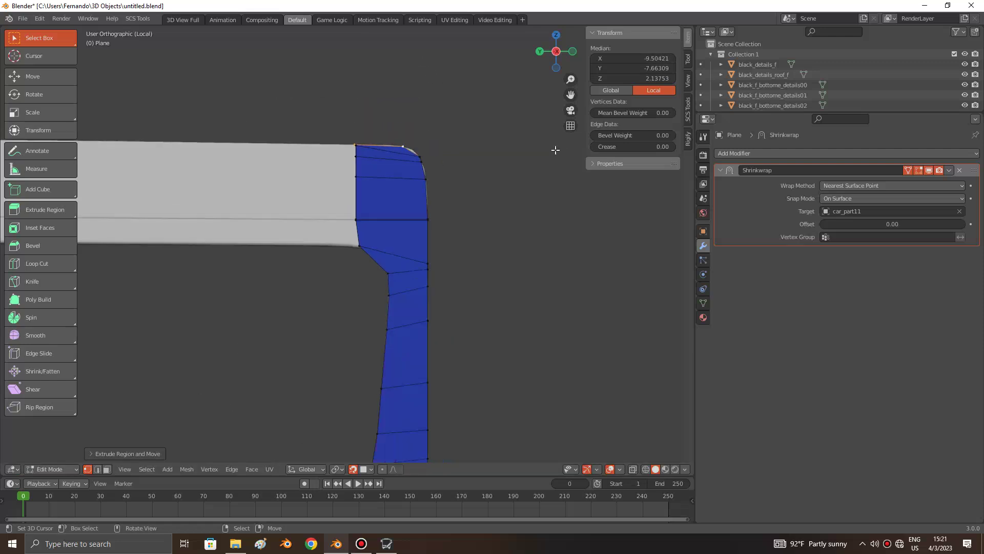
pyautogui.hotkey('ctrl', 'z')
pyautogui.scroll(3, 437, 165)
pyautogui.hotkey('alt', 'a')
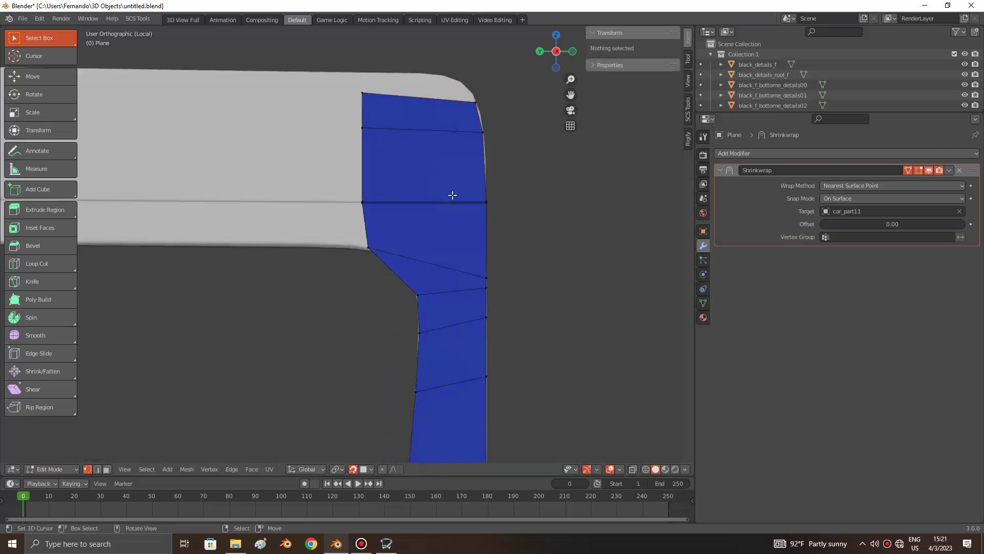
# Step: Raise a vertex on the corner's right edge vertically
pyautogui.click(492, 271)
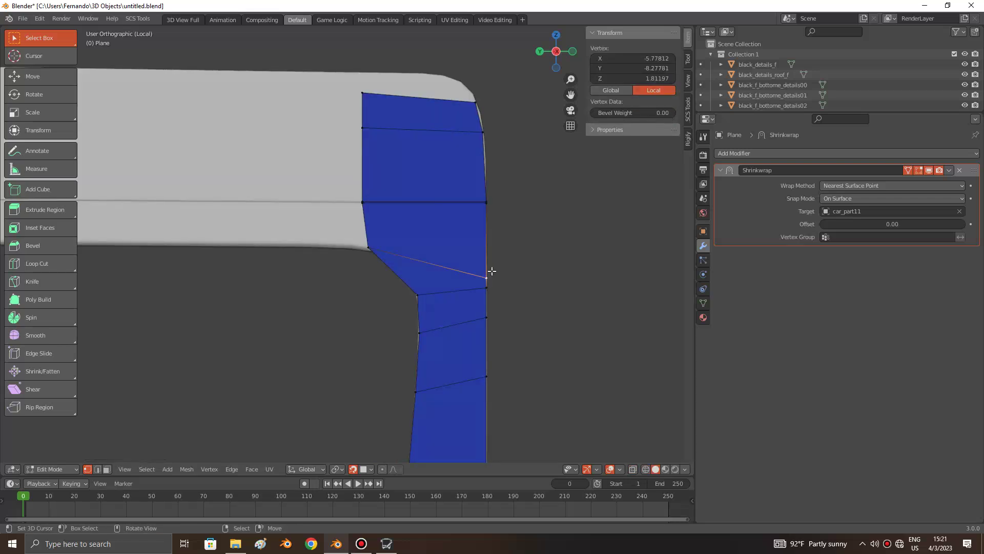
pyautogui.press('g')
pyautogui.press('z')
pyautogui.click(494, 241)
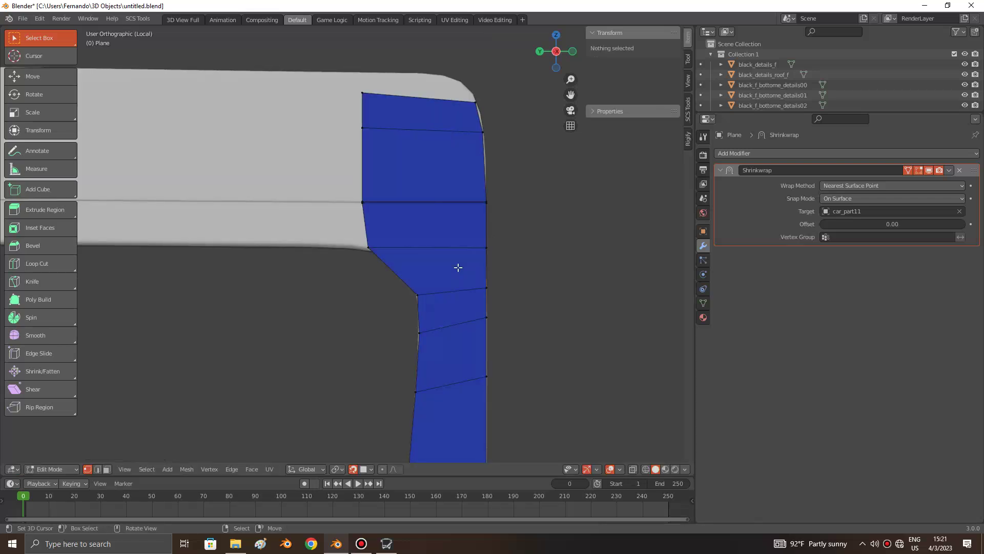
pyautogui.scroll(1, 424, 277)
# Step: Add an edge loop and a knife cut across the strip's inner corner
pyautogui.hotkey('ctrl', 'r')
pyautogui.click(407, 279)
pyautogui.hotkey('shift', 'z')
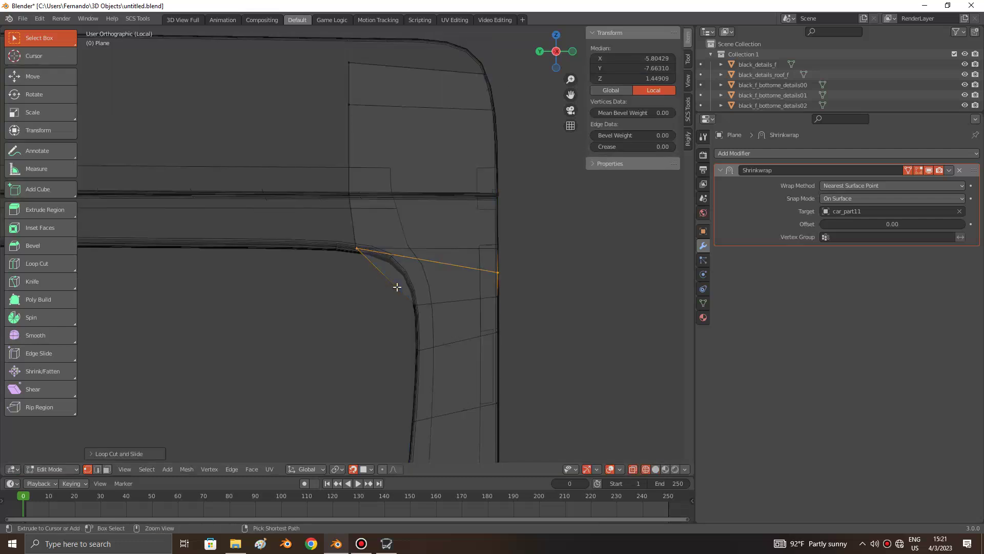
pyautogui.hotkey('alt', 'a')
pyautogui.press('k')
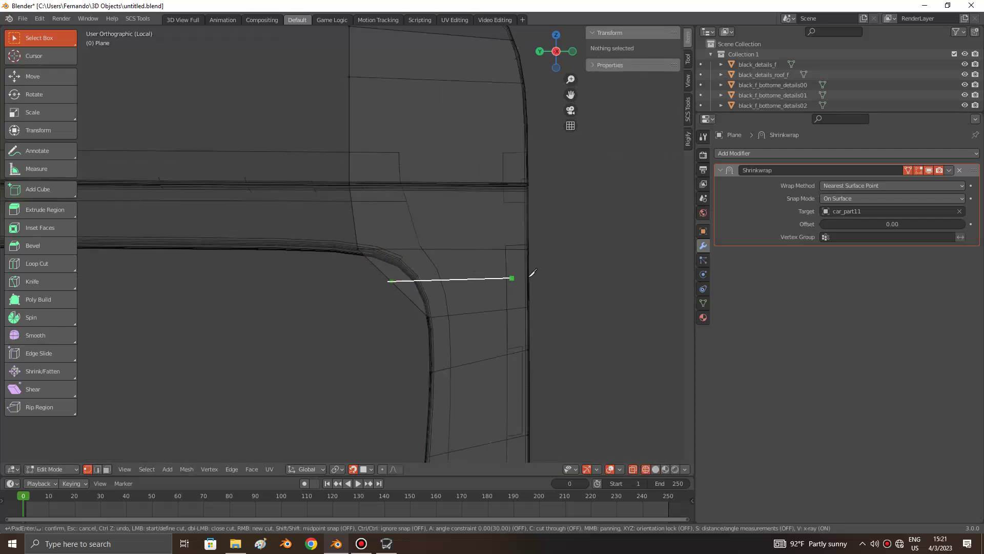
pyautogui.press('Return')
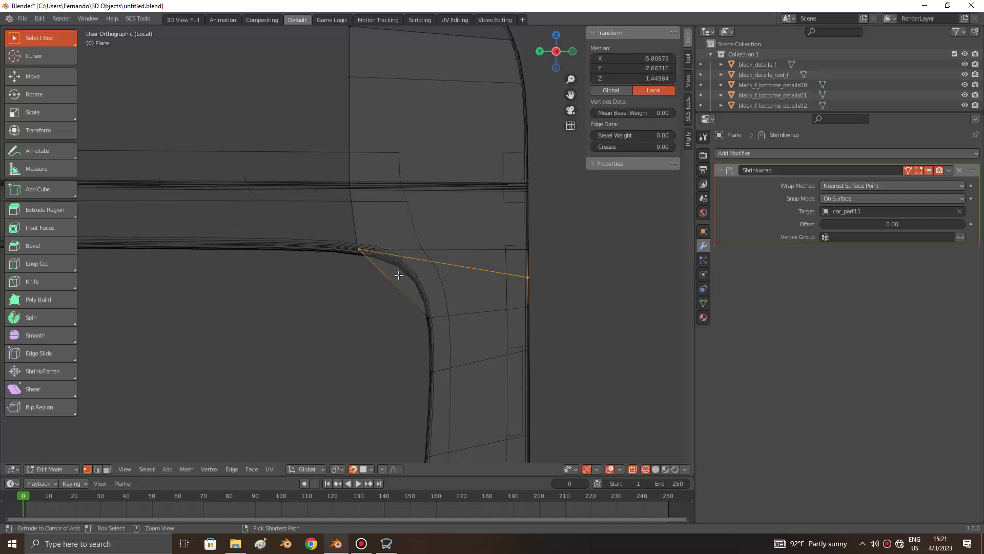
pyautogui.hotkey('alt', 'a')
pyautogui.hotkey('shift', 'z')
pyautogui.hotkey('shift', 'z')
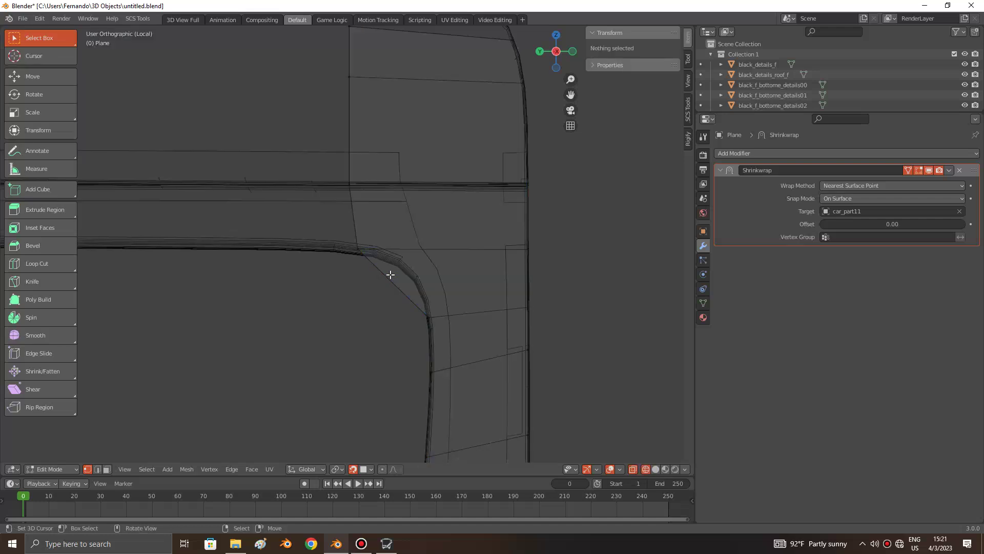
pyautogui.press('a')
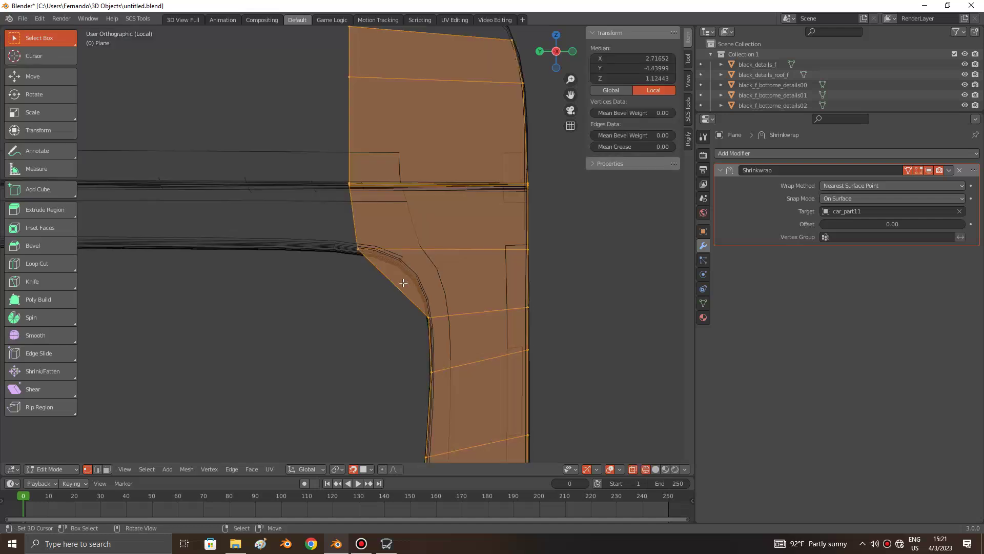
# Step: Try a centred loop cut and a vertical corner-vertex move, then undo those edits
pyautogui.hotkey('ctrl', 'r')
pyautogui.click(396, 286)
pyautogui.rightClick(396, 285)
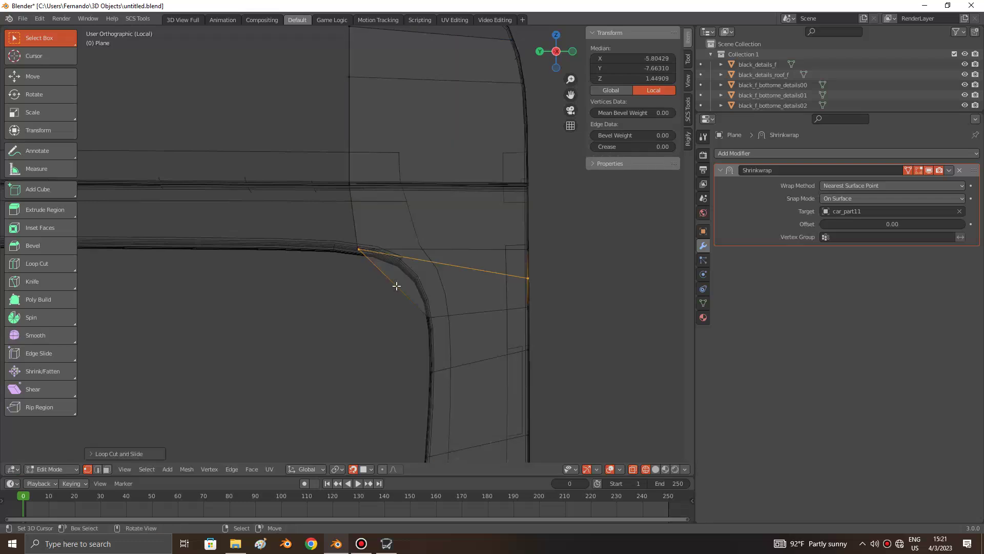
pyautogui.click(366, 259)
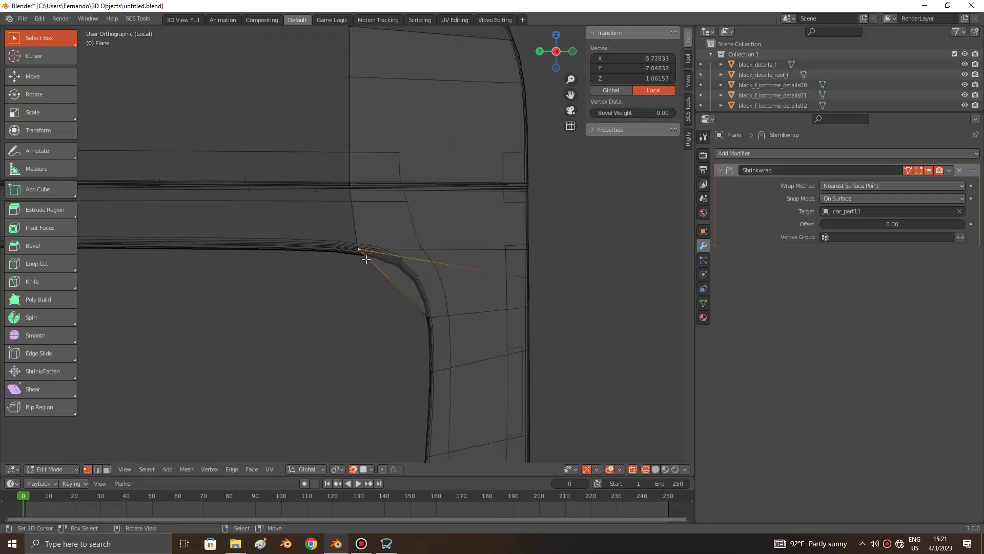
pyautogui.press('g')
pyautogui.press('z')
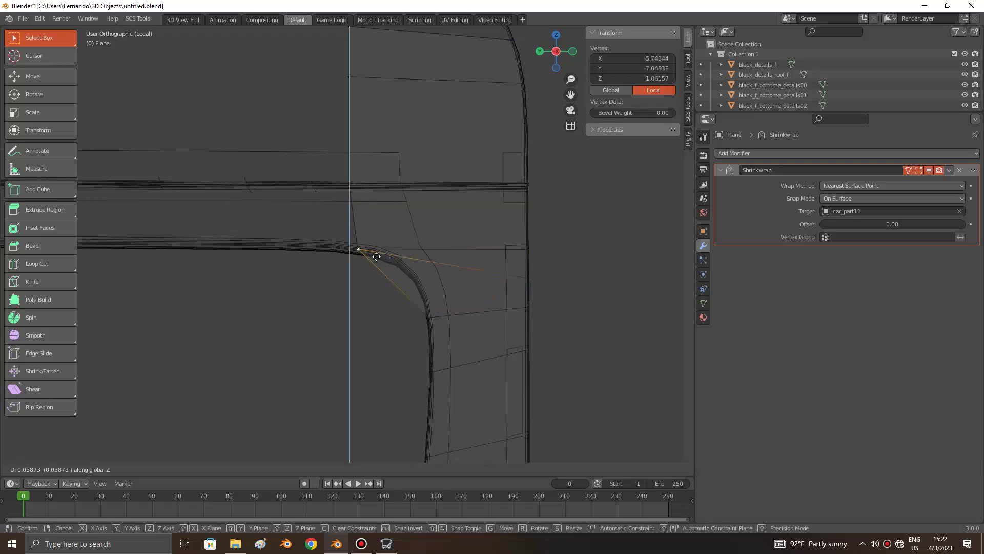
pyautogui.click(379, 261)
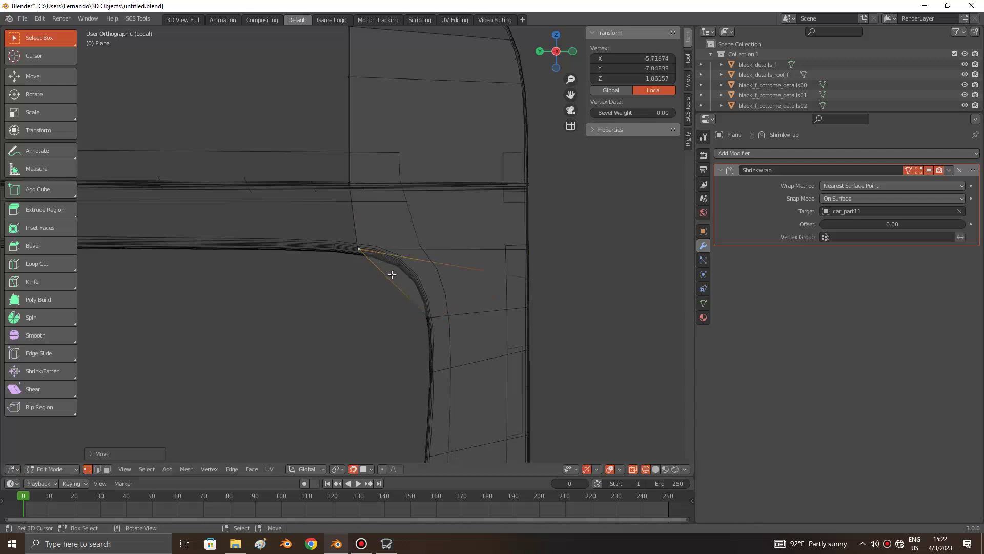
pyautogui.hotkey('ctrl', 'z')
pyautogui.hotkey('ctrl', 'z')
pyautogui.hotkey('ctrl', 'z')
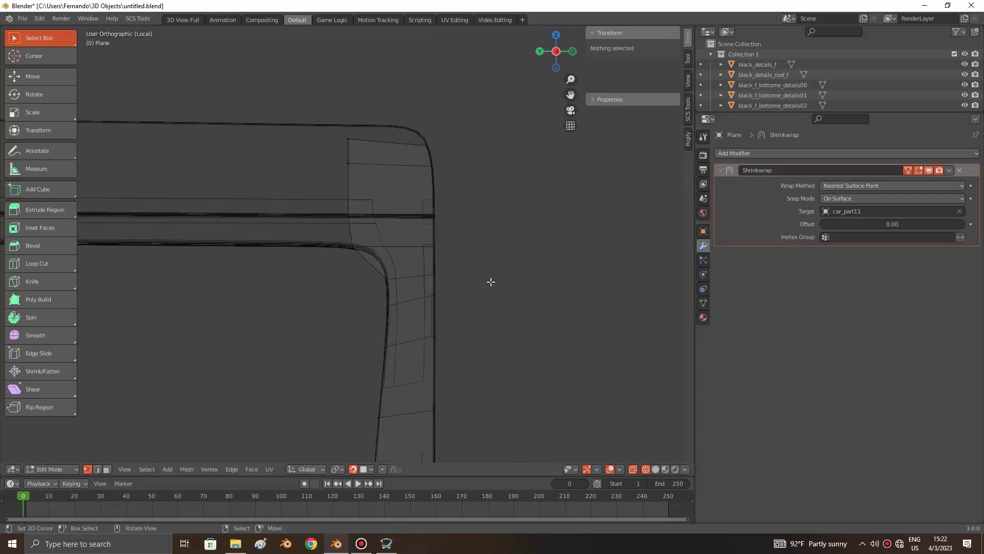
pyautogui.hotkey('ctrl', 'z')
pyautogui.hotkey('ctrl', 'z')
pyautogui.hotkey('ctrl', 'z')
pyautogui.hotkey('ctrl', 'z')
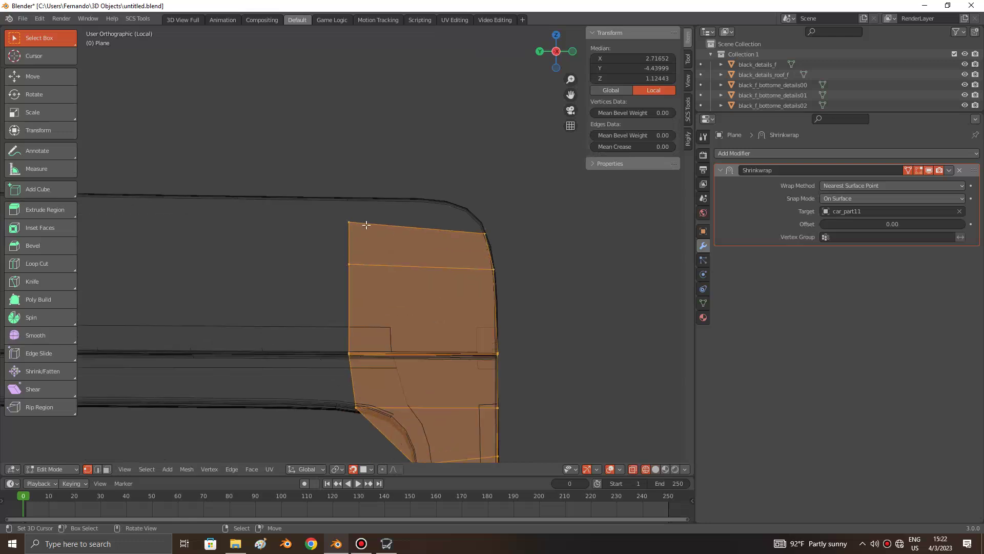
pyautogui.hotkey('ctrl', 'z')
# Step: Move the strip's top edge vertically up to the panel's curved outline
pyautogui.keyDown('shift'); pyautogui.click(469, 223); pyautogui.keyUp('shift')
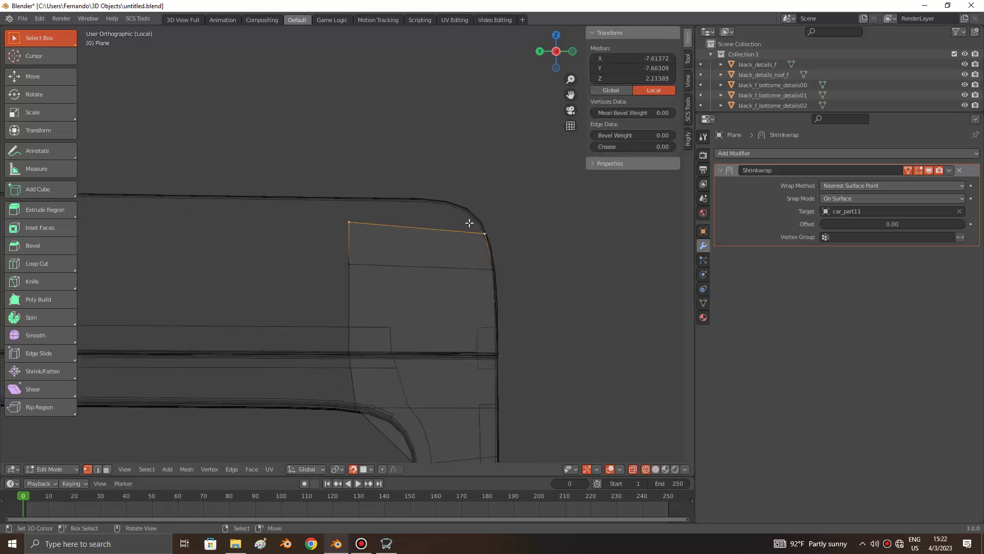
pyautogui.press('g')
pyautogui.press('z')
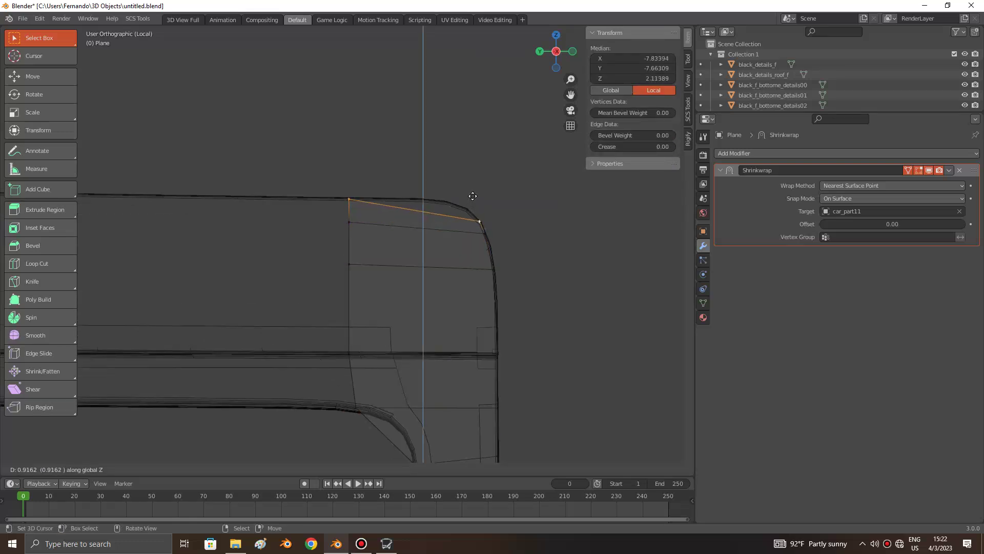
pyautogui.click(472, 196)
pyautogui.scroll(-2, 437, 192)
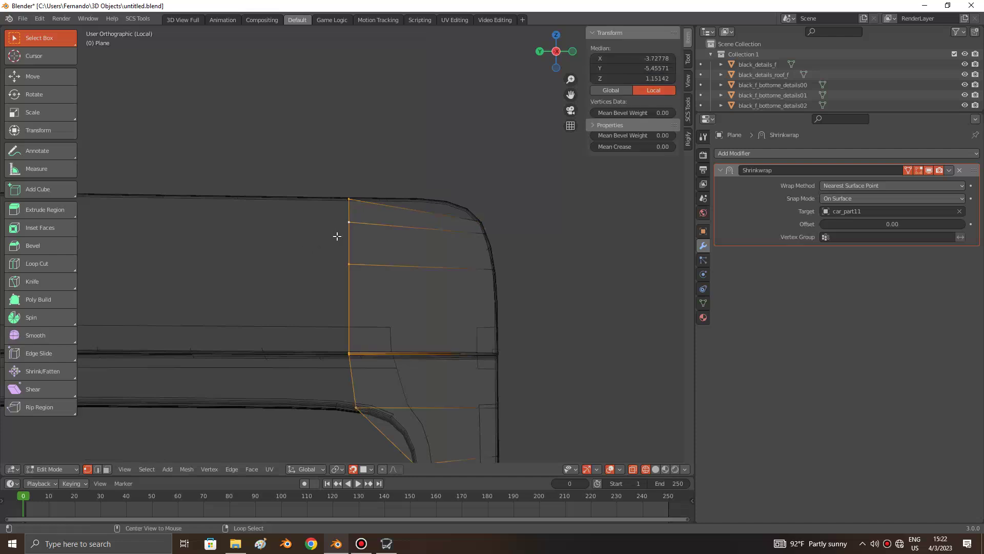
pyautogui.hotkey('alt', 'a')
# Step: Box-select the strip's left edge vertices and shift them along Y
pyautogui.press('b')
pyautogui.moveTo(308, 170); pyautogui.dragTo(372, 377)
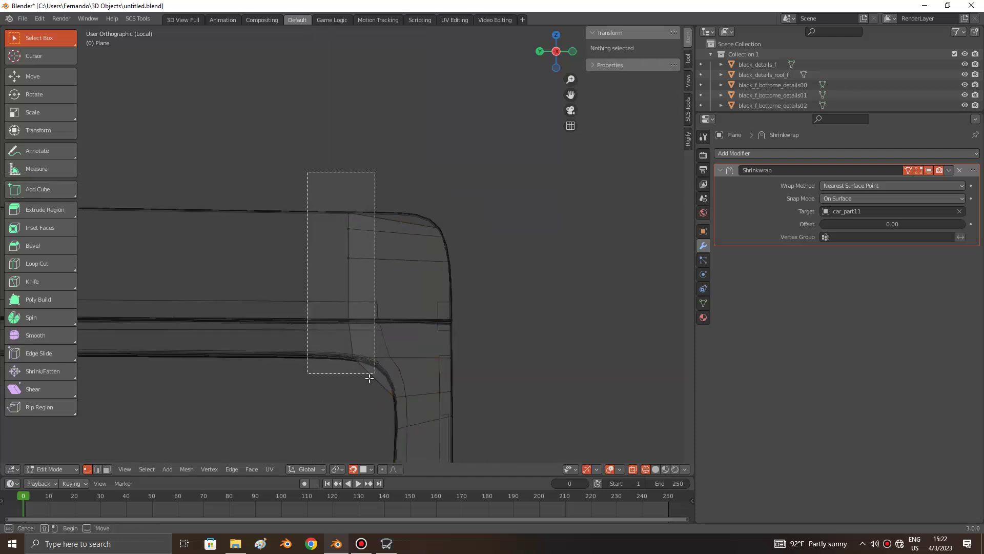
pyautogui.hotkey('alt', 'z')
pyautogui.press('g')
pyautogui.press('x')
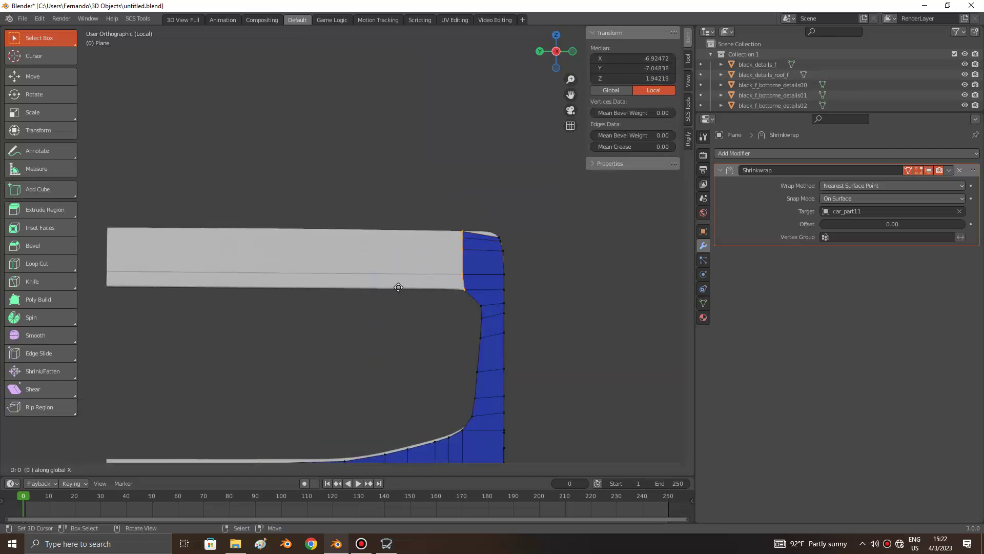
pyautogui.press('y')
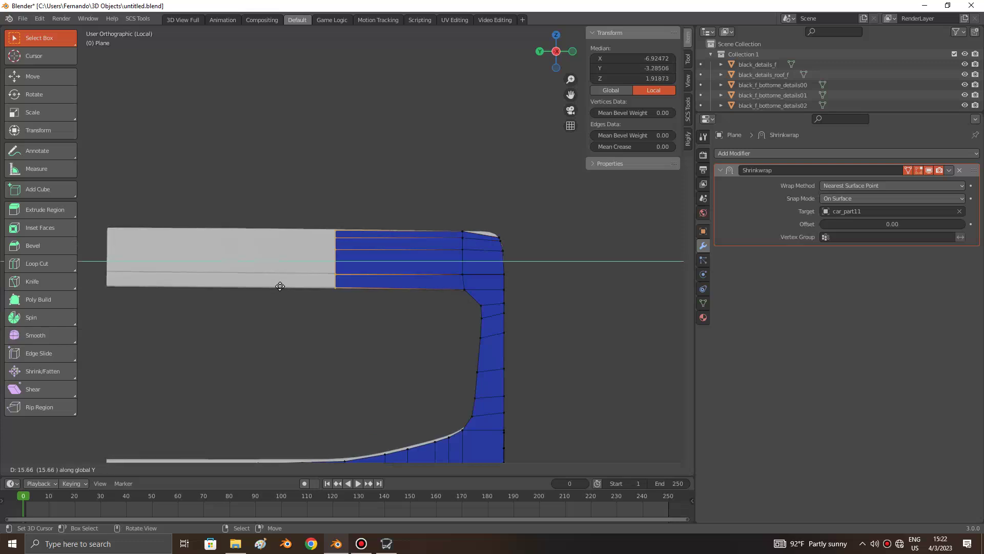
pyautogui.click(324, 285)
# Step: Extrude two new sections from that edge loop leftward along Y
pyautogui.press('e')
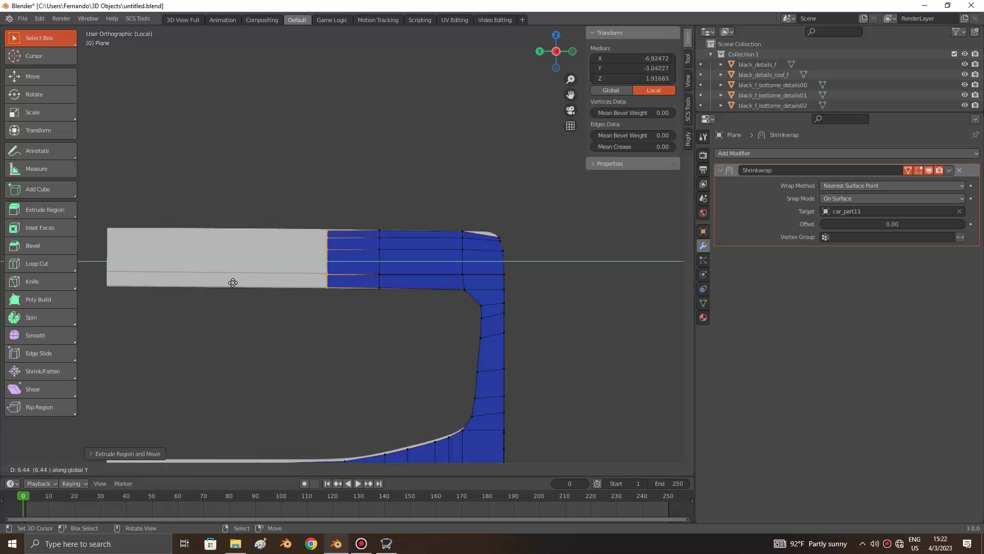
pyautogui.click(216, 281)
pyautogui.press('e')
pyautogui.press('y')
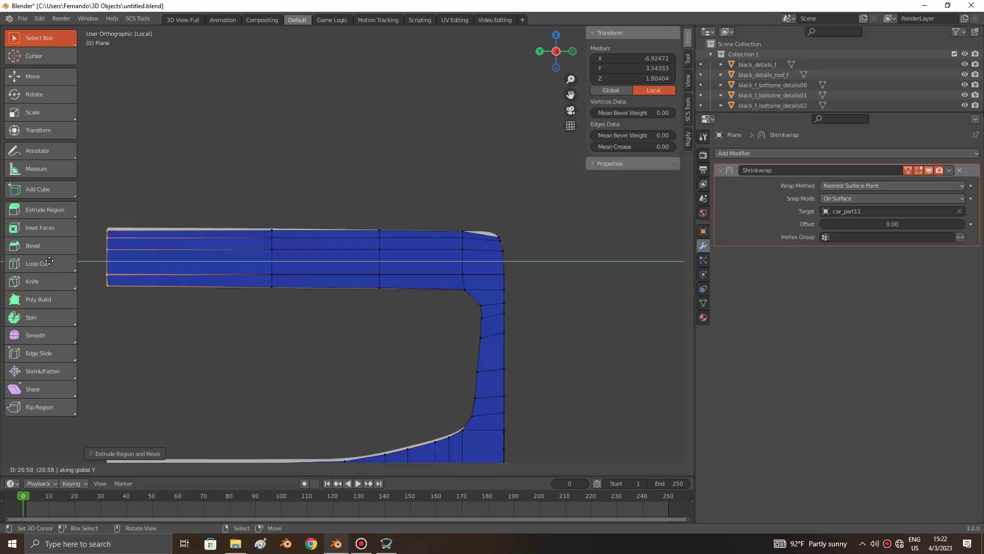
pyautogui.click(48, 262)
pyautogui.keyDown('ctrl'); pyautogui.scroll(5, 410, 243); pyautogui.keyUp('ctrl')
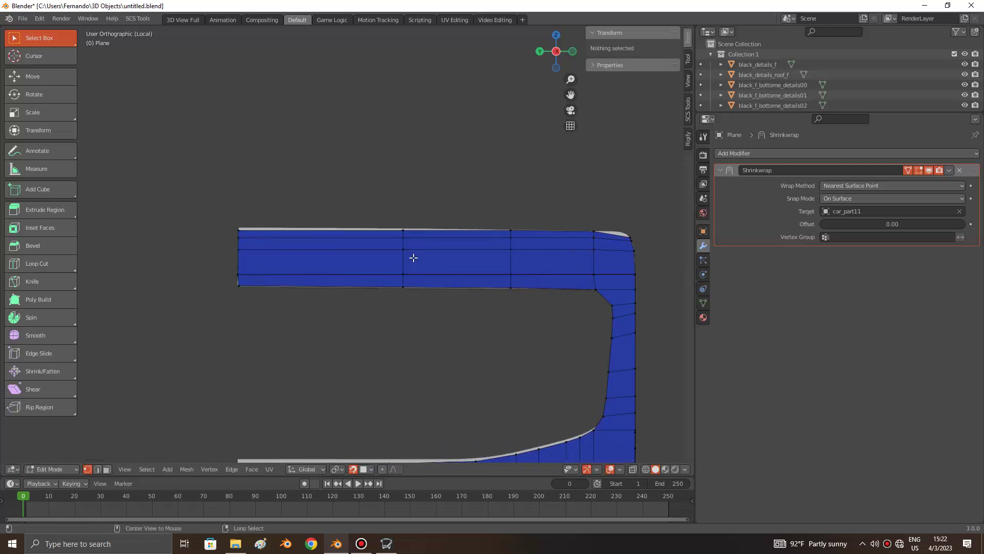
# Step: Shift an inner vertical edge loop along Y
pyautogui.keyDown('alt'); pyautogui.click(403, 257); pyautogui.keyUp('alt')
pyautogui.press('g')
pyautogui.press('y')
pyautogui.click(383, 267)
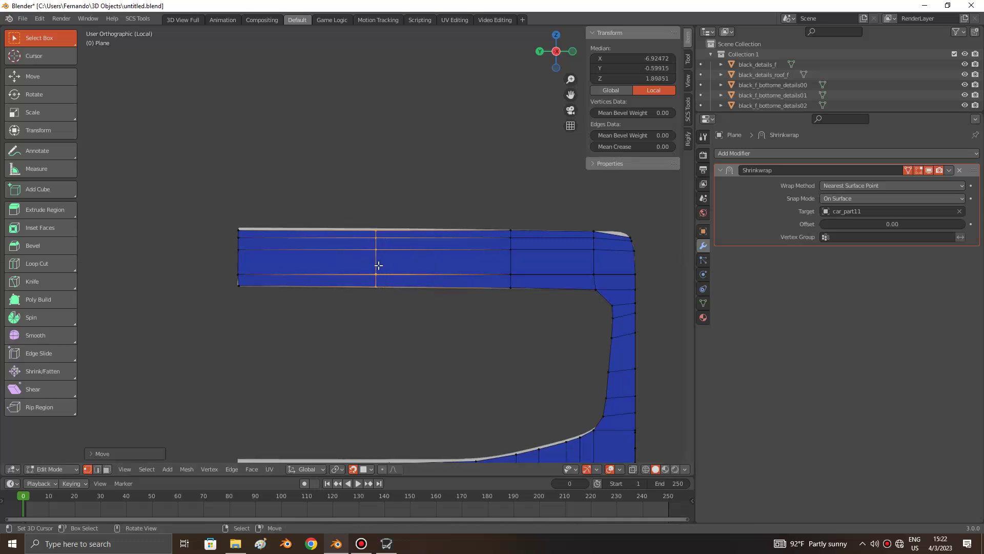
pyautogui.click(194, 214)
pyautogui.scroll(2, 193, 213)
pyautogui.click(367, 223)
# Step: Move the panel's top edge loop along Z
pyautogui.keyDown('alt'); pyautogui.click(401, 223); pyautogui.keyUp('alt')
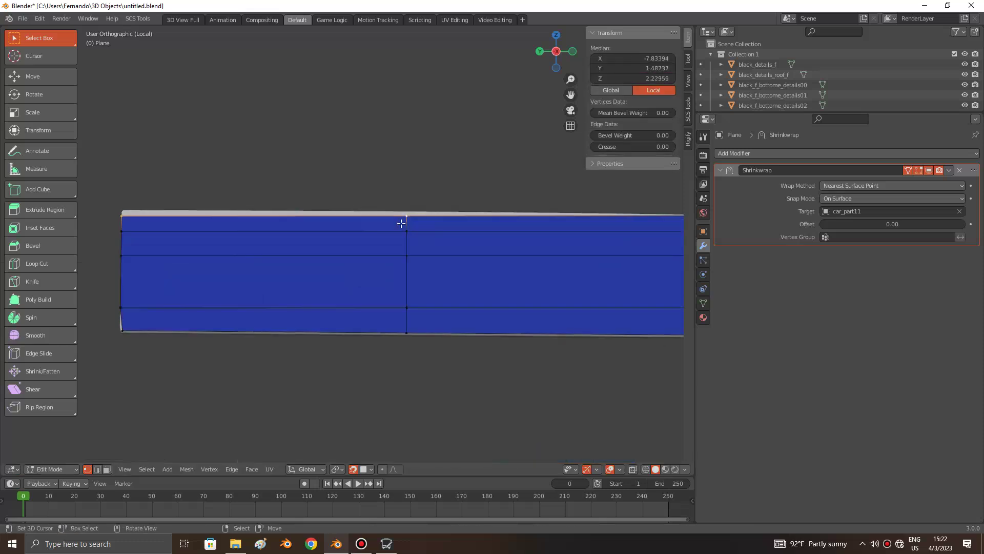
pyautogui.scroll(3, 403, 220)
pyautogui.press('g')
pyautogui.press('z')
pyautogui.click(171, 214)
pyautogui.keyDown('ctrl'); pyautogui.scroll(4, 172, 213); pyautogui.keyUp('ctrl')
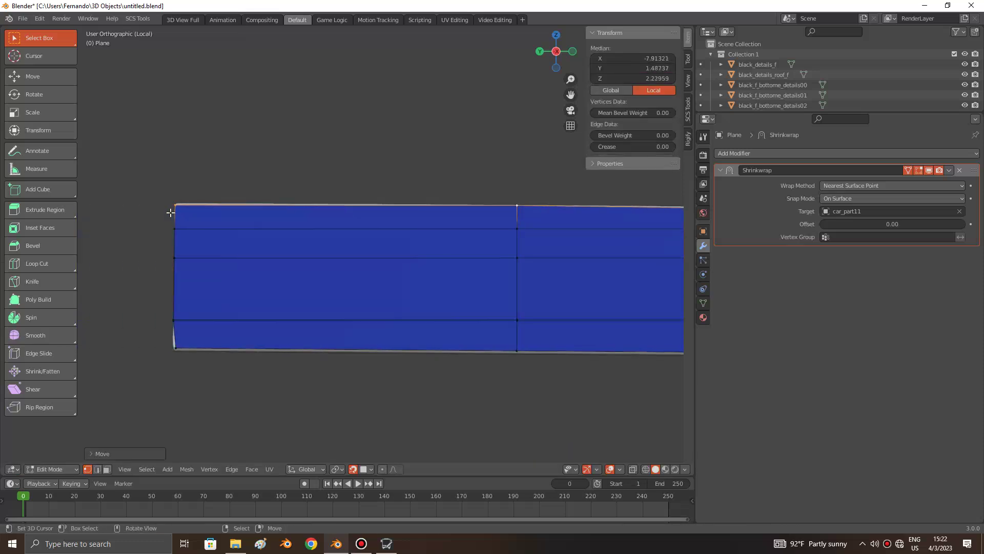
# Step: Raise the top-left corner vertex vertically to sit on the outline
pyautogui.click(171, 211)
pyautogui.press('g')
pyautogui.press('z')
pyautogui.click(180, 204)
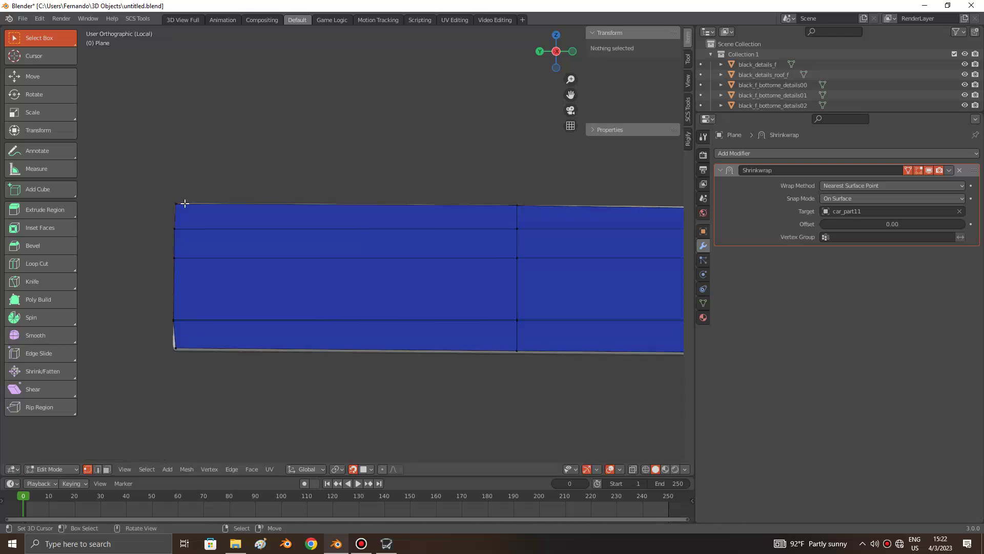
pyautogui.scroll(-4, 224, 297)
pyautogui.scroll(5, 167, 356)
# Step: Shift the bottom-left corner vertex along Y, then select the whole mesh
pyautogui.click(142, 368)
pyautogui.press('g')
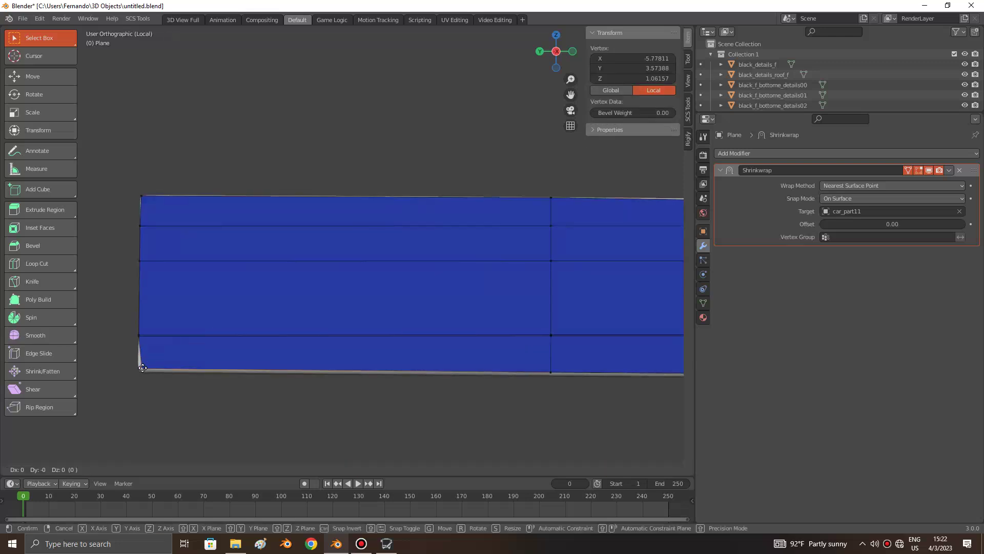
pyautogui.press('z')
pyautogui.press('z')
pyautogui.press('y')
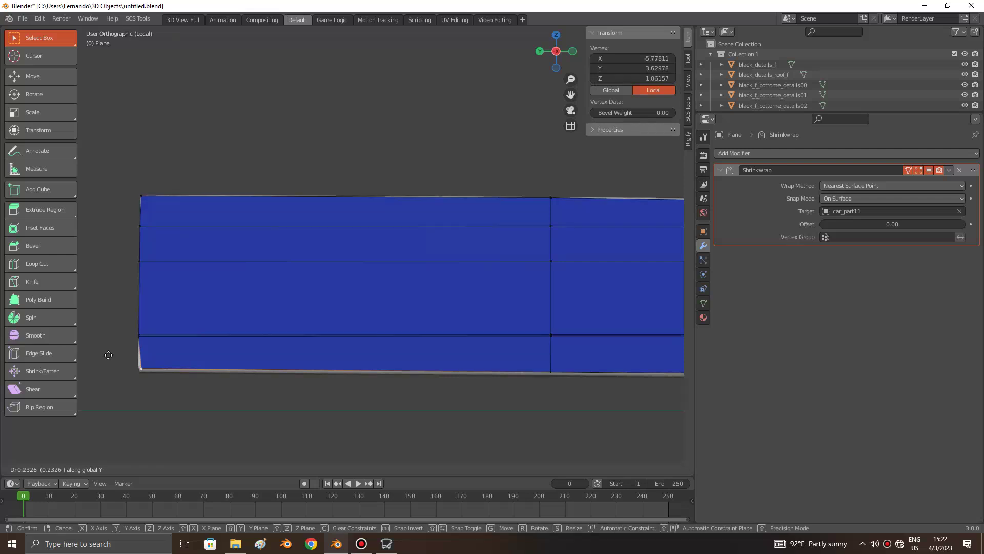
pyautogui.click(81, 354)
pyautogui.press('a')
pyautogui.scroll(-3, 307, 308)
# Step: Raise a top-edge vertex near the rounded corner vertically
pyautogui.keyDown('ctrl'); pyautogui.scroll(-3, 389, 275); pyautogui.keyUp('ctrl')
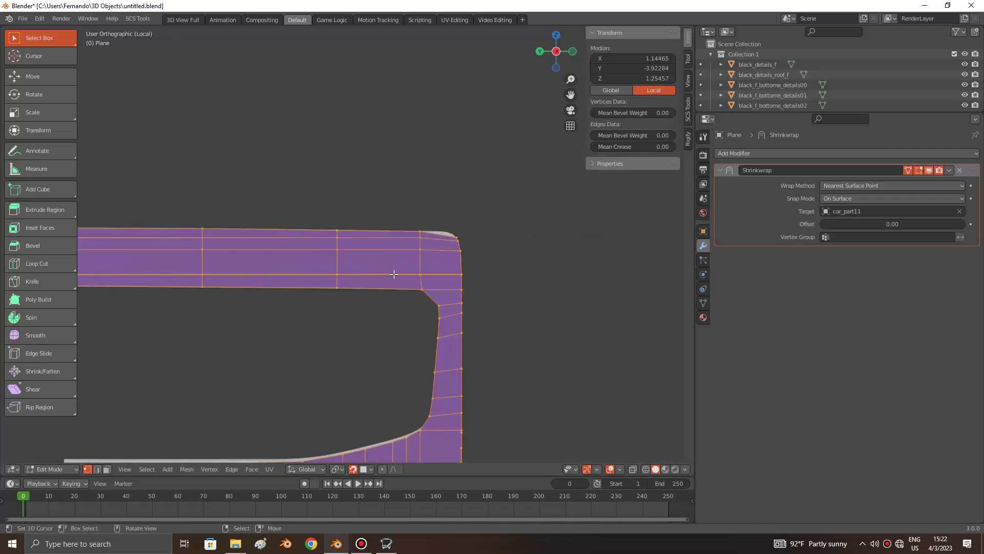
pyautogui.hotkey('alt', 'a')
pyautogui.scroll(4, 330, 224)
pyautogui.click(320, 215)
pyautogui.scroll(4, 319, 213)
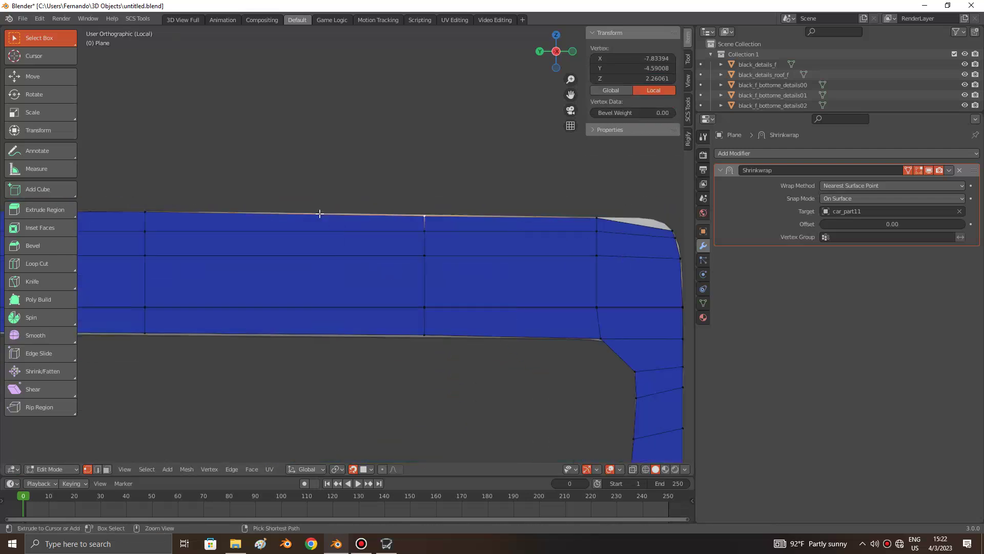
pyautogui.hotkey('alt', 'a')
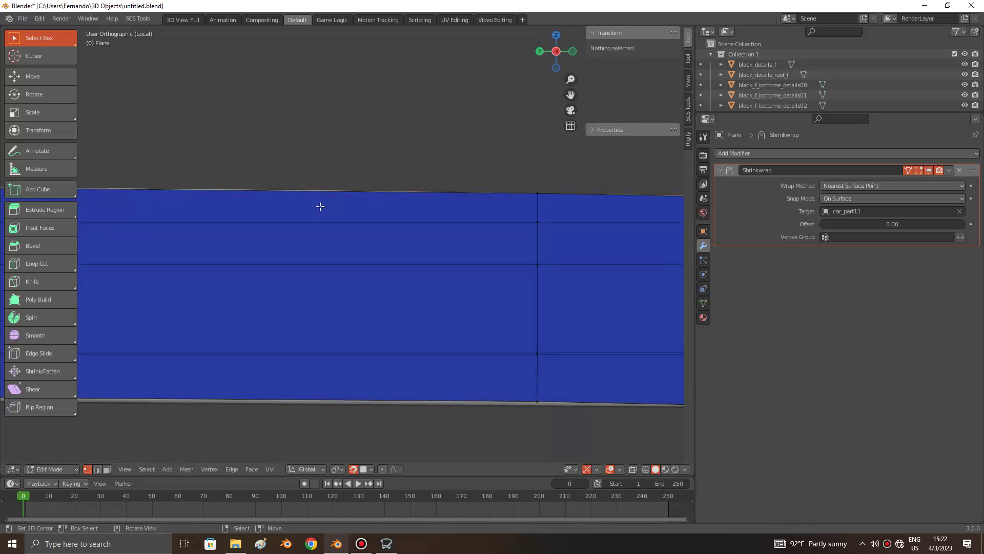
pyautogui.scroll(-3, 387, 216)
pyautogui.scroll(2, 387, 216)
pyautogui.scroll(2, 325, 215)
pyautogui.click(313, 187)
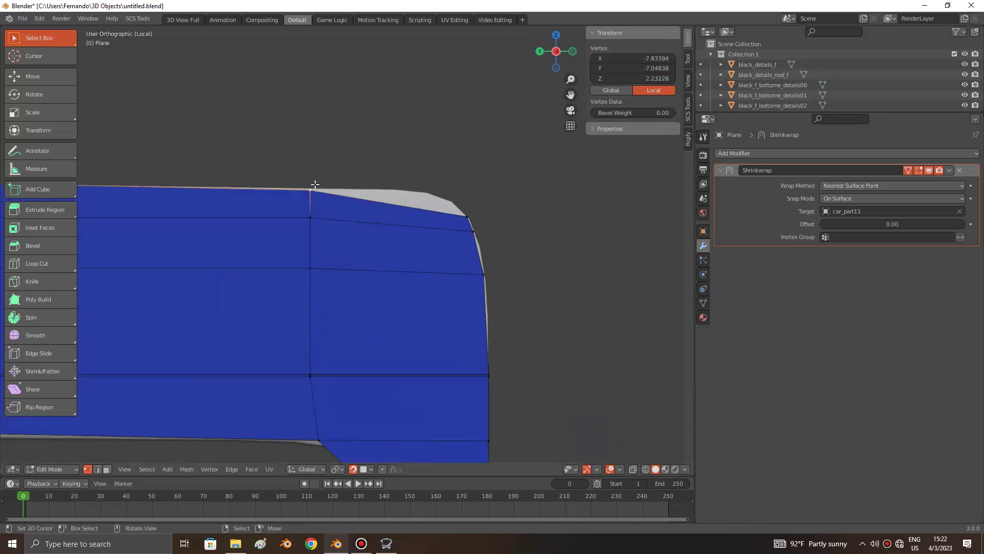
pyautogui.press('g')
pyautogui.press('z')
pyautogui.click(315, 180)
# Step: Bring the upper-right corner into view and shift its top vertex along Y
pyautogui.hotkey('alt', 'a')
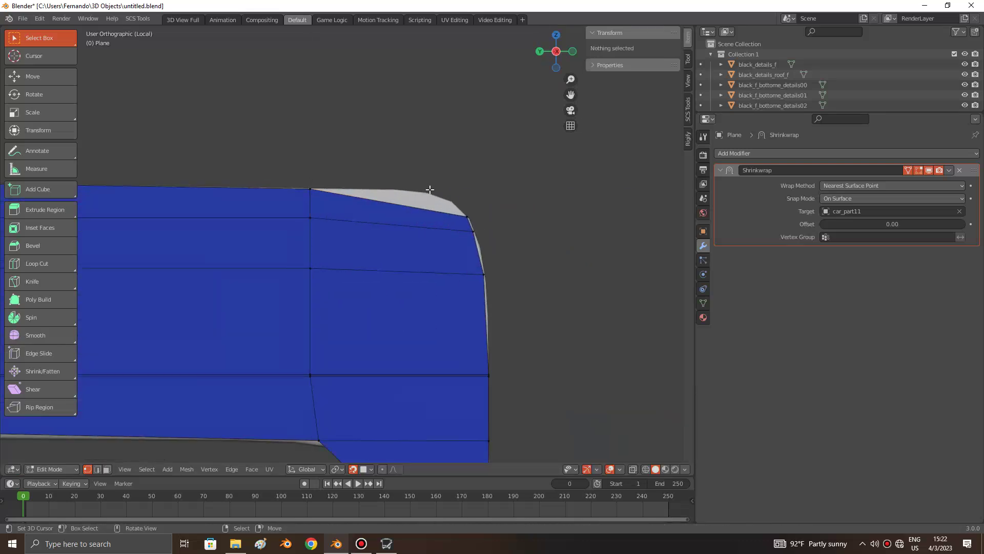
pyautogui.scroll(-2, 431, 191)
pyautogui.scroll(-2, 430, 190)
pyautogui.scroll(-1, 429, 189)
pyautogui.scroll(4, 429, 189)
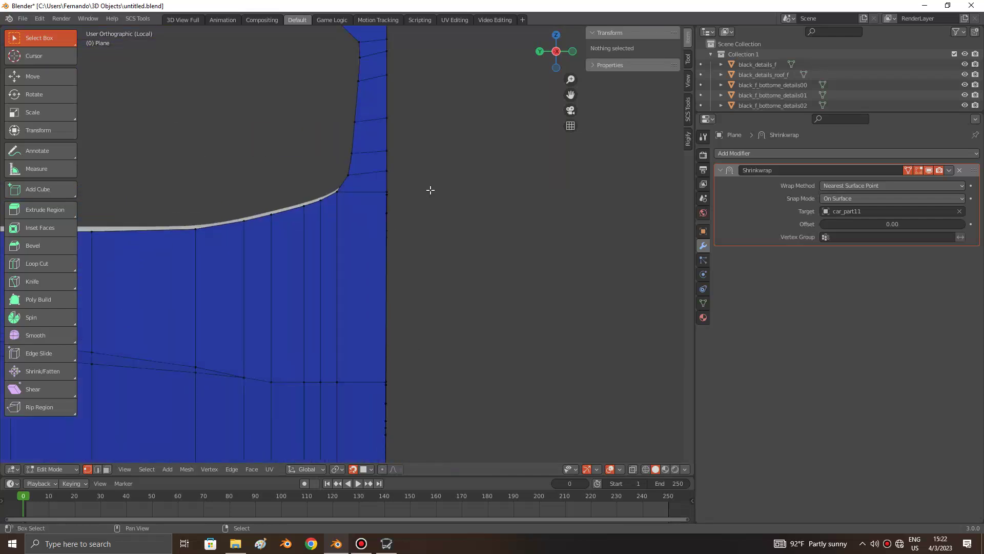
pyautogui.scroll(2, 429, 187)
pyautogui.keyDown('shift'); pyautogui.moveTo(429, 186); pyautogui.dragTo(397, 237, button='middle'); pyautogui.keyUp('shift')
pyautogui.scroll(3, 398, 238)
pyautogui.scroll(1, 396, 239)
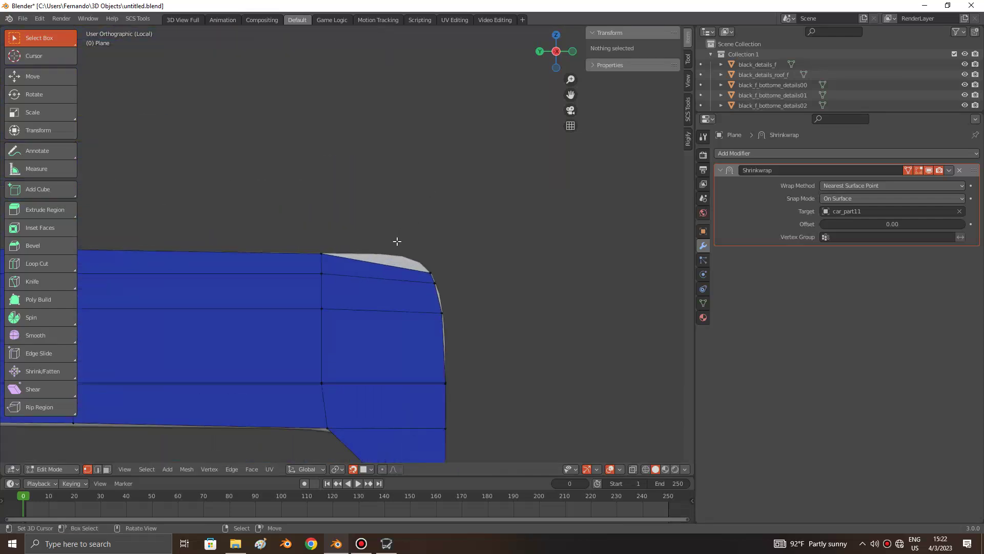
pyautogui.scroll(2, 439, 219)
pyautogui.scroll(2, 513, 182)
pyautogui.click(516, 181)
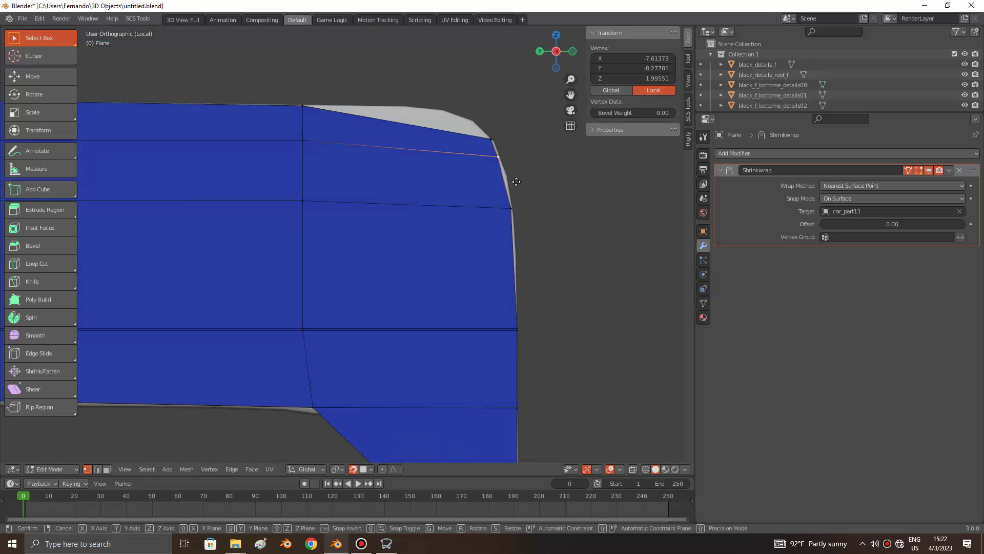
pyautogui.press('g')
pyautogui.press('Escape')
pyautogui.press('g')
pyautogui.press('y')
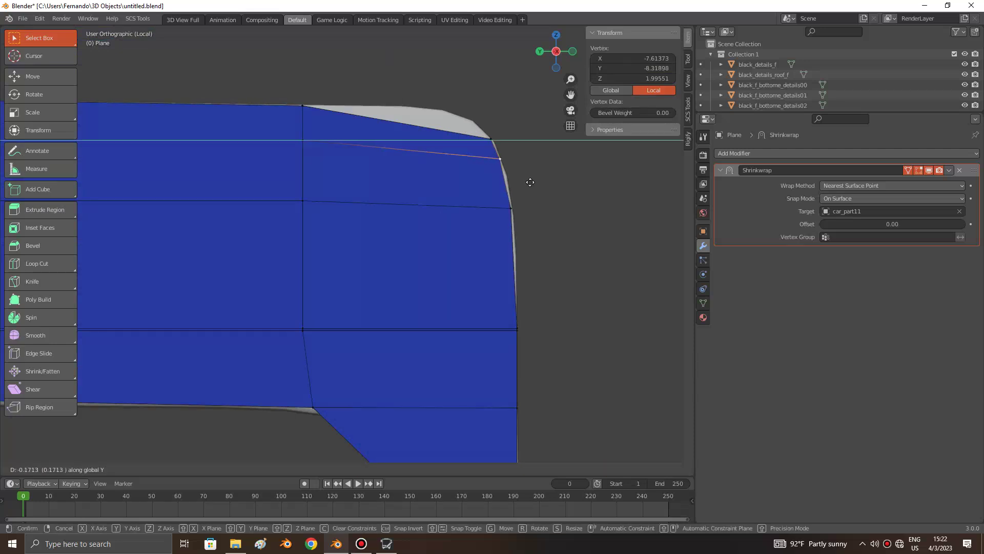
pyautogui.click(543, 195)
# Step: Shift the next vertex down the curve along Y
pyautogui.click(512, 209)
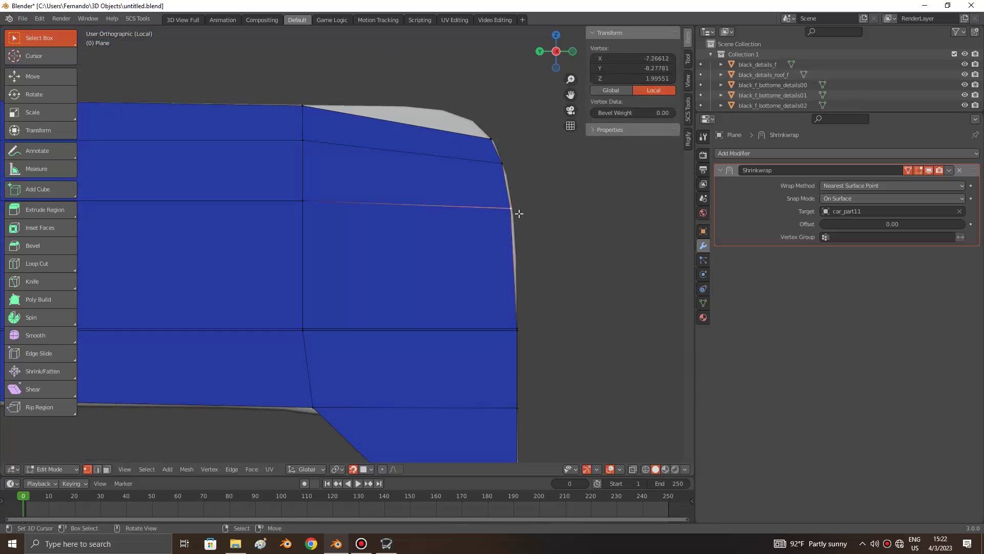
pyautogui.press('g')
pyautogui.press('y')
pyautogui.click(526, 213)
pyautogui.hotkey('alt', 'a')
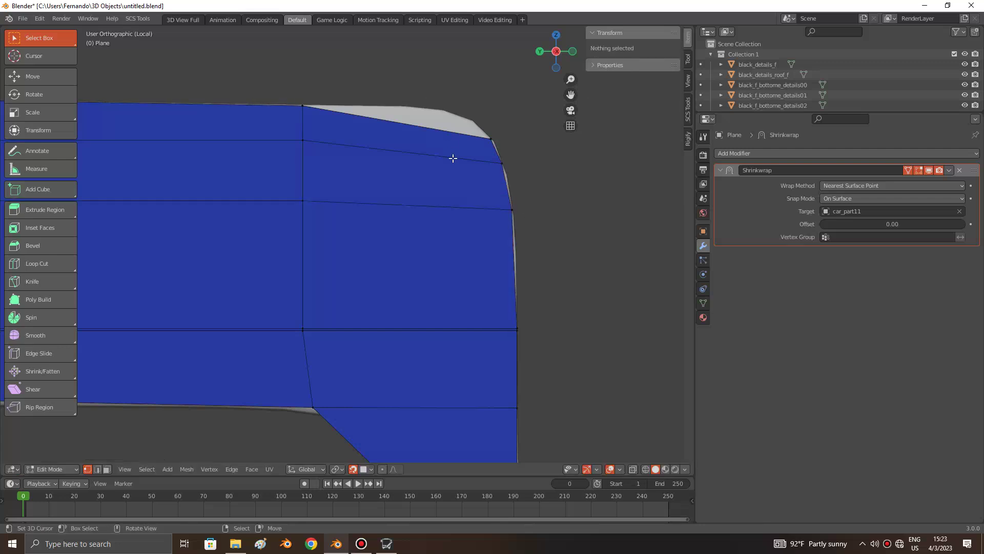
# Step: Add a vertical loop cut near the rounded corner
pyautogui.hotkey('ctrl', 'r')
pyautogui.click(454, 159)
pyautogui.click(490, 167)
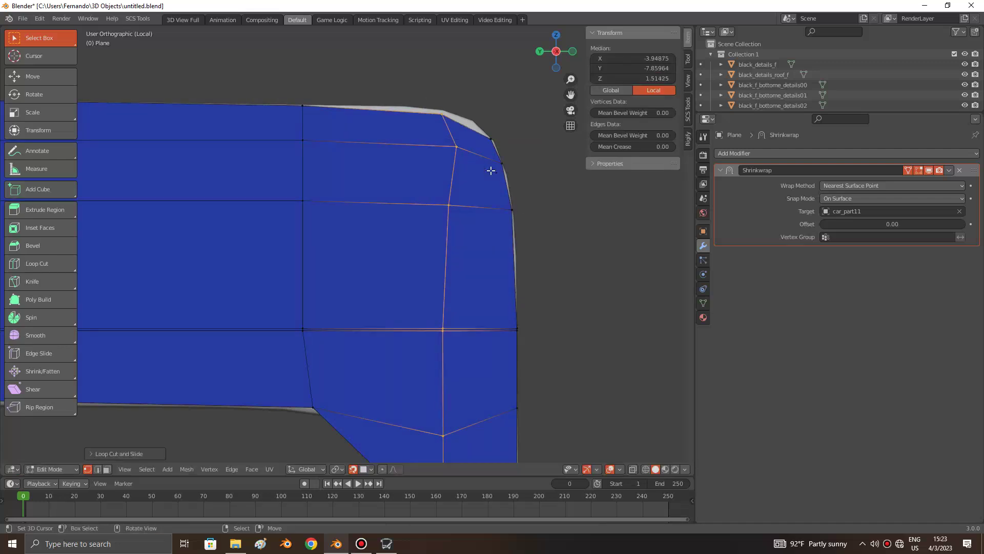
pyautogui.hotkey('alt', 'a')
pyautogui.scroll(-5, 474, 159)
pyautogui.scroll(5, 474, 158)
# Step: Raise the top-right corner vertex vertically, then return to Object Mode and deselect
pyautogui.click(428, 134)
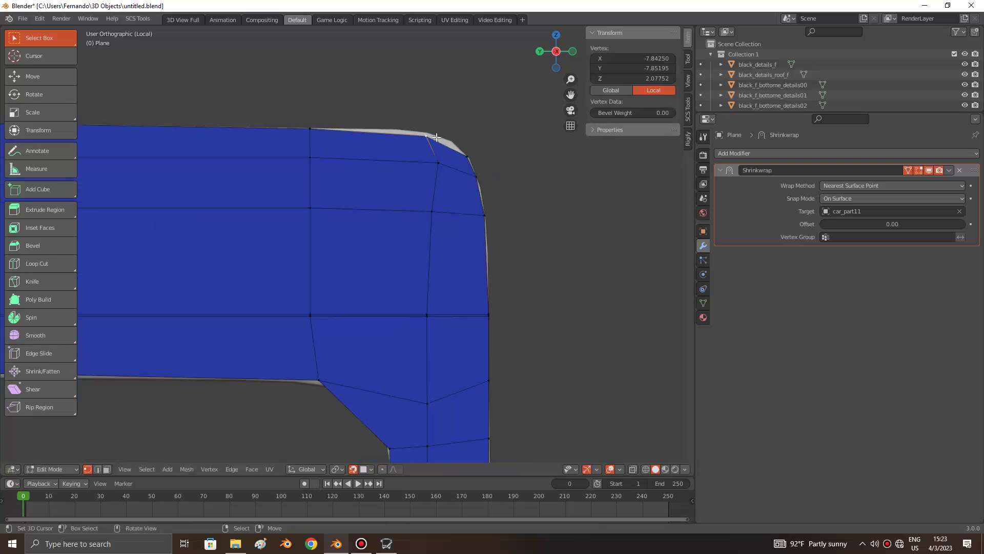
pyautogui.press('g')
pyautogui.press('z')
pyautogui.click(440, 121)
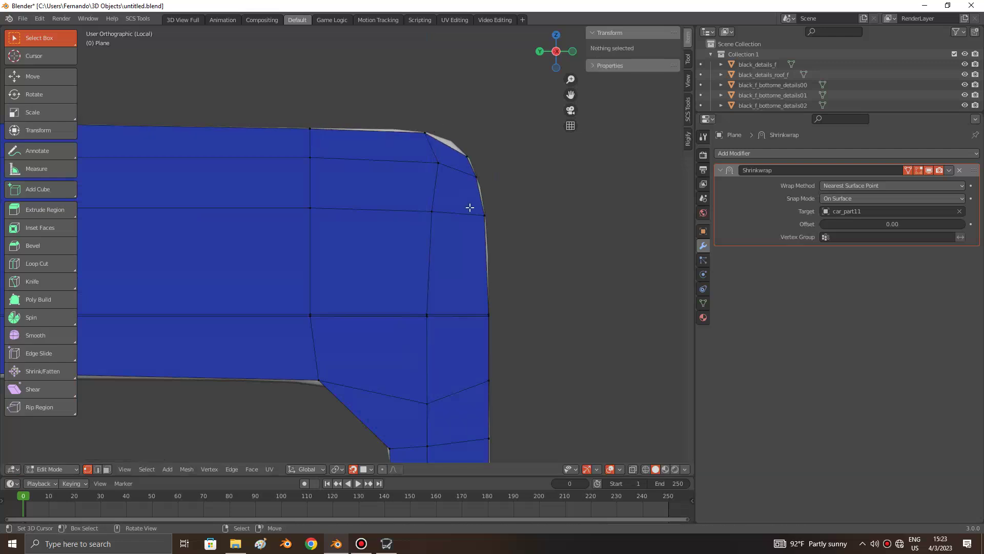
pyautogui.press('Tab')
pyautogui.scroll(-3, 470, 210)
pyautogui.hotkey('alt', 'a')
# Step: In Edit Mode on the panel, select the window opening's inner edge loop
pyautogui.scroll(-2, 472, 222)
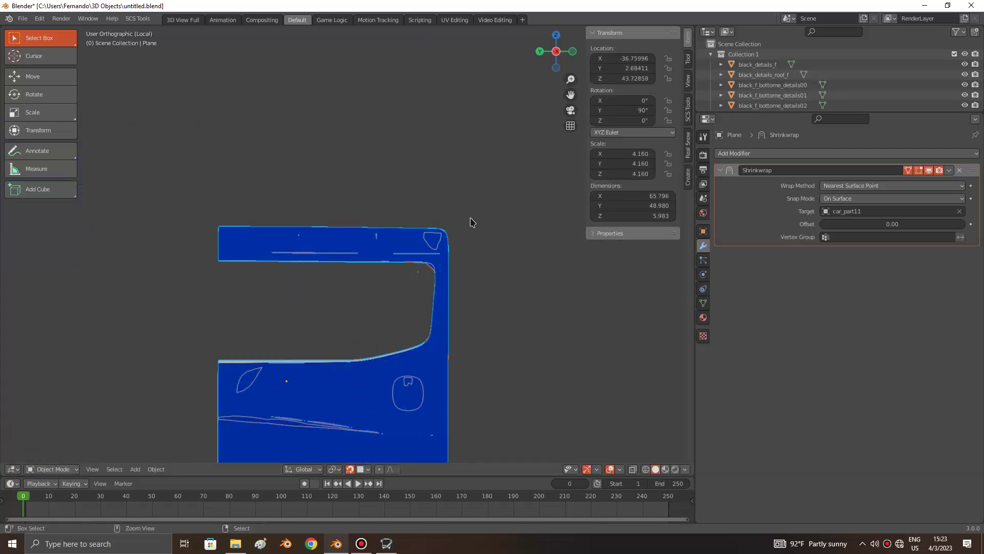
pyautogui.moveTo(472, 221); pyautogui.dragTo(471, 222, button='middle')
pyautogui.scroll(5, 387, 280)
pyautogui.press('Tab')
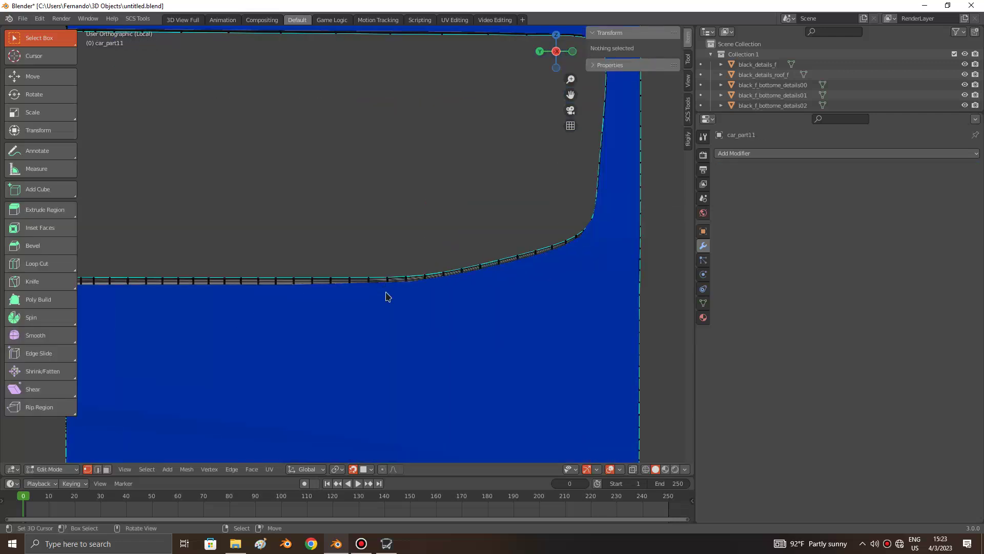
pyautogui.press('a')
pyautogui.scroll(-3, 412, 256)
pyautogui.hotkey('alt', 'a')
pyautogui.scroll(2, 417, 248)
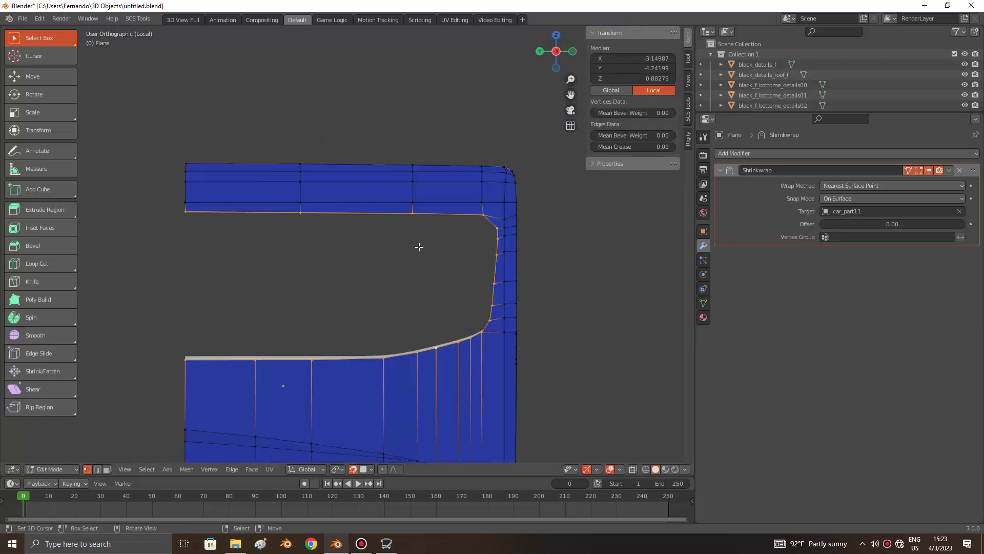
pyautogui.keyDown('alt'); pyautogui.click(417, 248); pyautogui.keyUp('alt')
pyautogui.scroll(3, 420, 247)
pyautogui.scroll(-3, 418, 247)
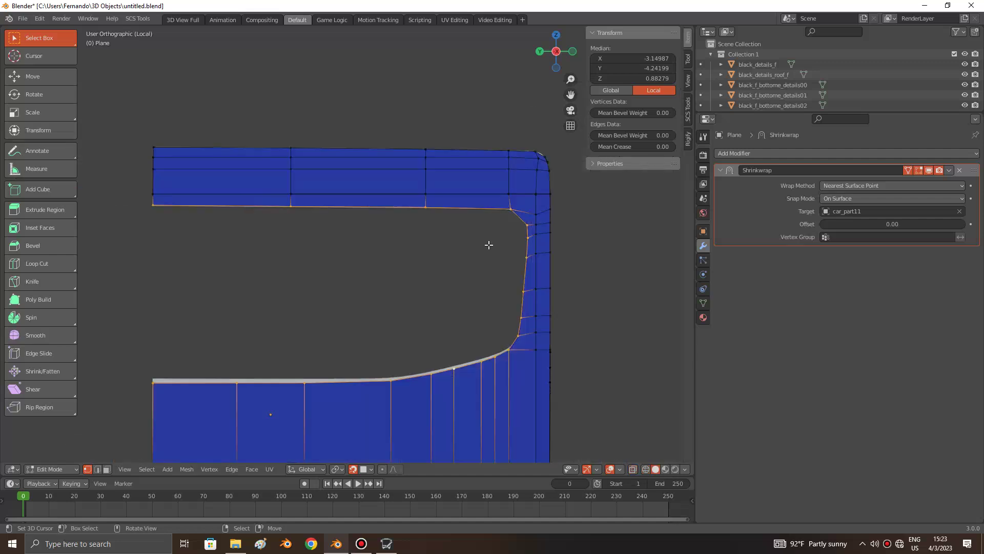
# Step: Pull the inner edge loop vertically and scale it along Z into a short lip
pyautogui.press('g')
pyautogui.press('z')
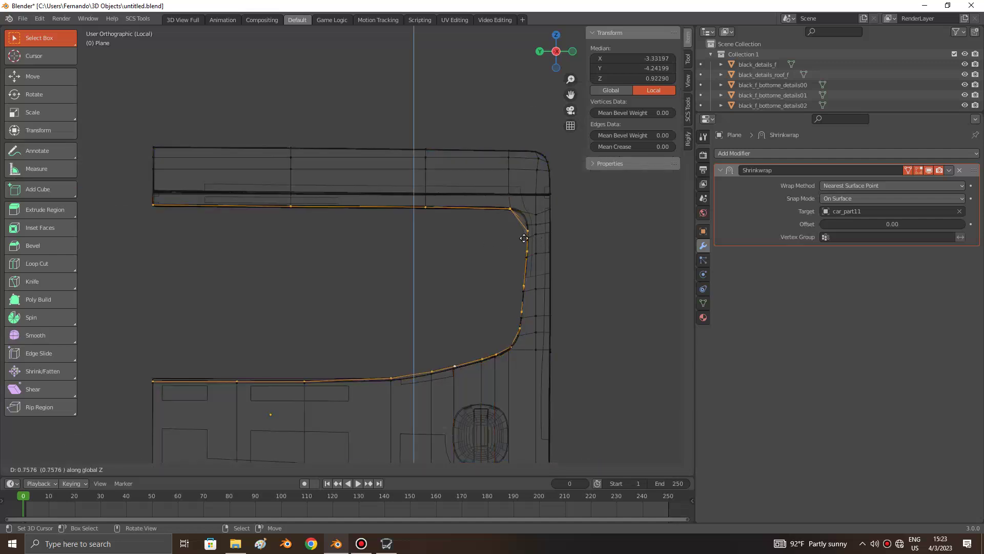
pyautogui.click(520, 243)
pyautogui.press('s')
pyautogui.press('z')
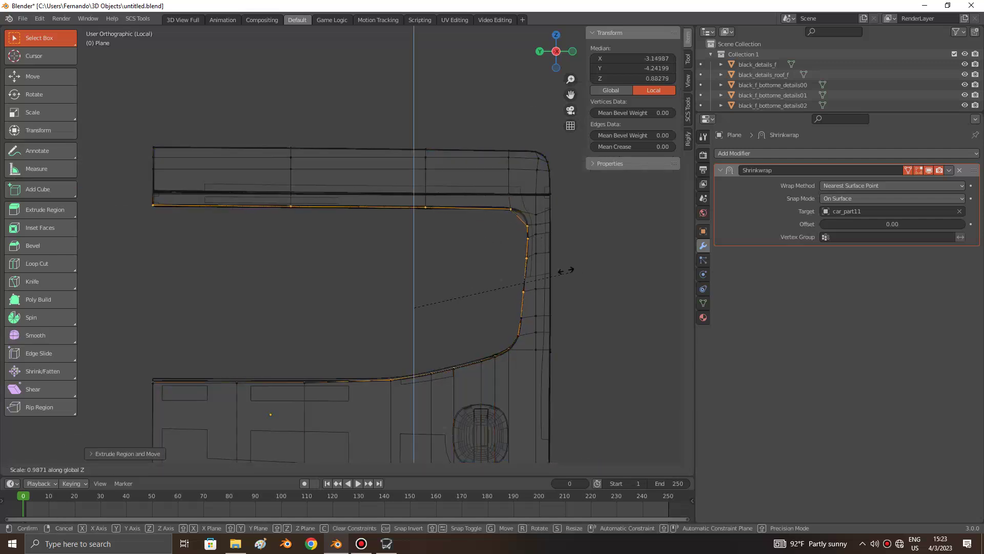
pyautogui.press('Escape')
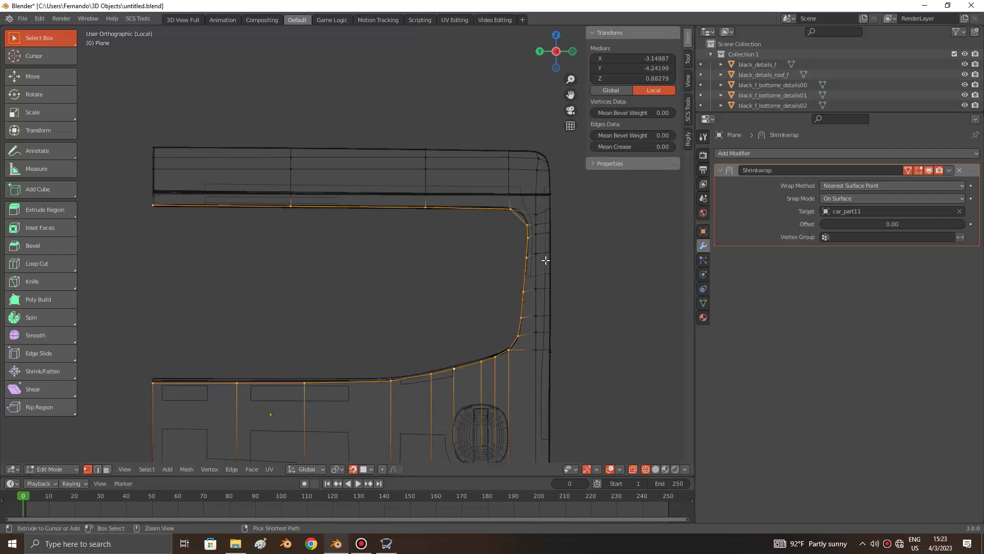
# Step: Return to Object Mode, orbit to a side view, then re-enter Edit Mode on the panel
pyautogui.press('a')
pyautogui.hotkey('alt', 'a')
pyautogui.press('Tab')
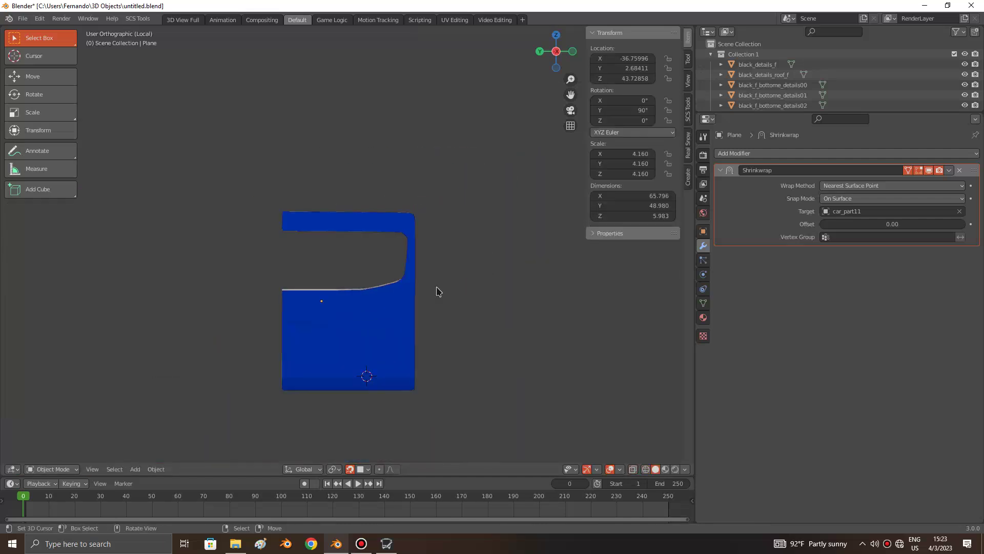
pyautogui.scroll(3, 437, 291)
pyautogui.moveTo(345, 316); pyautogui.dragTo(351, 310, button='middle')
pyautogui.press('Tab')
# Step: In see-through view, add a horizontal edge loop across the panel and slide it into place
pyautogui.hotkey('alt', 'z')
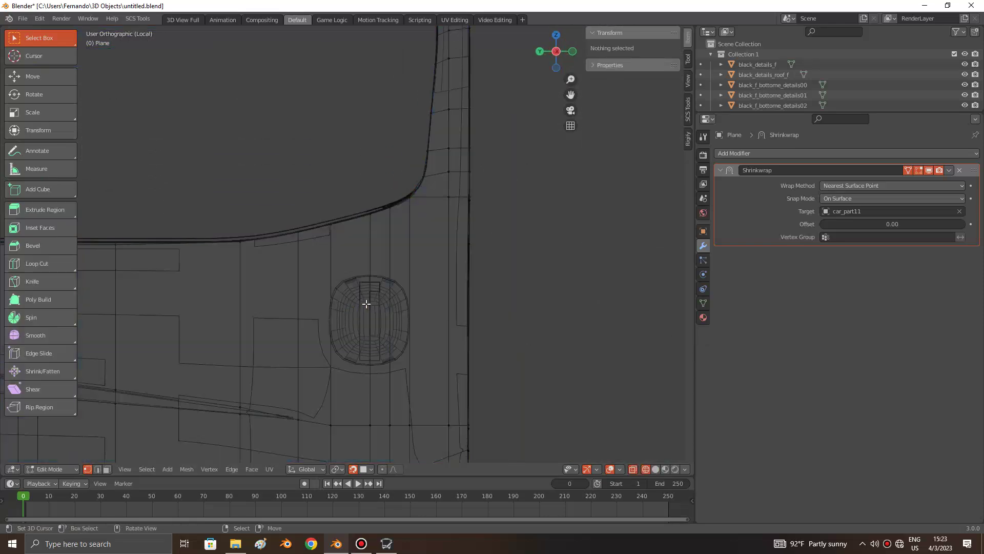
pyautogui.press('a')
pyautogui.scroll(-2, 366, 304)
pyautogui.scroll(1, 394, 291)
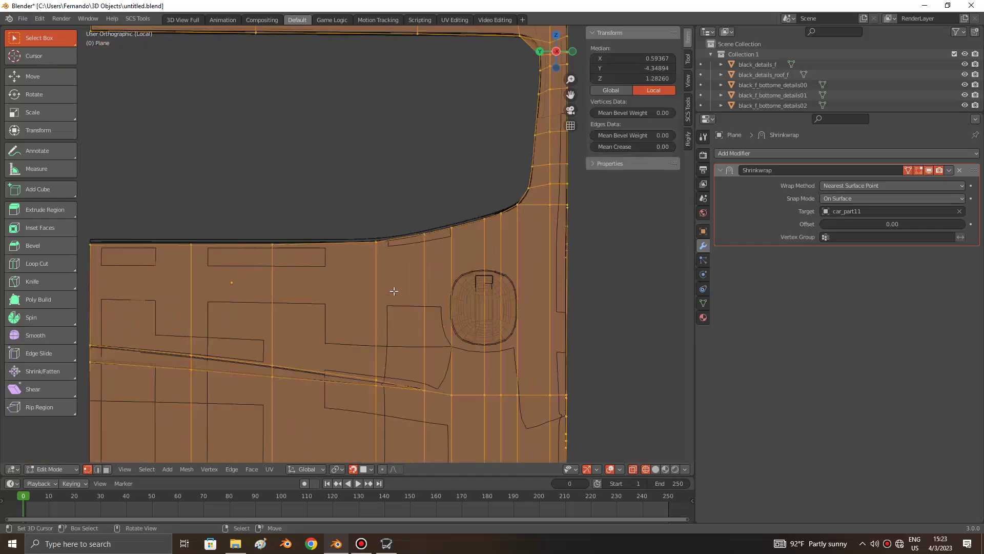
pyautogui.hotkey('ctrl', 'r')
pyautogui.click(436, 267)
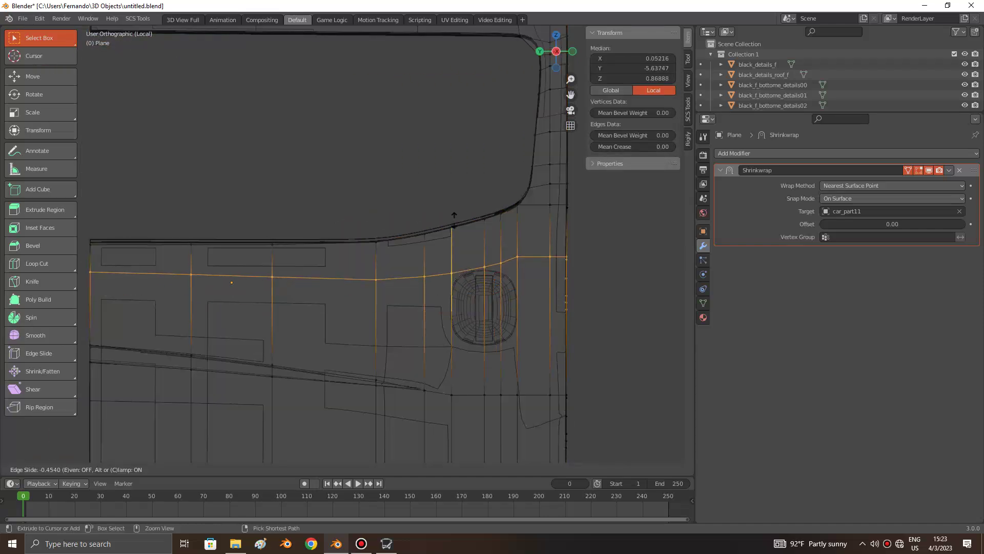
pyautogui.click(482, 261)
# Step: Pan toward the round recess and try a first knife point, then cancel it
pyautogui.press('a')
pyautogui.hotkey('alt', 'a')
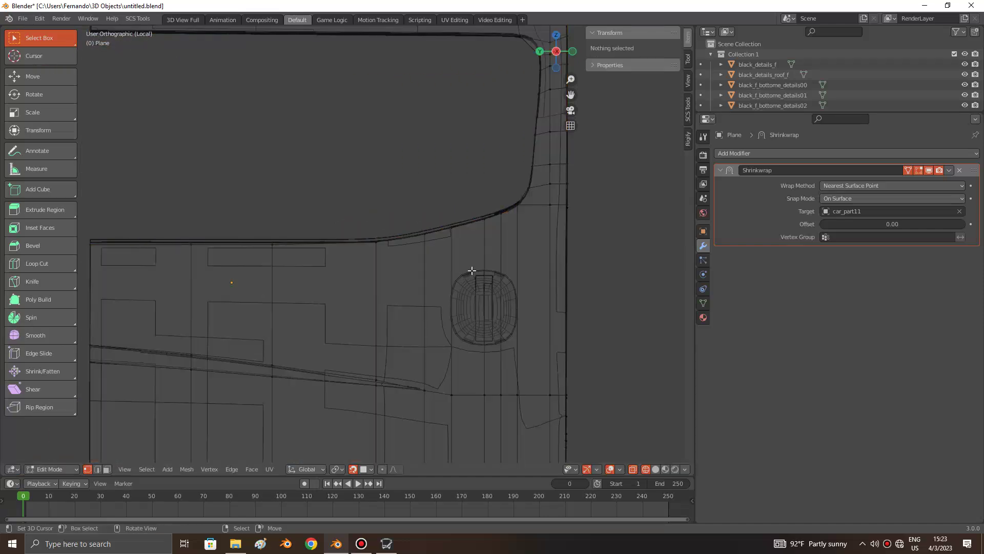
pyautogui.press('a')
pyautogui.hotkey('alt', 'a')
pyautogui.keyDown('shift'); pyautogui.moveTo(482, 269); pyautogui.dragTo(408, 264, button='middle'); pyautogui.keyUp('shift')
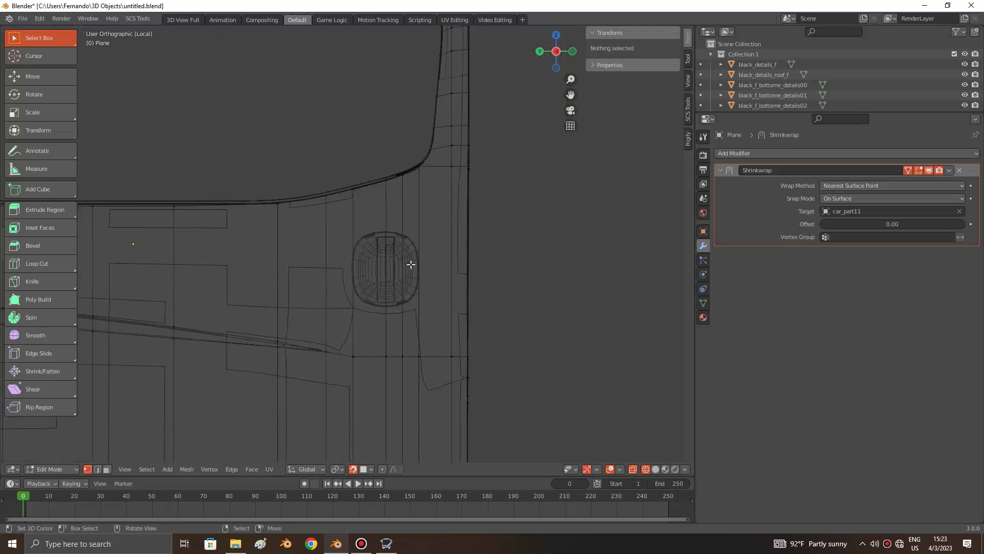
pyautogui.scroll(4, 410, 264)
pyautogui.press('a')
pyautogui.hotkey('alt', 'a')
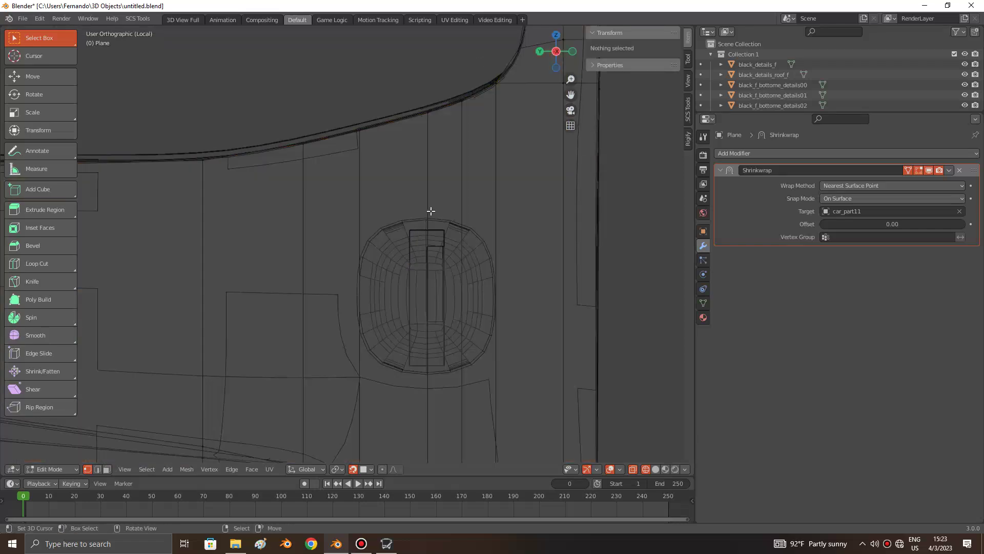
pyautogui.press('k')
pyautogui.click(428, 216)
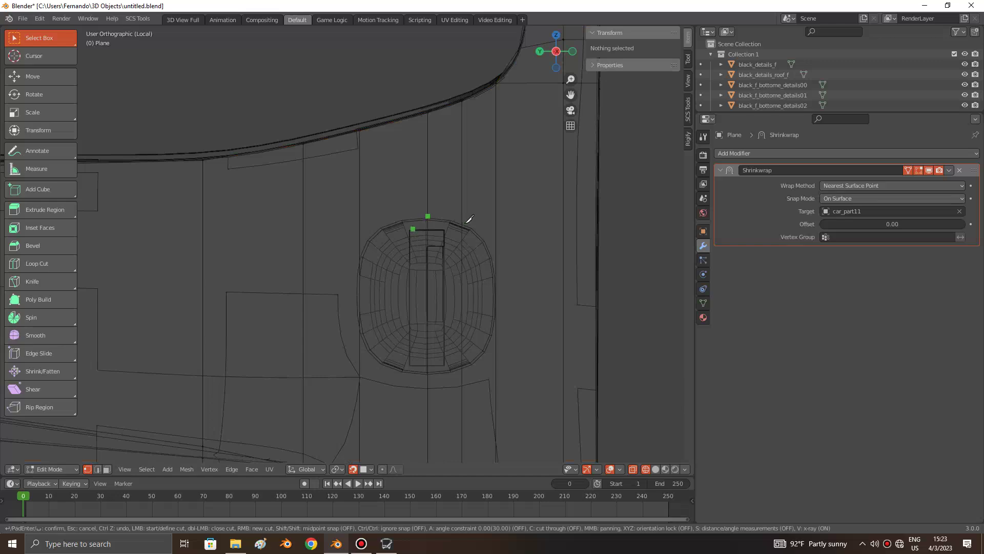
pyautogui.press('Escape')
pyautogui.scroll(-2, 467, 221)
# Step: Back in Object Mode with see-through off, toggle hidden objects and reselect the door panel Plane
pyautogui.press('Tab')
pyautogui.scroll(-2, 465, 226)
pyautogui.hotkey('alt', 'z')
pyautogui.scroll(2, 465, 227)
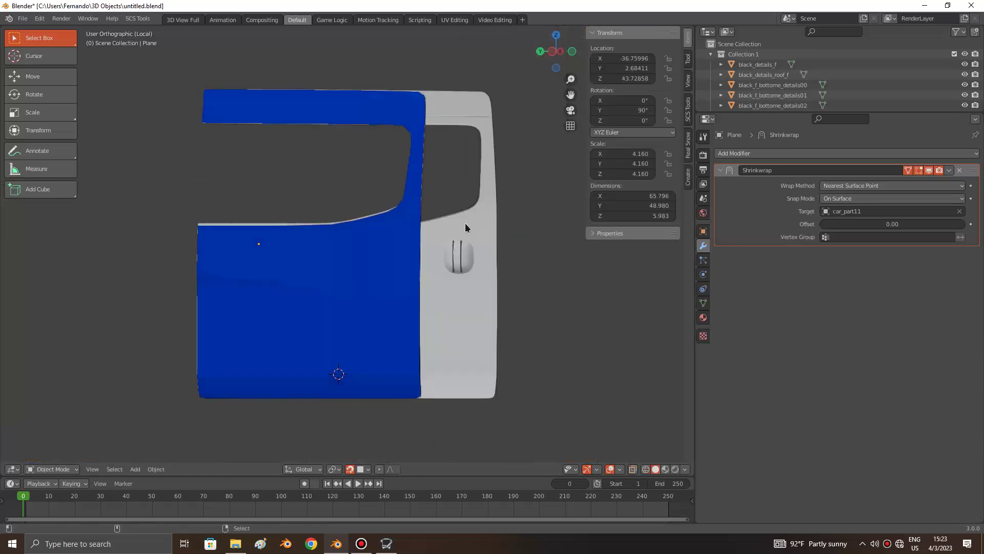
pyautogui.hotkey('shift', 'h')
pyautogui.hotkey('alt', 'h')
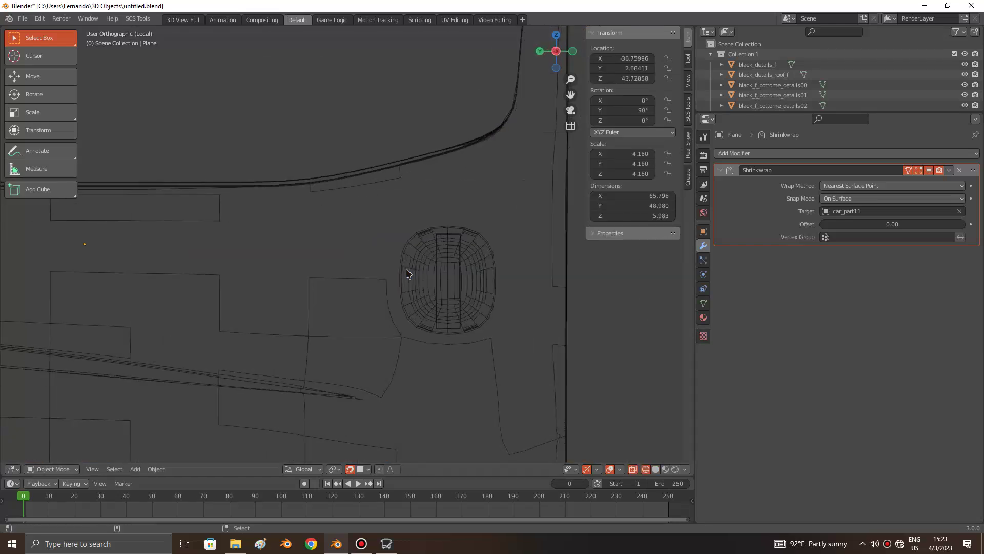
pyautogui.click(407, 259)
pyautogui.click(421, 172)
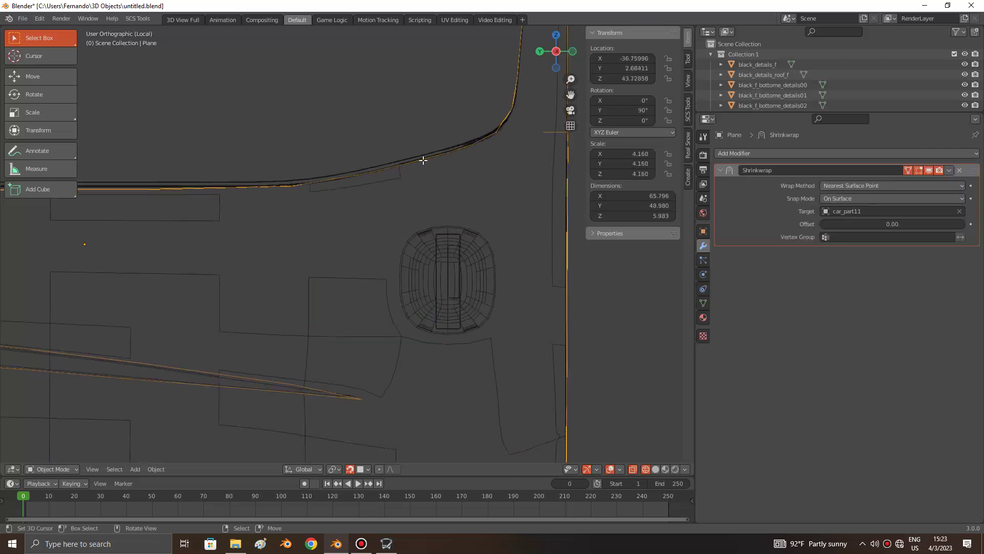
# Step: Enter Edit Mode on the Plane, select all, and begin a knife cut
pyautogui.press('Tab')
pyautogui.press('a')
pyautogui.scroll(1, 462, 291)
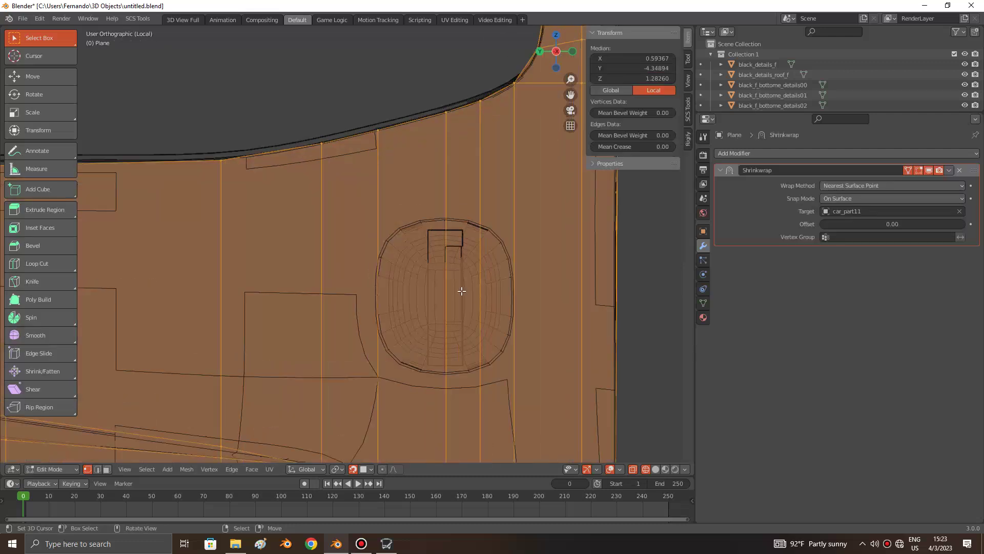
pyautogui.press('k')
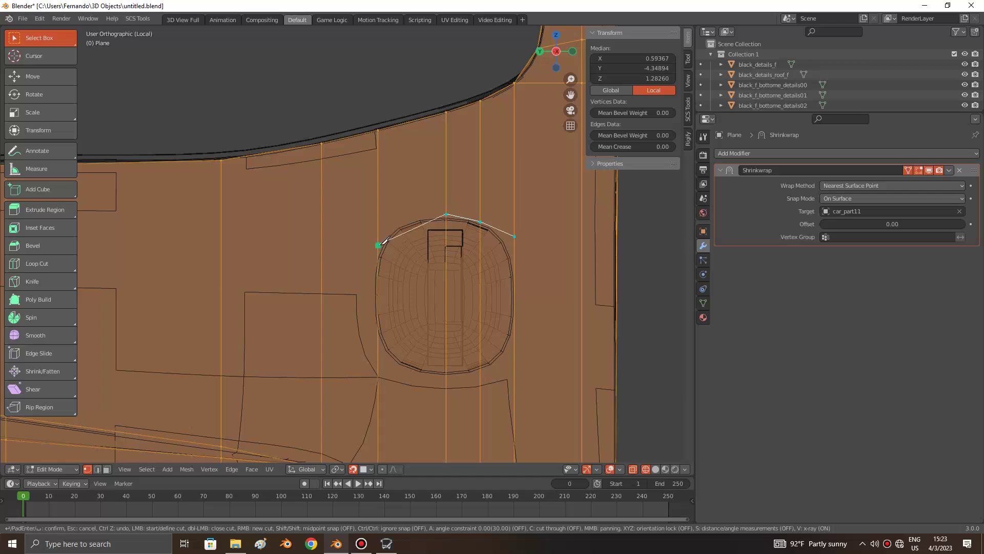
# Step: Cancel the knife and add a vertical edge loop beside the handle recess
pyautogui.rightClick(384, 297)
pyautogui.press('ctrl')
pyautogui.scroll(-5, 470, 266)
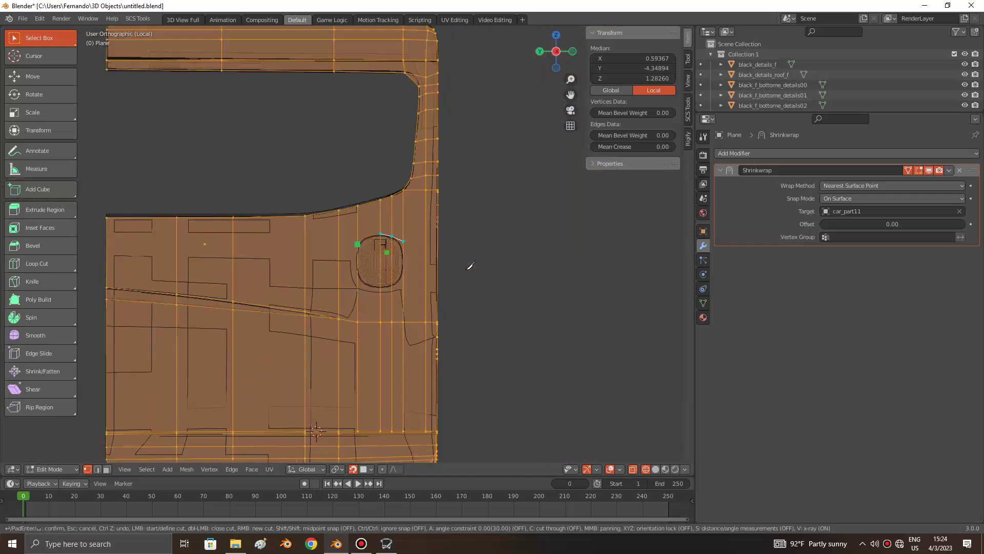
pyautogui.keyDown('shift'); pyautogui.scroll(-3, 487, 277); pyautogui.keyUp('shift')
pyautogui.scroll(2, 434, 245)
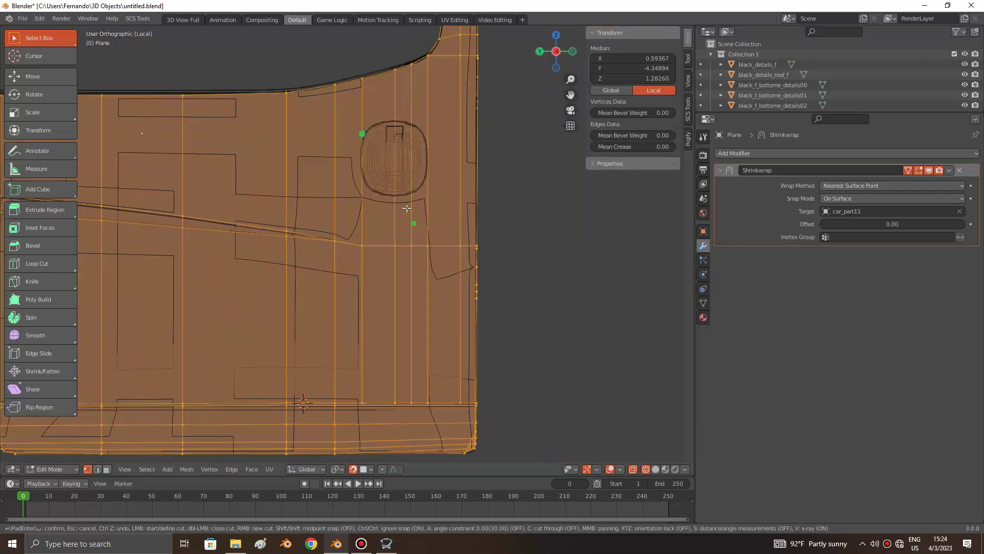
pyautogui.press('Escape')
pyautogui.hotkey('ctrl', 'r')
pyautogui.click(382, 73)
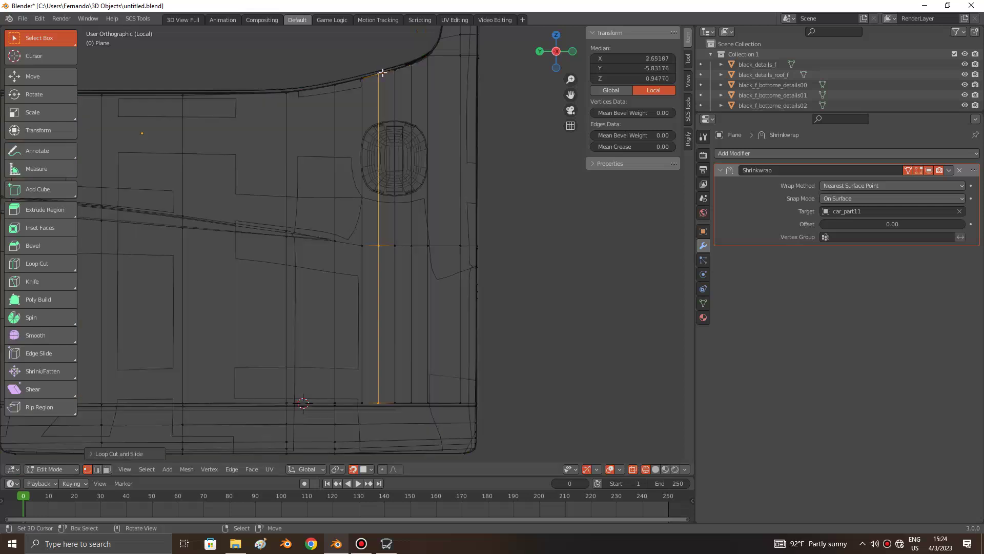
pyautogui.hotkey('alt', 'a')
pyautogui.scroll(2, 412, 200)
pyautogui.scroll(2, 414, 212)
pyautogui.scroll(1, 413, 212)
# Step: Knife-cut a closed outline around the recess and check it in solid shading
pyautogui.press('k')
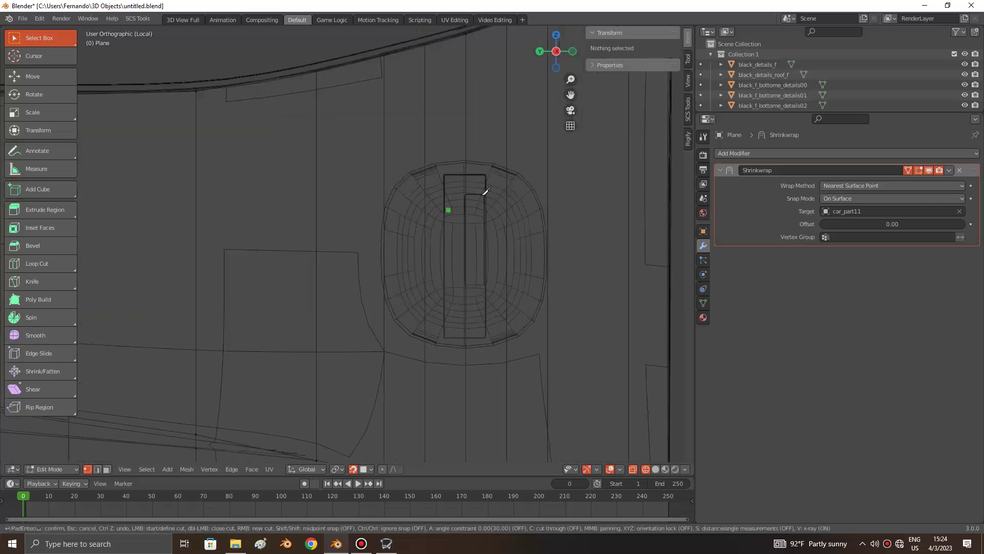
pyautogui.click(465, 160)
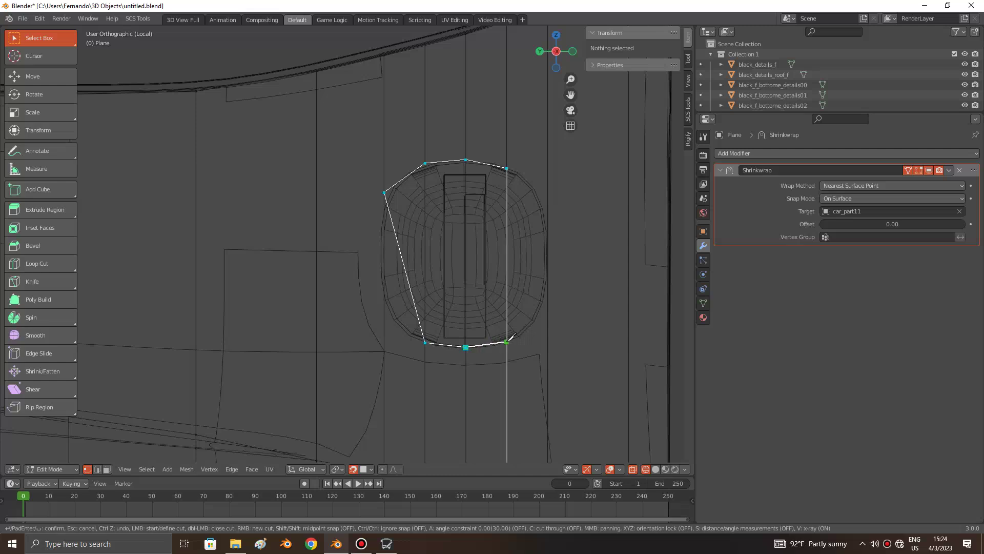
pyautogui.click(547, 318)
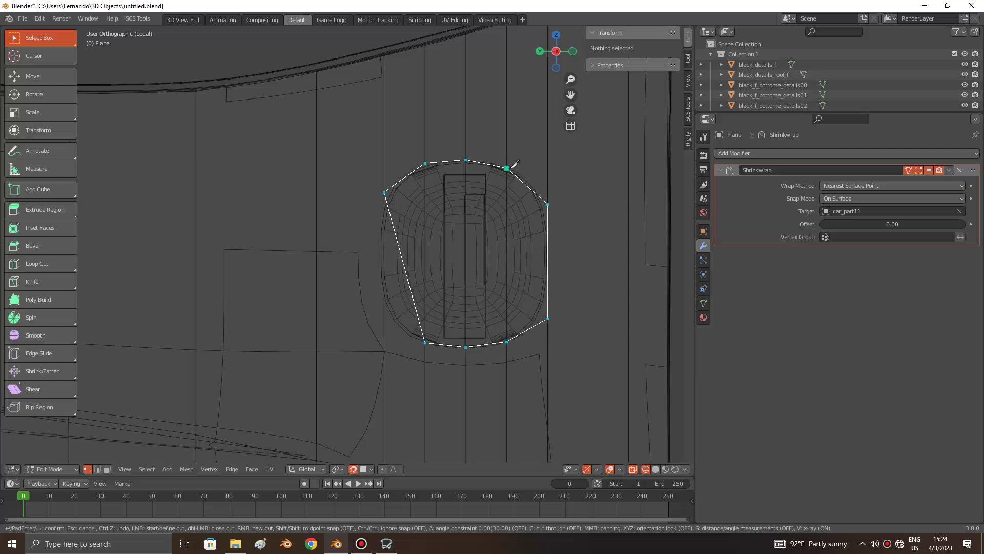
pyautogui.click(507, 168)
pyautogui.press('Return')
pyautogui.hotkey('alt', 'a')
pyautogui.hotkey('shift', 'z')
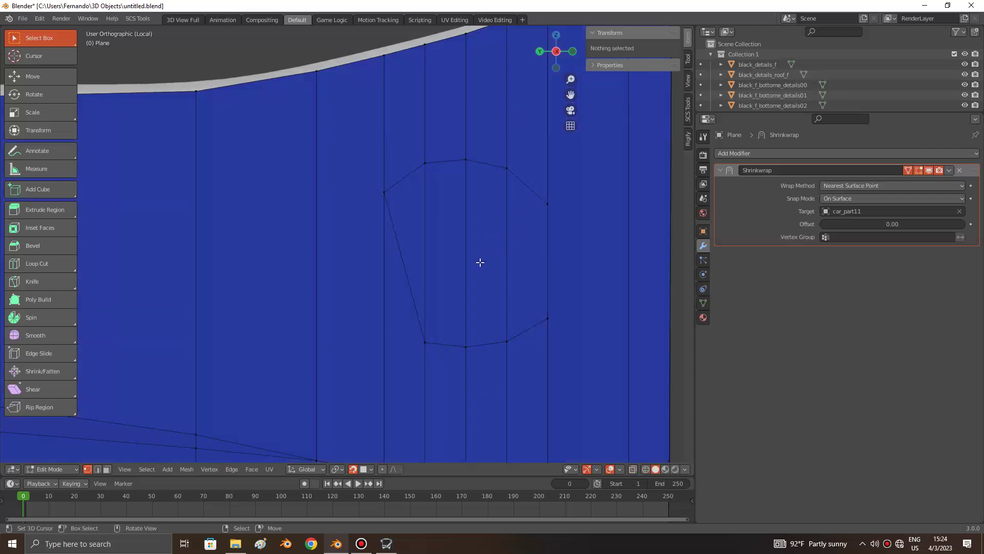
# Step: Select the connected mesh, abandon a second knife cut, and return to solid shading
pyautogui.hotkey('shift', 'z')
pyautogui.hotkey('ctrl', 'l')
pyautogui.press('j')
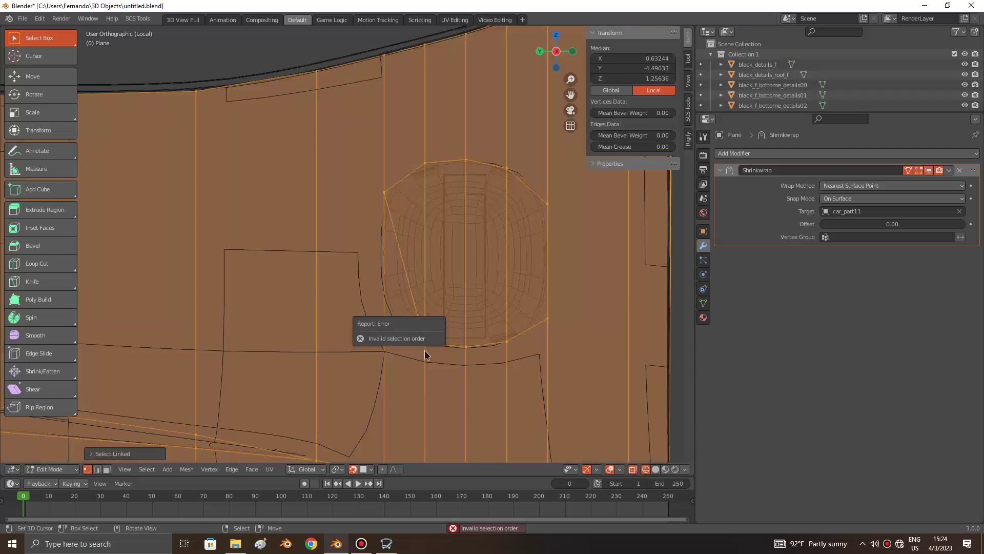
pyautogui.press('k')
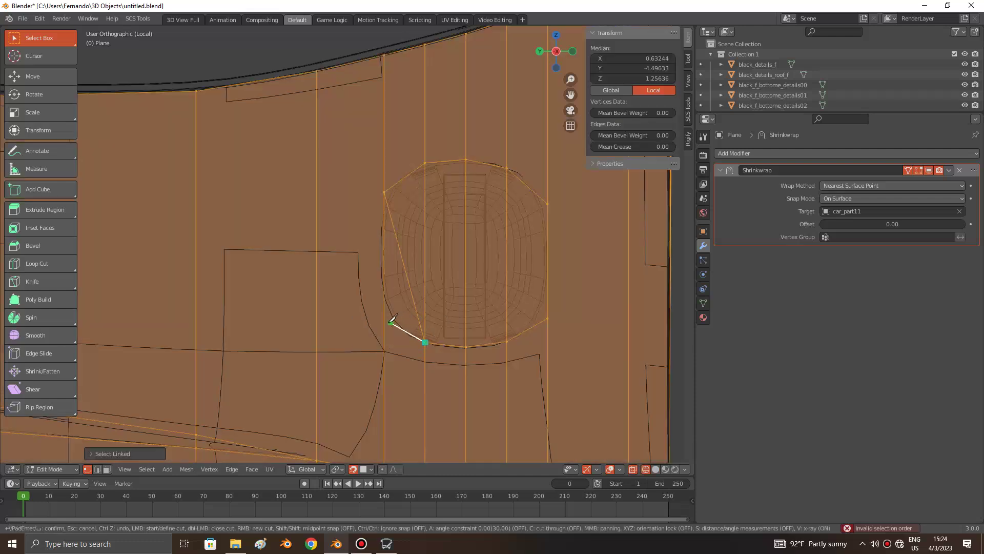
pyautogui.press('Return')
pyautogui.hotkey('alt', 'a')
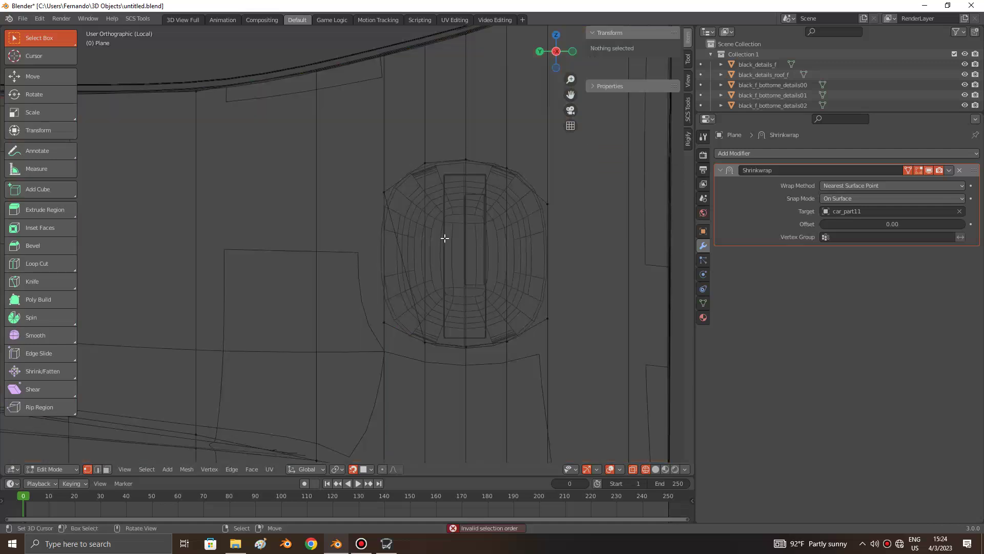
pyautogui.hotkey('shift', 'z')
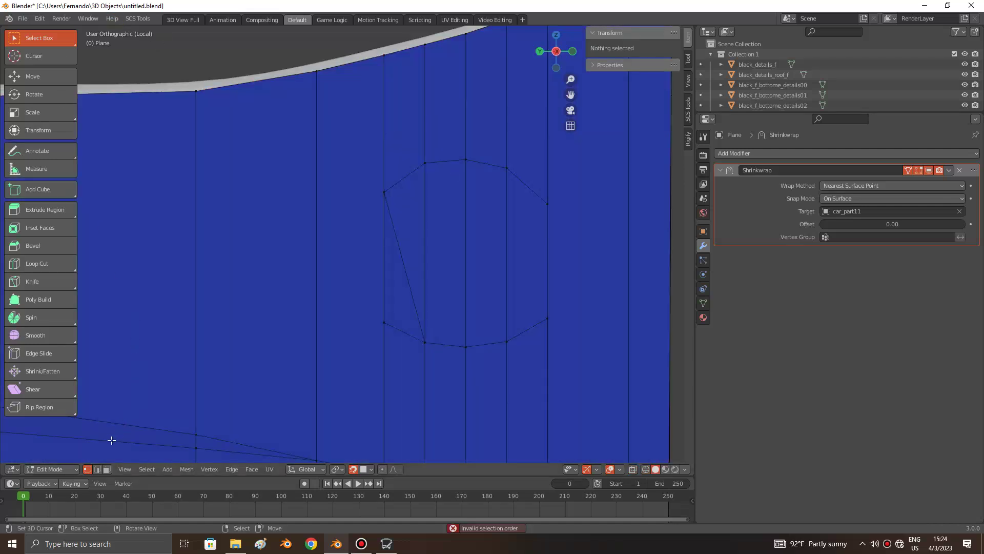
# Step: Select the four faces inside the knife outline and delete them to open a hole
pyautogui.keyDown('shift'); pyautogui.click(408, 225); pyautogui.keyUp('shift')
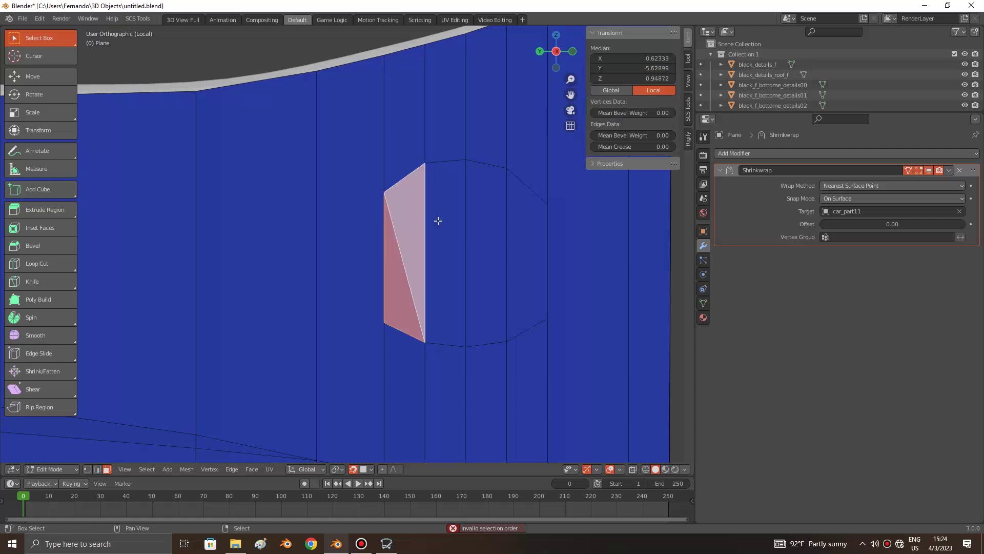
pyautogui.keyDown('shift'); pyautogui.click(445, 225); pyautogui.keyUp('shift')
pyautogui.keyDown('shift'); pyautogui.click(486, 226); pyautogui.keyUp('shift')
pyautogui.keyDown('shift'); pyautogui.click(531, 231); pyautogui.keyUp('shift')
pyautogui.press('x')
pyautogui.click(515, 256)
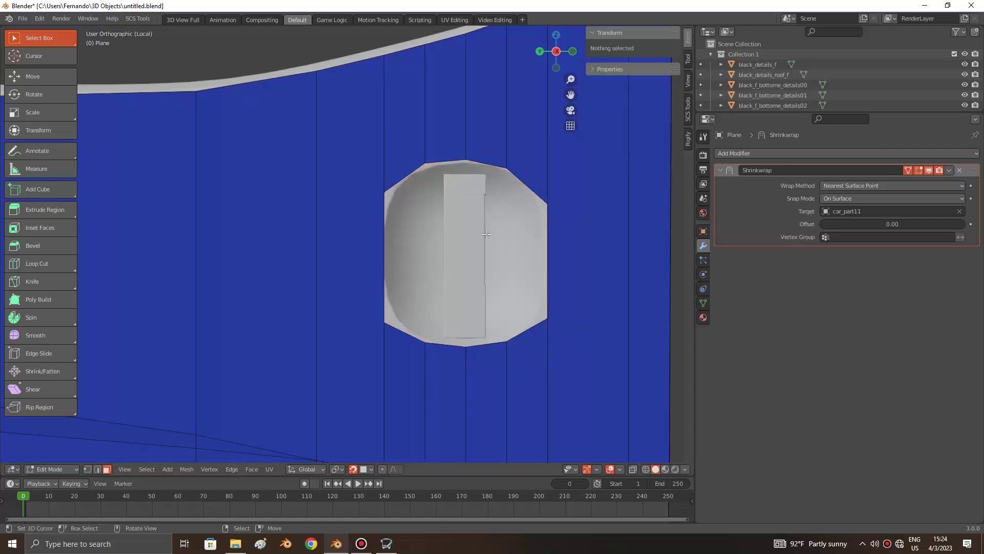
# Step: Return to Object Mode and try toggling the shrinkwrap modifier, undoing the change
pyautogui.press('a')
pyautogui.press('Tab')
pyautogui.press('Tab')
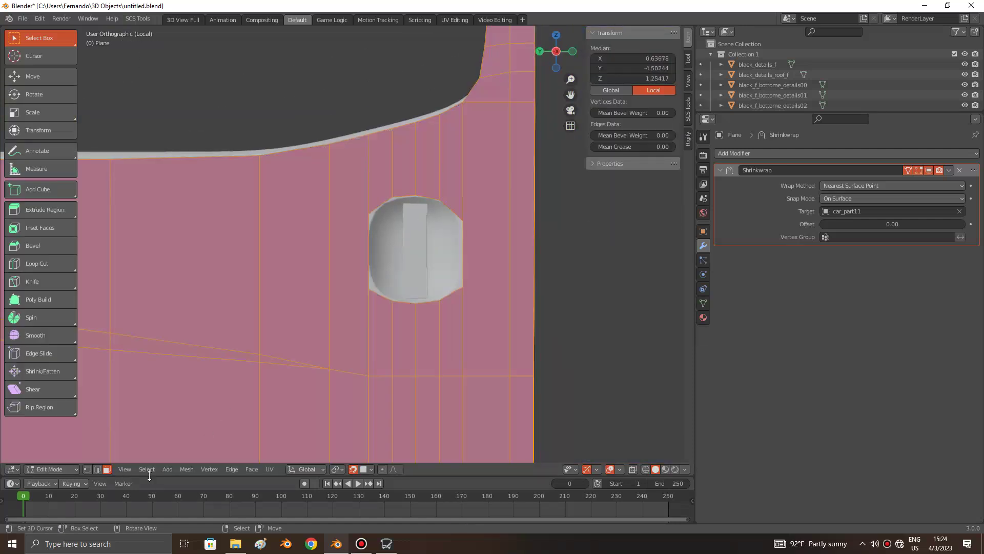
pyautogui.hotkey('alt', 'a')
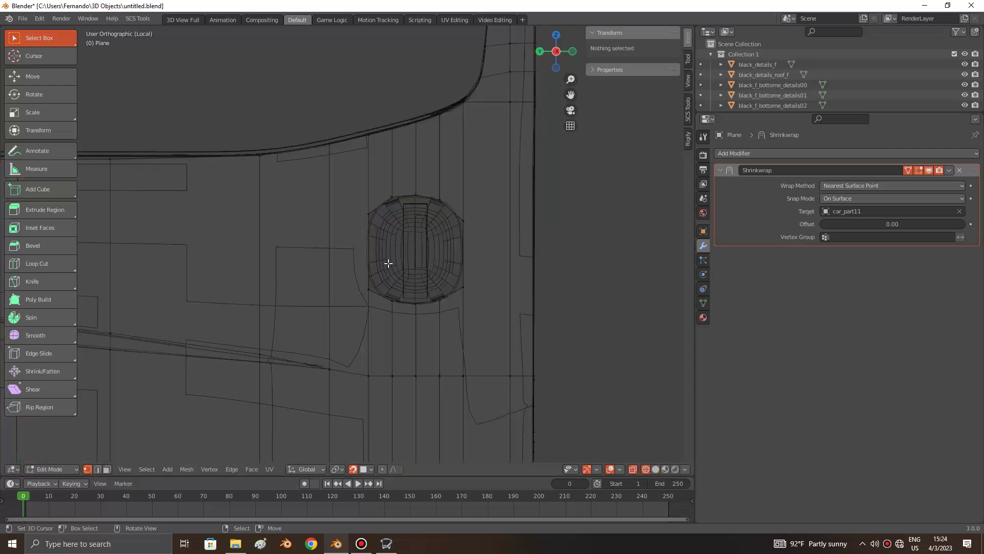
pyautogui.press('Tab')
pyautogui.scroll(-3, 328, 379)
pyautogui.scroll(-3, 374, 66)
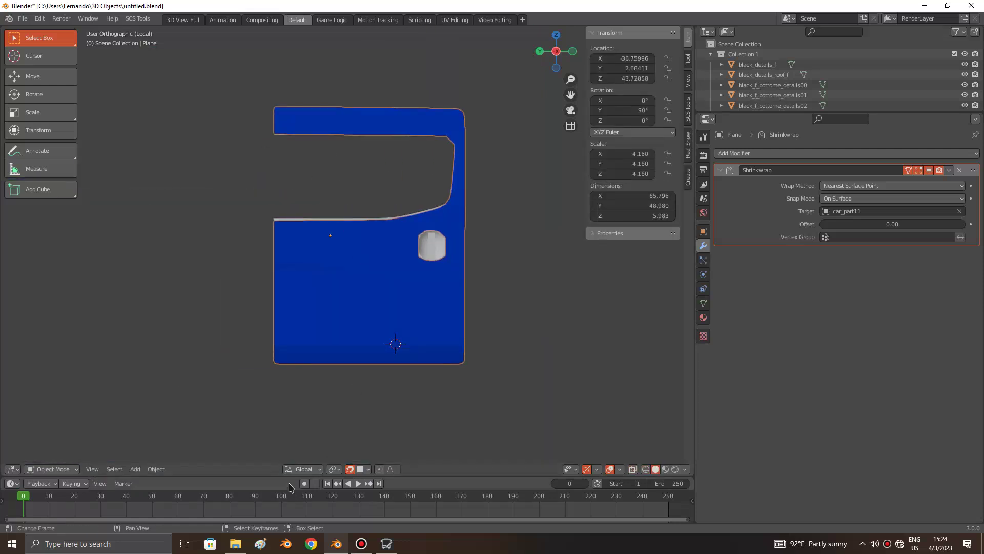
pyautogui.click(928, 173)
pyautogui.hotkey('ctrl', 'z')
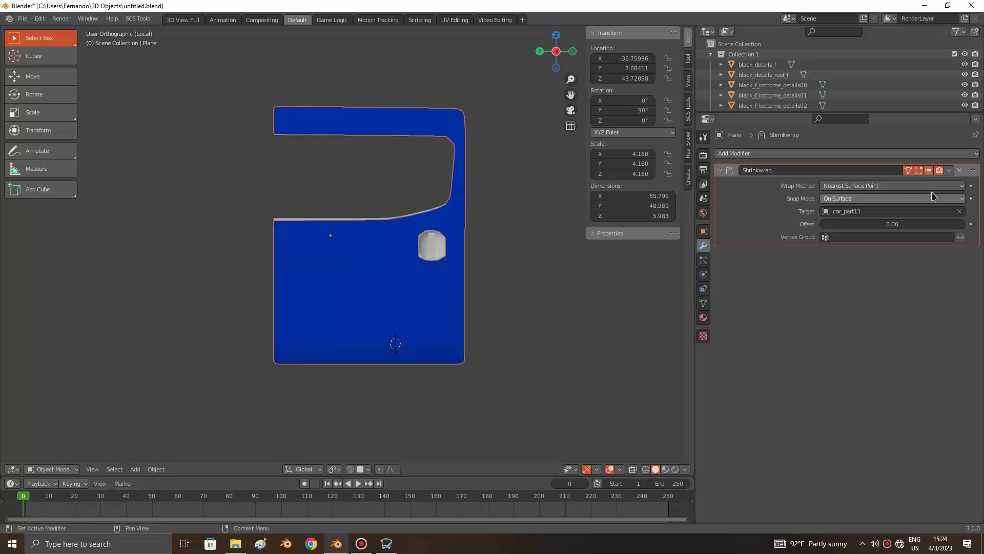
# Step: Apply the shrinkwrap modifier and enter Edit Mode in wireframe, centred on the hole
pyautogui.click(949, 170)
pyautogui.click(931, 189)
pyautogui.press('Tab')
pyautogui.scroll(2, 378, 277)
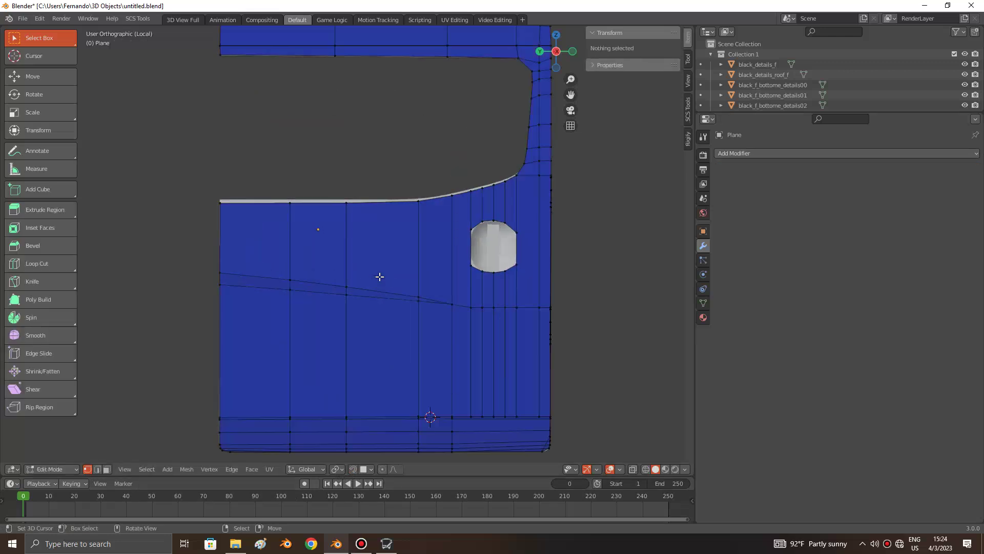
pyautogui.scroll(-1, 379, 277)
pyautogui.scroll(1, 379, 277)
pyautogui.scroll(2, 380, 277)
pyautogui.keyDown('shift'); pyautogui.moveTo(380, 277); pyautogui.dragTo(279, 260, button='middle'); pyautogui.keyUp('shift')
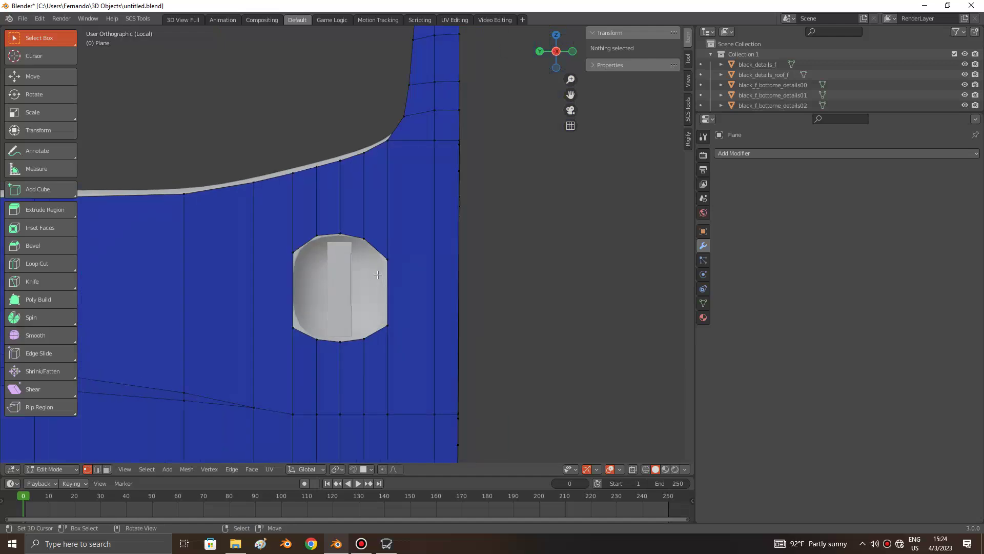
pyautogui.hotkey('shift', 'z')
pyautogui.scroll(3, 278, 260)
# Step: Move two rim vertices of the recess, raising its corner vertex
pyautogui.click(270, 255)
pyautogui.scroll(2, 270, 254)
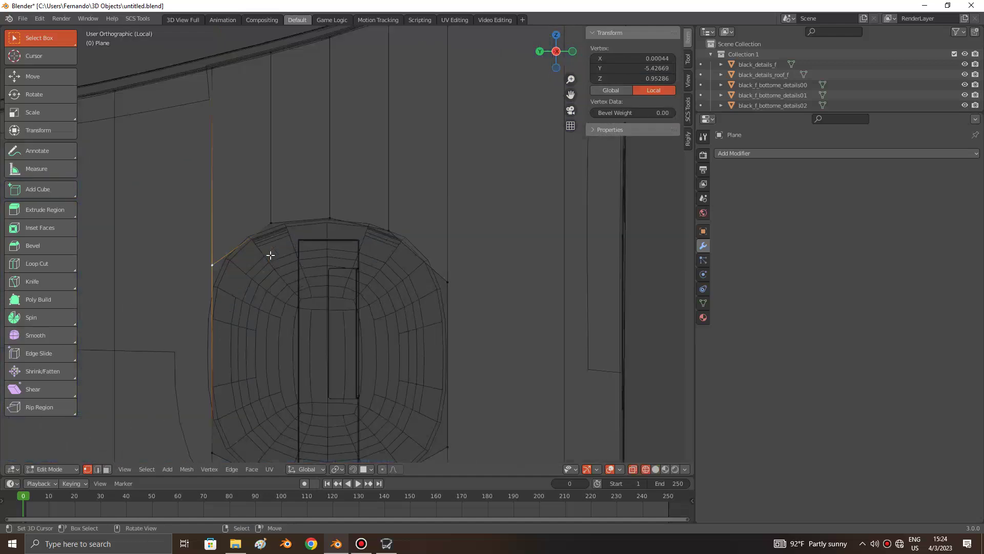
pyautogui.press('g')
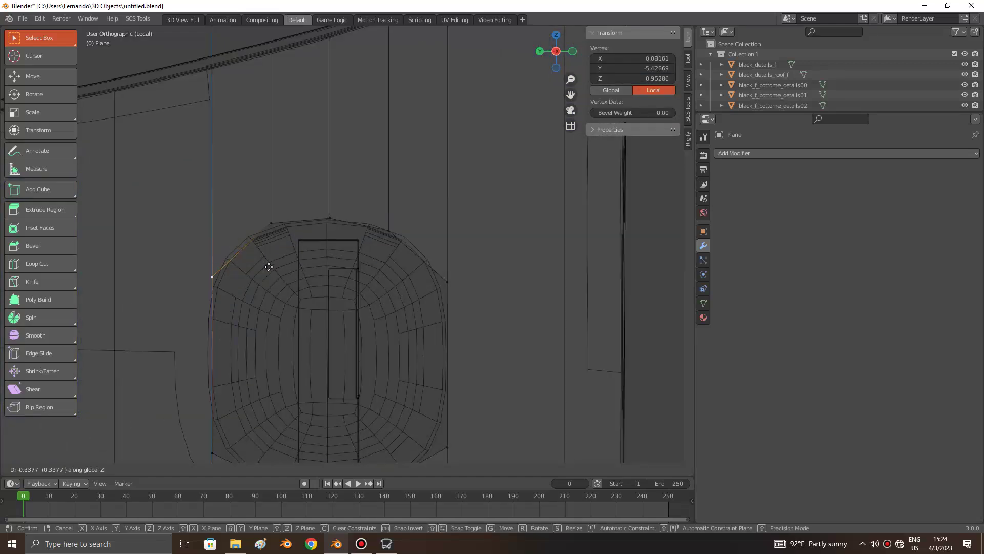
pyautogui.click(269, 267)
pyautogui.press('a')
pyautogui.click(298, 222)
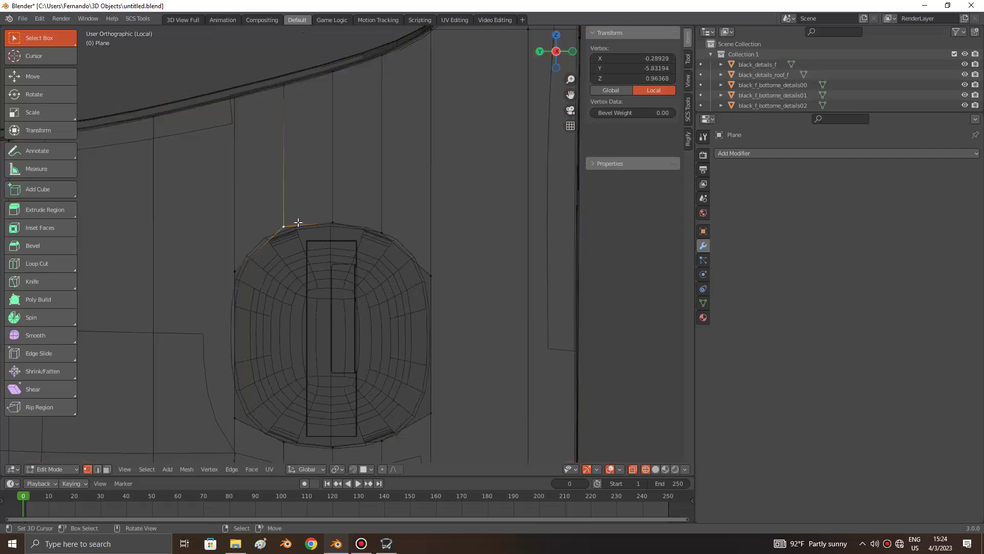
pyautogui.press('g')
pyautogui.click(281, 232)
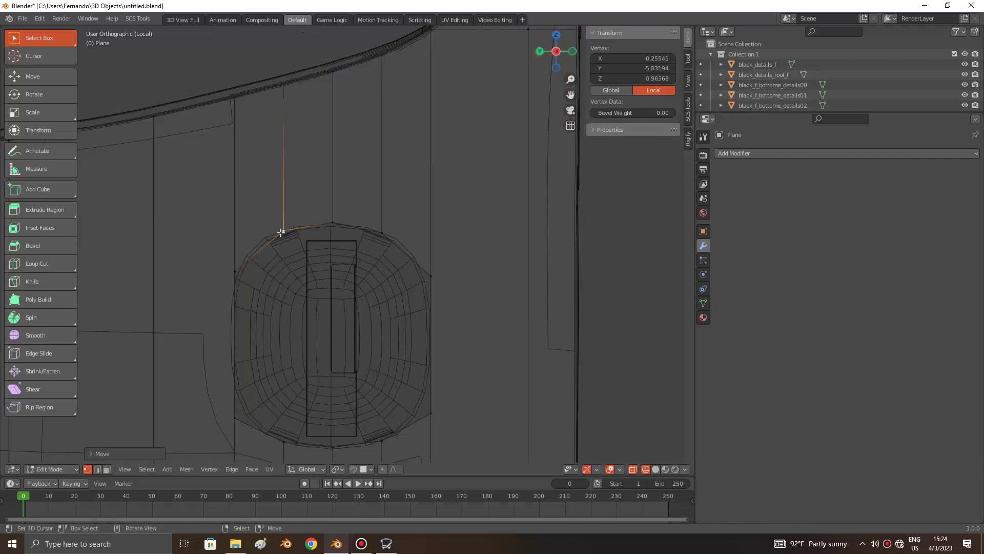
pyautogui.press('a')
pyautogui.hotkey('alt', 'a')
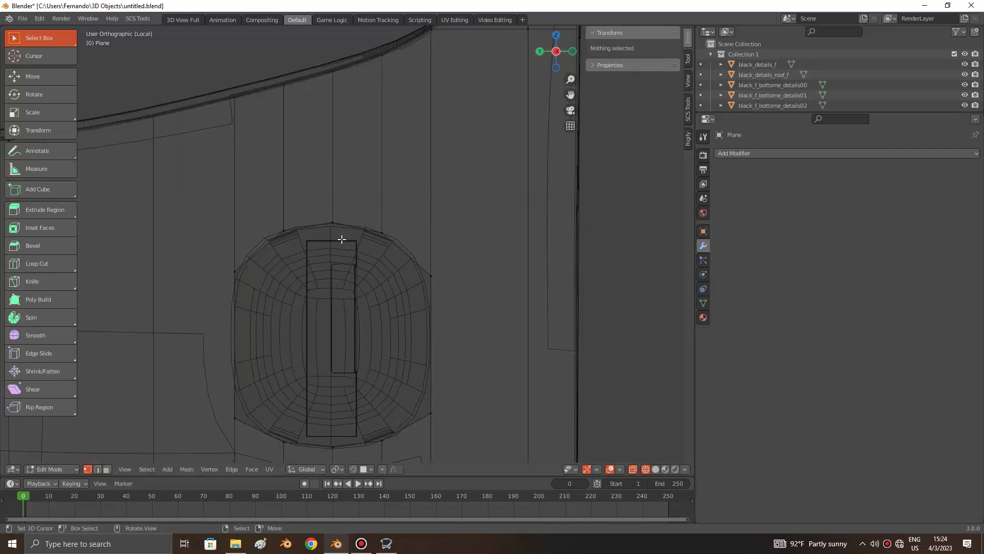
# Step: Extrude the recess boundary loop and scale it inward, checking it in solid shading
pyautogui.keyDown('alt'); pyautogui.click(426, 257); pyautogui.keyUp('alt')
pyautogui.press('e')
pyautogui.press('s')
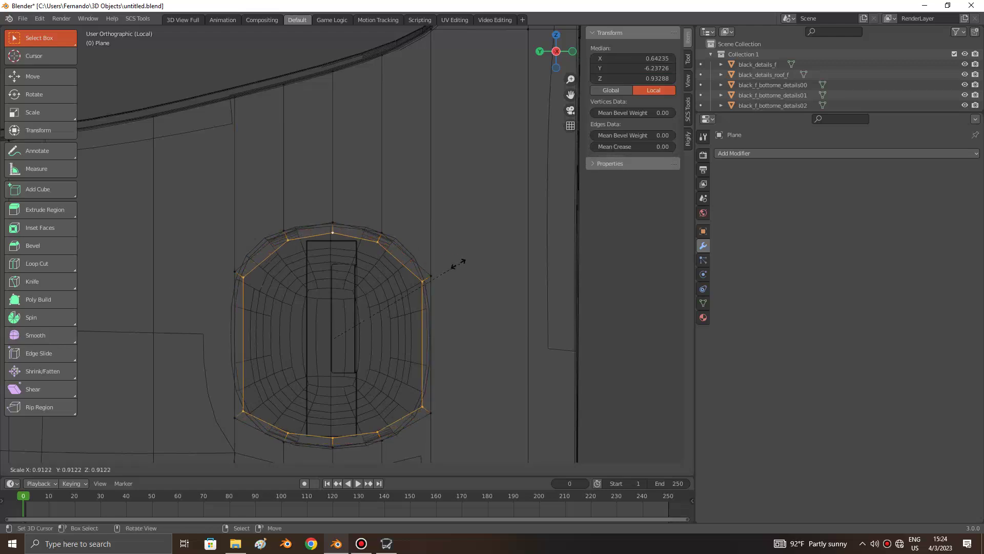
pyautogui.click(476, 279)
pyautogui.hotkey('shift', 'z')
pyautogui.scroll(1, 485, 288)
pyautogui.press('s')
pyautogui.click(469, 289)
pyautogui.hotkey('shift', 'z')
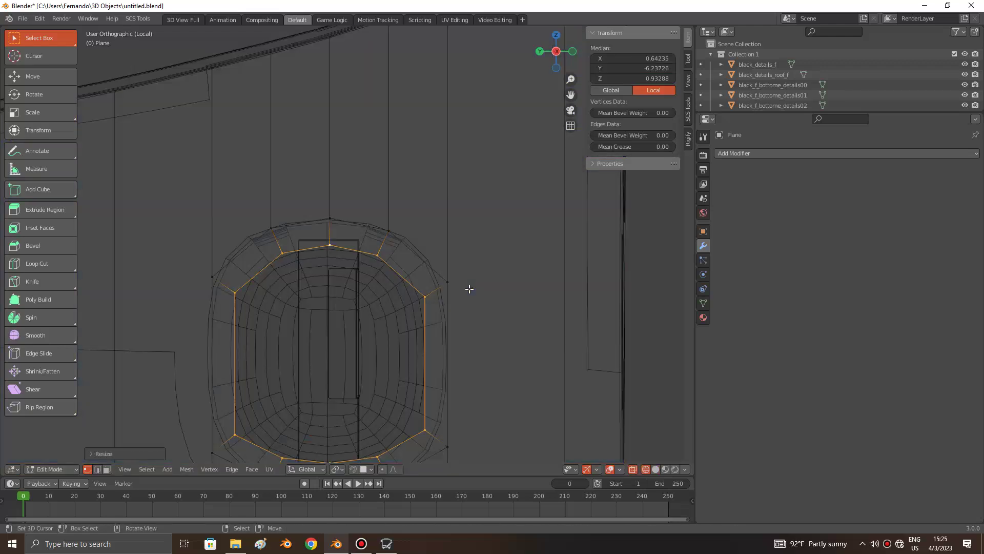
pyautogui.moveTo(469, 289)
pyautogui.mouseDown(button='middle')
pyautogui.moveTo(414, 288)
pyautogui.moveTo(364, 239)
pyautogui.mouseUp(button='middle')
pyautogui.hotkey('shift', 'z')
pyautogui.scroll(3, 468, 288)
pyautogui.scroll(2, 364, 239)
# Step: Add an edge loop near the top of the handle recess and switch to X-ray wireframe
pyautogui.click(353, 226)
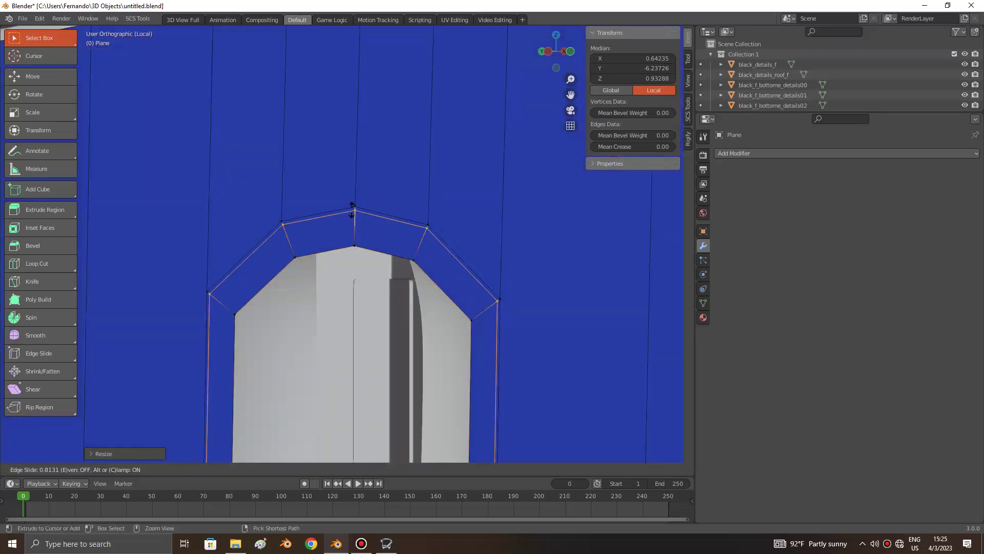
pyautogui.click(352, 209)
pyautogui.moveTo(341, 234); pyautogui.dragTo(330, 248, button='middle')
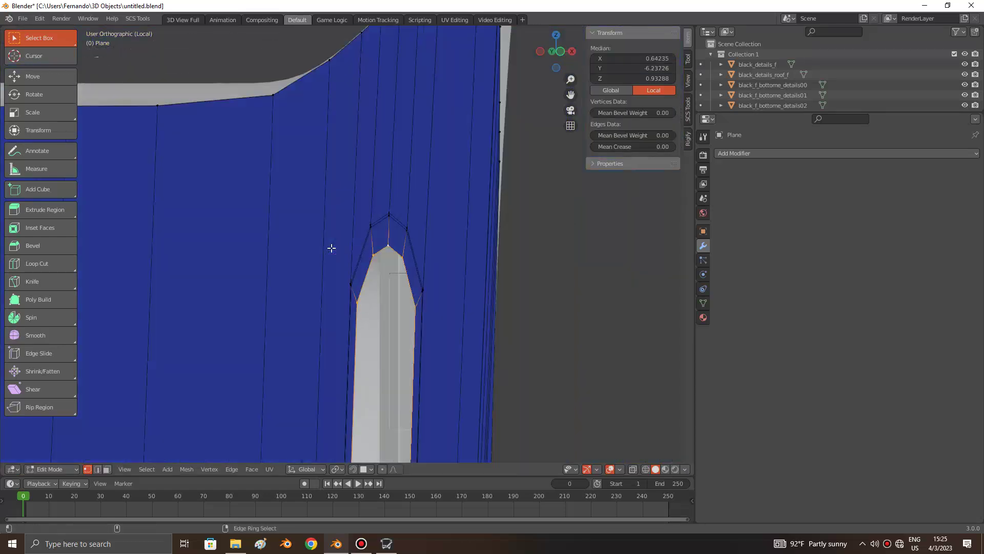
pyautogui.hotkey('shift', 'z')
pyautogui.moveTo(343, 300)
pyautogui.mouseDown(button='middle')
pyautogui.moveTo(353, 297)
pyautogui.moveTo(343, 299)
pyautogui.mouseUp(button='middle')
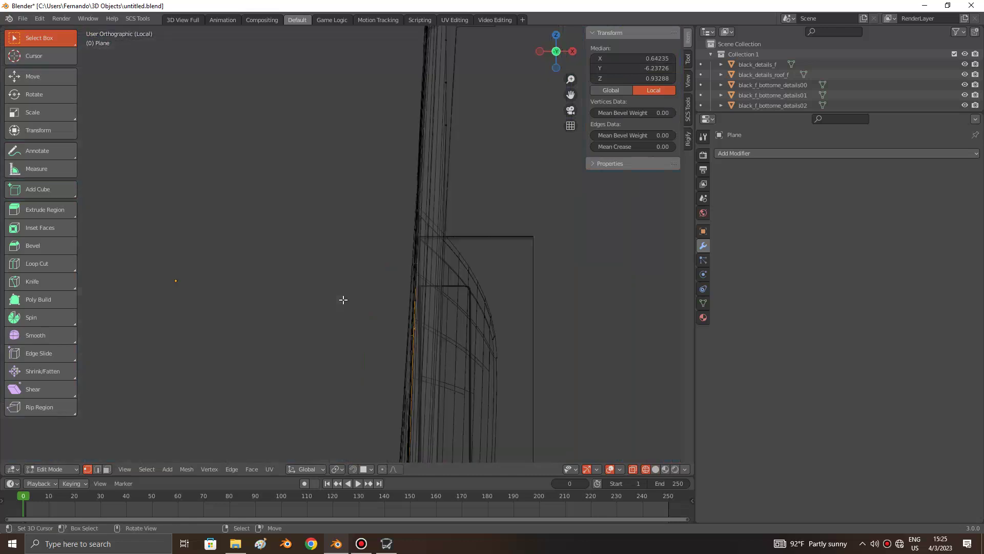
# Step: Push the new loop deeper into the panel along the X axis
pyautogui.press('g')
pyautogui.press('y')
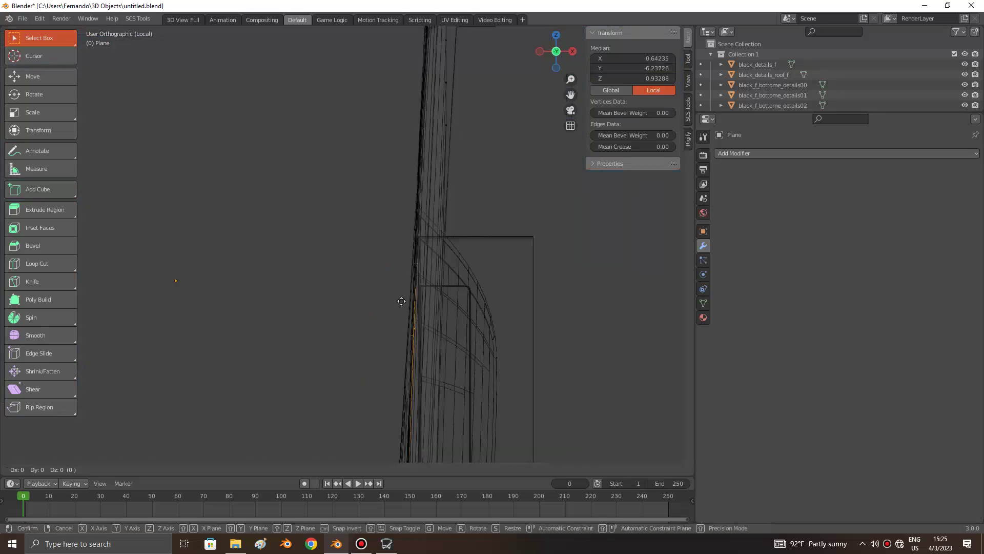
pyautogui.press('x')
pyautogui.click(437, 308)
pyautogui.scroll(-4, 443, 308)
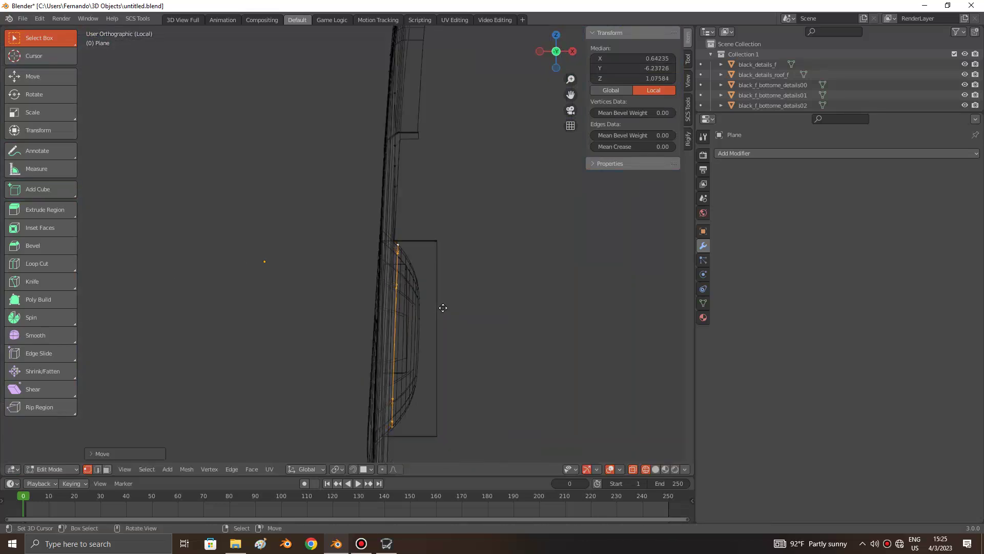
# Step: Extrude and shrink the loop, then merge it at center into one vertex
pyautogui.press('e')
pyautogui.press('s')
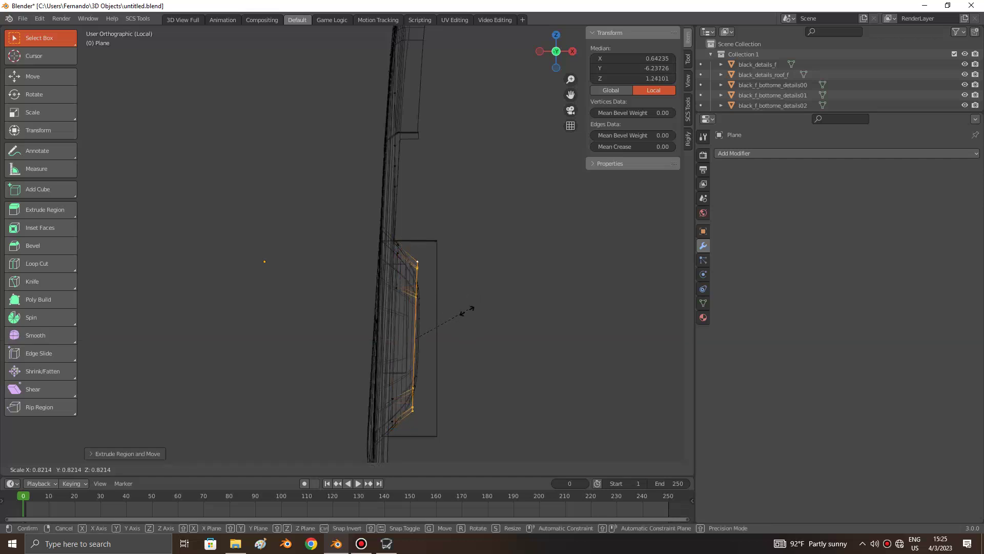
pyautogui.click(456, 318)
pyautogui.press('g')
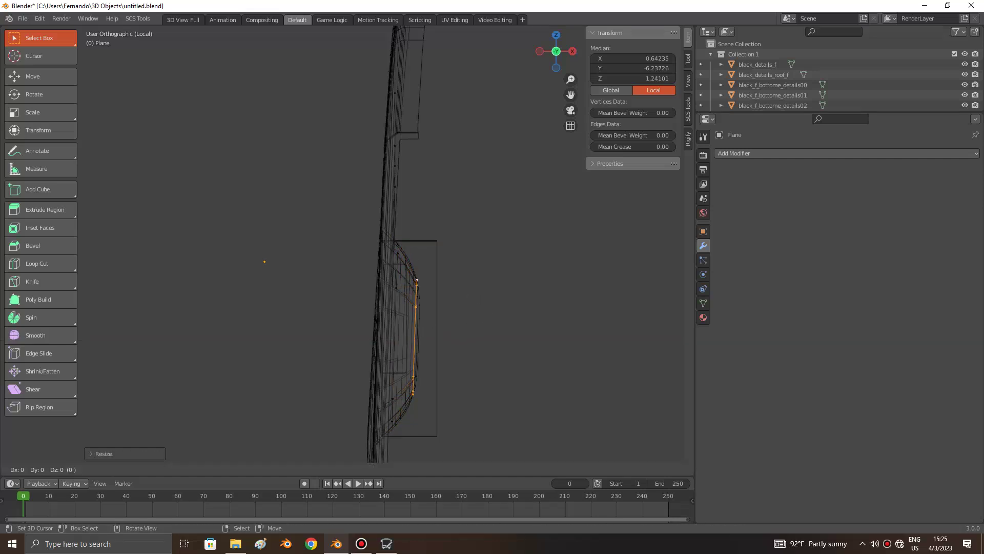
pyautogui.click(464, 313)
pyautogui.press('m')
pyautogui.click(450, 314)
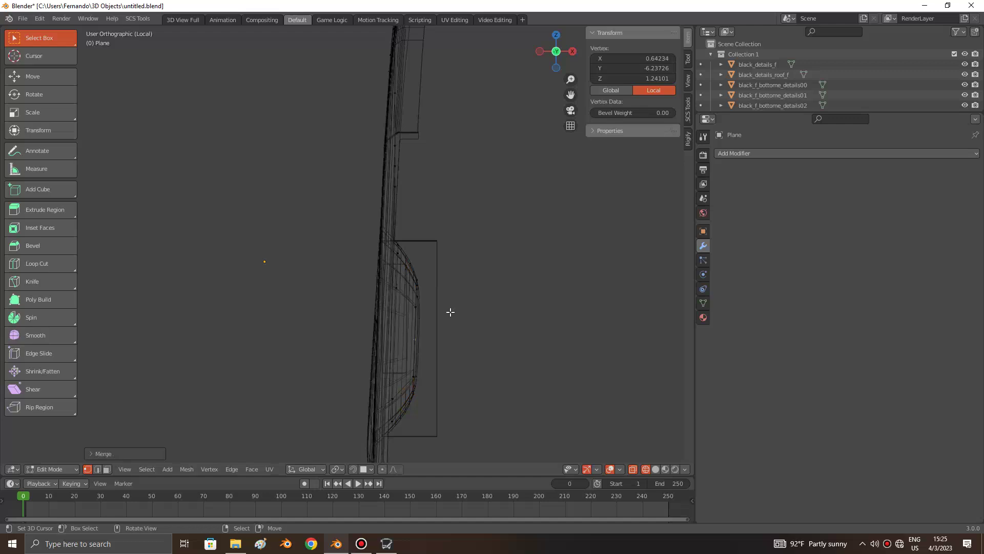
# Step: Move the merged vertex along X to set its depth, then return to solid Object Mode
pyautogui.scroll(2, 450, 312)
pyautogui.scroll(1, 450, 312)
pyautogui.press('g')
pyautogui.press('x')
pyautogui.click(457, 312)
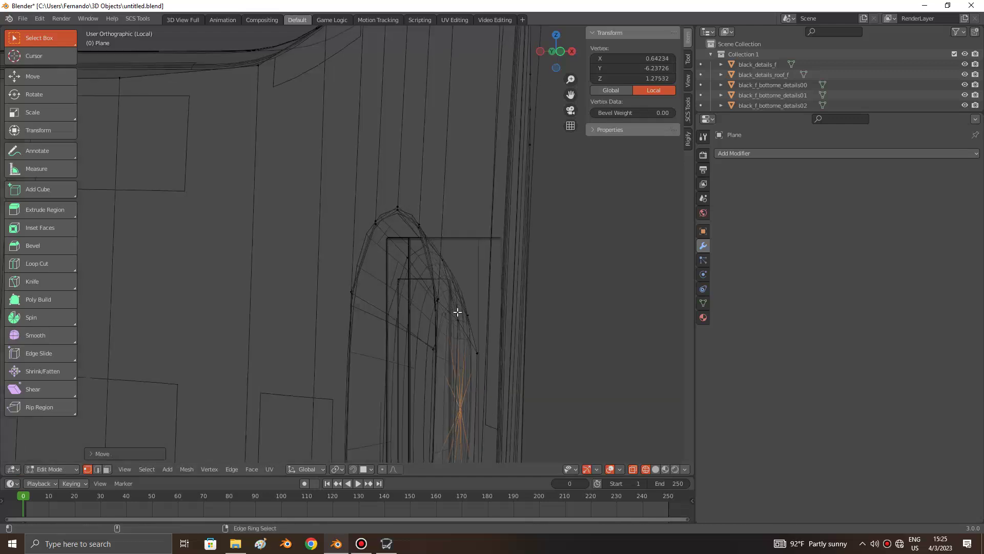
pyautogui.hotkey('shift', 'z')
pyautogui.press('Tab')
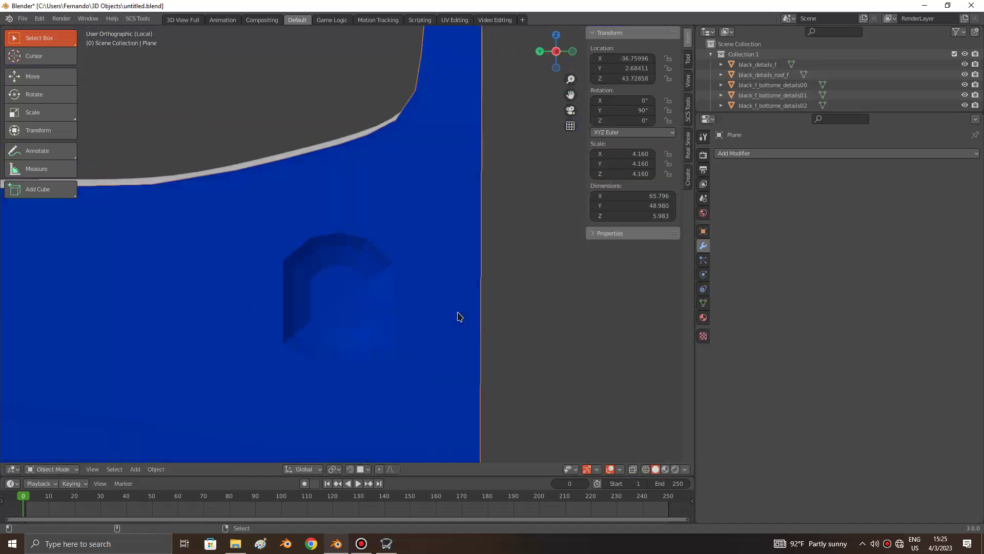
# Step: Show only the blue door panel and level the view to a front angle
pyautogui.scroll(-5, 402, 305)
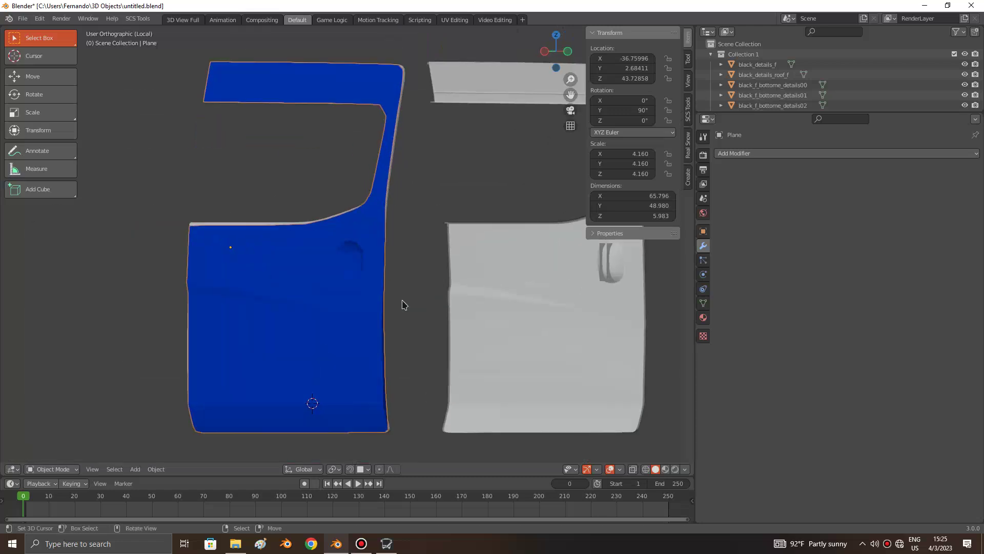
pyautogui.moveTo(402, 304); pyautogui.dragTo(388, 282, button='middle')
pyautogui.press('h')
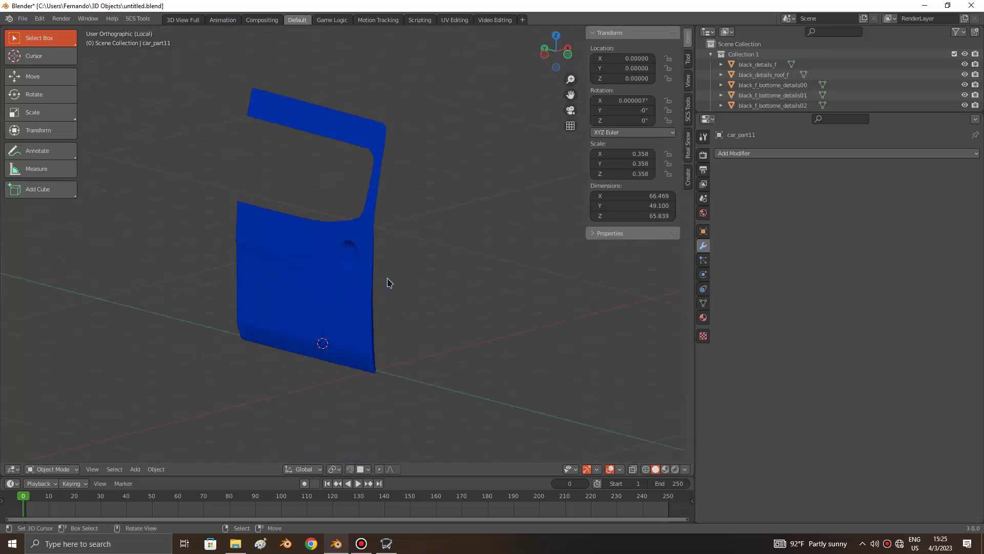
pyautogui.press('KP_4')
pyautogui.press('KP_4')
pyautogui.press('KP_4')
pyautogui.press('KP_4')
pyautogui.press('KP_4')
pyautogui.press('KP_4')
pyautogui.press('KP_8')
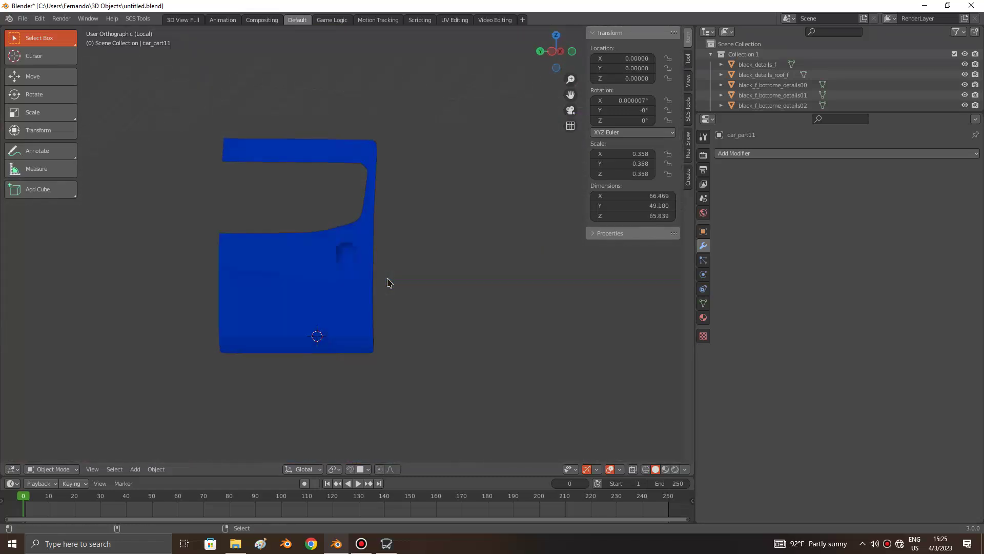
# Step: Zoom in on the window corner and enter Edit Mode on the door panel
pyautogui.press('ctrl+KP_8')
pyautogui.scroll(2, 386, 226)
pyautogui.press('Tab')
pyautogui.scroll(2, 394, 253)
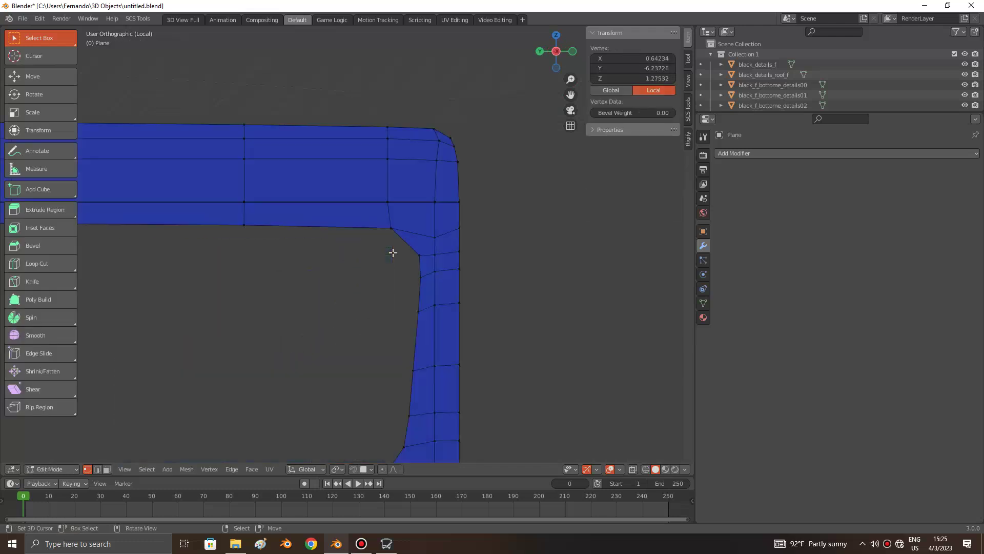
pyautogui.scroll(2, 393, 254)
pyautogui.scroll(5, 374, 256)
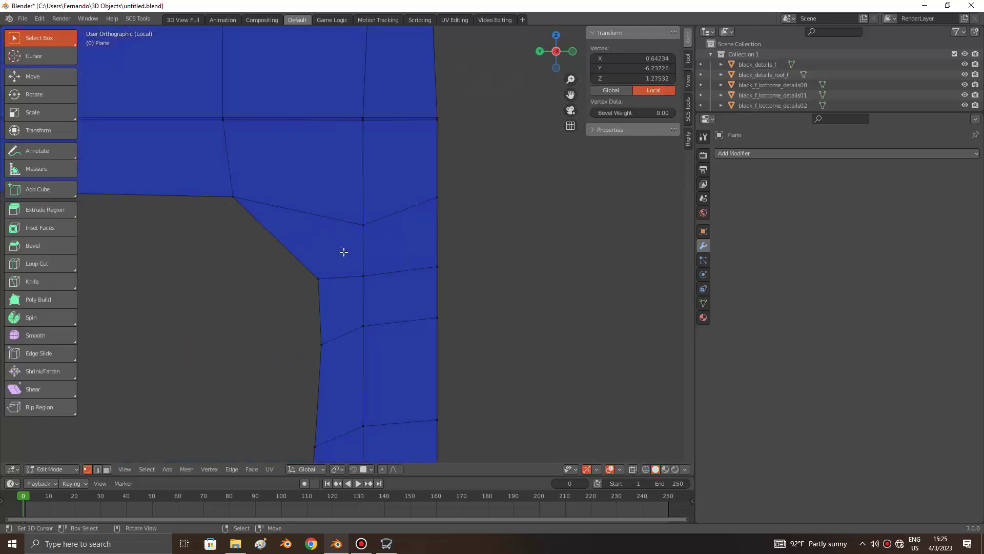
# Step: Knife-cut across the rounded corner face of the window opening
pyautogui.click(286, 240)
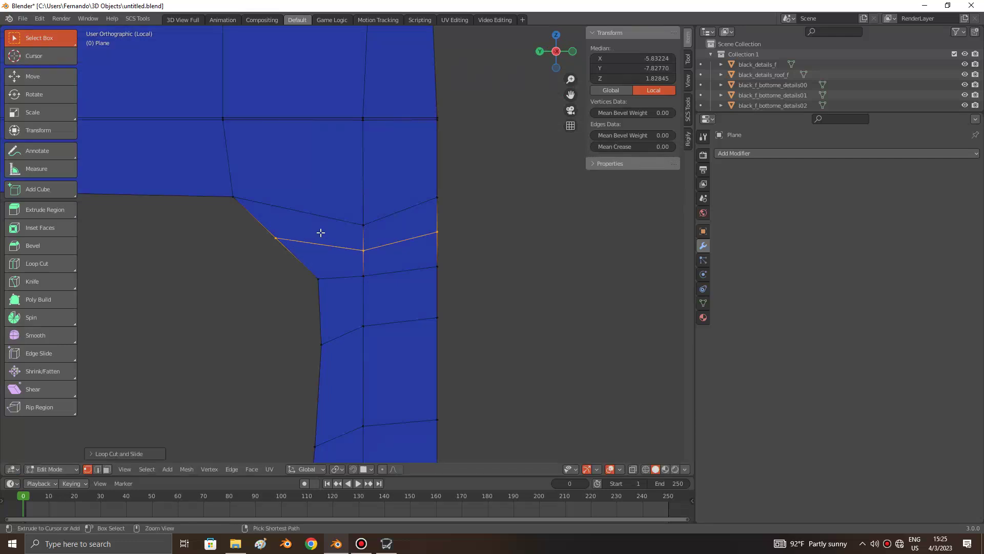
pyautogui.hotkey('ctrl', 'z')
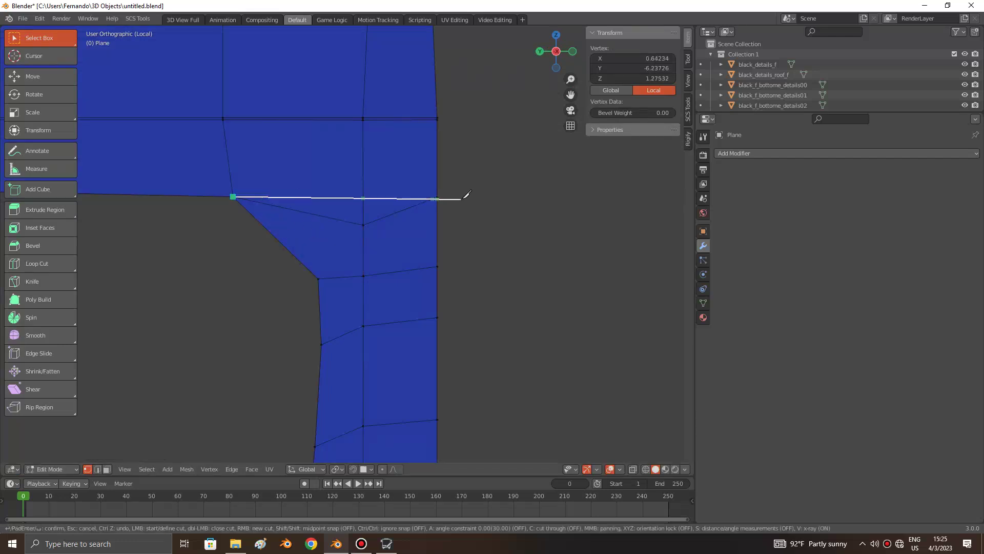
pyautogui.click(437, 197)
pyautogui.press('Return')
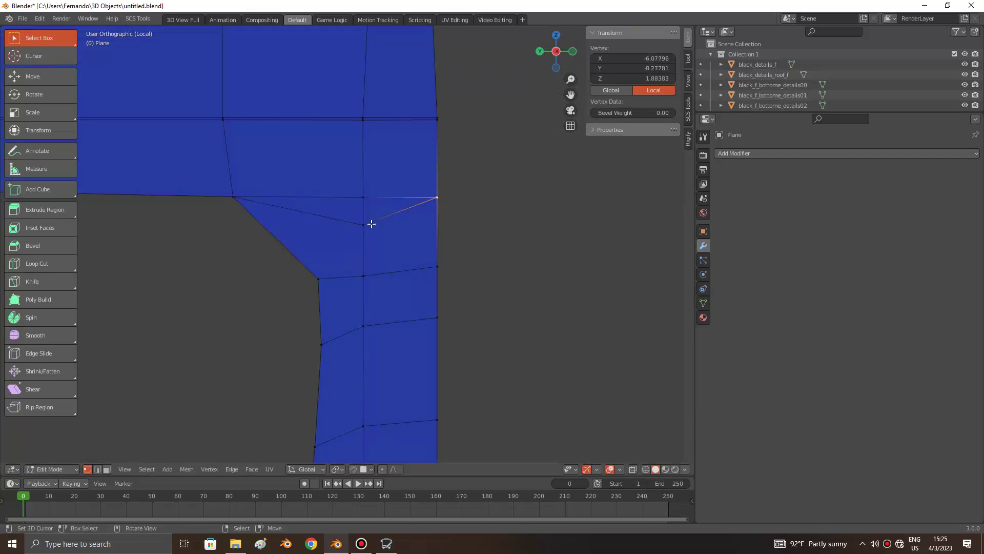
# Step: Dissolve the middle vertex of the new corner cut
pyautogui.keyDown('shift'); pyautogui.click(365, 197); pyautogui.keyUp('shift')
pyautogui.hotkey('alt', 'a')
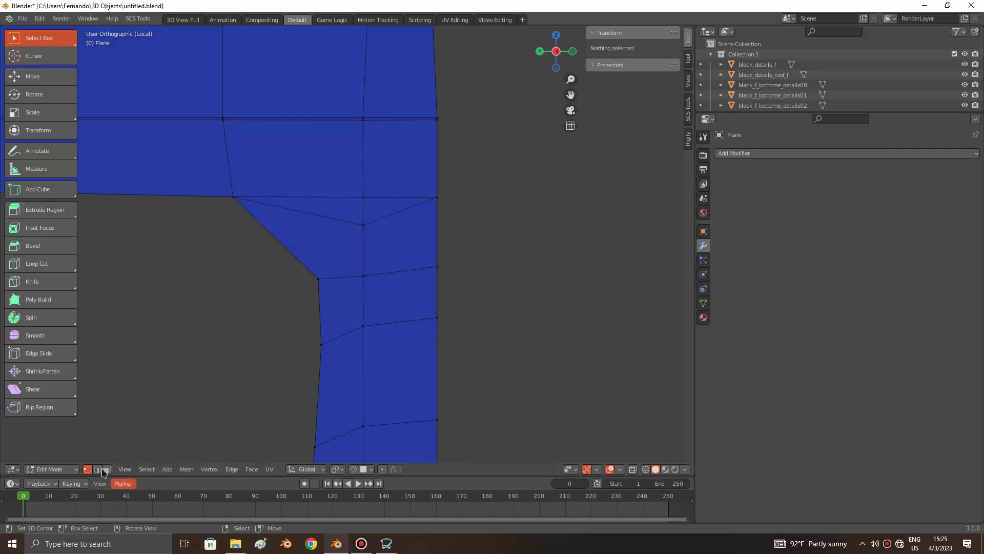
pyautogui.click(362, 224)
pyautogui.press('x')
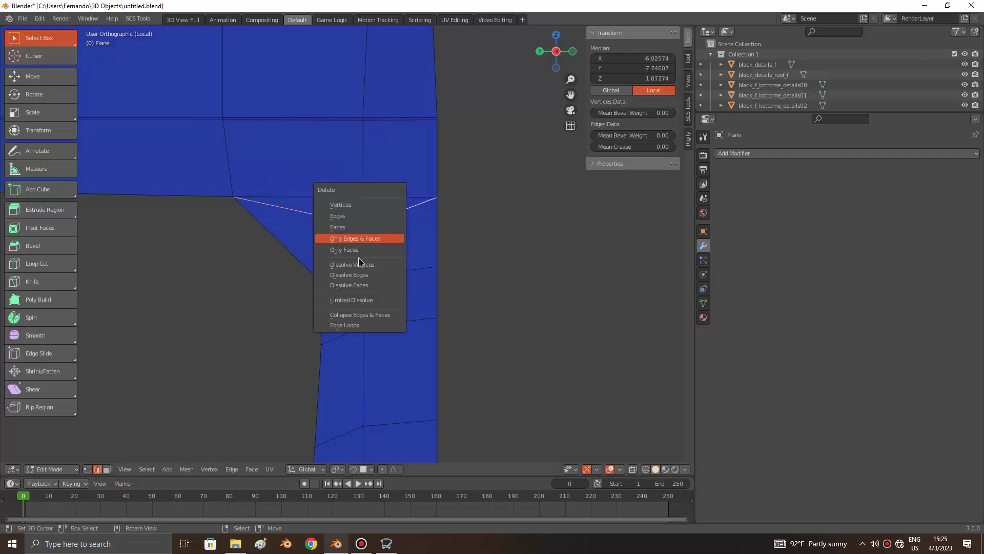
pyautogui.click(347, 235)
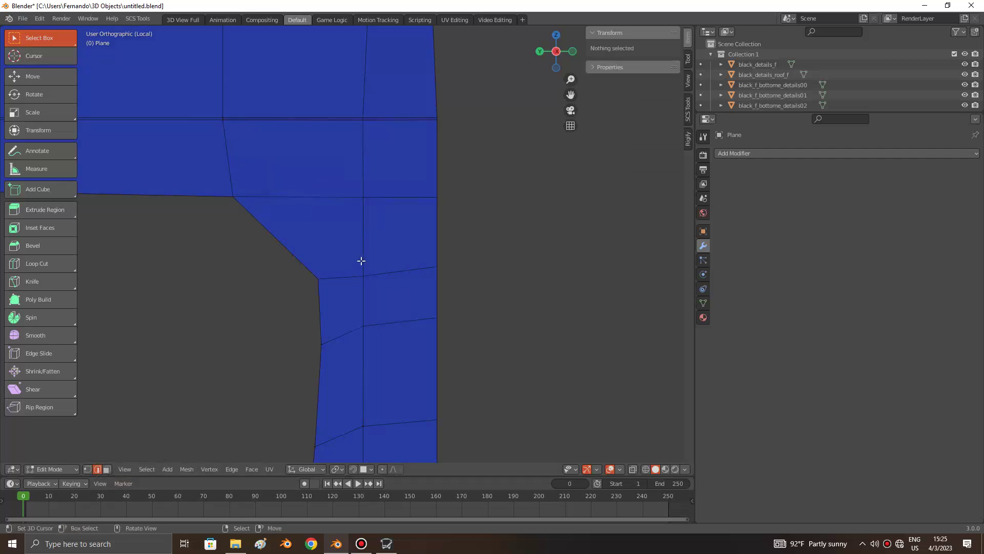
# Step: Try another loop cut across the corner, undo it, and check the panel in Object Mode
pyautogui.press('a')
pyautogui.hotkey('ctrl', 'z')
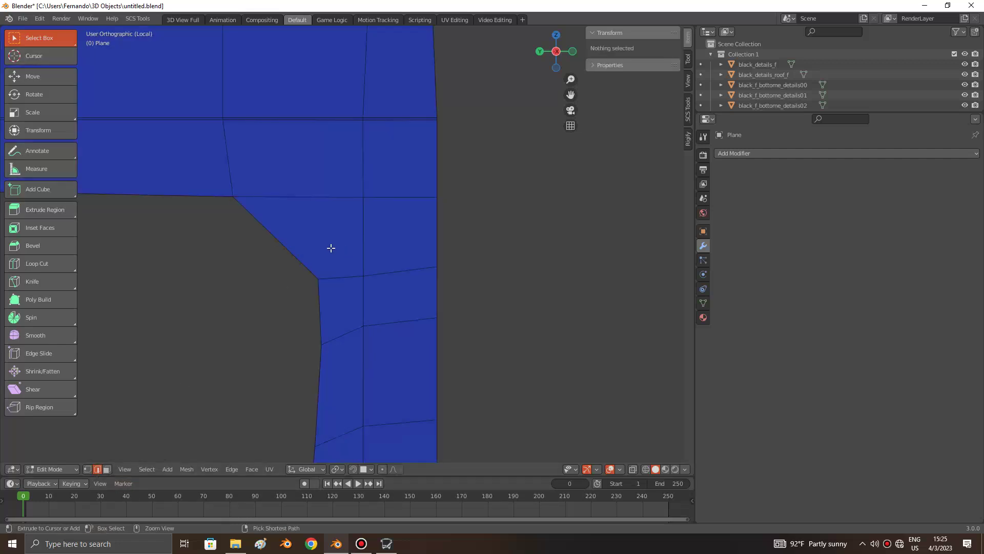
pyautogui.click(291, 238)
pyautogui.hotkey('ctrl', 'z')
pyautogui.scroll(-3, 152, 425)
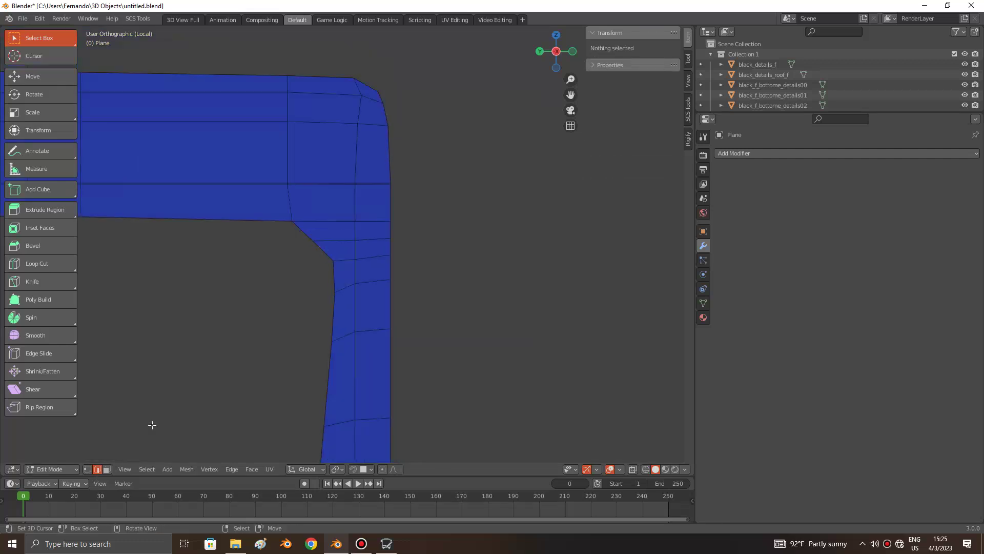
pyautogui.press('Tab')
pyautogui.scroll(-2, 282, 377)
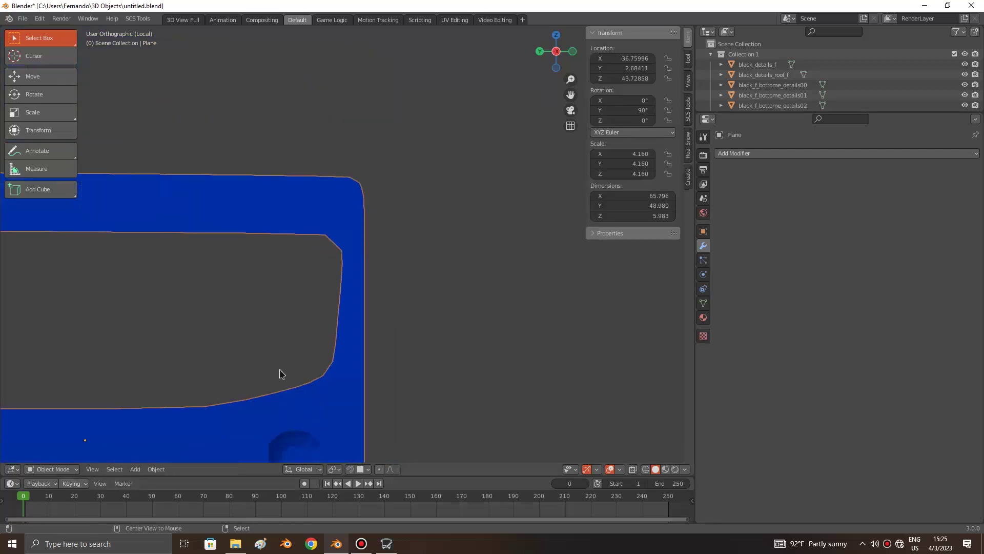
pyautogui.scroll(3, 318, 293)
# Step: Slide the corner vertex along Y in X-ray view, then return to Object Mode
pyautogui.press('Tab')
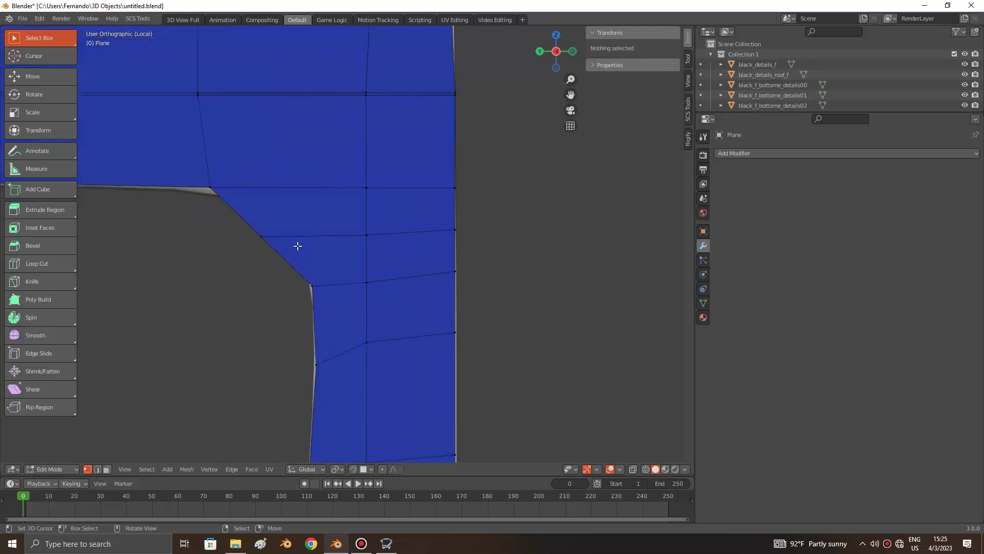
pyautogui.hotkey('shift', 'z')
pyautogui.scroll(2, 299, 246)
pyautogui.press('g')
pyautogui.press('Escape')
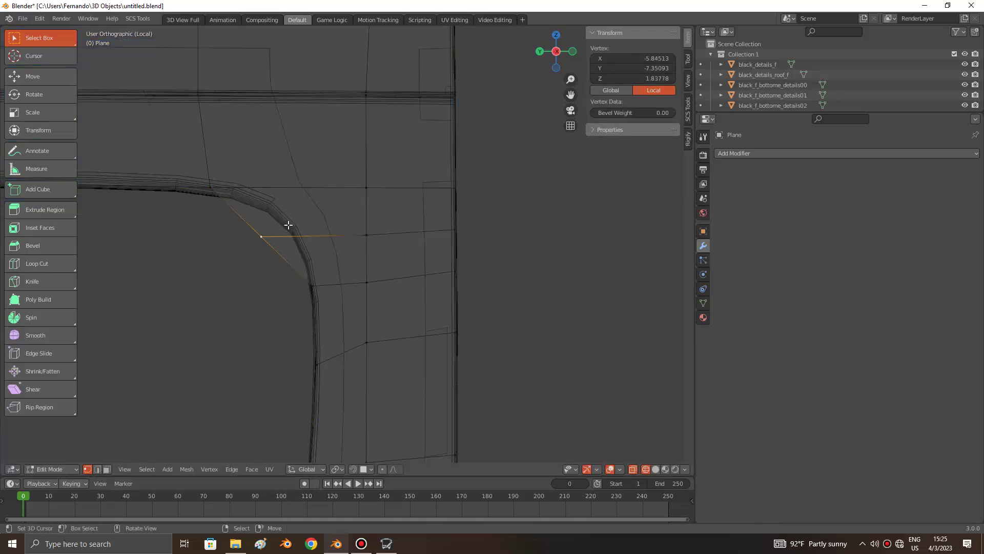
pyautogui.press('g')
pyautogui.press('y')
pyautogui.click(318, 220)
pyautogui.hotkey('shift', 'z')
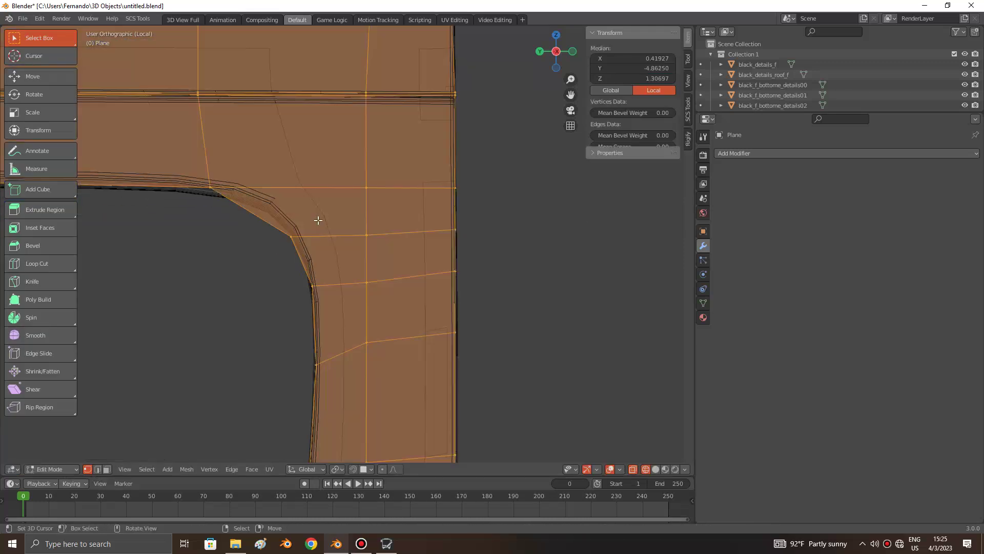
pyautogui.press('Tab')
pyautogui.scroll(-3, 318, 221)
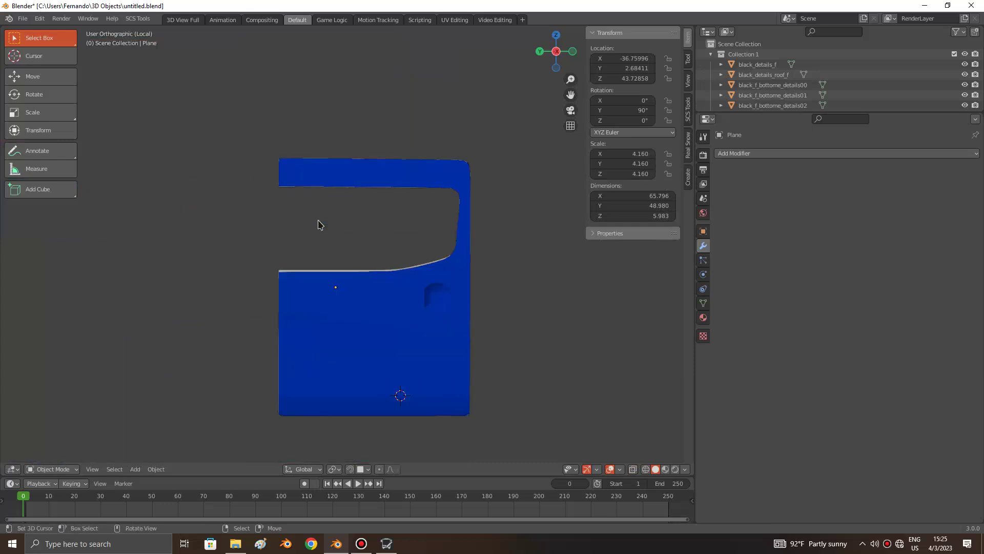
# Step: In Edit Mode, select only the edge loop around the window opening
pyautogui.scroll(2, 359, 266)
pyautogui.press('Tab')
pyautogui.keyDown('shift'); pyautogui.scroll(2, 414, 272); pyautogui.keyUp('shift')
pyautogui.scroll(2, 414, 271)
pyautogui.hotkey('alt', 'a')
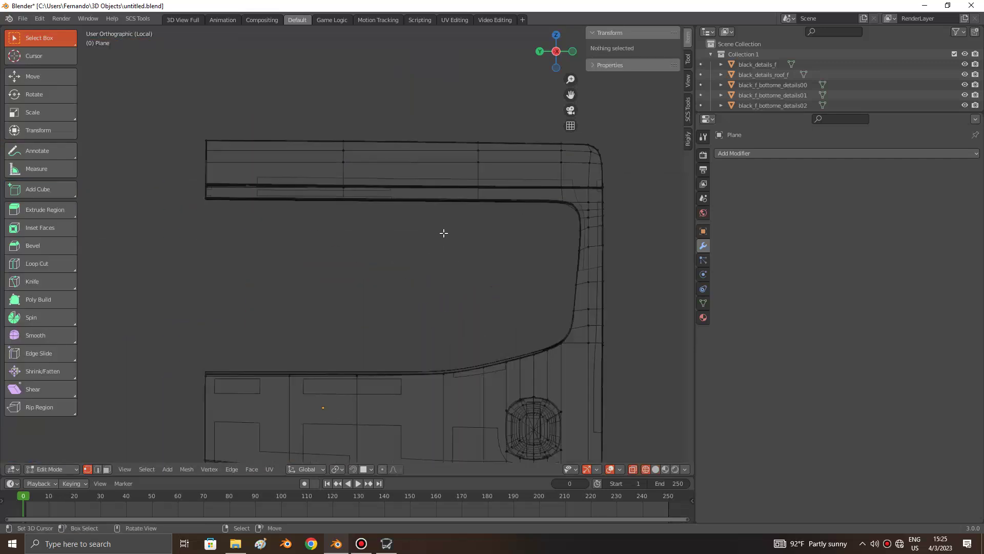
pyautogui.keyDown('alt'); pyautogui.click(450, 202); pyautogui.keyUp('alt')
pyautogui.press('g')
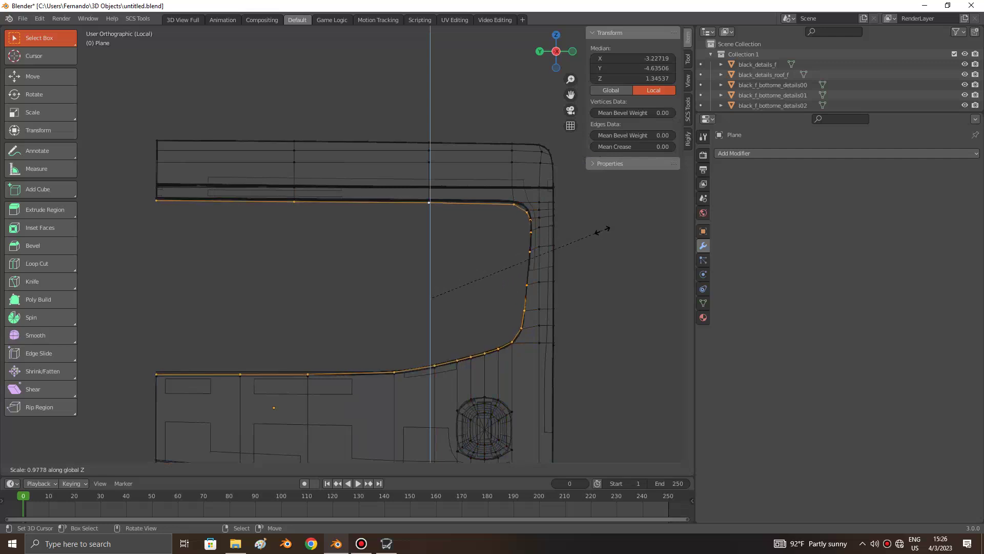
pyautogui.press('Escape')
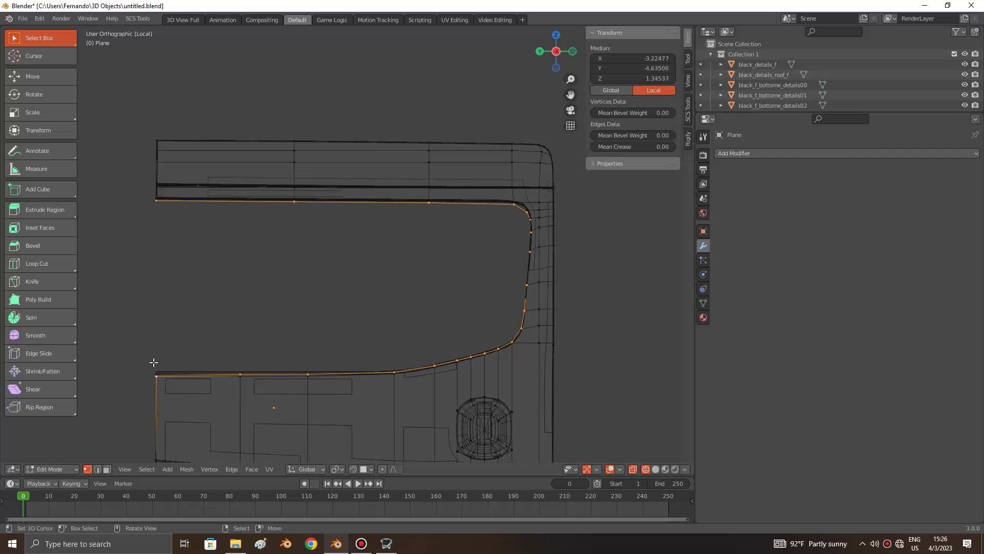
# Step: Scale the window loop along the Y axis in a near-front wireframe view
pyautogui.scroll(1, 154, 362)
pyautogui.scroll(3, 154, 362)
pyautogui.scroll(2, 205, 356)
pyautogui.scroll(2, 220, 354)
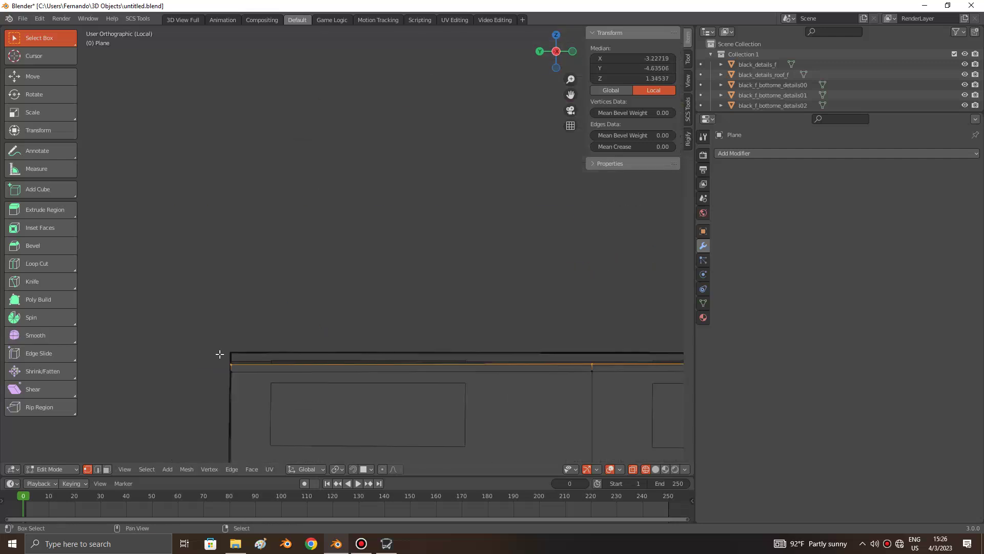
pyautogui.moveTo(233, 359)
pyautogui.mouseDown(button='middle')
pyautogui.moveTo(429, 258)
pyautogui.moveTo(394, 144)
pyautogui.mouseUp(button='middle')
pyautogui.press('z')
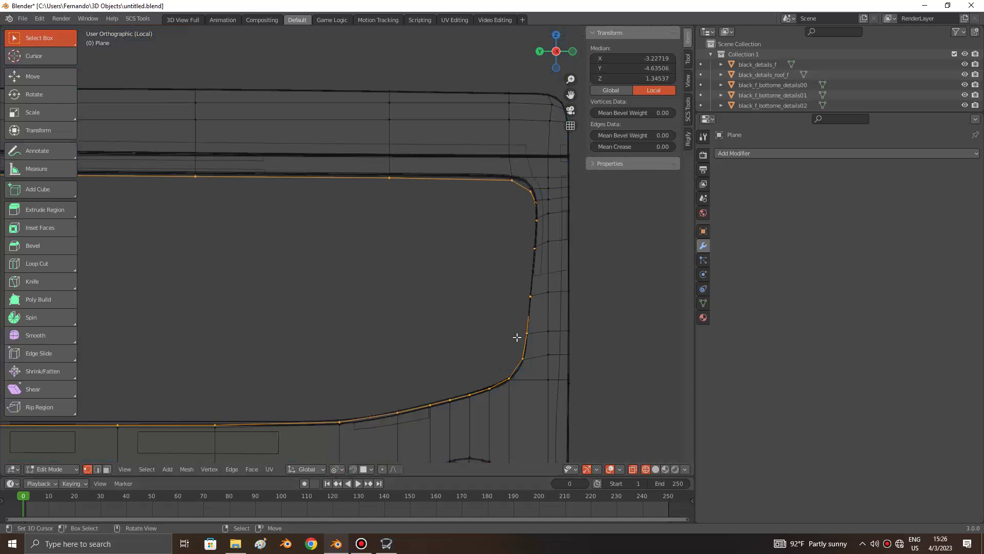
pyautogui.scroll(1, 517, 337)
pyautogui.press('s')
pyautogui.press('y')
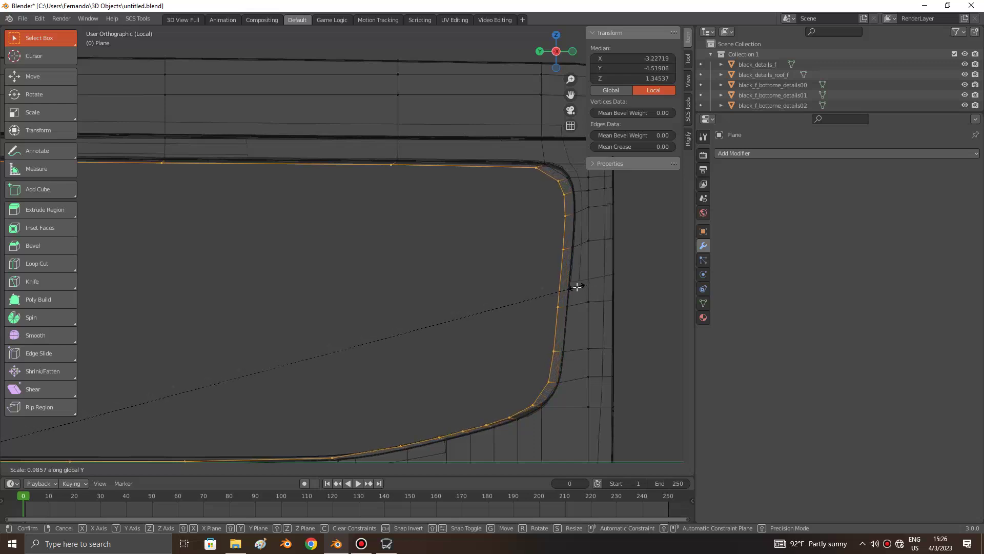
pyautogui.click(576, 286)
pyautogui.press('KP_Decimal')
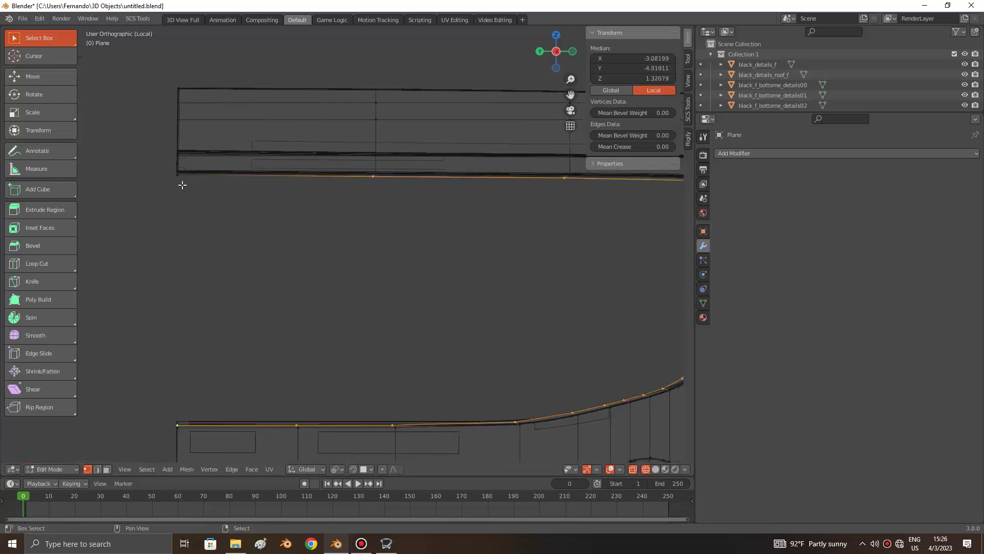
# Step: Scale the window loop along Z, then restore solid shading
pyautogui.press('s')
pyautogui.press('z')
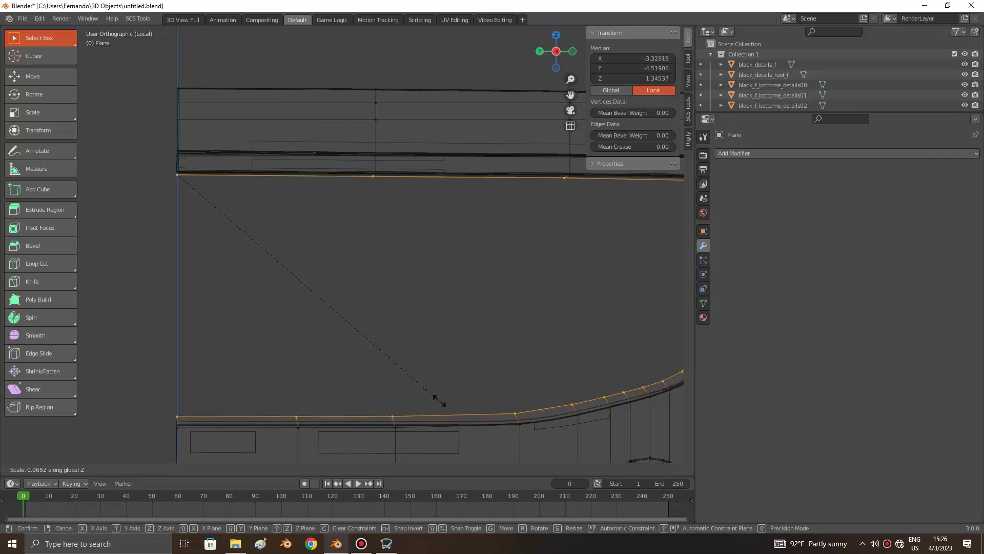
pyautogui.click(445, 402)
pyautogui.scroll(-3, 447, 390)
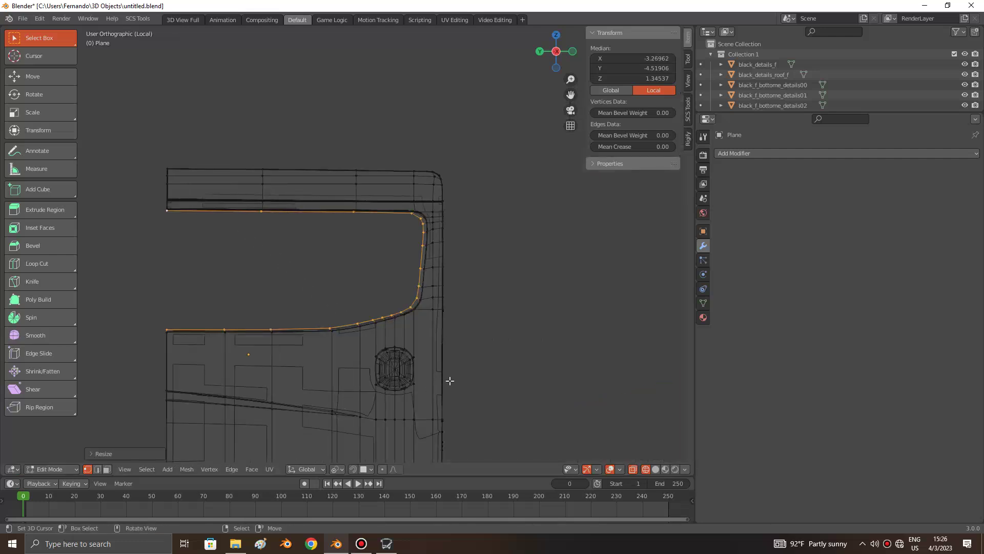
pyautogui.hotkey('alt', 'z')
# Step: Shift the window loop in depth with two moves along the X axis
pyautogui.moveTo(449, 380); pyautogui.dragTo(399, 377, button='middle')
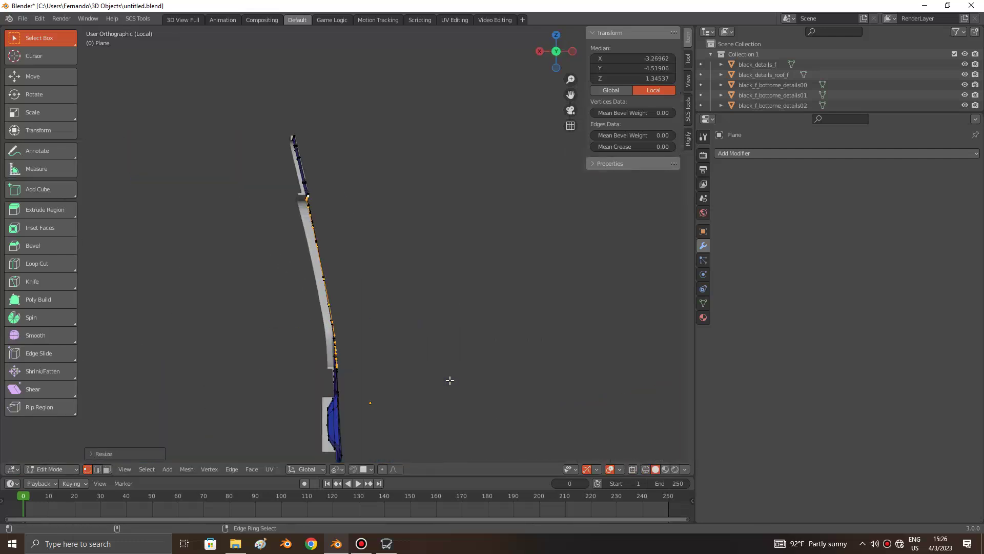
pyautogui.press('g')
pyautogui.press('x')
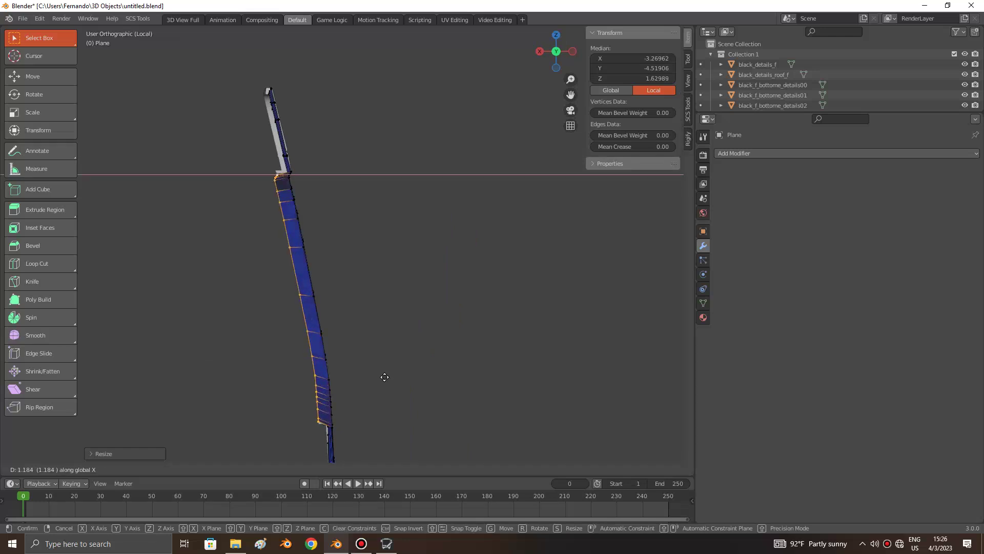
pyautogui.click(384, 377)
pyautogui.scroll(5, 323, 362)
pyautogui.press('g')
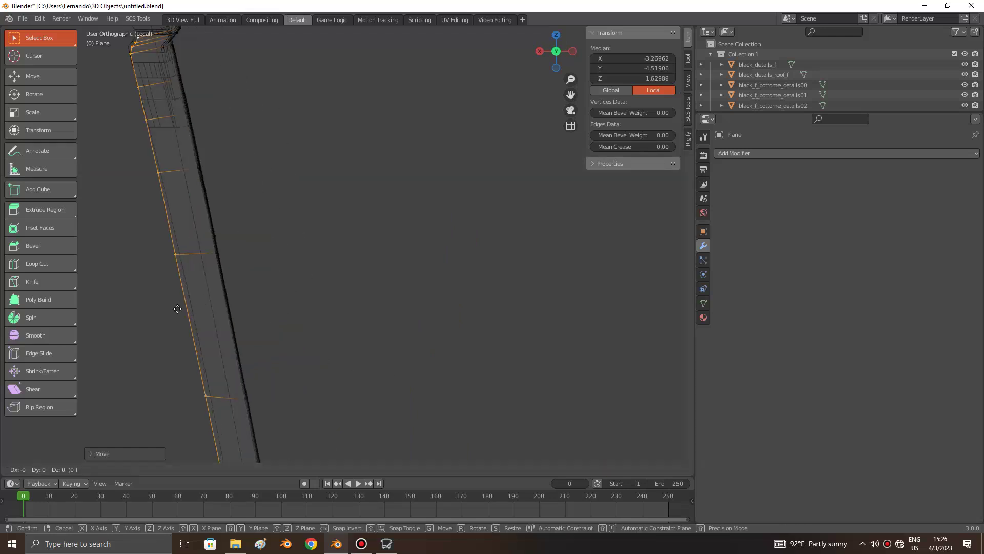
pyautogui.press('x')
pyautogui.click(182, 304)
pyautogui.scroll(-5, 216, 281)
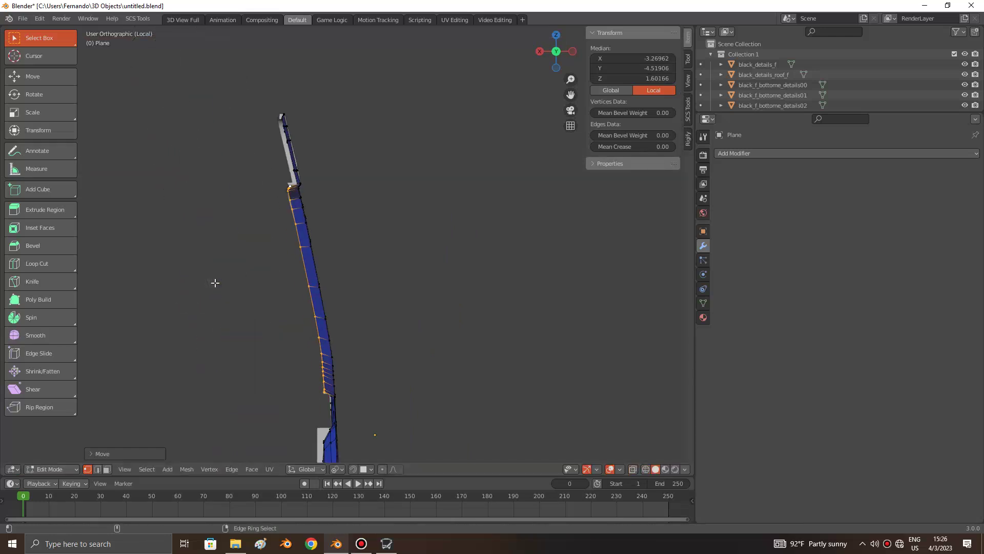
pyautogui.scroll(6, 216, 282)
pyautogui.scroll(-4, 319, 285)
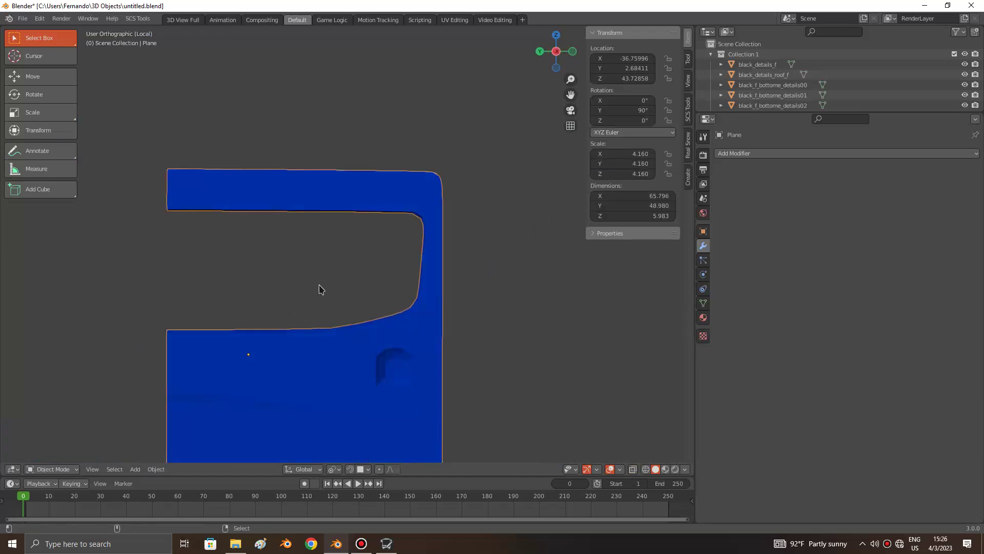
# Step: Toggle into Edit Mode, clear the selection, and orbit to see the grey door beside
pyautogui.scroll(4, 319, 285)
pyautogui.press('Tab')
pyautogui.press('Tab')
pyautogui.press('a')
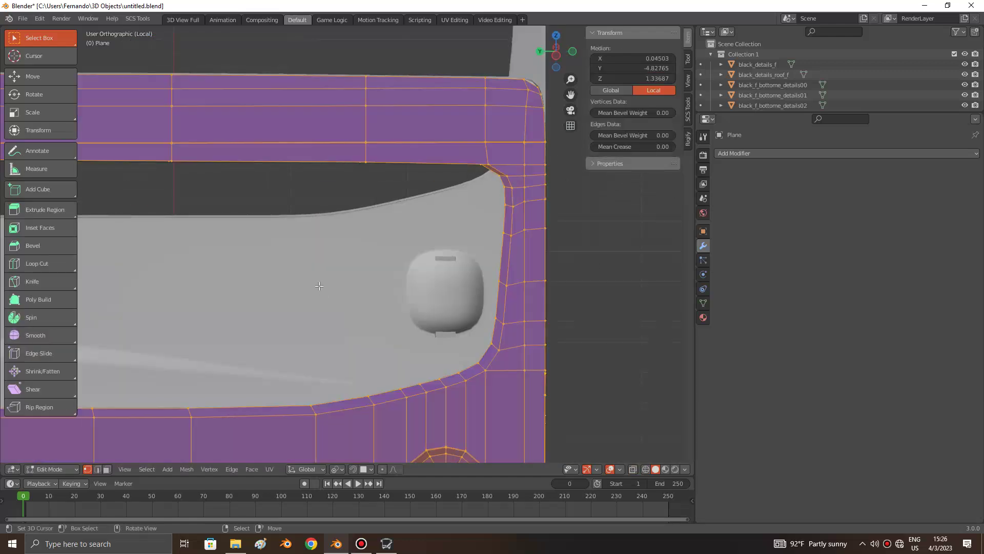
pyautogui.hotkey('alt', 'a')
pyautogui.scroll(-5, 319, 290)
pyautogui.press('Tab')
pyautogui.moveTo(319, 290)
pyautogui.mouseDown(button='middle')
pyautogui.moveTo(450, 214)
pyautogui.moveTo(397, 303)
pyautogui.moveTo(363, 306)
pyautogui.mouseUp(button='middle')
# Step: Select the horizontal edge loop on the top window-frame strip
pyautogui.press('Tab')
pyautogui.scroll(5, 464, 198)
pyautogui.scroll(3, 395, 294)
pyautogui.scroll(2, 397, 299)
pyautogui.press('Tab')
pyautogui.press('Tab')
pyautogui.scroll(5, 352, 373)
pyautogui.keyDown('alt'); pyautogui.click(336, 417); pyautogui.keyUp('alt')
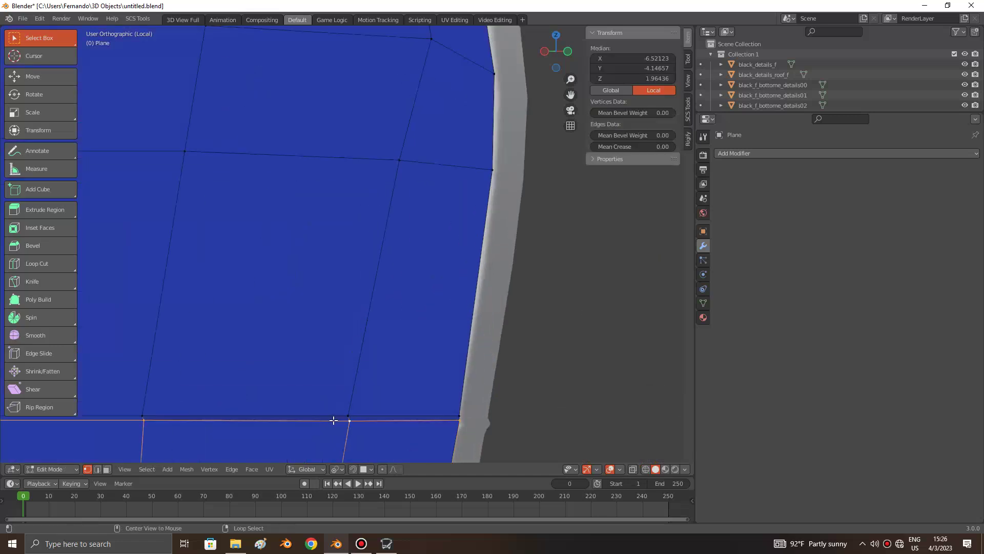
pyautogui.keyDown('alt'); pyautogui.click(277, 409); pyautogui.keyUp('alt')
pyautogui.scroll(-4, 277, 408)
pyautogui.scroll(-3, 278, 408)
pyautogui.scroll(3, 278, 408)
pyautogui.moveTo(277, 408); pyautogui.dragTo(278, 408, button='middle')
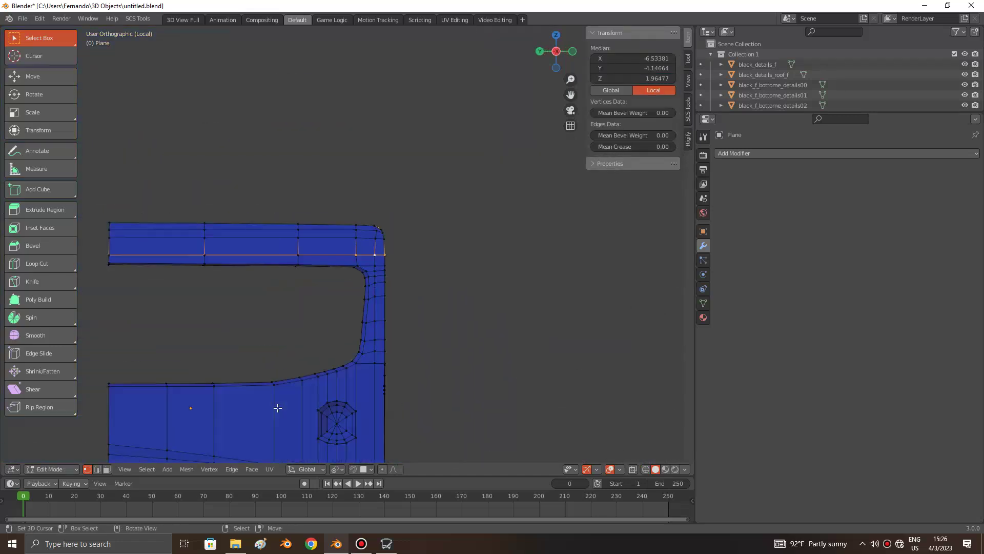
pyautogui.scroll(-2, 277, 407)
# Step: Switch to a side view of the panel and activate the Move tool
pyautogui.press('ctrl+KP_3')
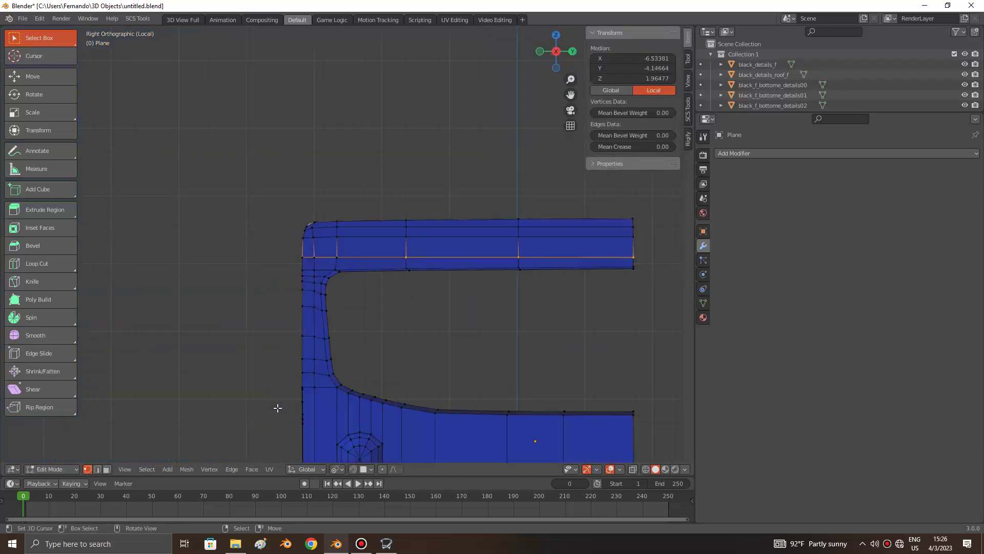
pyautogui.scroll(2, 274, 406)
pyautogui.scroll(1, 274, 406)
pyautogui.click(29, 81)
pyautogui.scroll(1, 486, 330)
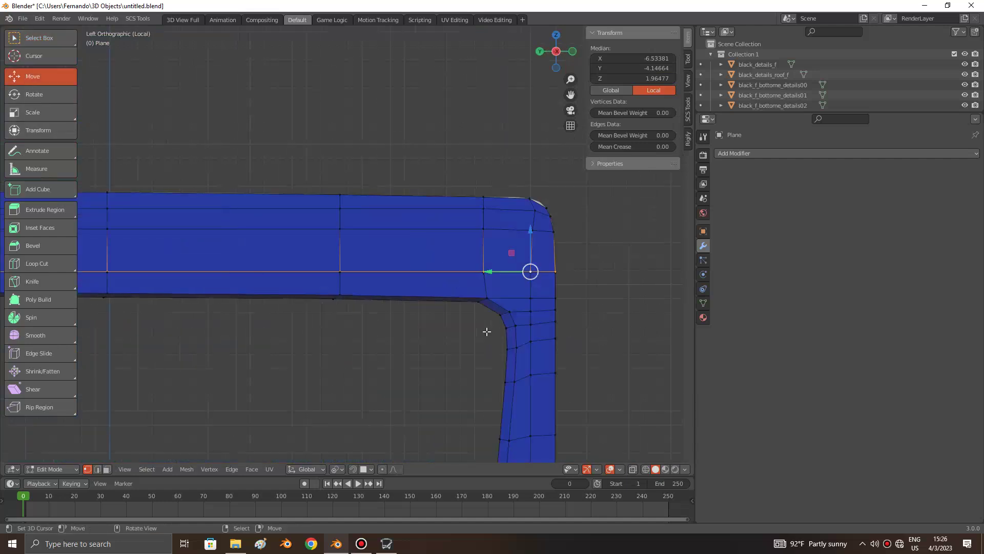
pyautogui.scroll(2, 398, 304)
pyautogui.scroll(2, 431, 240)
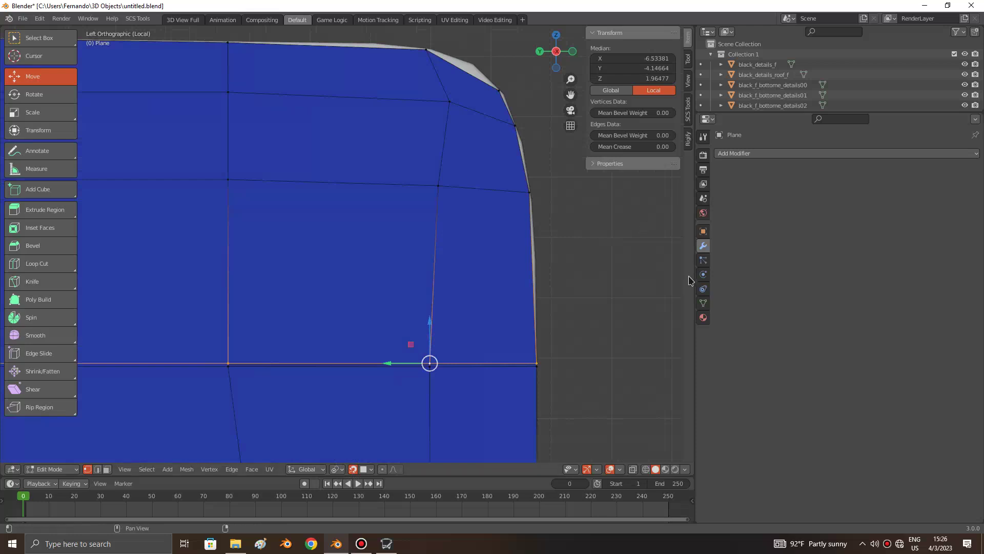
# Step: Preview the panel in Object Mode a few times, finishing back in Edit Mode
pyautogui.press('Tab')
pyautogui.press('Tab')
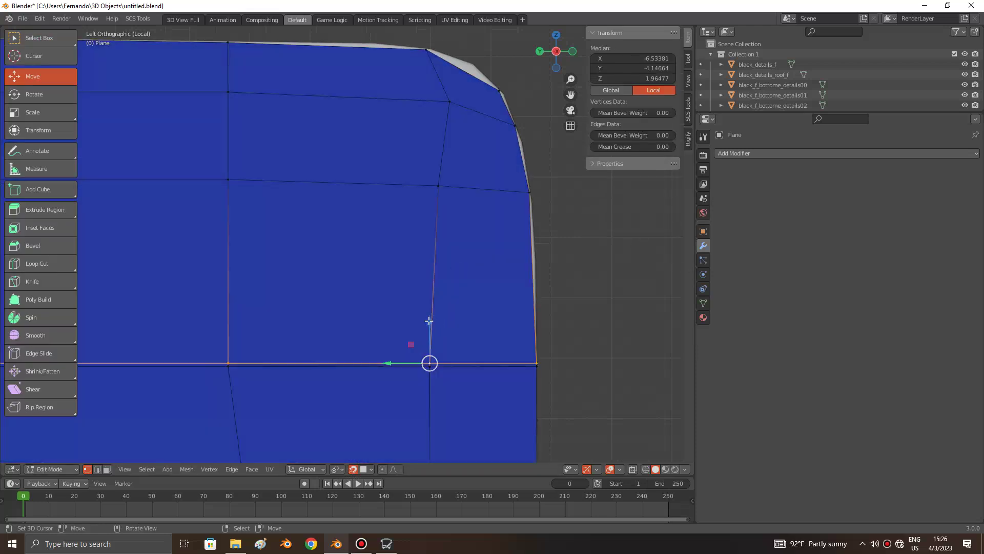
pyautogui.press('Tab')
pyautogui.press('Tab')
pyautogui.press('Tab')
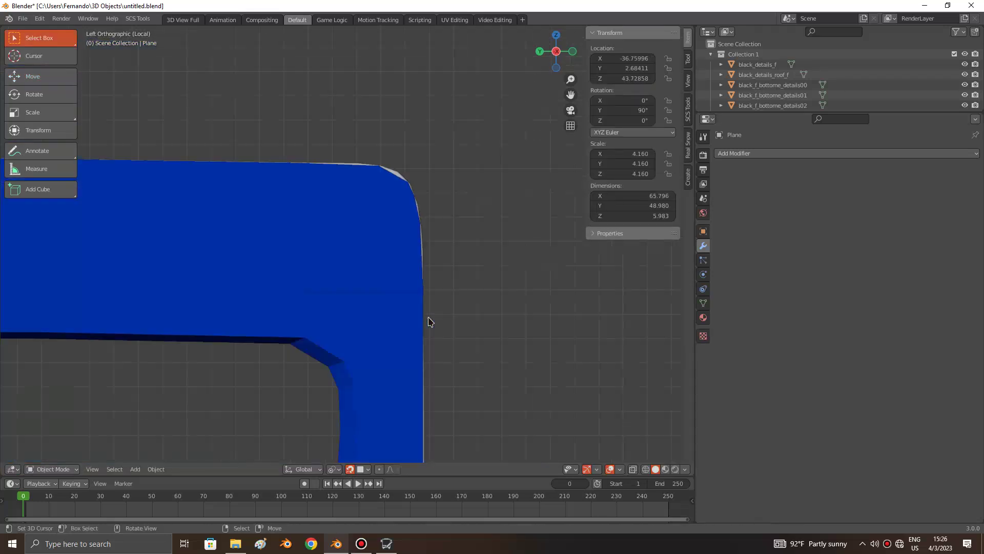
pyautogui.scroll(-2, 428, 322)
pyautogui.keyDown('ctrl'); pyautogui.scroll(3, 429, 322); pyautogui.keyUp('ctrl')
pyautogui.press('Tab')
pyautogui.keyDown('ctrl'); pyautogui.scroll(3, 429, 317); pyautogui.keyUp('ctrl')
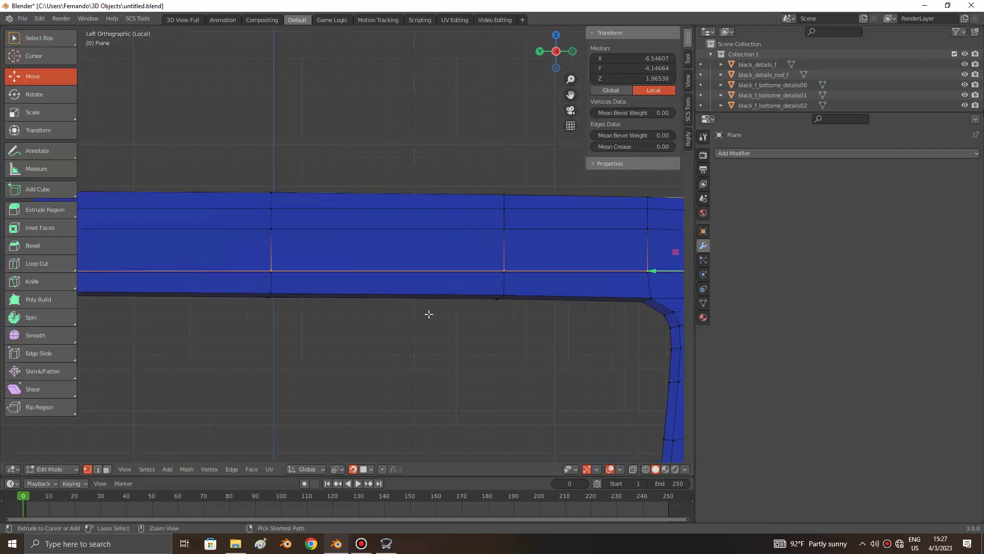
pyautogui.keyDown('ctrl'); pyautogui.scroll(3, 429, 314); pyautogui.keyUp('ctrl')
pyautogui.press('Tab')
pyautogui.press('Tab')
# Step: Clear the edge selection, return to Object Mode and hide the grey inner piece
pyautogui.hotkey('alt', 'a')
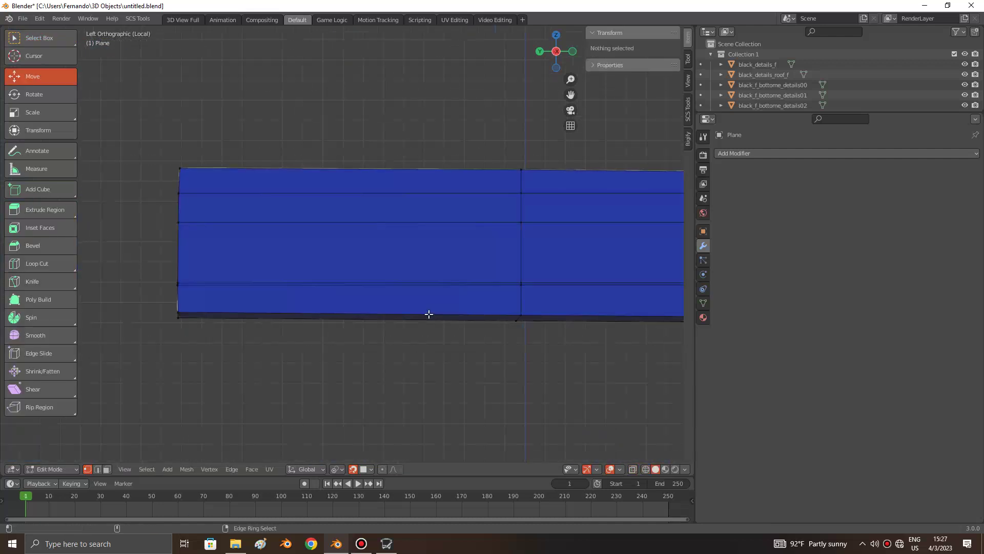
pyautogui.press('KP_6')
pyautogui.keyDown('ctrl'); pyautogui.scroll(2, 429, 314); pyautogui.keyUp('ctrl')
pyautogui.keyDown('ctrl'); pyautogui.scroll(3, 430, 314); pyautogui.keyUp('ctrl')
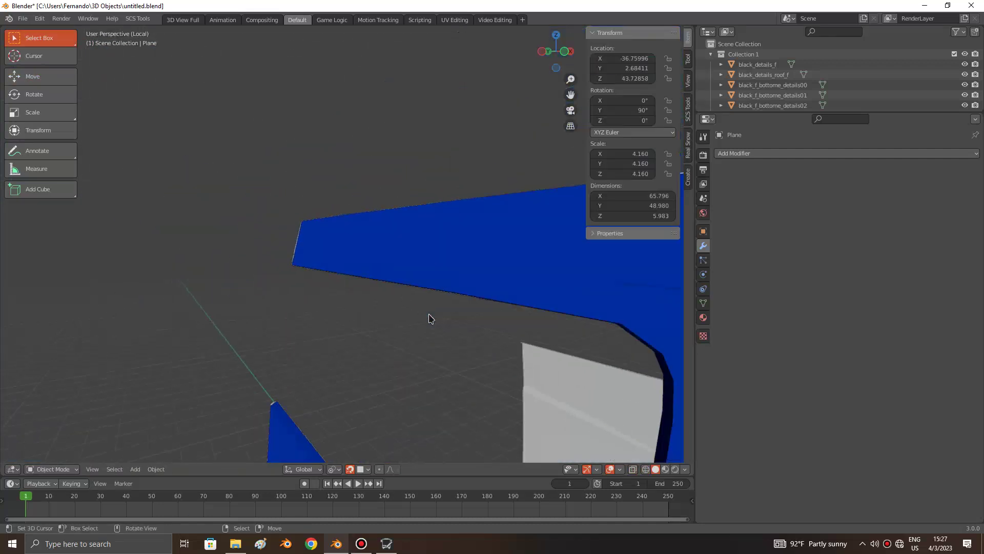
pyautogui.keyDown('ctrl'); pyautogui.scroll(3, 429, 314); pyautogui.keyUp('ctrl')
pyautogui.keyDown('ctrl'); pyautogui.scroll(3, 429, 314); pyautogui.keyUp('ctrl')
pyautogui.keyDown('ctrl'); pyautogui.scroll(3, 429, 314); pyautogui.keyUp('ctrl')
pyautogui.keyDown('ctrl'); pyautogui.scroll(3, 429, 314); pyautogui.keyUp('ctrl')
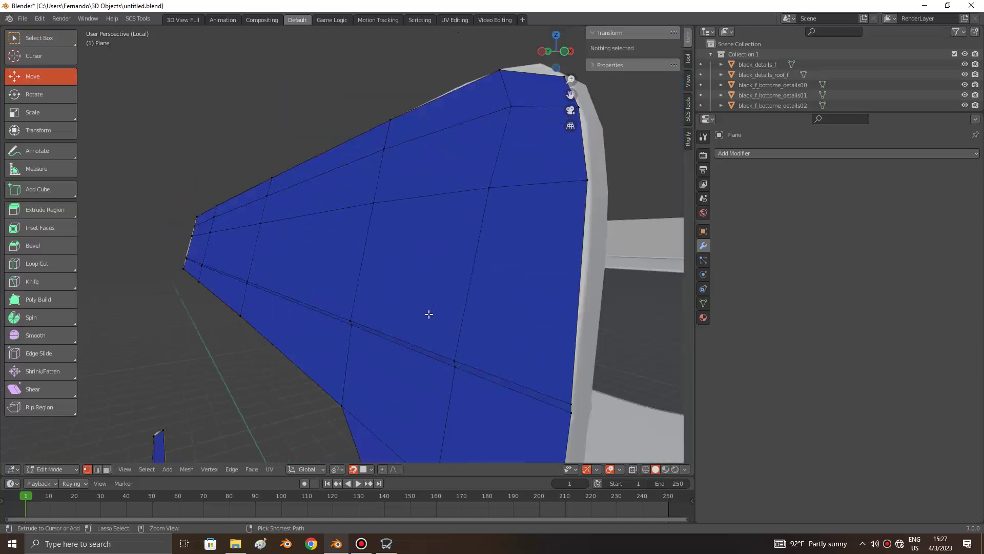
pyautogui.keyDown('ctrl'); pyautogui.scroll(3, 429, 314); pyautogui.keyUp('ctrl')
pyautogui.keyDown('ctrl'); pyautogui.scroll(3, 429, 314); pyautogui.keyUp('ctrl')
pyautogui.keyDown('ctrl'); pyautogui.scroll(3, 429, 314); pyautogui.keyUp('ctrl')
pyautogui.keyDown('ctrl'); pyautogui.scroll(3, 429, 313); pyautogui.keyUp('ctrl')
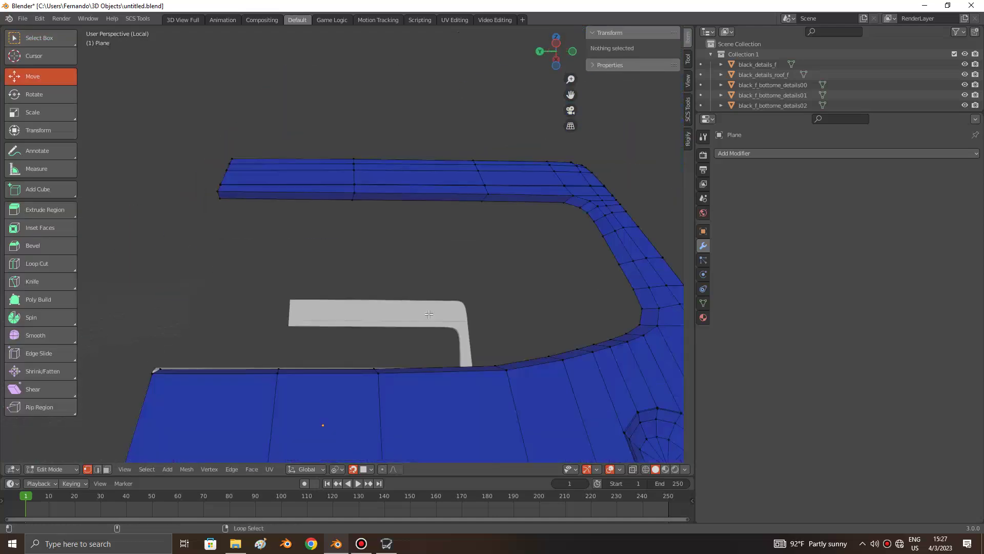
pyautogui.keyDown('ctrl'); pyautogui.scroll(3, 429, 313); pyautogui.keyUp('ctrl')
pyautogui.press('Tab')
pyautogui.scroll(-5, 429, 315)
pyautogui.scroll(5, 394, 313)
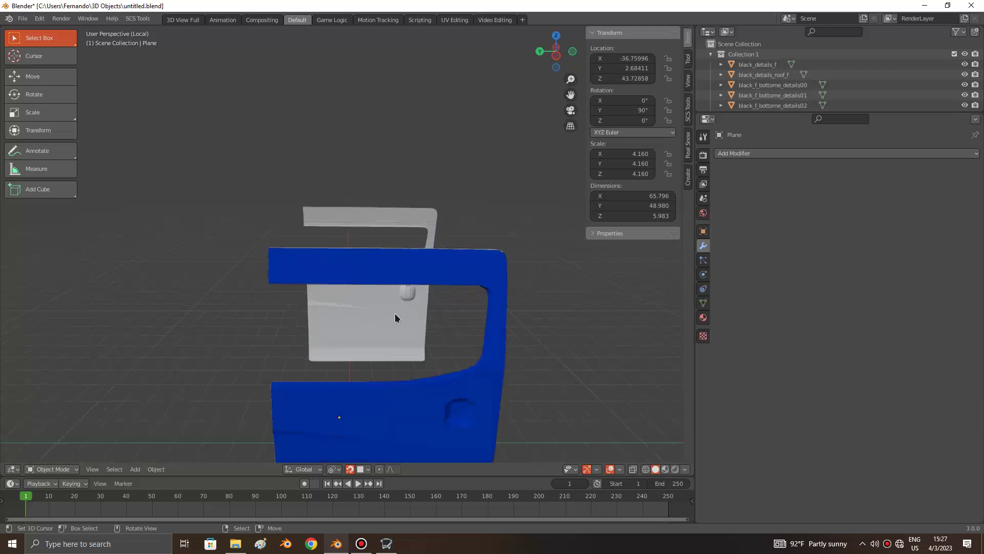
pyautogui.click(394, 313)
pyautogui.press('h')
# Step: Select the door panel and remove its retropologia material slot
pyautogui.click(467, 275)
pyautogui.keyDown('ctrl'); pyautogui.keyDown('alt'); pyautogui.scroll(1, 466, 276); pyautogui.keyUp('alt'); pyautogui.keyUp('ctrl')
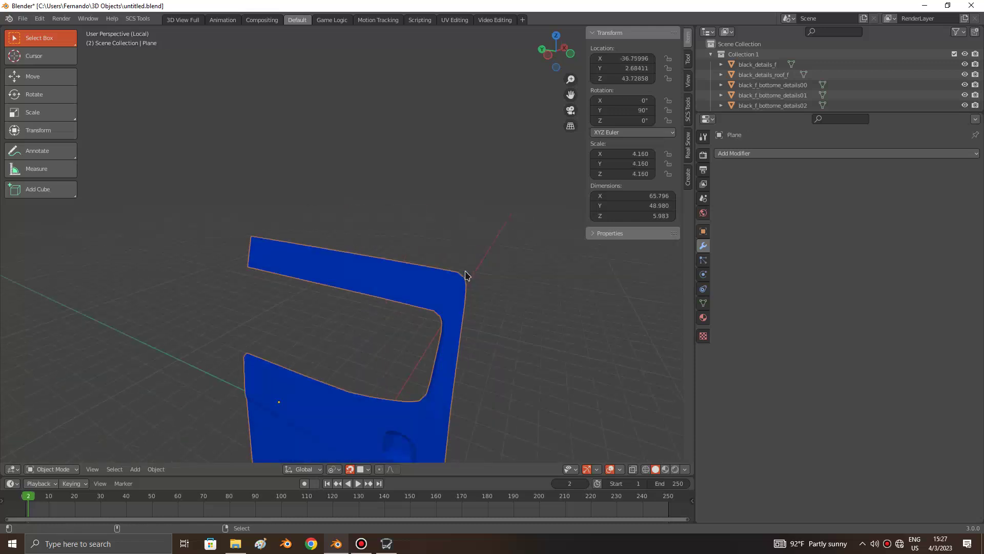
pyautogui.keyDown('ctrl'); pyautogui.keyDown('alt'); pyautogui.scroll(1, 513, 264); pyautogui.keyUp('alt'); pyautogui.keyUp('ctrl')
pyautogui.click(703, 317)
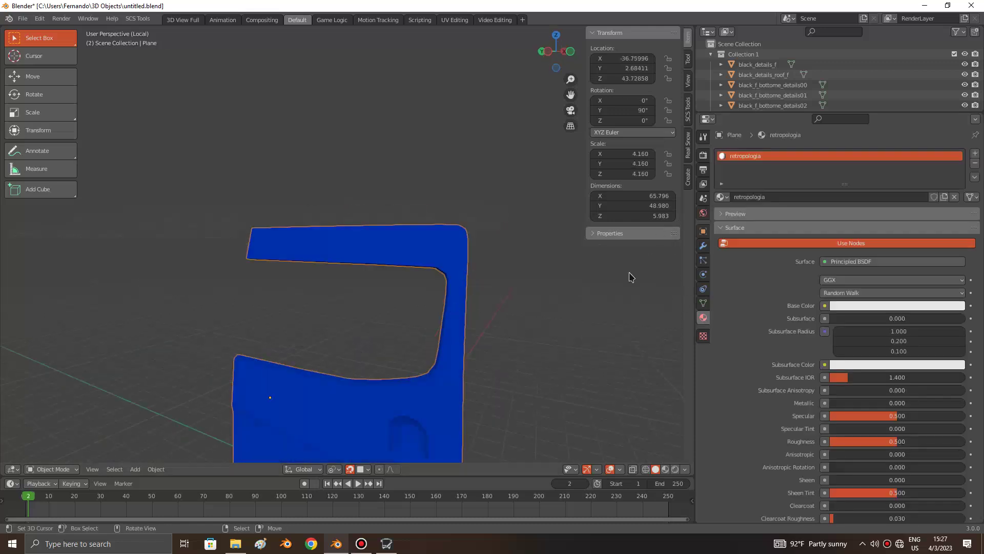
pyautogui.click(974, 165)
pyautogui.keyDown('ctrl'); pyautogui.keyDown('alt'); pyautogui.scroll(2, 283, 247); pyautogui.keyUp('alt'); pyautogui.keyUp('ctrl')
pyautogui.scroll(-3, 283, 247)
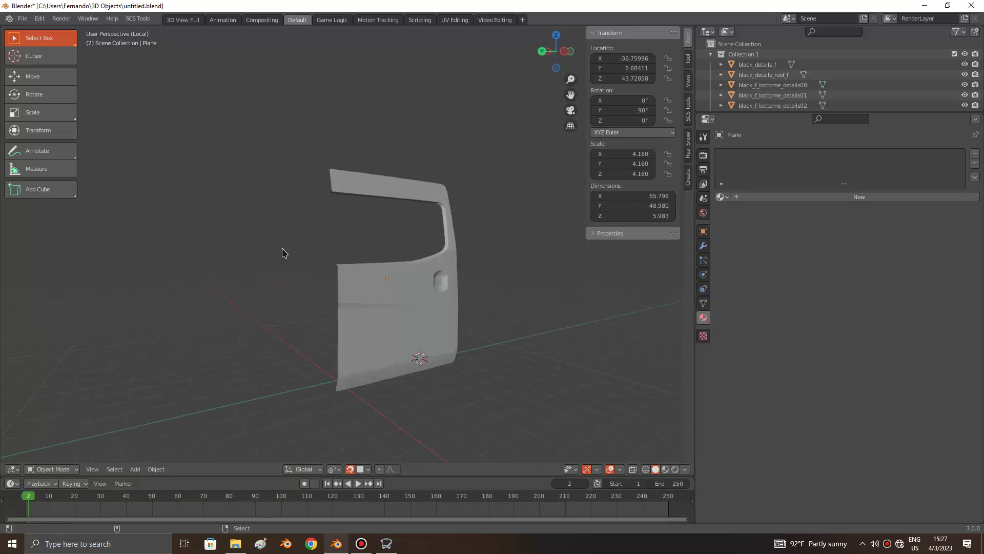
# Step: View the door panel side-on and frame its whole mesh in Edit Mode
pyautogui.press('ctrl+KP_3')
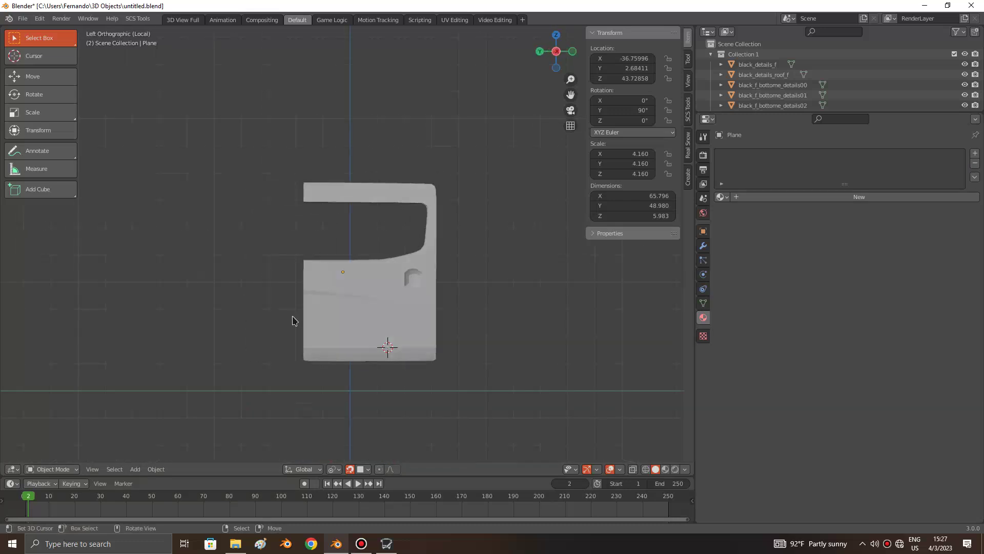
pyautogui.press('Tab')
pyautogui.press('a')
pyautogui.press('KP_Decimal')
pyautogui.hotkey('alt', 'a')
pyautogui.scroll(-2, 368, 319)
pyautogui.scroll(-2, 368, 318)
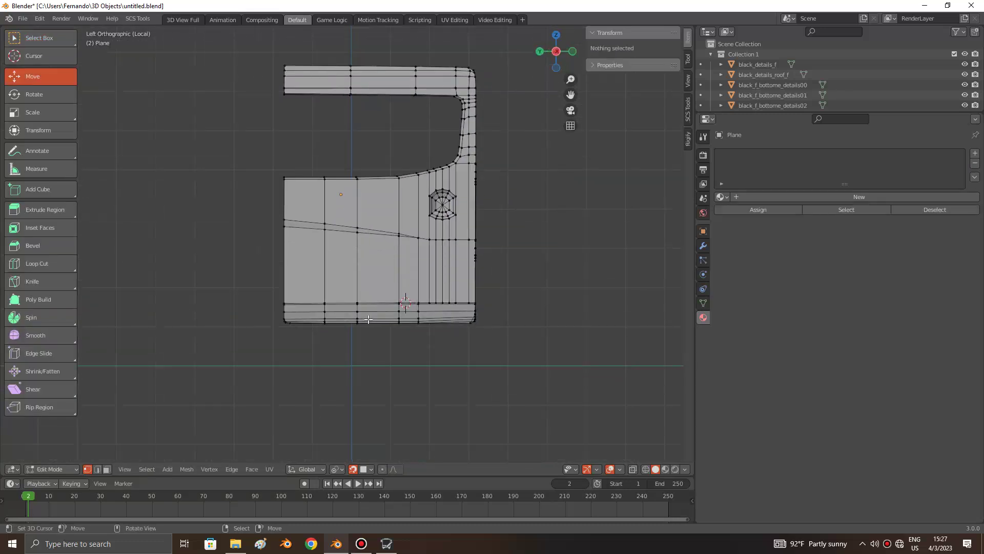
pyautogui.scroll(5, 369, 318)
pyautogui.keyDown('shift'); pyautogui.scroll(-2, 270, 322); pyautogui.keyUp('shift')
pyautogui.scroll(-2, 322, 312)
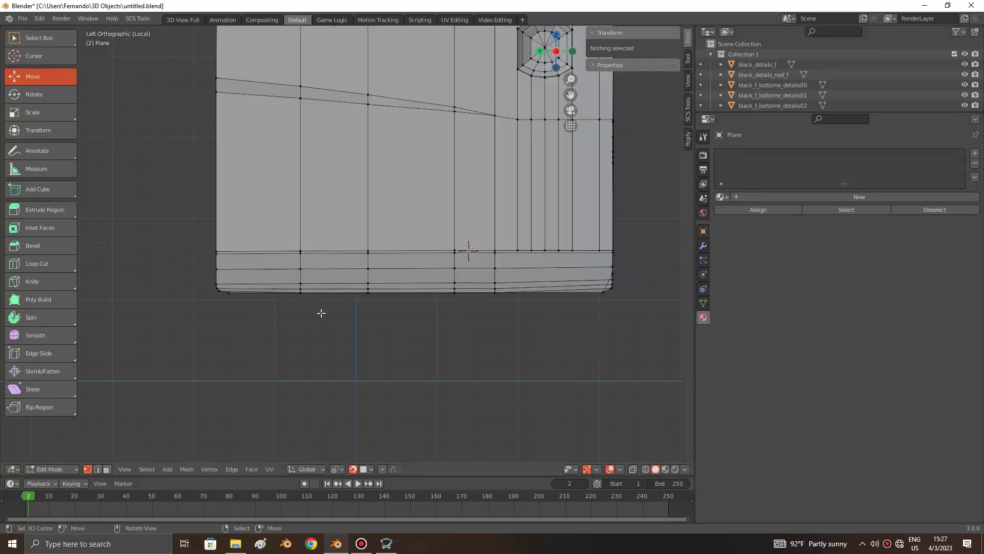
pyautogui.keyDown('ctrl'); pyautogui.scroll(-5, 323, 312); pyautogui.keyUp('ctrl')
pyautogui.scroll(2, 323, 312)
pyautogui.scroll(-3, 433, 250)
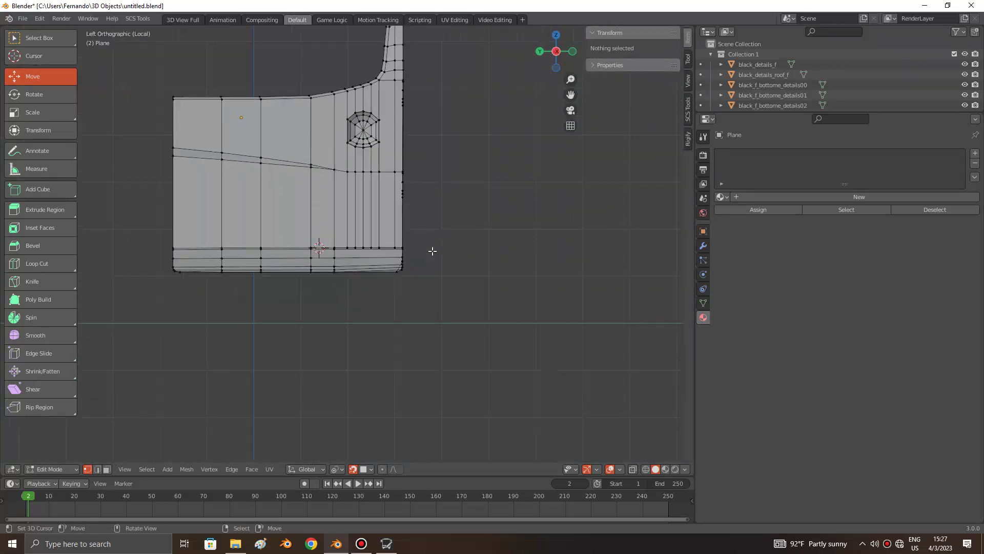
pyautogui.moveTo(432, 250); pyautogui.dragTo(432, 250, button='middle')
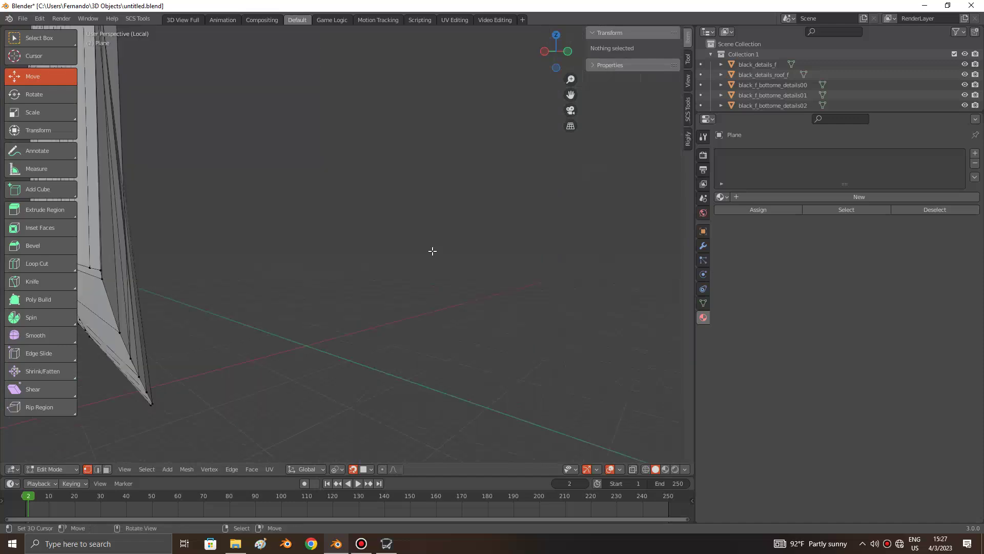
pyautogui.keyDown('ctrl'); pyautogui.keyDown('alt'); pyautogui.scroll(-5, 432, 251); pyautogui.keyUp('alt'); pyautogui.keyUp('ctrl')
pyautogui.keyDown('ctrl'); pyautogui.keyDown('alt'); pyautogui.scroll(-2, 432, 251); pyautogui.keyUp('alt'); pyautogui.keyUp('ctrl')
pyautogui.keyDown('ctrl'); pyautogui.keyDown('alt'); pyautogui.scroll(-4, 432, 251); pyautogui.keyUp('alt'); pyautogui.keyUp('ctrl')
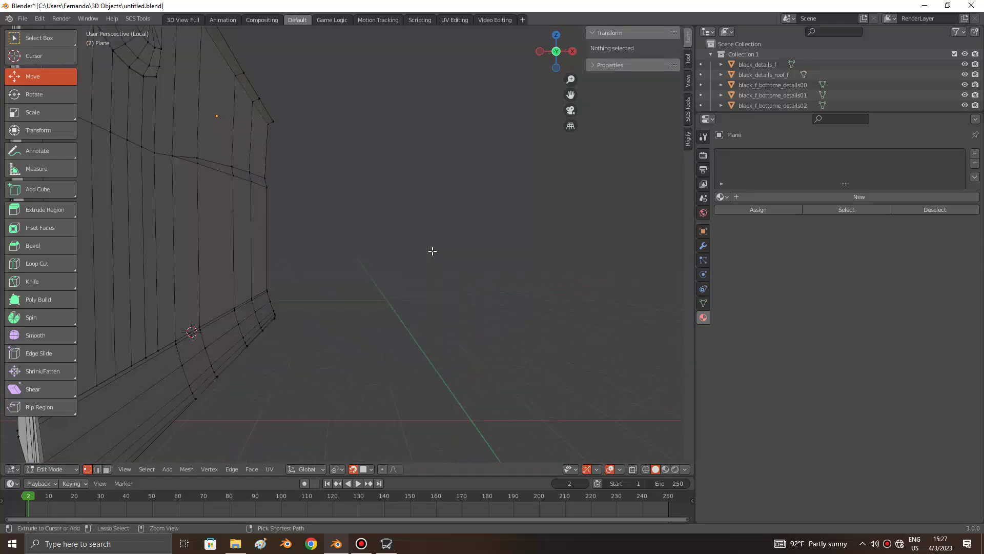
pyautogui.keyDown('ctrl'); pyautogui.keyDown('alt'); pyautogui.scroll(-3, 432, 251); pyautogui.keyUp('alt'); pyautogui.keyUp('ctrl')
pyautogui.keyDown('ctrl'); pyautogui.keyDown('alt'); pyautogui.scroll(-4, 432, 251); pyautogui.keyUp('alt'); pyautogui.keyUp('ctrl')
pyautogui.keyDown('ctrl'); pyautogui.keyDown('alt'); pyautogui.scroll(-2, 432, 250); pyautogui.keyUp('alt'); pyautogui.keyUp('ctrl')
pyautogui.keyDown('ctrl'); pyautogui.keyDown('alt'); pyautogui.scroll(-2, 432, 250); pyautogui.keyUp('alt'); pyautogui.keyUp('ctrl')
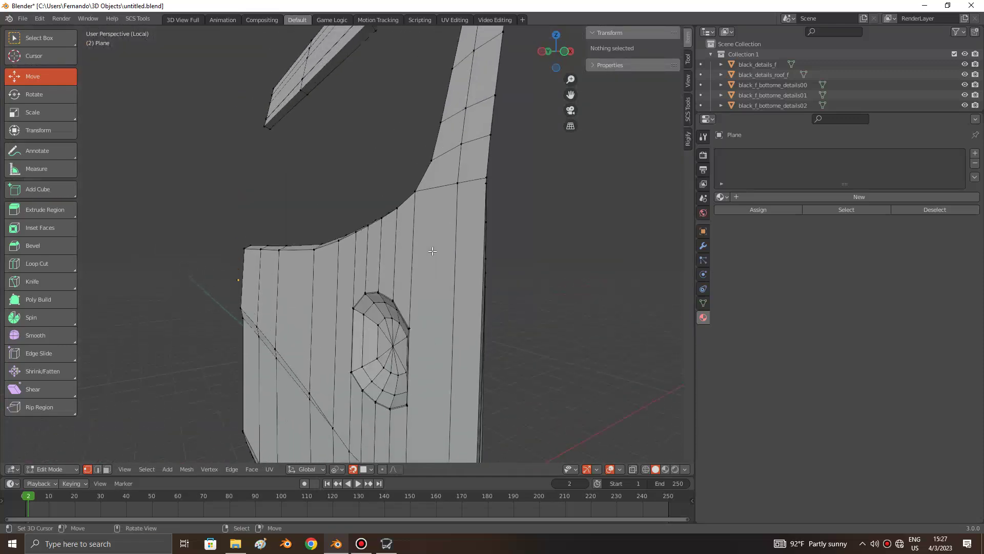
pyautogui.keyDown('ctrl'); pyautogui.keyDown('alt'); pyautogui.scroll(-3, 432, 251); pyautogui.keyUp('alt'); pyautogui.keyUp('ctrl')
pyautogui.keyDown('ctrl'); pyautogui.keyDown('alt'); pyautogui.scroll(-3, 432, 251); pyautogui.keyUp('alt'); pyautogui.keyUp('ctrl')
# Step: Return to Object Mode and zoom out from the door panel
pyautogui.press('Tab')
pyautogui.keyDown('ctrl'); pyautogui.keyDown('alt'); pyautogui.scroll(-3, 432, 250); pyautogui.keyUp('alt'); pyautogui.keyUp('ctrl')
pyautogui.keyDown('ctrl'); pyautogui.keyDown('alt'); pyautogui.scroll(-3, 432, 254); pyautogui.keyUp('alt'); pyautogui.keyUp('ctrl')
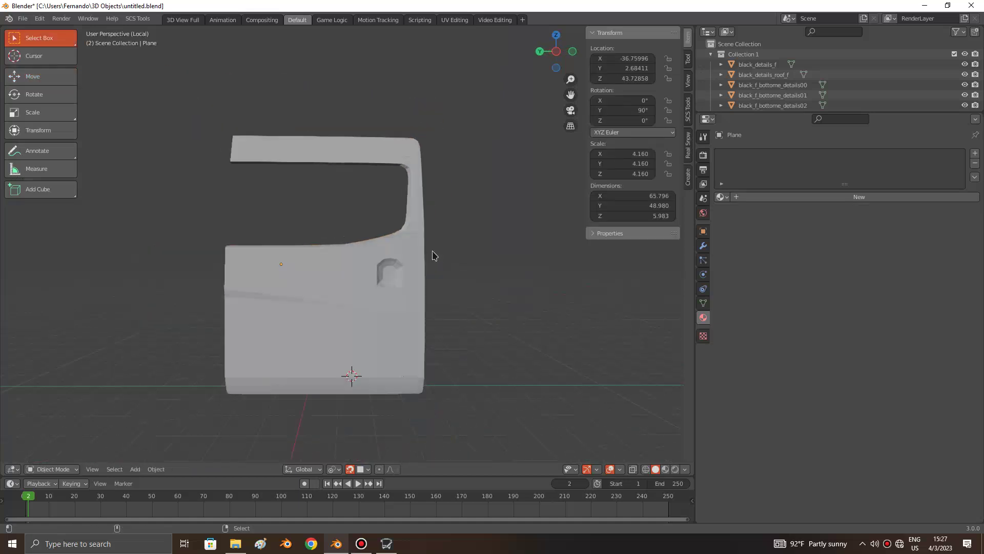
pyautogui.keyDown('ctrl'); pyautogui.keyDown('alt'); pyautogui.scroll(-2, 432, 255); pyautogui.keyUp('alt'); pyautogui.keyUp('ctrl')
pyautogui.keyDown('ctrl'); pyautogui.keyDown('alt'); pyautogui.scroll(-2, 432, 255); pyautogui.keyUp('alt'); pyautogui.keyUp('ctrl')
pyautogui.keyDown('ctrl'); pyautogui.keyDown('alt'); pyautogui.scroll(-3, 432, 254); pyautogui.keyUp('alt'); pyautogui.keyUp('ctrl')
pyautogui.keyDown('ctrl'); pyautogui.keyDown('alt'); pyautogui.scroll(-2, 432, 255); pyautogui.keyUp('alt'); pyautogui.keyUp('ctrl')
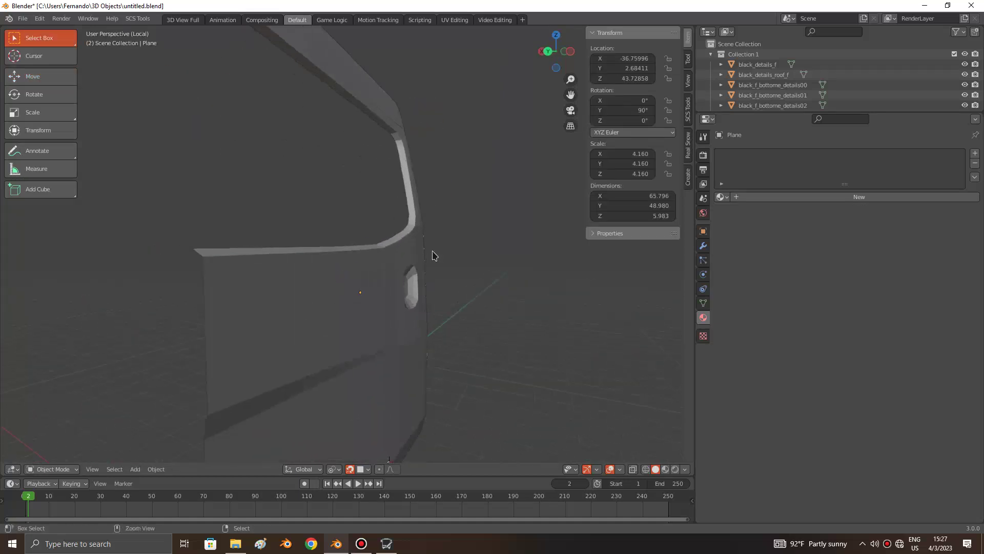
pyautogui.keyDown('ctrl'); pyautogui.keyDown('alt'); pyautogui.scroll(-2, 432, 255); pyautogui.keyUp('alt'); pyautogui.keyUp('ctrl')
pyautogui.keyDown('ctrl'); pyautogui.keyDown('alt'); pyautogui.scroll(-3, 432, 255); pyautogui.keyUp('alt'); pyautogui.keyUp('ctrl')
pyautogui.keyDown('ctrl'); pyautogui.keyDown('alt'); pyautogui.scroll(-2, 432, 255); pyautogui.keyUp('alt'); pyautogui.keyUp('ctrl')
pyautogui.keyDown('ctrl'); pyautogui.keyDown('alt'); pyautogui.scroll(-2, 432, 254); pyautogui.keyUp('alt'); pyautogui.keyUp('ctrl')
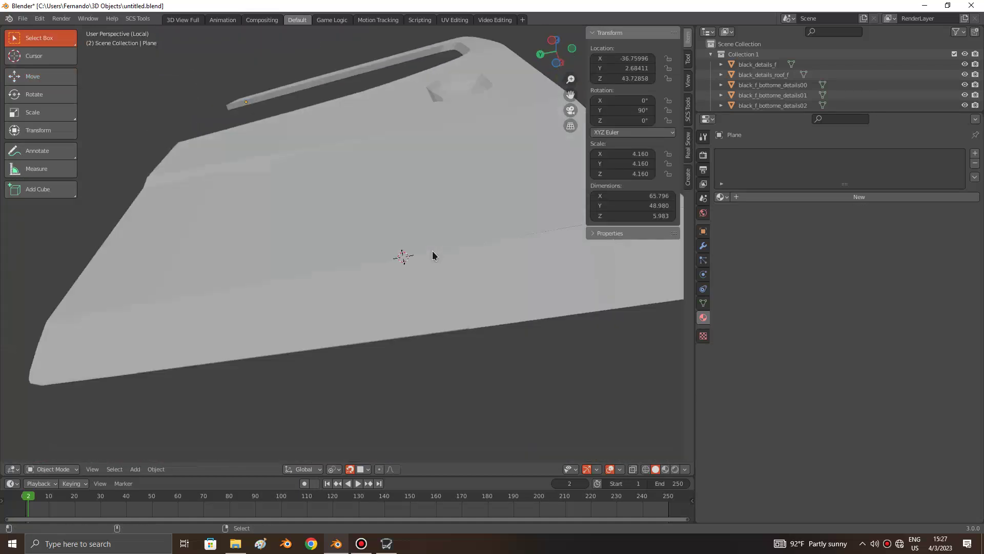
pyautogui.keyDown('ctrl'); pyautogui.keyDown('alt'); pyautogui.scroll(-2, 432, 255); pyautogui.keyUp('alt'); pyautogui.keyUp('ctrl')
pyautogui.keyDown('ctrl'); pyautogui.keyDown('alt'); pyautogui.scroll(-3, 432, 250); pyautogui.keyUp('alt'); pyautogui.keyUp('ctrl')
pyautogui.keyDown('ctrl'); pyautogui.keyDown('alt'); pyautogui.scroll(-3, 432, 251); pyautogui.keyUp('alt'); pyautogui.keyUp('ctrl')
# Step: Back in Edit Mode, select the panel's bottom edge loop and try X-ray shading
pyautogui.press('Tab')
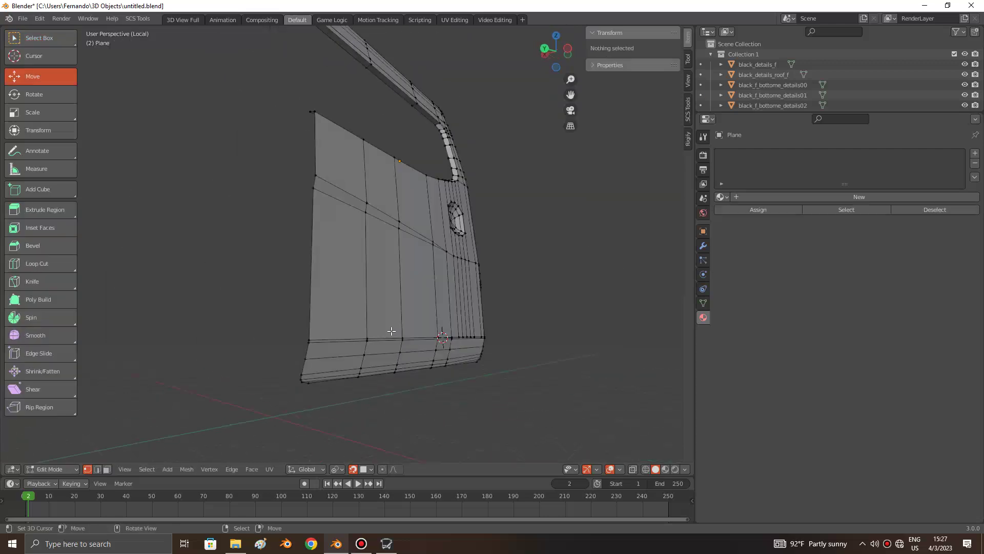
pyautogui.scroll(2, 391, 331)
pyautogui.scroll(3, 391, 331)
pyautogui.keyDown('alt'); pyautogui.keyDown('shift'); pyautogui.scroll(-3, 392, 331); pyautogui.keyUp('shift'); pyautogui.keyUp('alt')
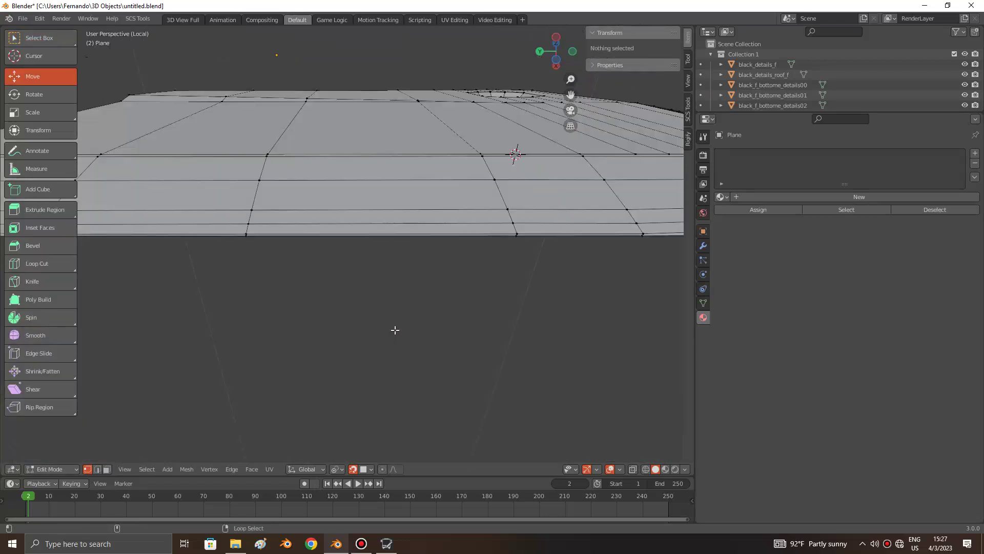
pyautogui.keyDown('alt'); pyautogui.keyDown('shift'); pyautogui.scroll(-1, 394, 330); pyautogui.keyUp('shift'); pyautogui.keyUp('alt')
pyautogui.keyDown('alt'); pyautogui.click(321, 244); pyautogui.keyUp('alt')
pyautogui.keyDown('ctrl'); pyautogui.keyDown('alt'); pyautogui.scroll(-2, 321, 244); pyautogui.keyUp('alt'); pyautogui.keyUp('ctrl')
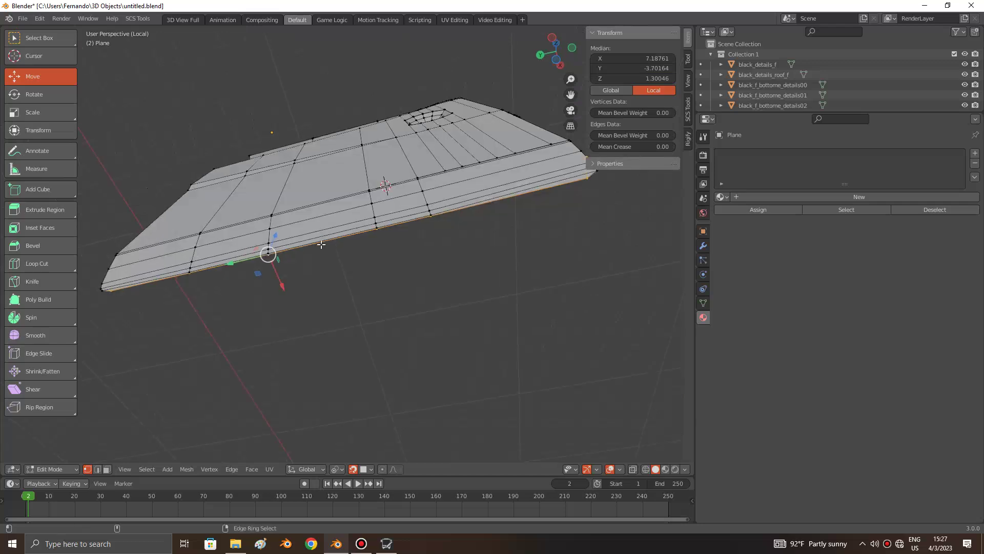
pyautogui.keyDown('ctrl'); pyautogui.keyDown('alt'); pyautogui.scroll(-4, 321, 244); pyautogui.keyUp('alt'); pyautogui.keyUp('ctrl')
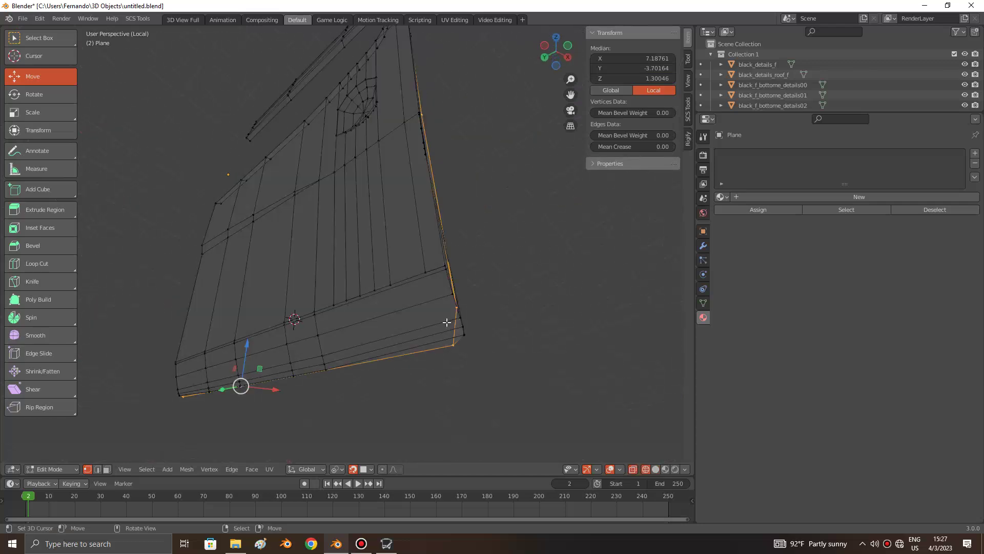
pyautogui.keyDown('ctrl'); pyautogui.keyDown('alt'); pyautogui.scroll(-2, 436, 322); pyautogui.keyUp('alt'); pyautogui.keyUp('ctrl')
pyautogui.keyDown('ctrl'); pyautogui.keyDown('alt'); pyautogui.scroll(-2, 437, 322); pyautogui.keyUp('alt'); pyautogui.keyUp('ctrl')
pyautogui.scroll(3, 436, 322)
pyautogui.hotkey('alt', 'z')
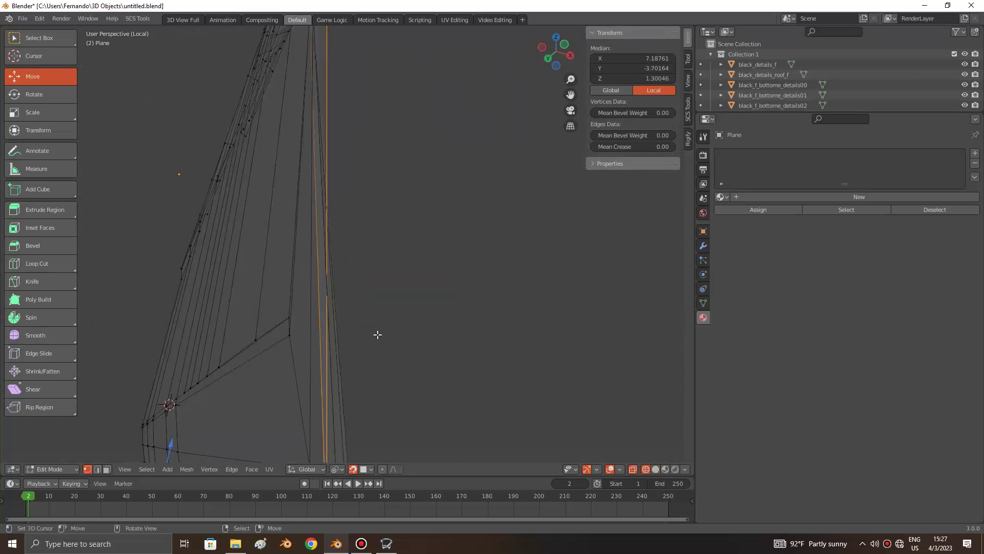
pyautogui.scroll(-3, 348, 297)
pyautogui.hotkey('alt', 'a')
pyautogui.hotkey('shift', 'z')
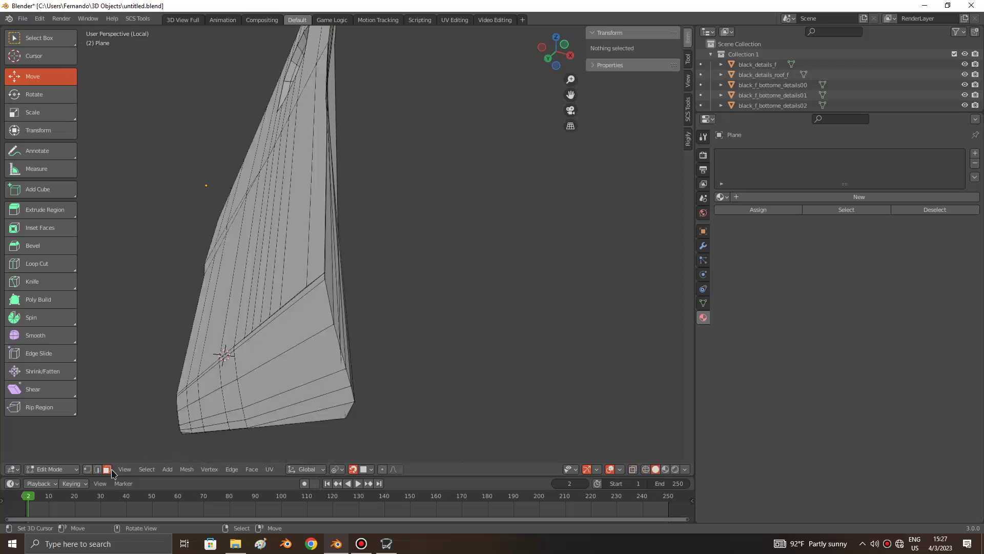
# Step: Try deleting the thin side faces, undo, then dissolve the selected edges instead
pyautogui.click(330, 255)
pyautogui.press('x')
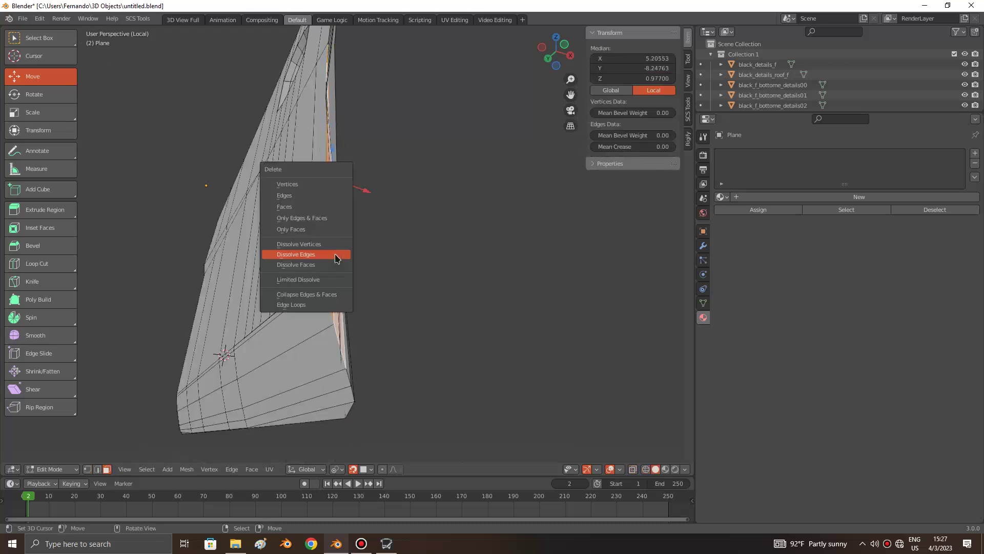
pyautogui.click(291, 208)
pyautogui.hotkey('ctrl', 'z')
pyautogui.press('x')
pyautogui.click(333, 197)
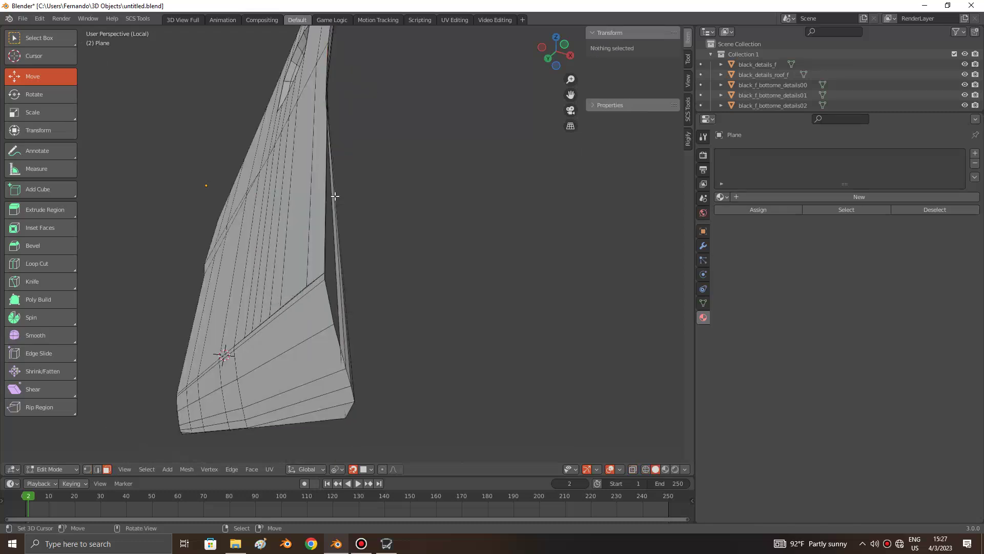
pyautogui.press('x')
pyautogui.click(337, 198)
pyautogui.hotkey('ctrl', 'z')
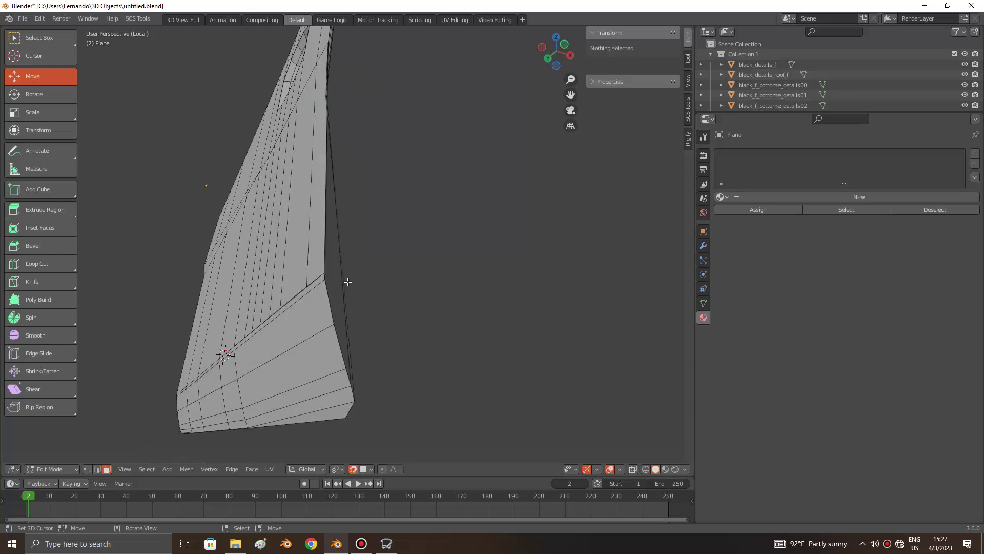
pyautogui.press('x')
pyautogui.click(346, 345)
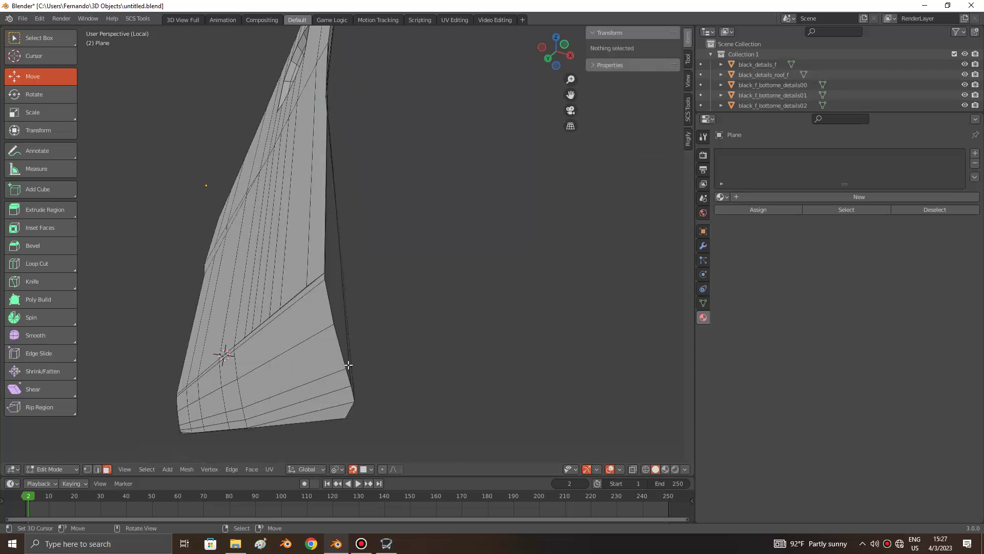
# Step: With X-ray on, select the right-side edge run and dissolve it
pyautogui.hotkey('alt', 'z')
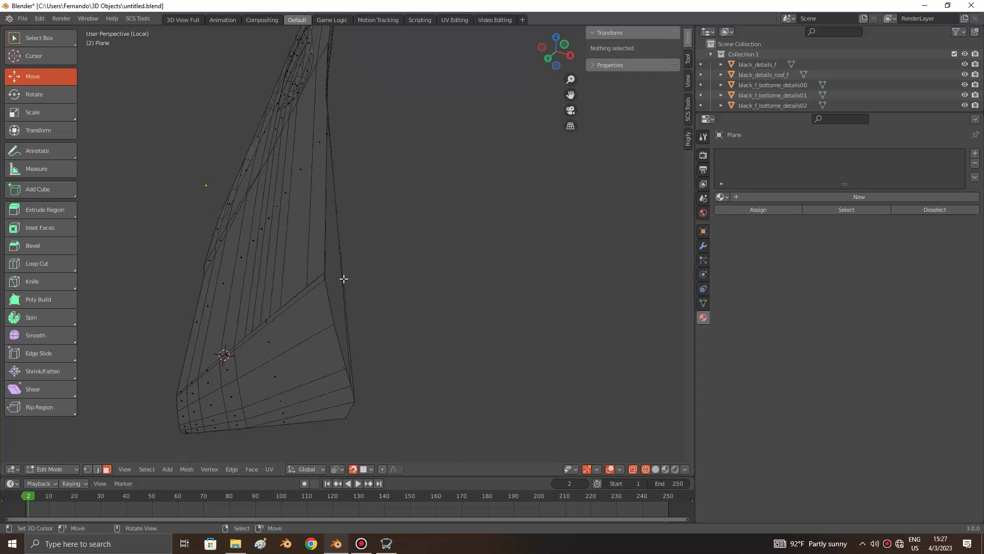
pyautogui.keyDown('alt'); pyautogui.click(336, 208); pyautogui.keyUp('alt')
pyautogui.press('x')
pyautogui.click(346, 204)
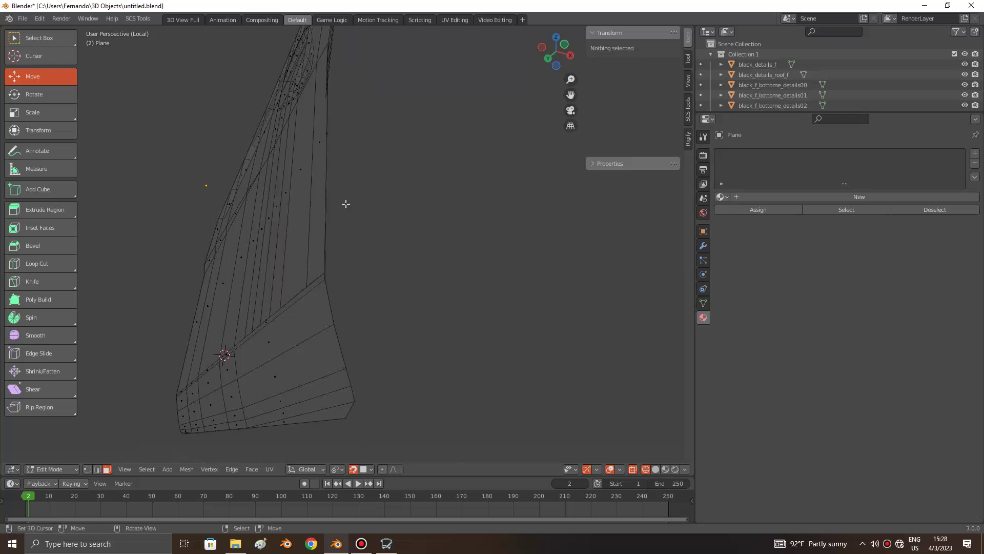
pyautogui.hotkey('alt', 'z')
pyautogui.moveTo(346, 204); pyautogui.dragTo(318, 258, button='middle')
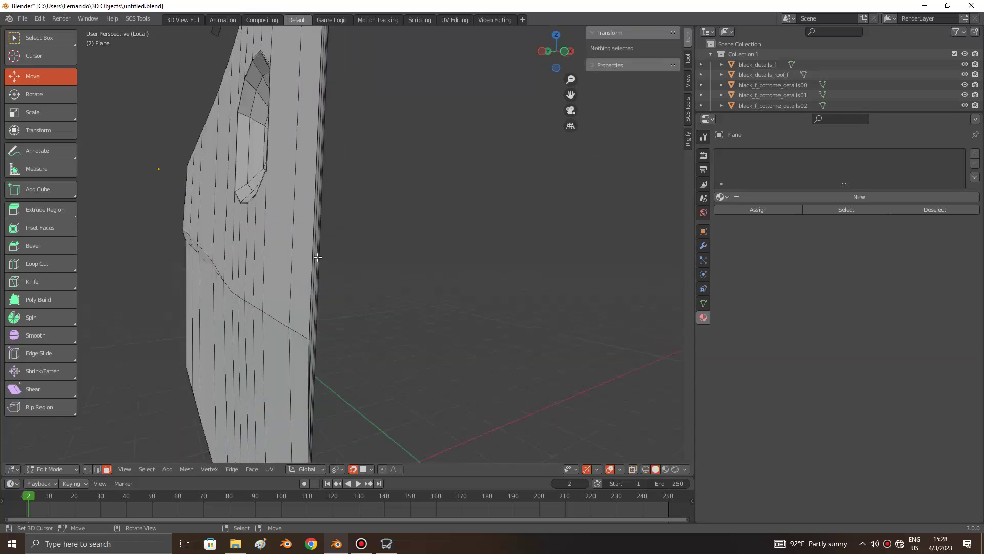
pyautogui.hotkey('alt', 'z')
# Step: Box-select the stray vertical edge on the side and delete it
pyautogui.press('b')
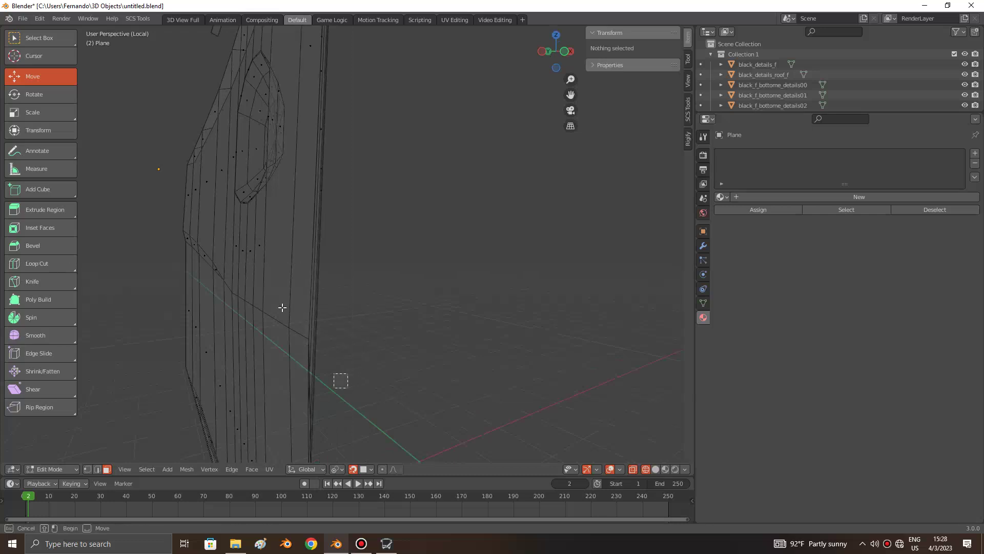
pyautogui.moveTo(279, 292)
pyautogui.mouseDown(button='middle')
pyautogui.moveTo(334, 282)
pyautogui.moveTo(364, 289)
pyautogui.mouseUp(button='middle')
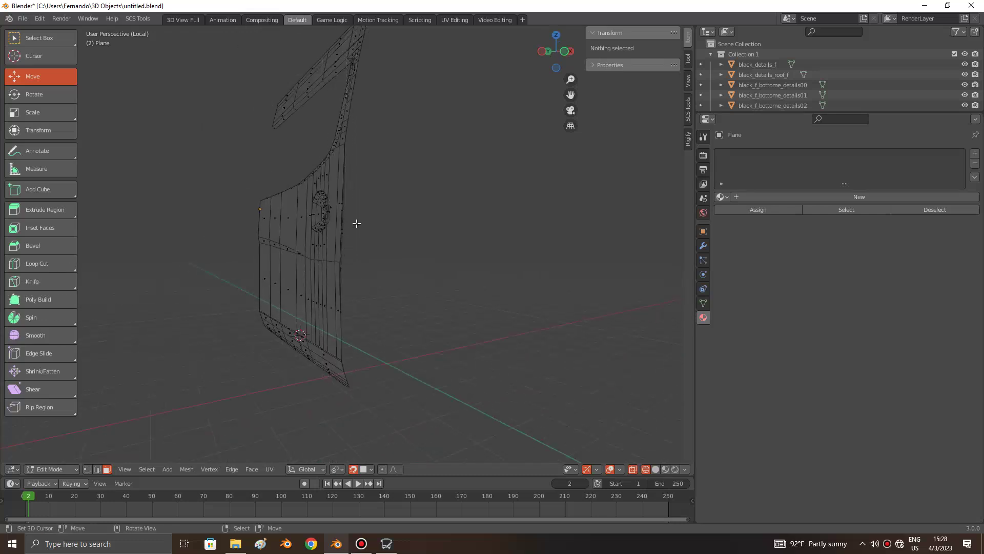
pyautogui.scroll(5, 355, 195)
pyautogui.press('b')
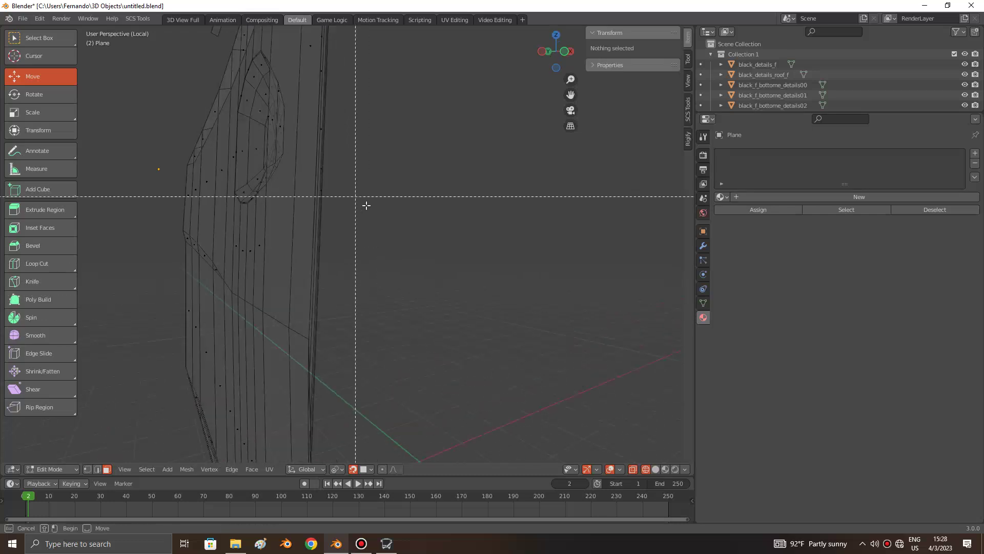
pyautogui.moveTo(321, 97); pyautogui.dragTo(321, 149)
pyautogui.press('x')
pyautogui.click(318, 115)
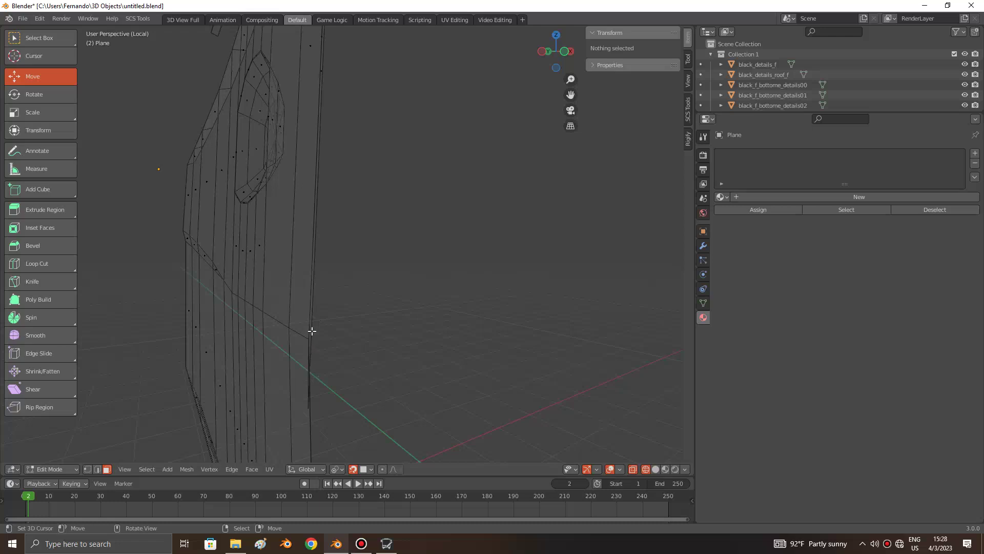
# Step: Box-select the vertical edge strip running along the panel's side
pyautogui.moveTo(312, 331)
pyautogui.mouseDown(button='middle')
pyautogui.moveTo(314, 314)
pyautogui.moveTo(356, 276)
pyautogui.mouseUp(button='middle')
pyautogui.press('a')
pyautogui.hotkey('alt', 'a')
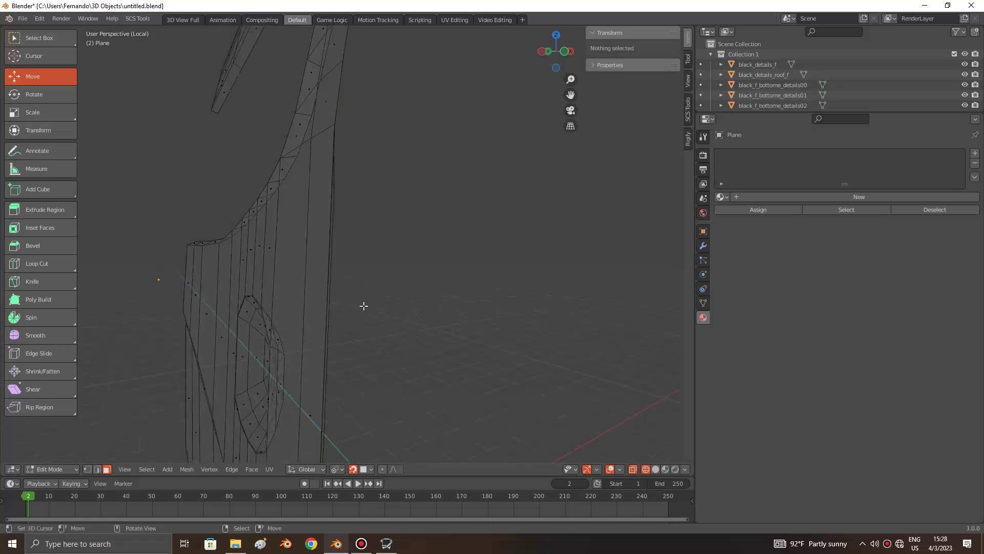
pyautogui.moveTo(373, 325)
pyautogui.mouseDown()
pyautogui.moveTo(332, 178)
pyautogui.moveTo(332, 221)
pyautogui.mouseUp()
pyautogui.press('b')
pyautogui.moveTo(362, 428)
pyautogui.mouseDown()
pyautogui.moveTo(329, 398)
pyautogui.moveTo(309, 416)
pyautogui.mouseUp()
pyautogui.press('b')
pyautogui.moveTo(310, 415)
pyautogui.mouseDown(button='middle')
pyautogui.moveTo(309, 281)
pyautogui.moveTo(302, 299)
pyautogui.mouseUp(button='middle')
# Step: Select the vertical side face strip in wireframe, delete it, then undo
pyautogui.hotkey('alt', 'a')
pyautogui.hotkey('shift', 'z')
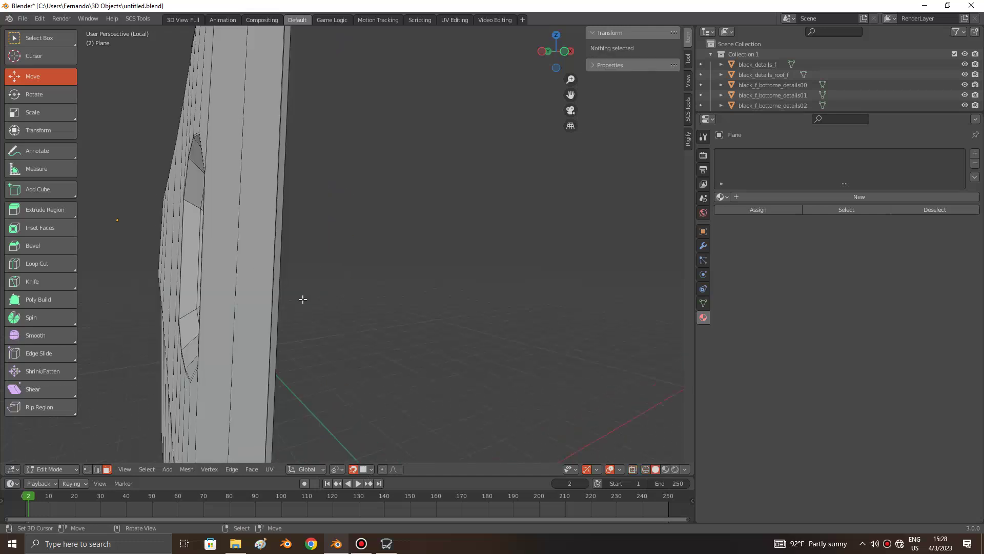
pyautogui.hotkey('shift', 'z')
pyautogui.keyDown('alt'); pyautogui.click(271, 347); pyautogui.keyUp('alt')
pyautogui.press('x')
pyautogui.click(277, 327)
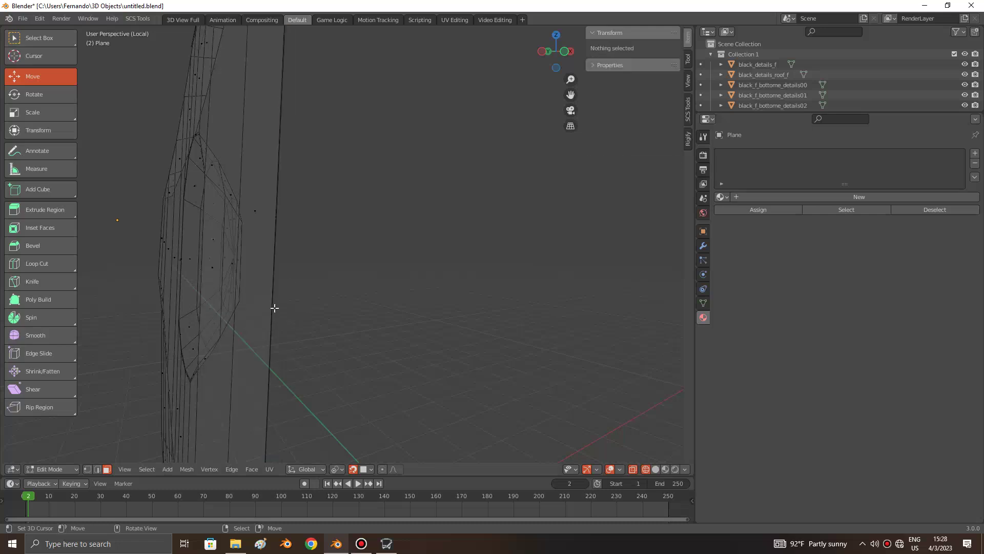
pyautogui.hotkey('ctrl', 'z')
pyautogui.hotkey('ctrl', 'z')
# Step: Return to Object Mode and orbit to a front orthographic view of the door
pyautogui.hotkey('ctrl', 'shift', 'z')
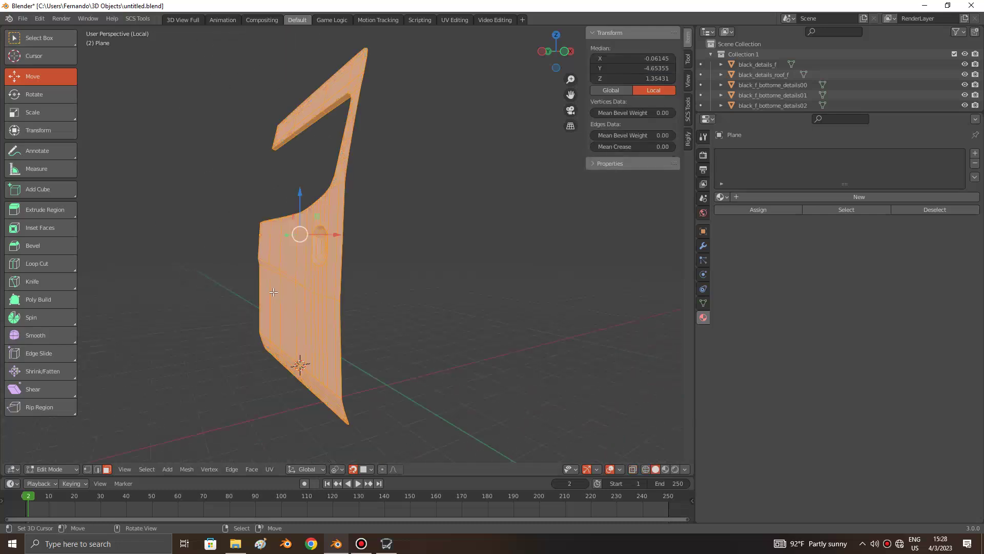
pyautogui.press('Tab')
pyautogui.hotkey('shift', 'z')
pyautogui.moveTo(272, 291); pyautogui.dragTo(273, 291, button='middle')
pyautogui.press('KP_5')
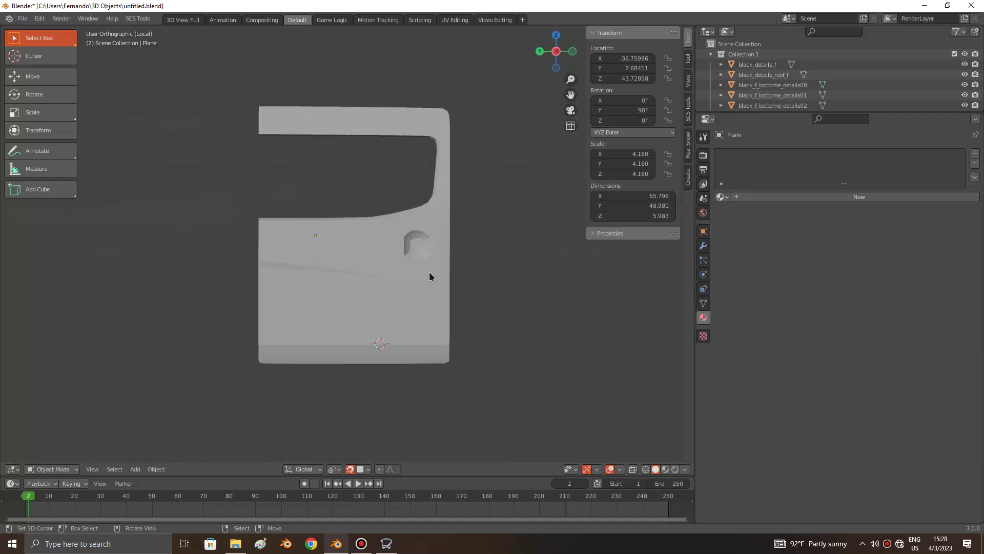
# Step: Select the door object and enter Edit Mode with nothing selected
pyautogui.click(429, 272)
pyautogui.click(156, 469)
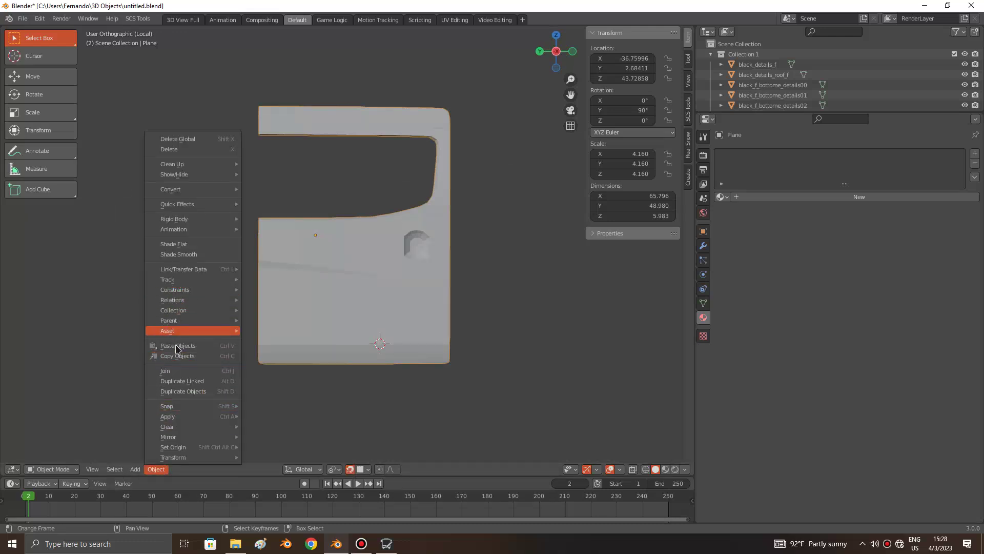
pyautogui.keyDown('shift'); pyautogui.scroll(2, 346, 243); pyautogui.keyUp('shift')
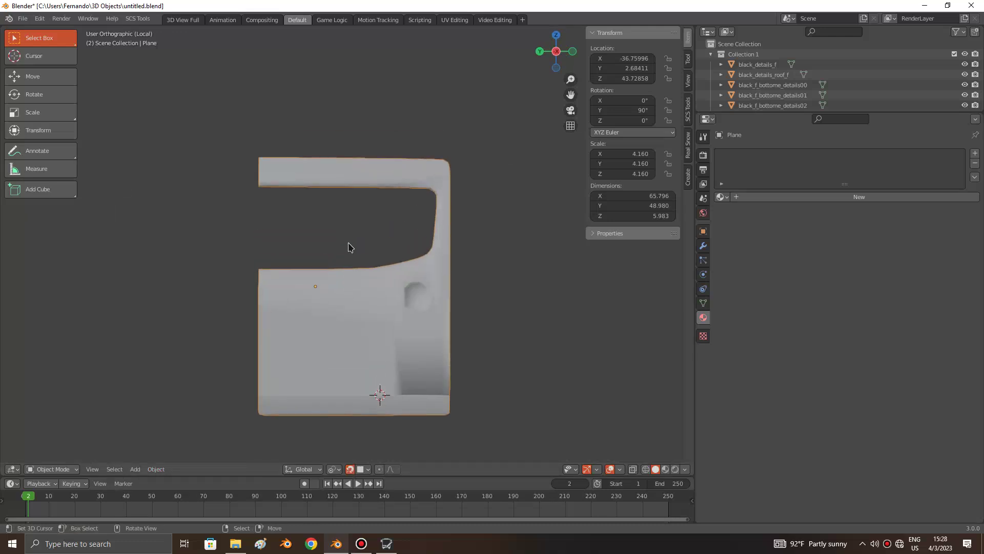
pyautogui.press('Tab')
pyautogui.hotkey('alt', 'a')
pyautogui.scroll(1, 461, 310)
pyautogui.press('Tab')
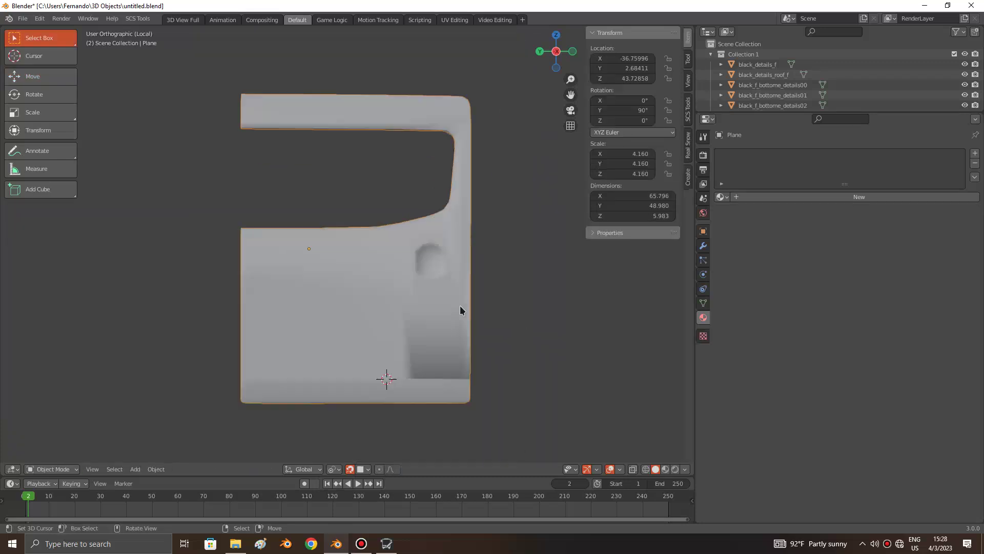
pyautogui.press('Tab')
pyautogui.hotkey('alt', 'a')
# Step: Zoom in on the lower band and compare wireframe and solid shading
pyautogui.scroll(3, 420, 321)
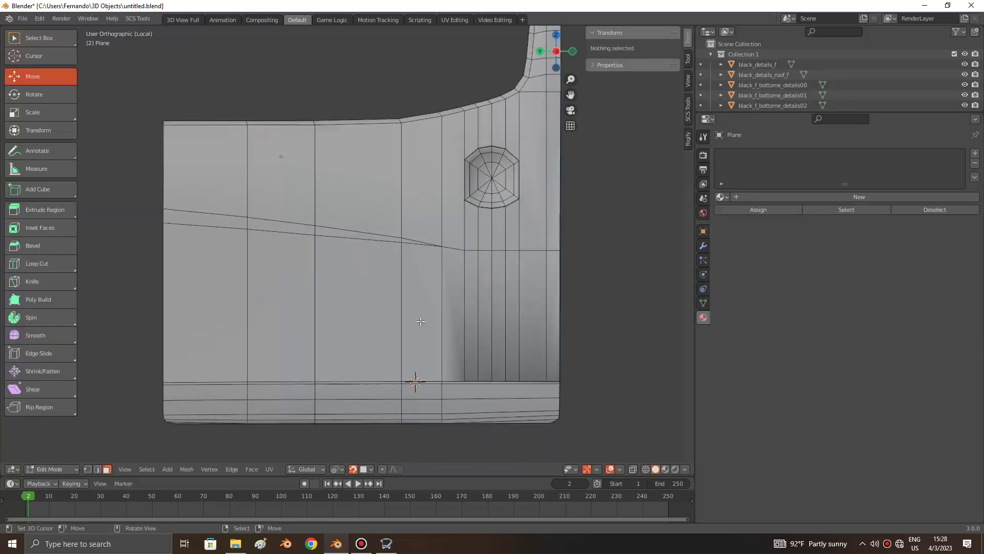
pyautogui.keyDown('ctrl'); pyautogui.scroll(2, 421, 321); pyautogui.keyUp('ctrl')
pyautogui.keyDown('ctrl'); pyautogui.scroll(1, 188, 120); pyautogui.keyUp('ctrl')
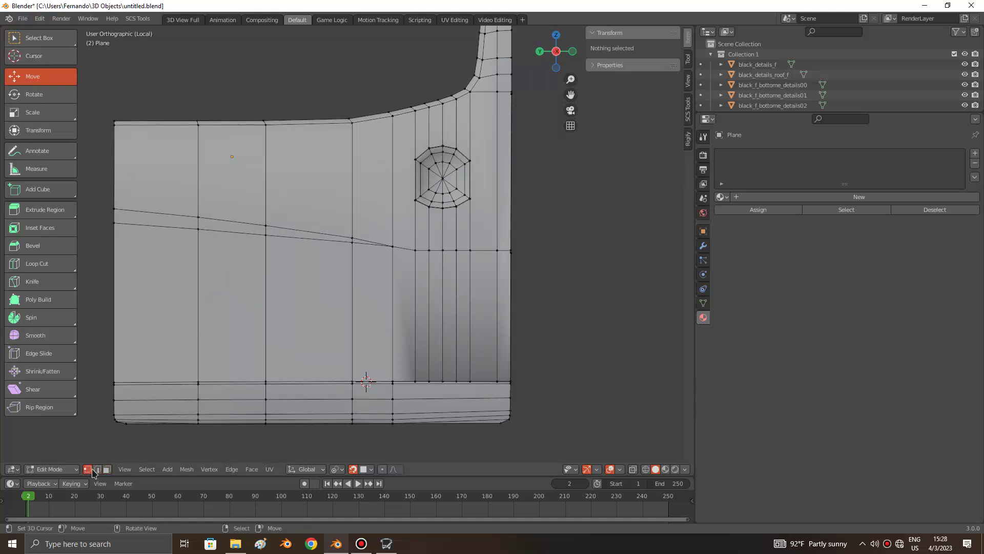
pyautogui.keyDown('ctrl'); pyautogui.scroll(2, 248, 453); pyautogui.keyUp('ctrl')
pyautogui.scroll(5, 280, 396)
pyautogui.hotkey('shift', 'z')
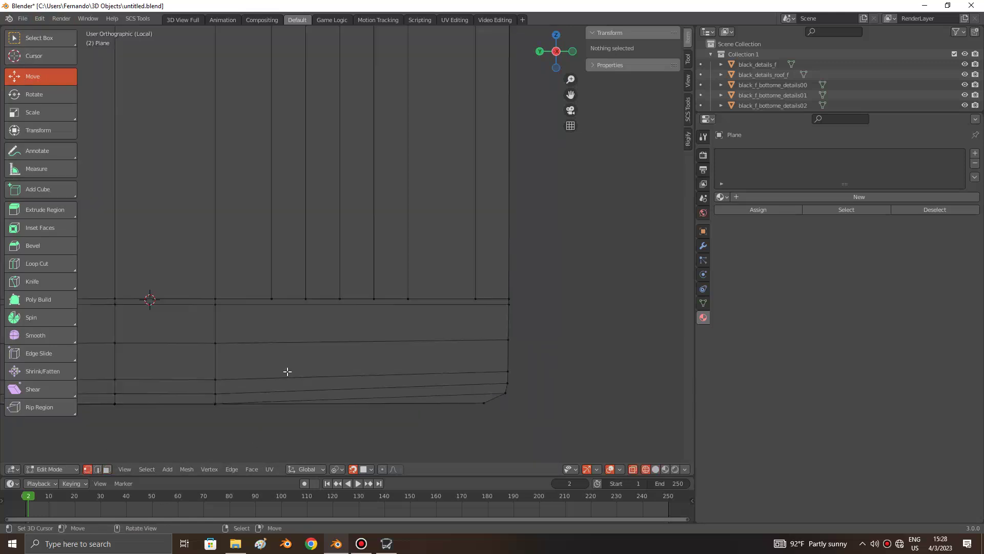
pyautogui.hotkey('shift', 'z')
pyautogui.hotkey('shift', 'z')
pyautogui.hotkey('shift', 'z')
pyautogui.keyDown('ctrl'); pyautogui.scroll(-1, 285, 369); pyautogui.keyUp('ctrl')
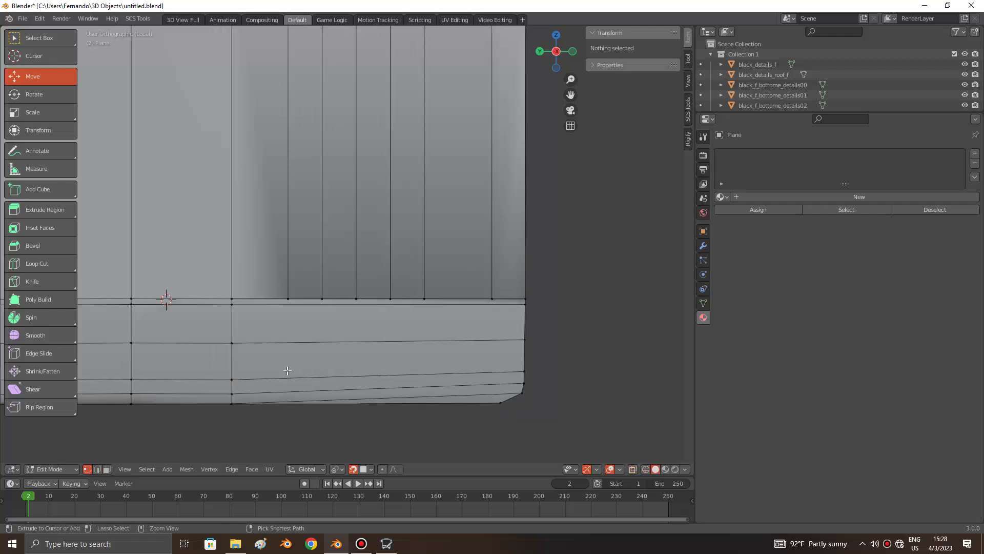
pyautogui.keyDown('ctrl'); pyautogui.scroll(-4, 359, 349); pyautogui.keyUp('ctrl')
pyautogui.keyDown('ctrl'); pyautogui.scroll(4, 435, 323); pyautogui.keyUp('ctrl')
# Step: In wireframe, knife a vertical cut from the vertex above the lower band to the bottom edge
pyautogui.hotkey('shift', 'z')
pyautogui.click(491, 299)
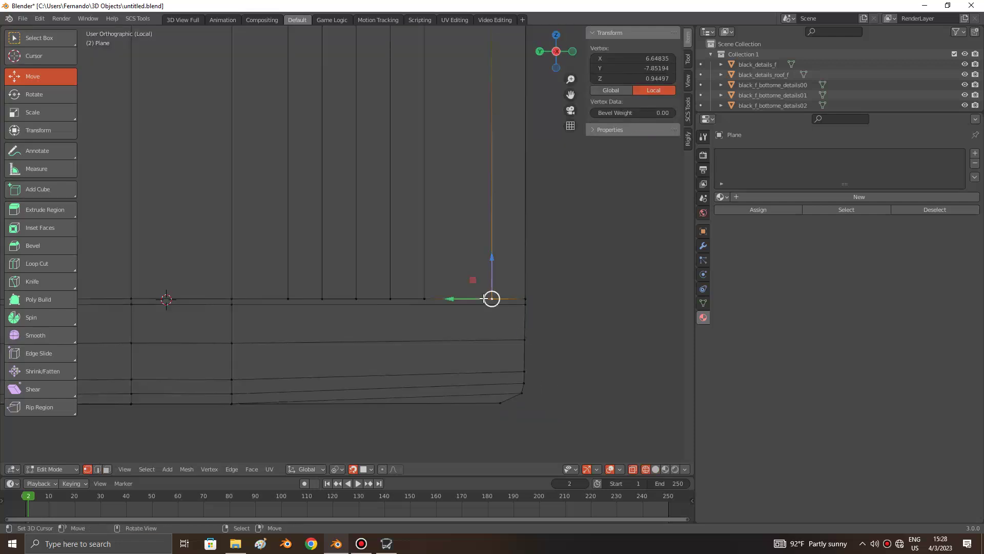
pyautogui.hotkey('shift', 'z')
pyautogui.hotkey('shift', 'z')
pyautogui.press('k')
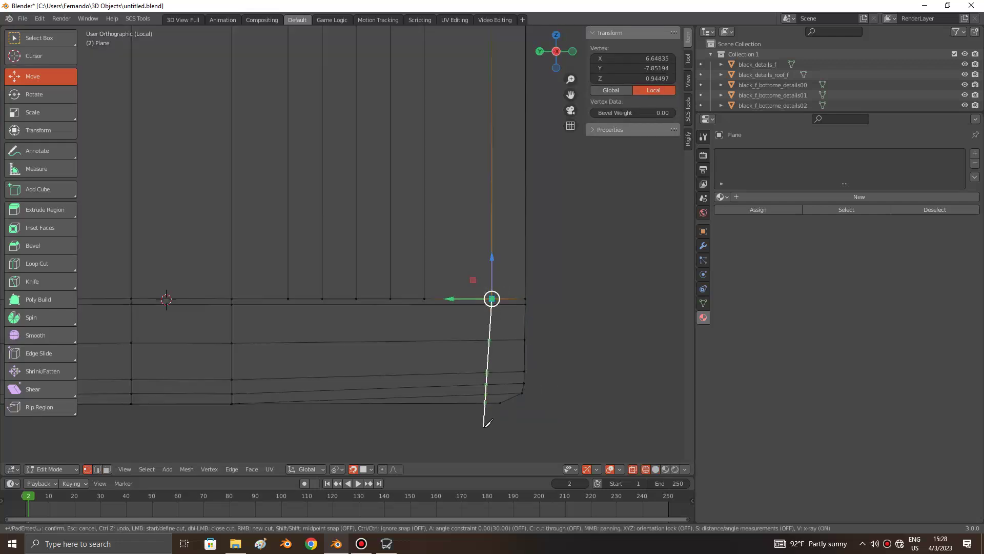
pyautogui.press('Return')
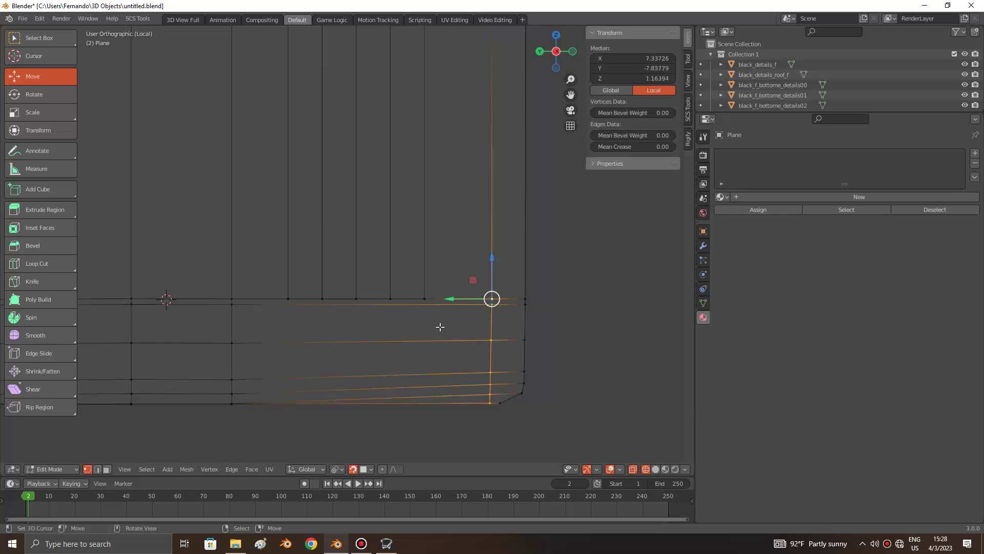
# Step: Cancel a second knife cut and undo back to the fresh cut's selection
pyautogui.hotkey('ctrl', 'l')
pyautogui.press('k')
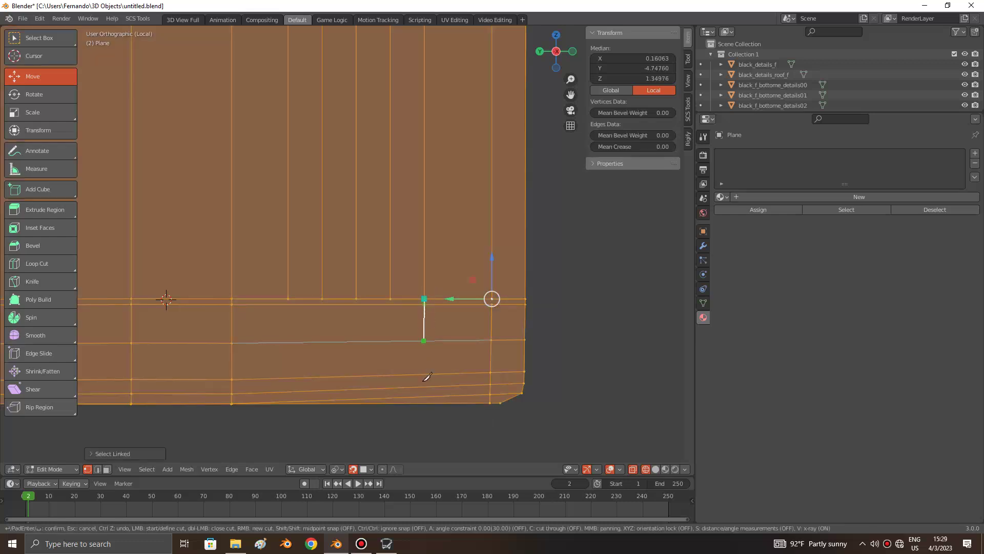
pyautogui.press('Escape')
pyautogui.click(424, 295)
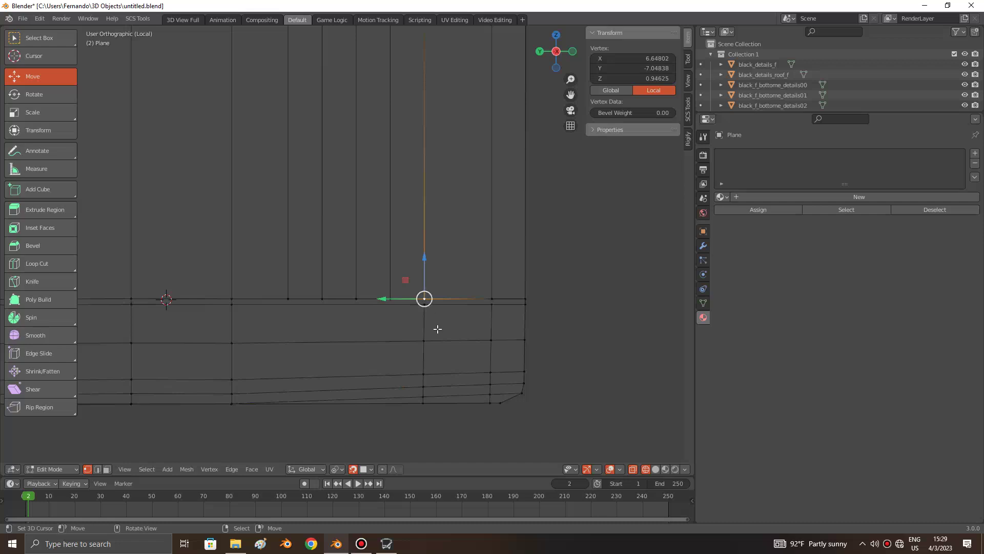
pyautogui.hotkey('ctrl', 'z')
pyautogui.hotkey('ctrl', 'z')
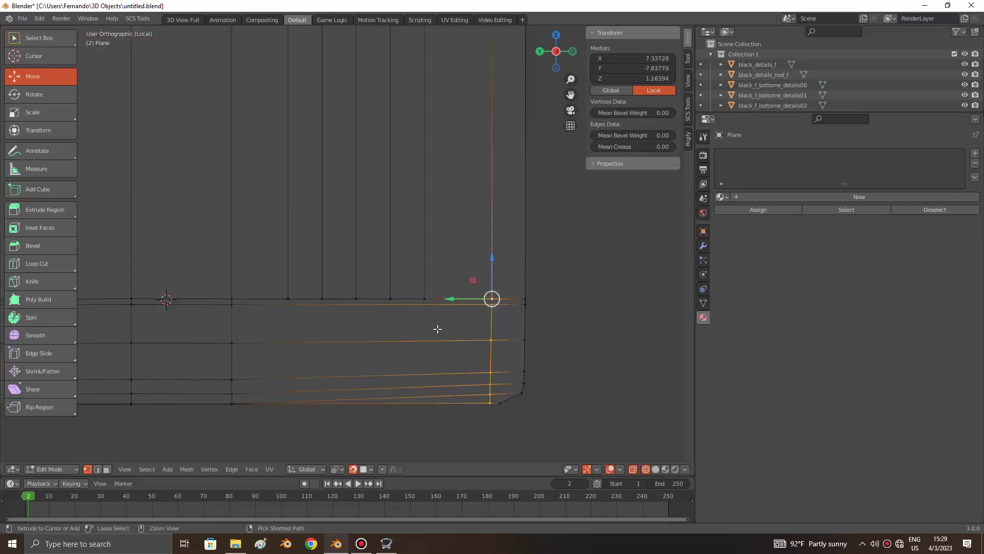
pyautogui.hotkey('ctrl', 'z')
pyautogui.scroll(-6, 437, 329)
pyautogui.hotkey('ctrl', 'z')
pyautogui.hotkey('ctrl', 'z')
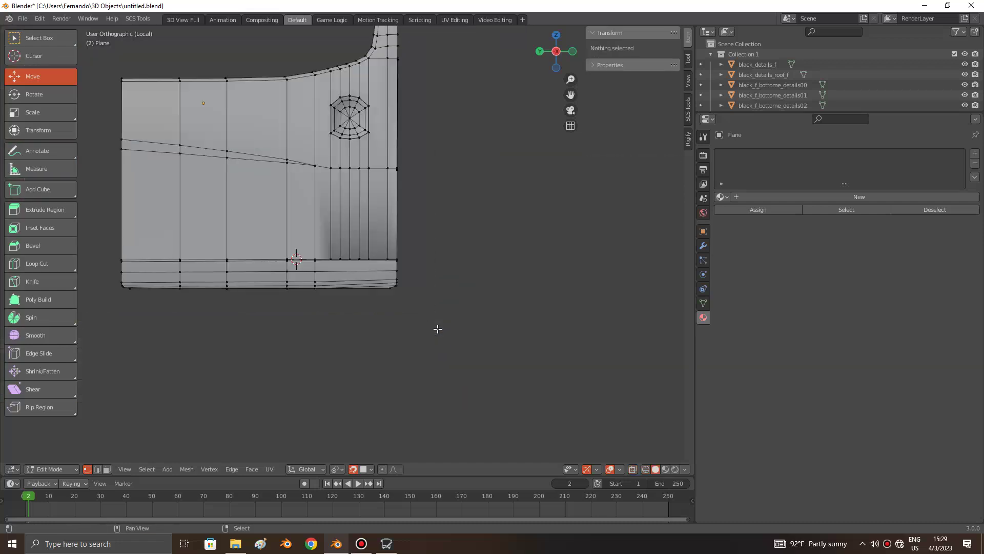
pyautogui.hotkey('ctrl', 'z')
pyautogui.hotkey('ctrl', 'shift', 'z')
pyautogui.scroll(2, 437, 329)
# Step: Mark the lower slanted edge loop as sharp
pyautogui.scroll(2, 221, 224)
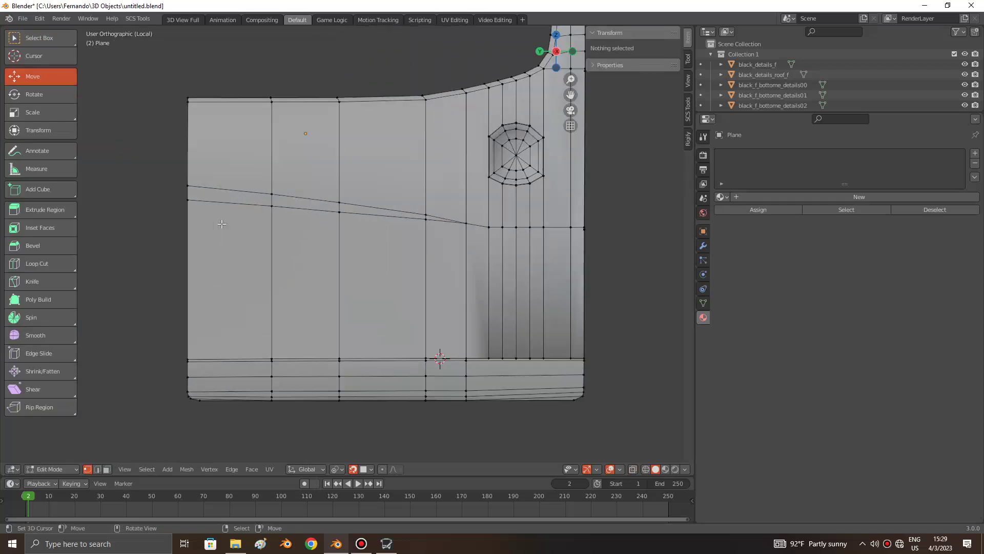
pyautogui.keyDown('alt'); pyautogui.click(225, 203); pyautogui.keyUp('alt')
pyautogui.hotkey('ctrl', 'e')
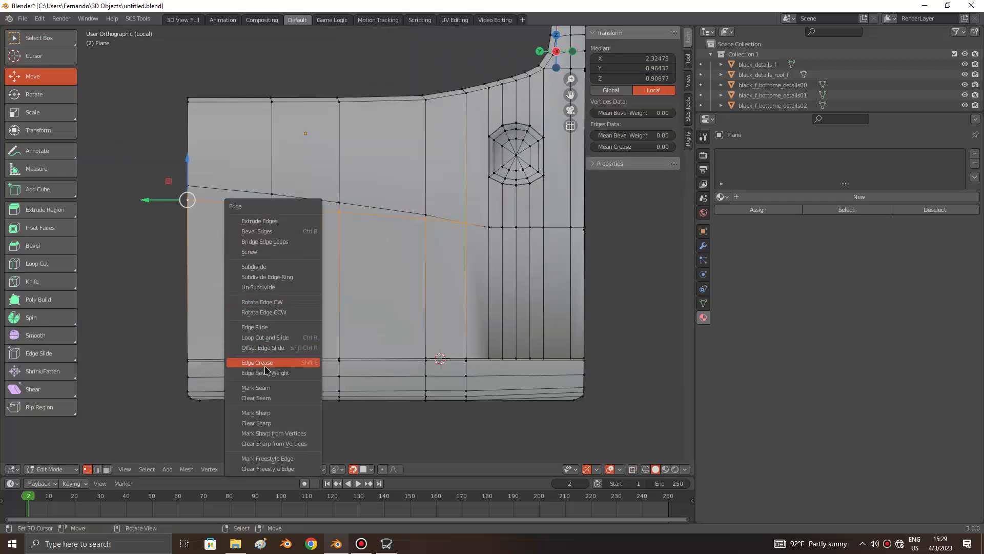
pyautogui.click(279, 387)
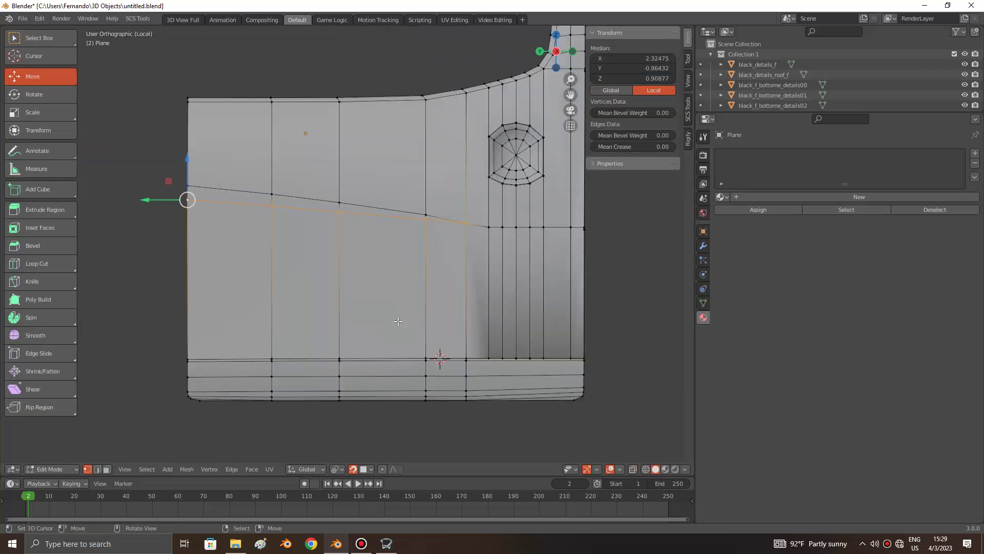
pyautogui.hotkey('ctrl', 'e')
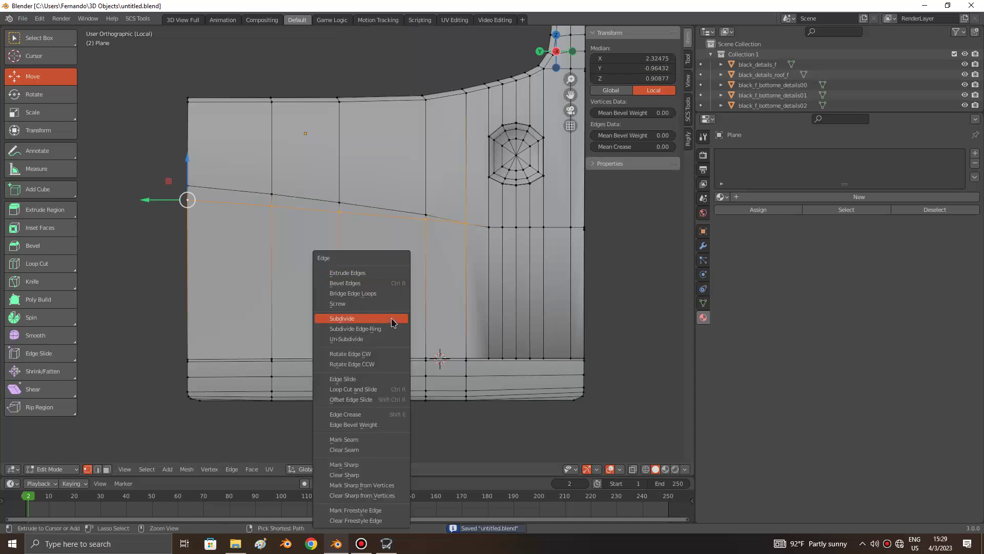
pyautogui.click(346, 464)
pyautogui.hotkey('alt', 'a')
# Step: Mark the diagonal body line edges as sharp
pyautogui.click(187, 186)
pyautogui.keyDown('shift'); pyautogui.click(332, 189); pyautogui.keyUp('shift')
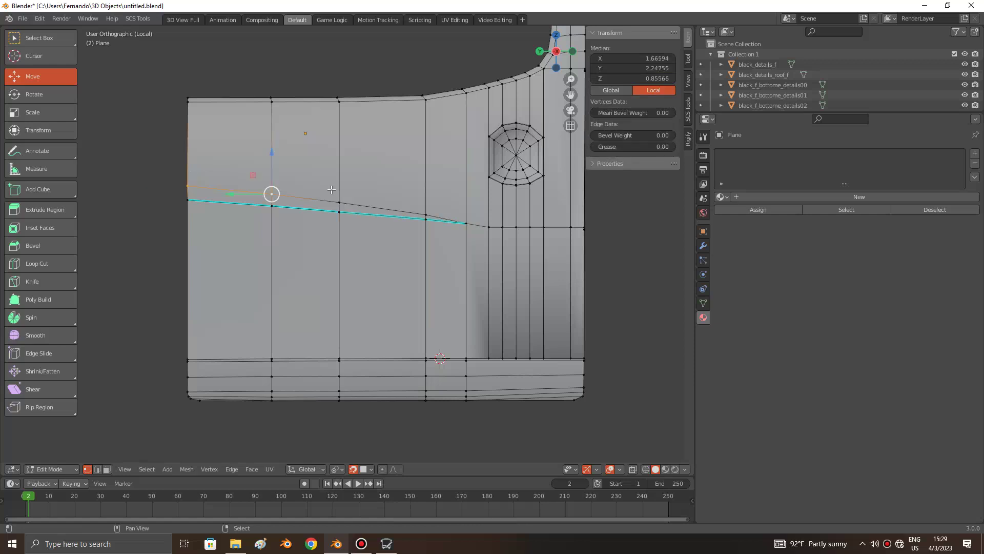
pyautogui.hotkey('ctrl', 'e')
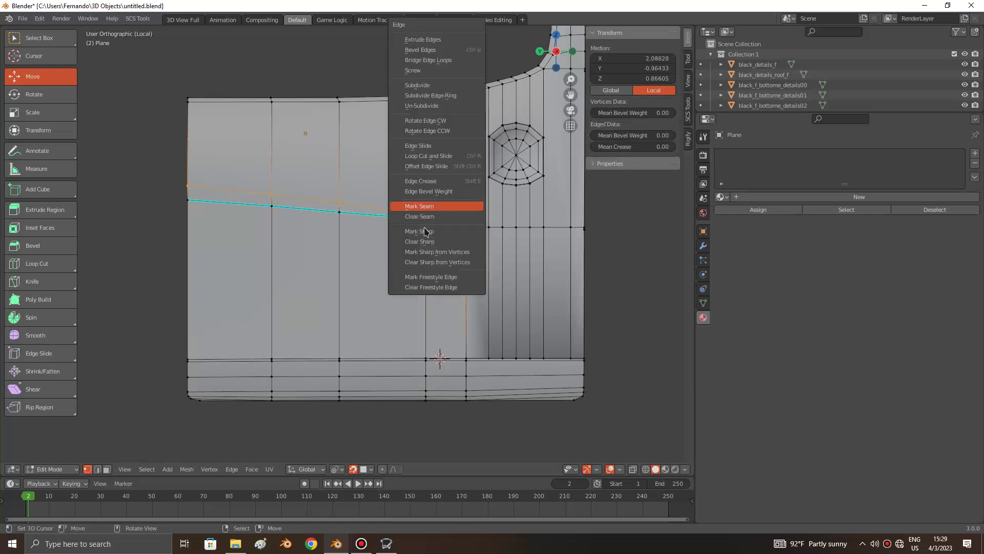
pyautogui.click(466, 228)
pyautogui.hotkey('alt', 'a')
# Step: Mark the window-frame curve edge loop as sharp
pyautogui.keyDown('shift'); pyautogui.moveTo(420, 219); pyautogui.dragTo(419, 228, button='middle'); pyautogui.keyUp('shift')
pyautogui.keyDown('alt'); pyautogui.click(418, 224); pyautogui.keyUp('alt')
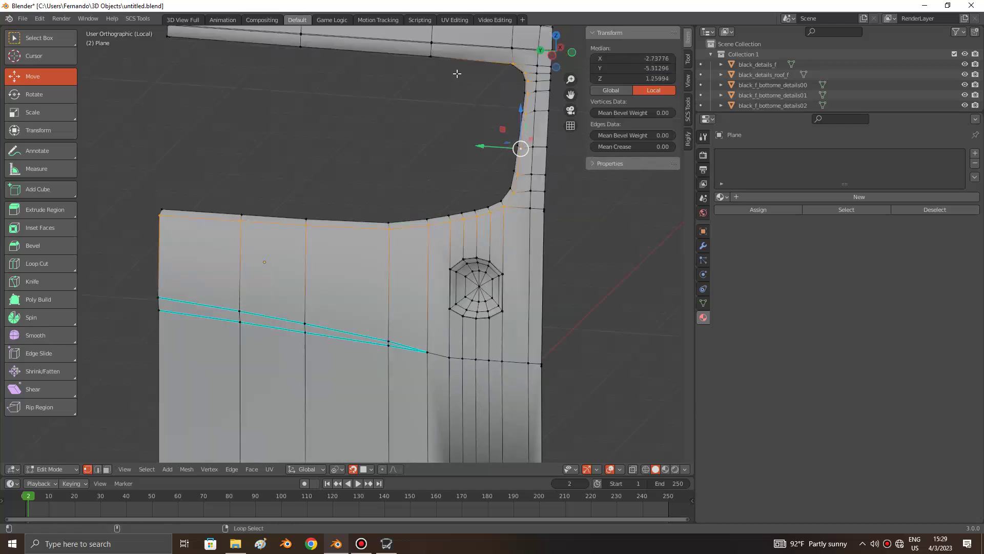
pyautogui.moveTo(443, 53); pyautogui.dragTo(400, 402, button='middle')
pyautogui.keyDown('shift'); pyautogui.moveTo(466, 121); pyautogui.dragTo(410, 228, button='middle'); pyautogui.keyUp('shift')
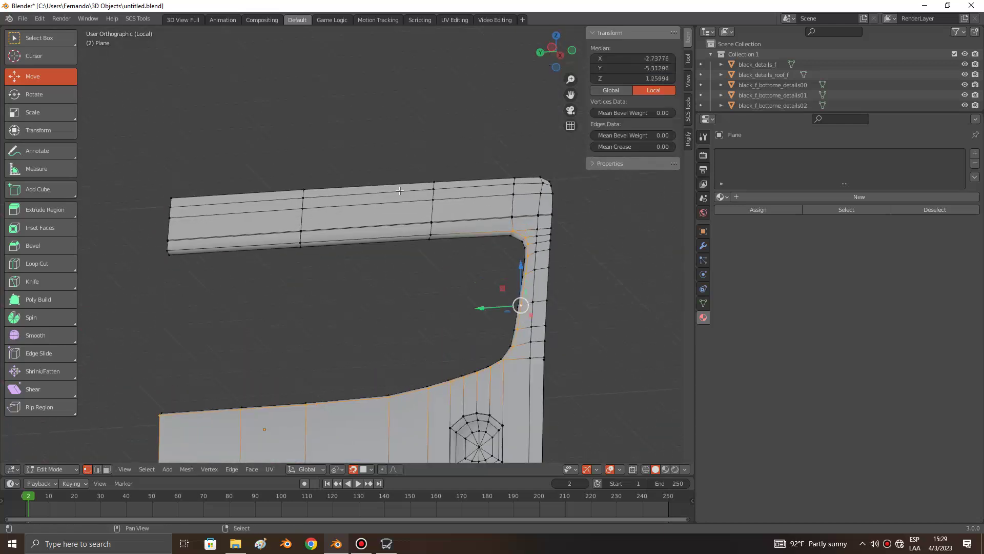
pyautogui.scroll(6, 410, 227)
pyautogui.scroll(-5, 410, 227)
pyautogui.keyDown('ctrl'); pyautogui.scroll(2, 411, 227); pyautogui.keyUp('ctrl')
pyautogui.hotkey('ctrl', 'e')
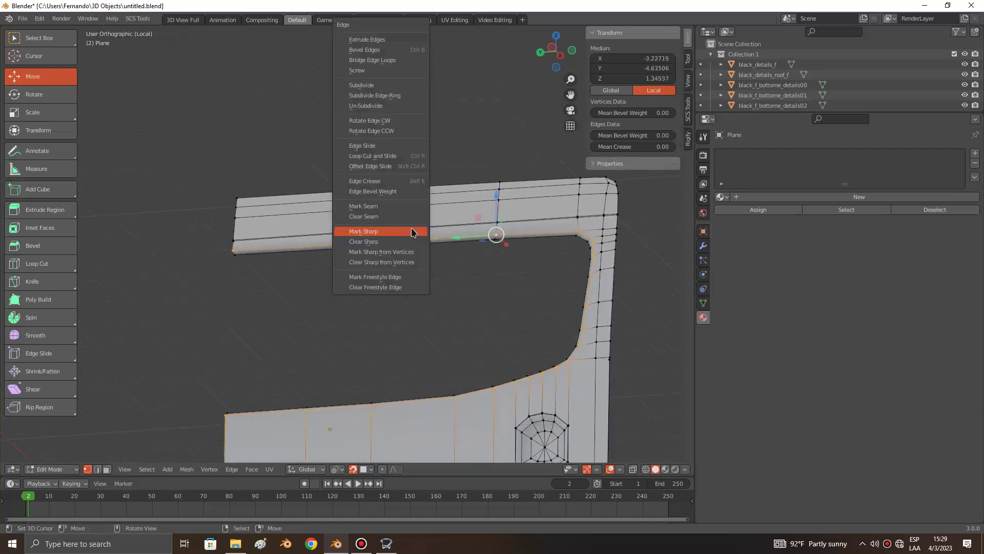
pyautogui.click(411, 228)
pyautogui.hotkey('alt', 'a')
# Step: Mark a horizontal loop on the top bar as sharp
pyautogui.scroll(-4, 411, 228)
pyautogui.moveTo(411, 227); pyautogui.dragTo(411, 228, button='middle')
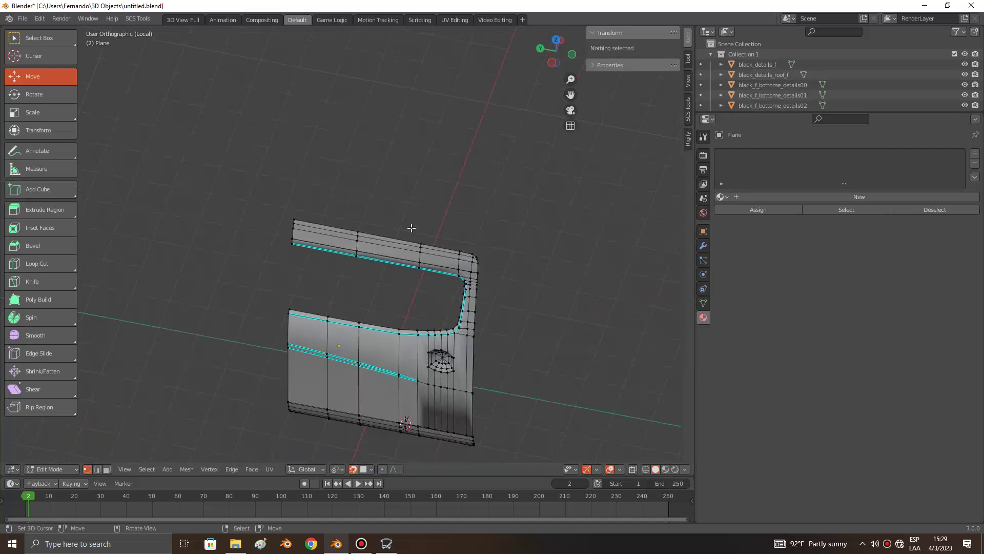
pyautogui.scroll(2, 428, 280)
pyautogui.scroll(5, 428, 280)
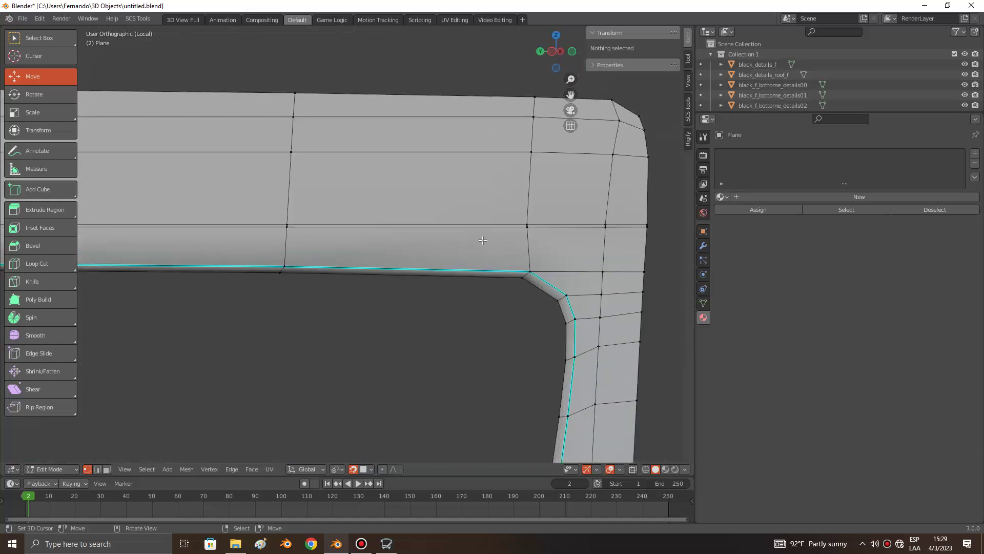
pyautogui.keyDown('alt'); pyautogui.click(501, 216); pyautogui.keyUp('alt')
pyautogui.scroll(-4, 501, 215)
pyautogui.hotkey('ctrl', 'e')
pyautogui.click(501, 215)
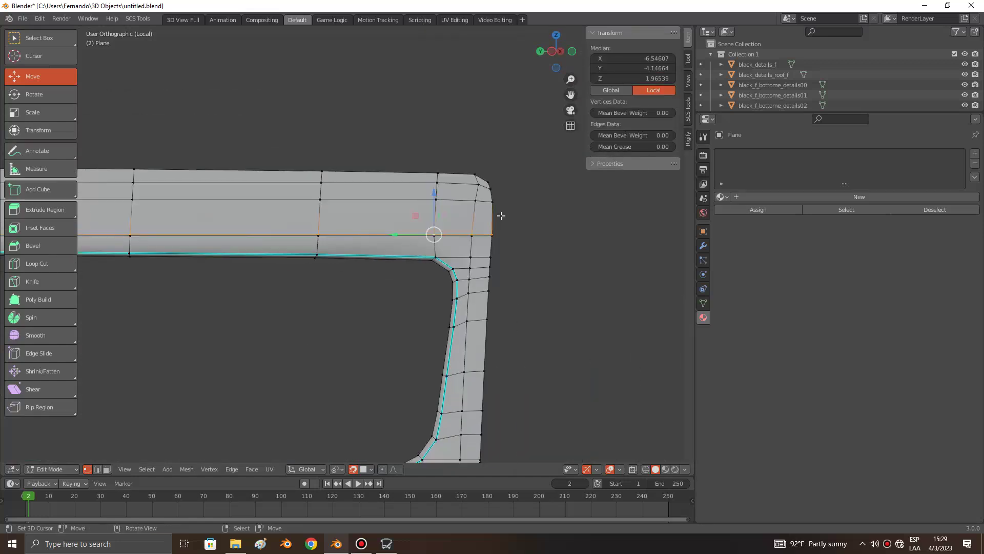
pyautogui.hotkey('ctrl', 'e')
pyautogui.click(472, 233)
pyautogui.hotkey('alt', 'a')
# Step: Mark the top bar's middle horizontal loop as sharp
pyautogui.scroll(3, 416, 298)
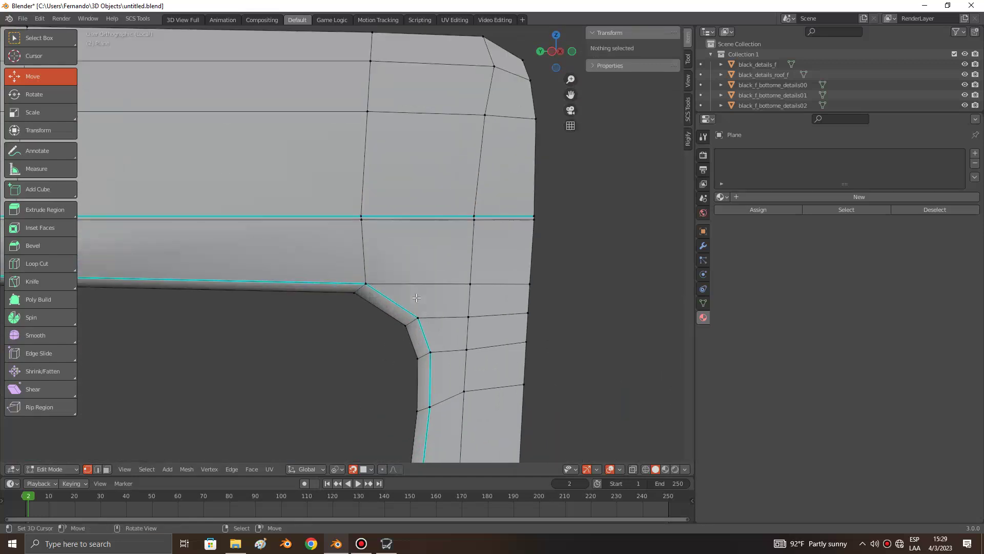
pyautogui.keyDown('alt'); pyautogui.click(402, 220); pyautogui.keyUp('alt')
pyautogui.hotkey('ctrl', 'e')
pyautogui.click(402, 221)
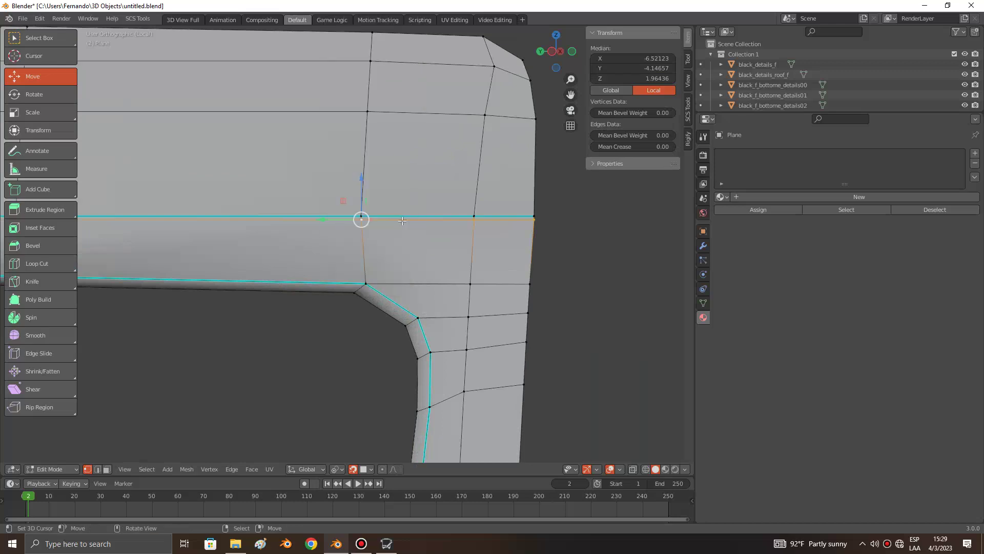
pyautogui.hotkey('ctrl', 'e')
pyautogui.click(395, 237)
pyautogui.hotkey('alt', 'a')
# Step: Mark the rim loop around the octagonal hole as sharp
pyautogui.scroll(-4, 393, 236)
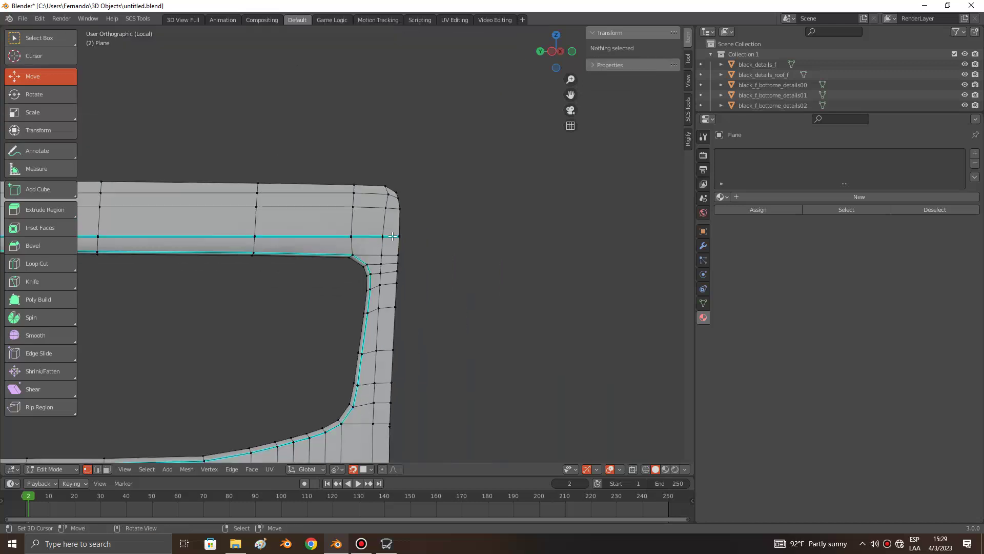
pyautogui.scroll(6, 393, 235)
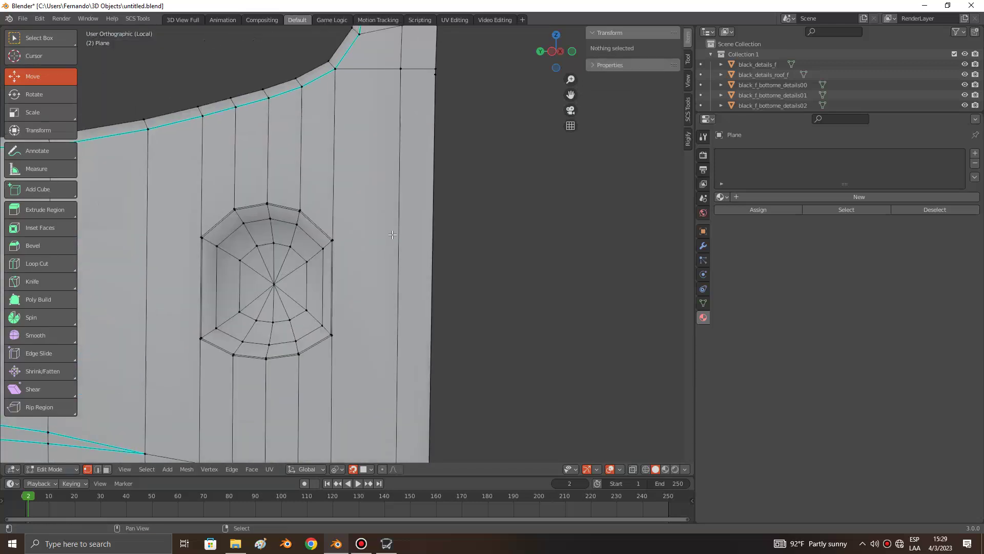
pyautogui.scroll(1, 391, 235)
pyautogui.keyDown('alt'); pyautogui.click(325, 209); pyautogui.keyUp('alt')
pyautogui.hotkey('ctrl', 'e')
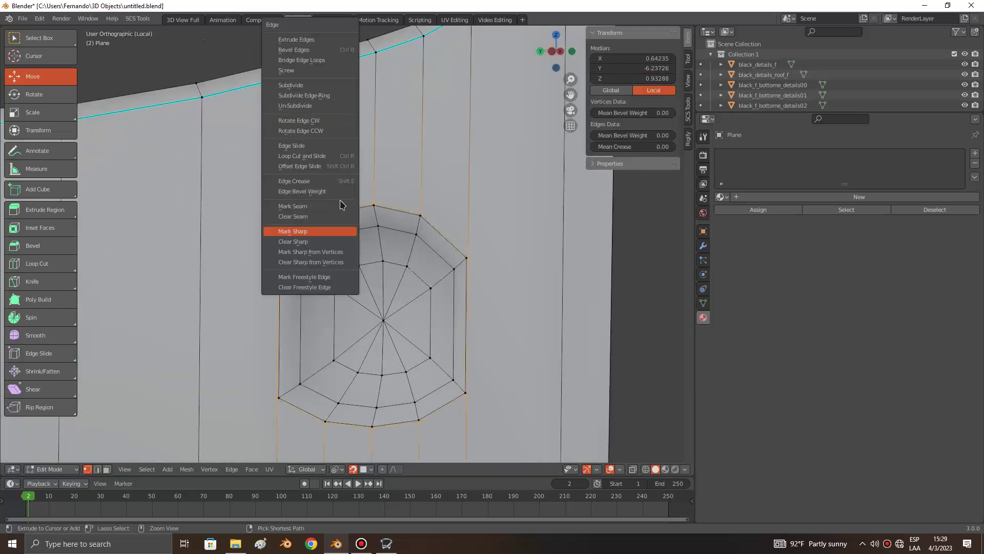
pyautogui.click(323, 232)
pyautogui.hotkey('ctrl', 'e')
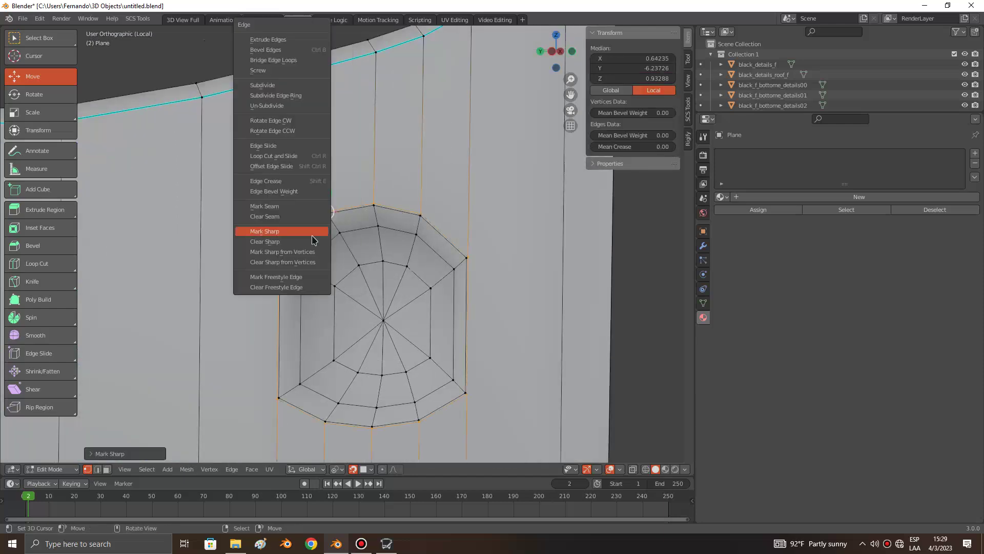
pyautogui.press('Escape')
pyautogui.hotkey('alt', 'a')
# Step: Mark the bottom horizontal edge loop as sharp
pyautogui.scroll(-5, 312, 235)
pyautogui.keyDown('shift'); pyautogui.scroll(-3, 312, 236); pyautogui.keyUp('shift')
pyautogui.scroll(-2, 312, 234)
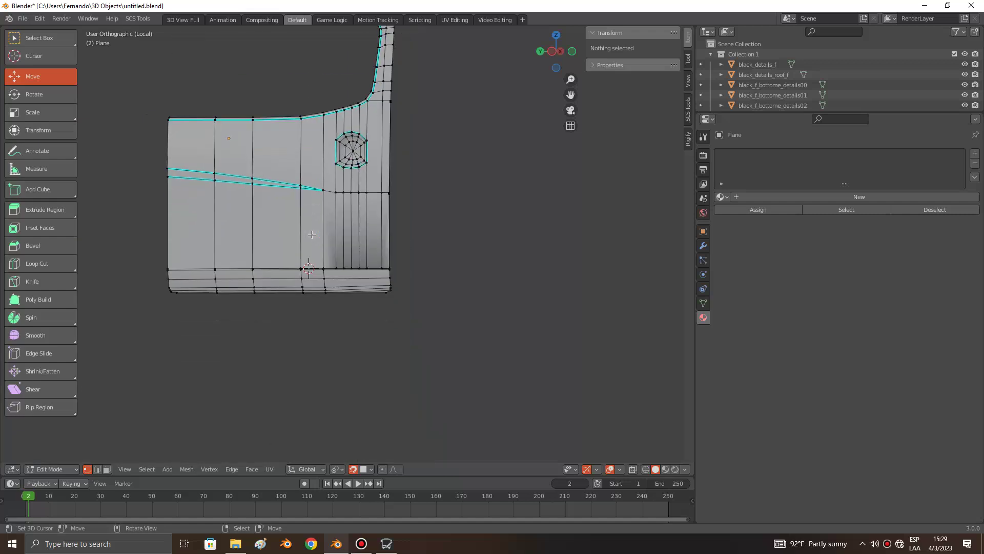
pyautogui.keyDown('ctrl'); pyautogui.scroll(3, 311, 234); pyautogui.keyUp('ctrl')
pyautogui.scroll(5, 336, 205)
pyautogui.keyDown('alt'); pyautogui.click(336, 203); pyautogui.keyUp('alt')
pyautogui.hotkey('ctrl', 'e')
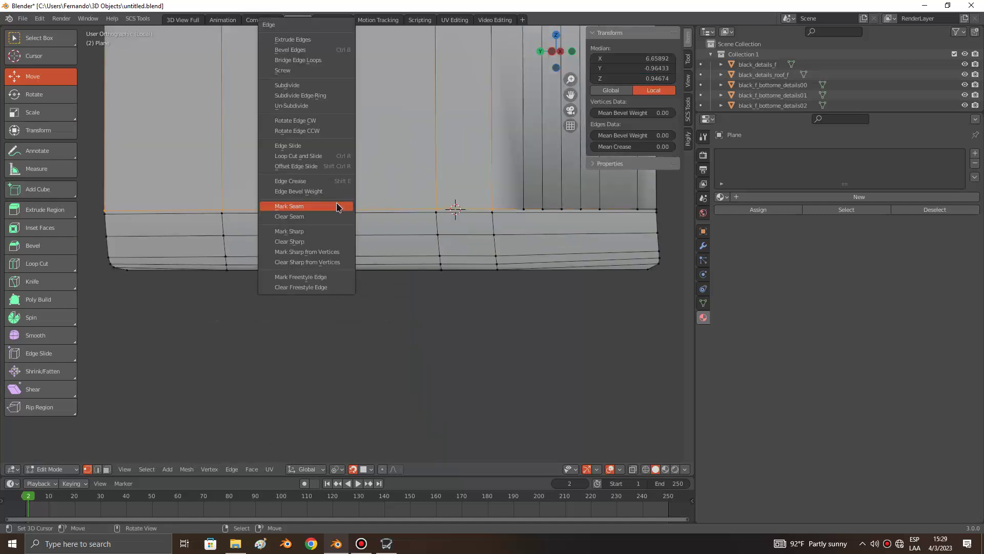
pyautogui.click(309, 231)
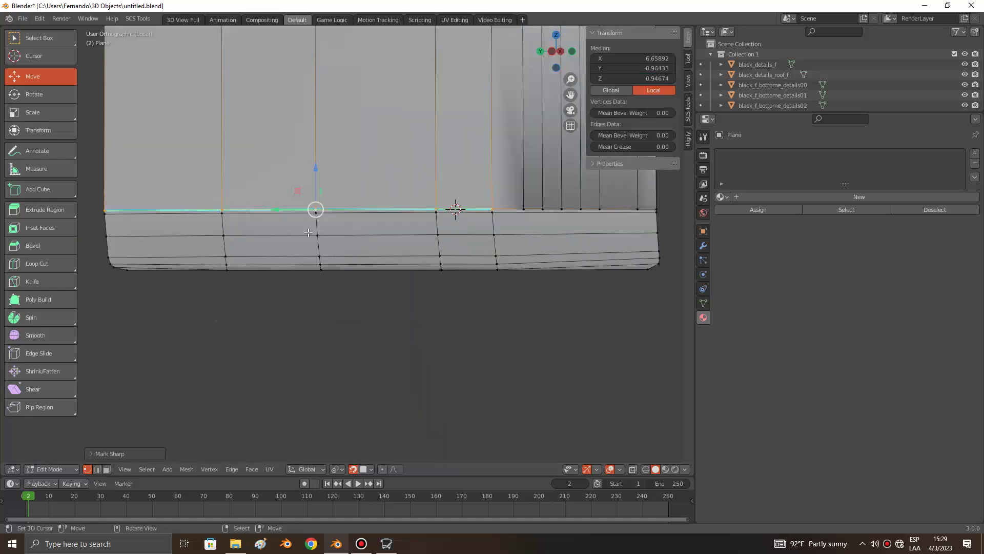
# Step: Select the cut-end vertices along the bottom edge and the bottom-right corner vertex, in wireframe
pyautogui.keyDown('shift'); pyautogui.moveTo(475, 233); pyautogui.dragTo(382, 240, button='middle'); pyautogui.keyUp('shift')
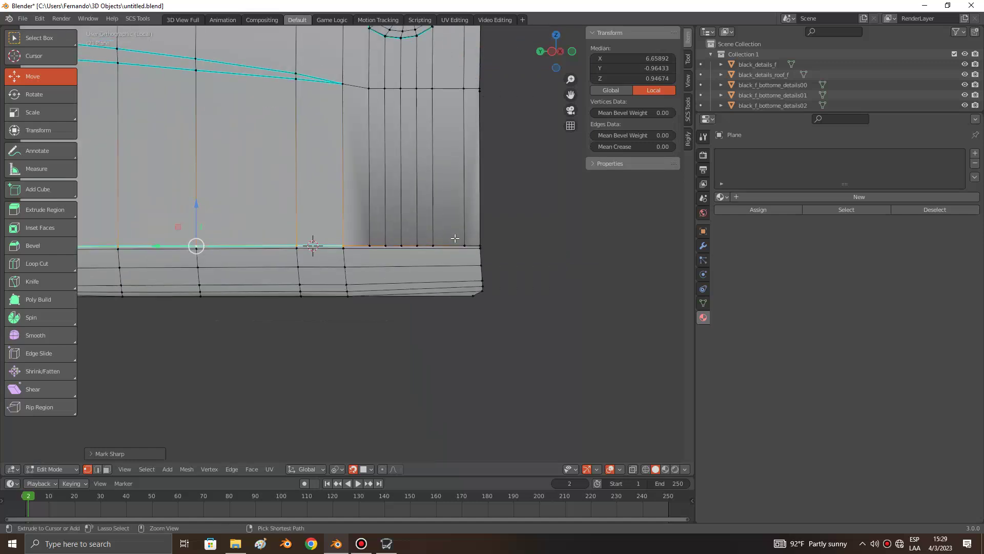
pyautogui.click(380, 239)
pyautogui.keyDown('shift'); pyautogui.click(417, 245); pyautogui.keyUp('shift')
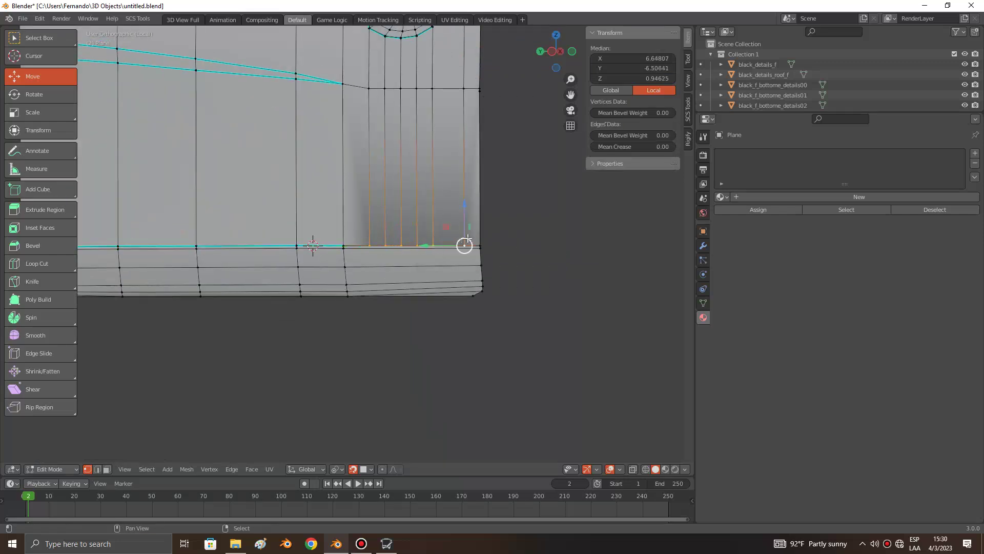
pyautogui.scroll(3, 487, 238)
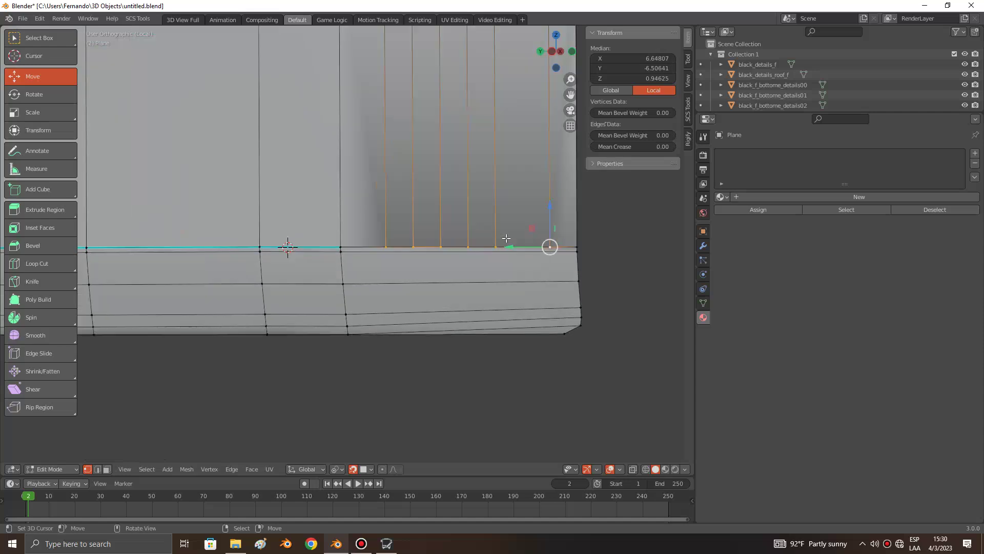
pyautogui.click(574, 246)
pyautogui.keyDown('ctrl'); pyautogui.scroll(-3, 567, 238); pyautogui.keyUp('ctrl')
pyautogui.scroll(3, 473, 263)
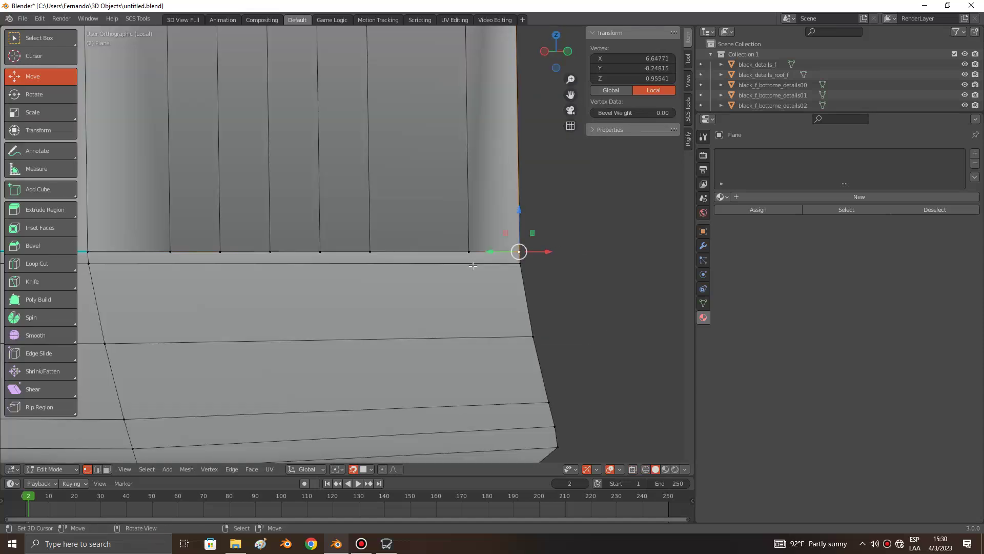
pyautogui.hotkey('shift', 'z')
pyautogui.scroll(-2, 398, 257)
# Step: Box-select the bottom-right corner vertices and merge them
pyautogui.press('n')
pyautogui.moveTo(196, 212); pyautogui.dragTo(458, 271)
pyautogui.press('m')
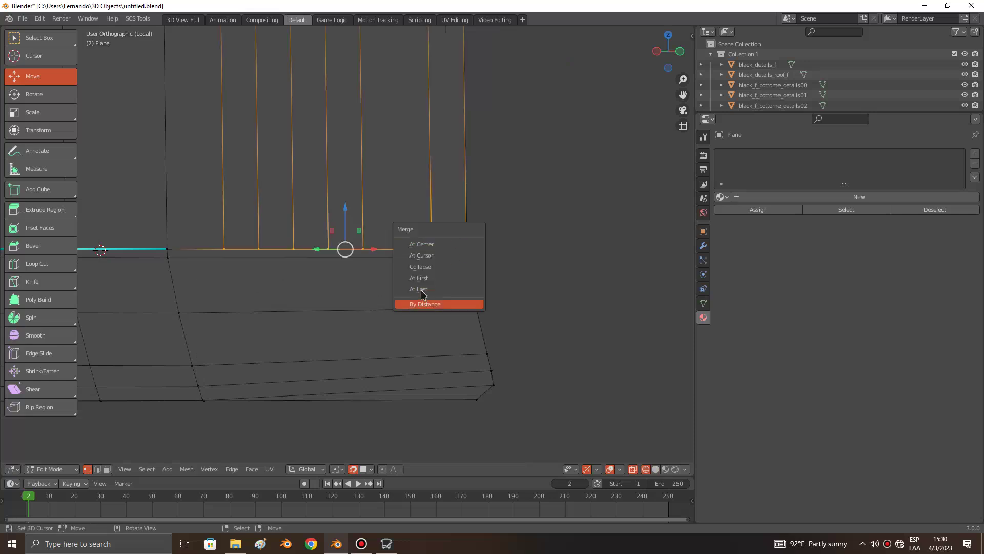
pyautogui.click(421, 291)
pyautogui.hotkey('shift', 'z')
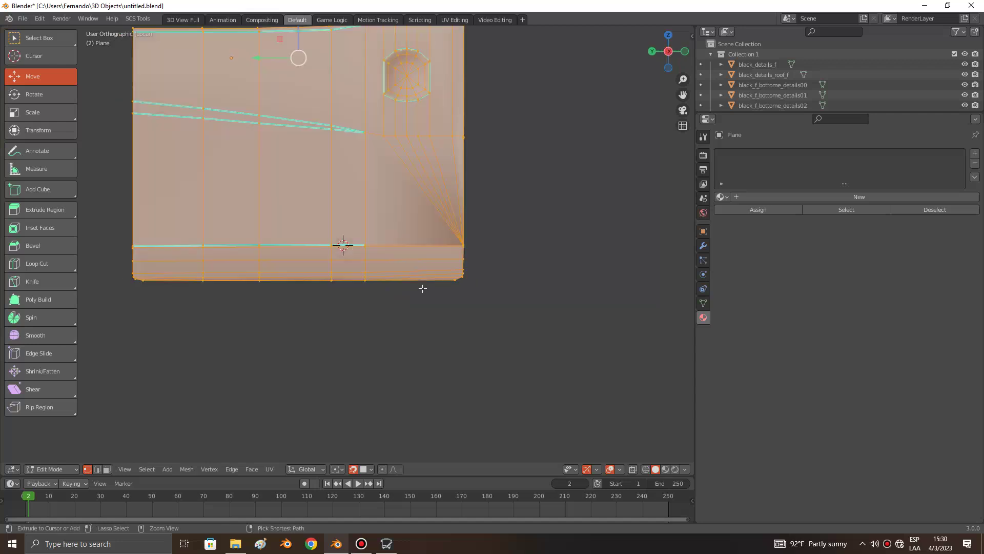
# Step: Mark the full bottom edge loop as sharp and save the blend file
pyautogui.scroll(5, 426, 285)
pyautogui.scroll(1, 425, 286)
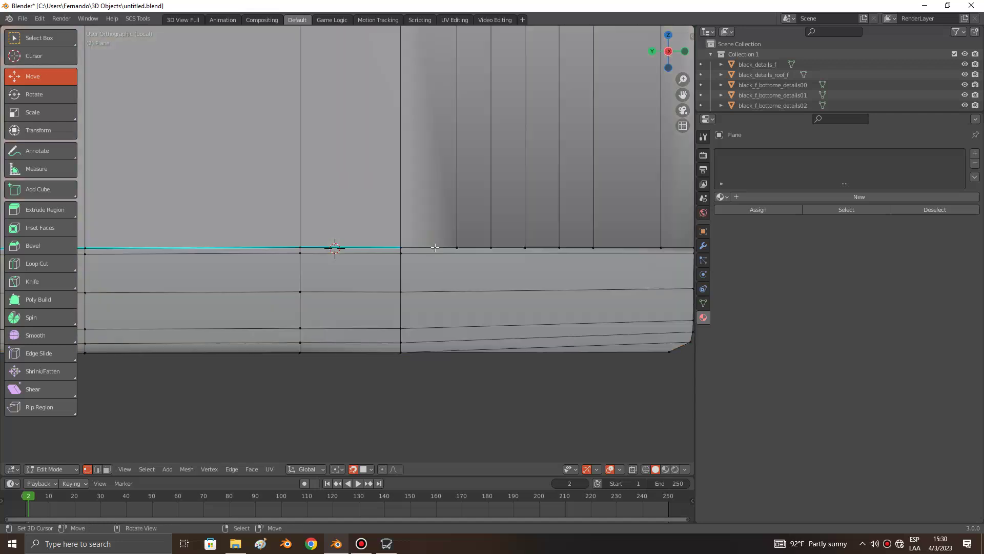
pyautogui.keyDown('ctrl'); pyautogui.scroll(-3, 435, 247); pyautogui.keyUp('ctrl')
pyautogui.keyDown('alt'); pyautogui.click(282, 246); pyautogui.keyUp('alt')
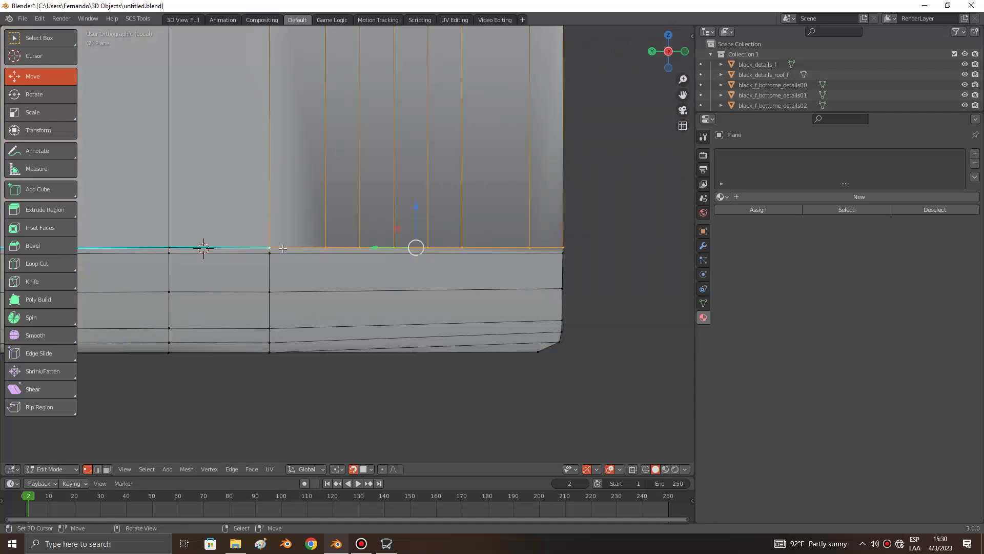
pyautogui.hotkey('shift', 'z')
pyautogui.rightClick(285, 256)
pyautogui.click(285, 255)
pyautogui.hotkey('alt', 'a')
pyautogui.hotkey('ctrl', 's')
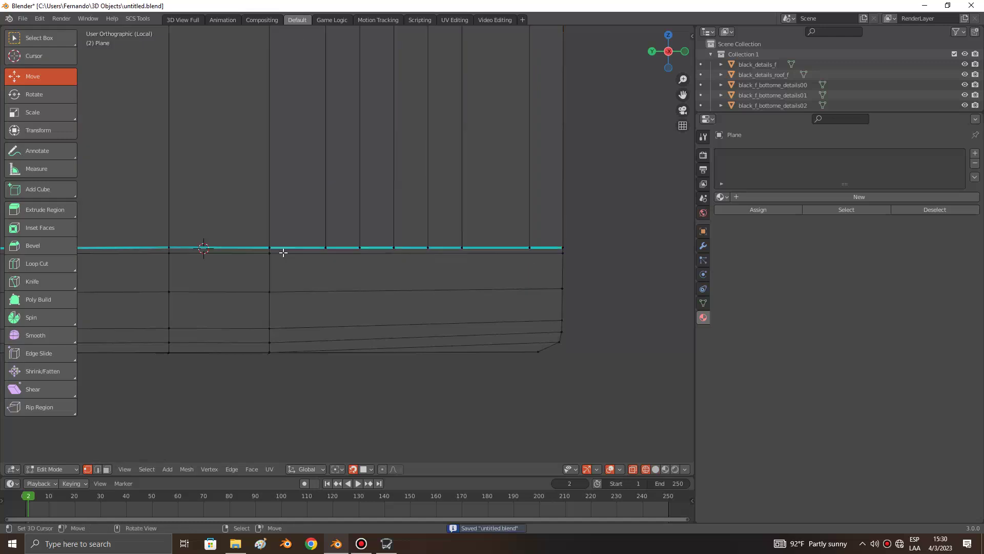
# Step: Mark the selected loop as sharp again and return to object mode
pyautogui.keyDown('ctrl'); pyautogui.scroll(5, 283, 253); pyautogui.keyUp('ctrl')
pyautogui.keyDown('ctrl'); pyautogui.scroll(5, 283, 253); pyautogui.keyUp('ctrl')
pyautogui.rightClick(283, 253)
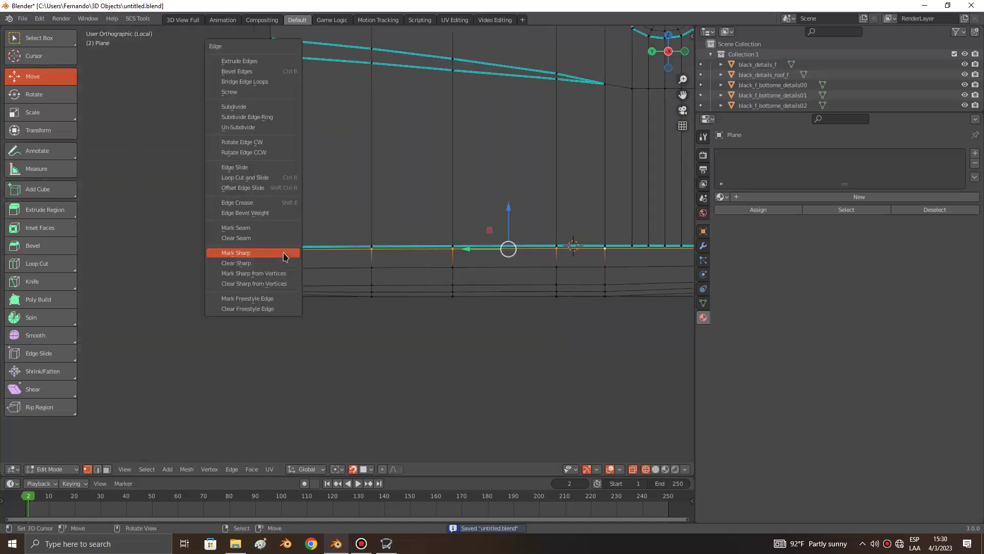
pyautogui.click(286, 255)
pyautogui.hotkey('alt', 'a')
pyautogui.press('Tab')
pyautogui.scroll(-3, 283, 253)
# Step: Return to solid display and orbit to an angled view, checking sharp edges in edit mode
pyautogui.hotkey('shift', 'z')
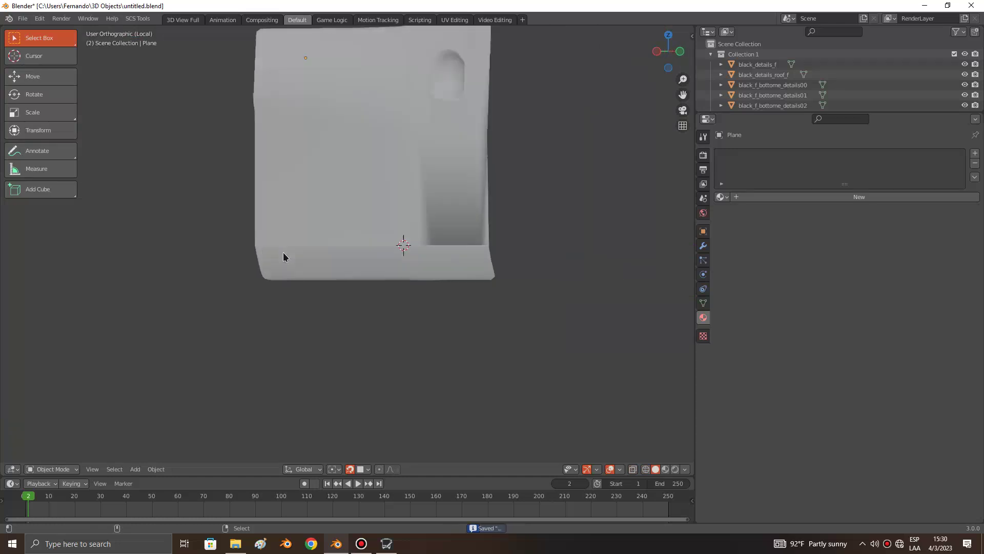
pyautogui.scroll(-2, 283, 252)
pyautogui.moveTo(283, 252); pyautogui.dragTo(440, 197, button='middle')
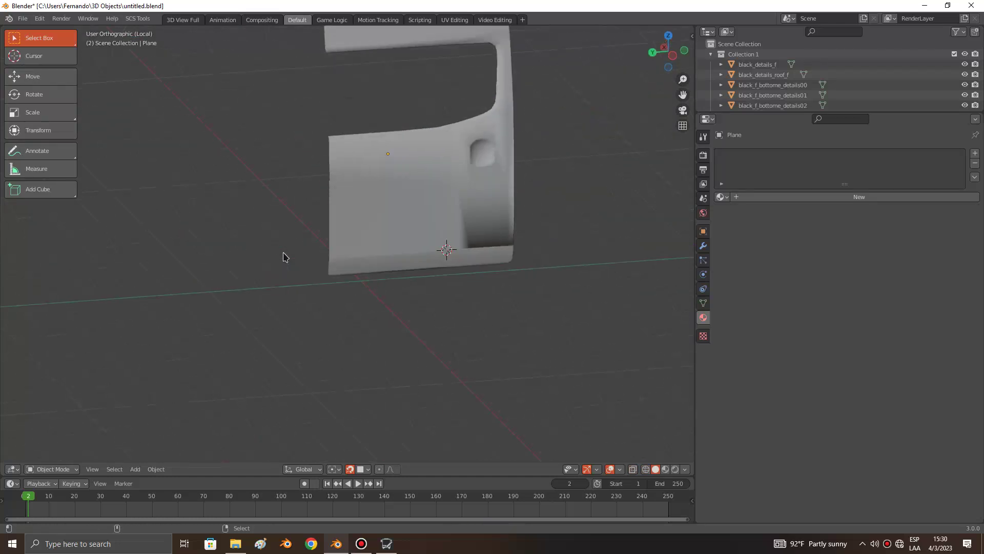
pyautogui.press('Tab')
pyautogui.scroll(2, 509, 132)
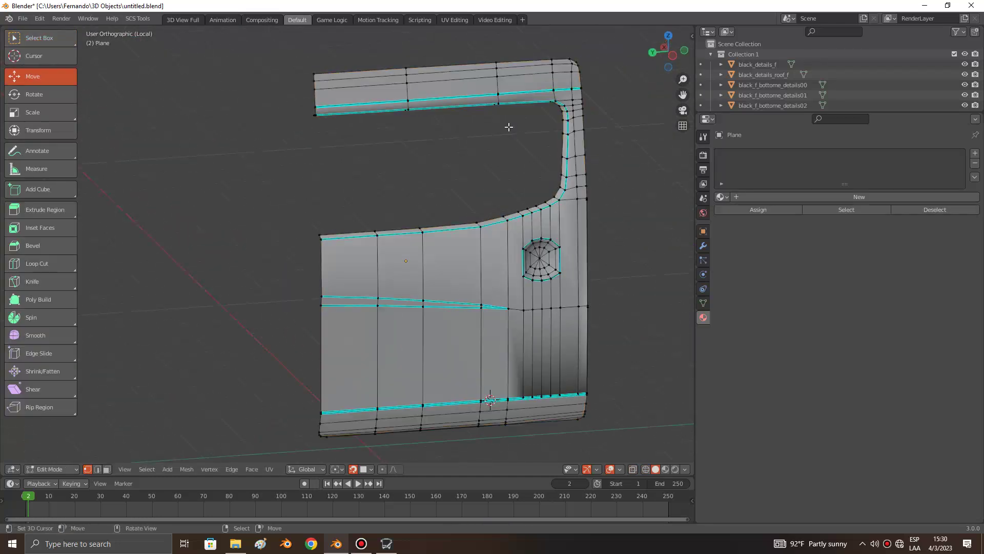
pyautogui.press('Tab')
pyautogui.moveTo(509, 132); pyautogui.dragTo(562, 150, button='middle')
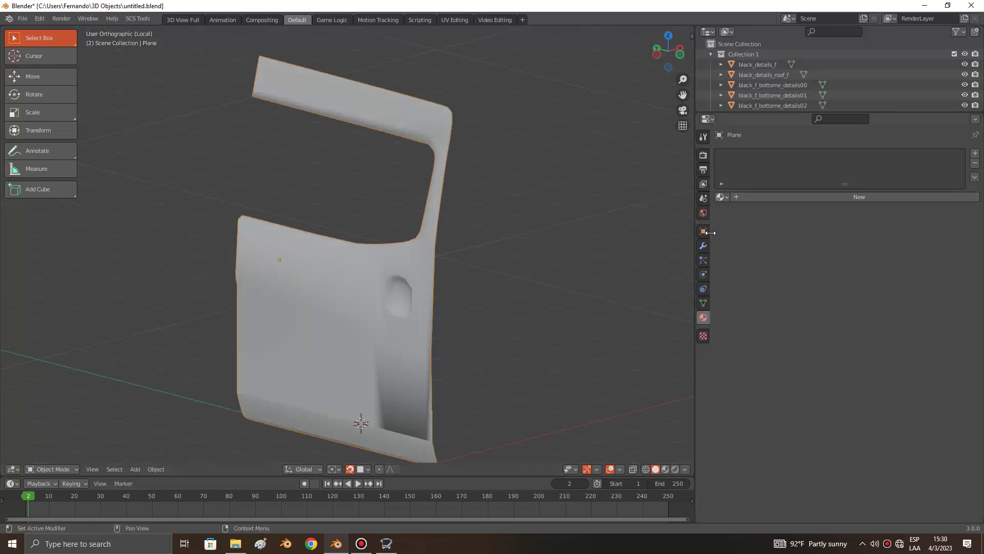
# Step: Add a Subdivision Surface modifier and inspect the front view in edit mode
pyautogui.click(704, 245)
pyautogui.click(744, 152)
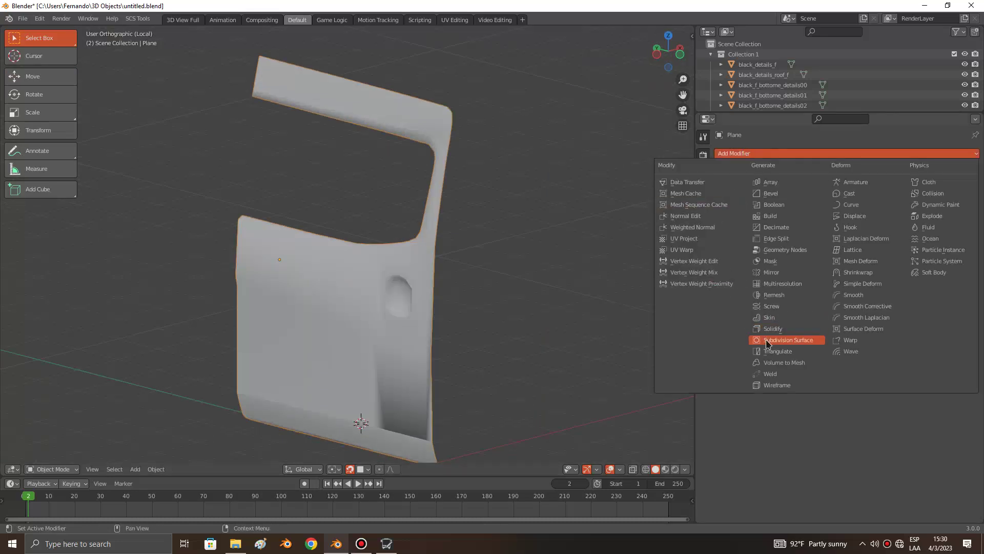
pyautogui.click(767, 340)
pyautogui.press('KP_6')
pyautogui.press('KP_6')
pyautogui.press('KP_6')
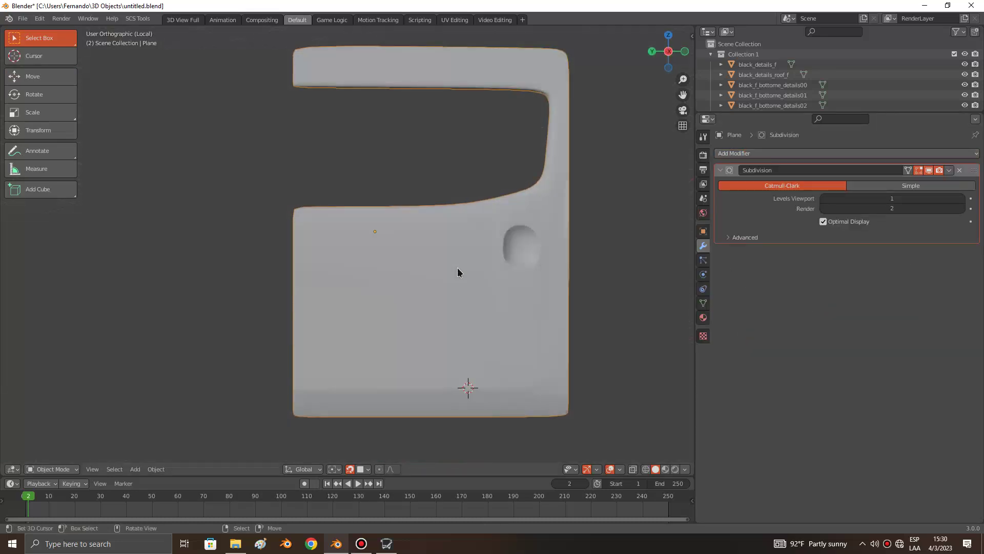
pyautogui.press('Tab')
pyautogui.keyDown('shift'); pyautogui.scroll(5, 482, 222); pyautogui.keyUp('shift')
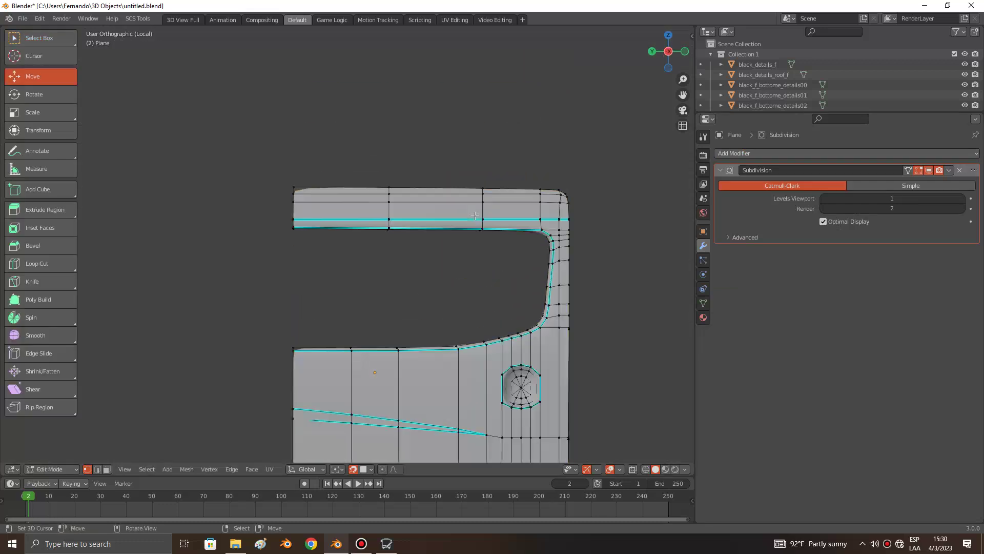
pyautogui.scroll(2, 475, 216)
pyautogui.scroll(2, 476, 216)
pyautogui.scroll(-5, 475, 216)
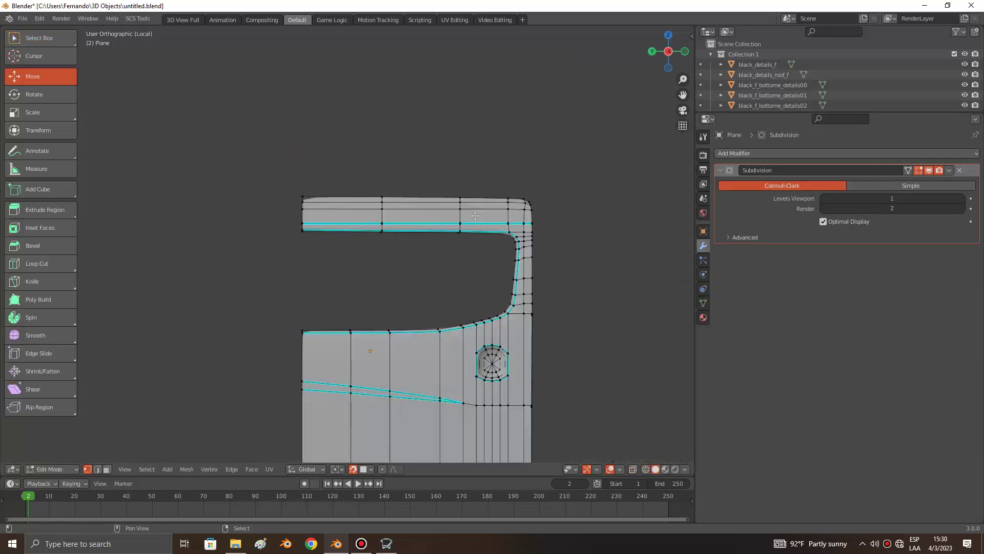
# Step: Rotate the view in object mode, then delete the Subdivision Surface modifier
pyautogui.press('Tab')
pyautogui.keyDown('shift'); pyautogui.scroll(-5, 475, 217); pyautogui.keyUp('shift')
pyautogui.press('KP_6')
pyautogui.press('KP_6')
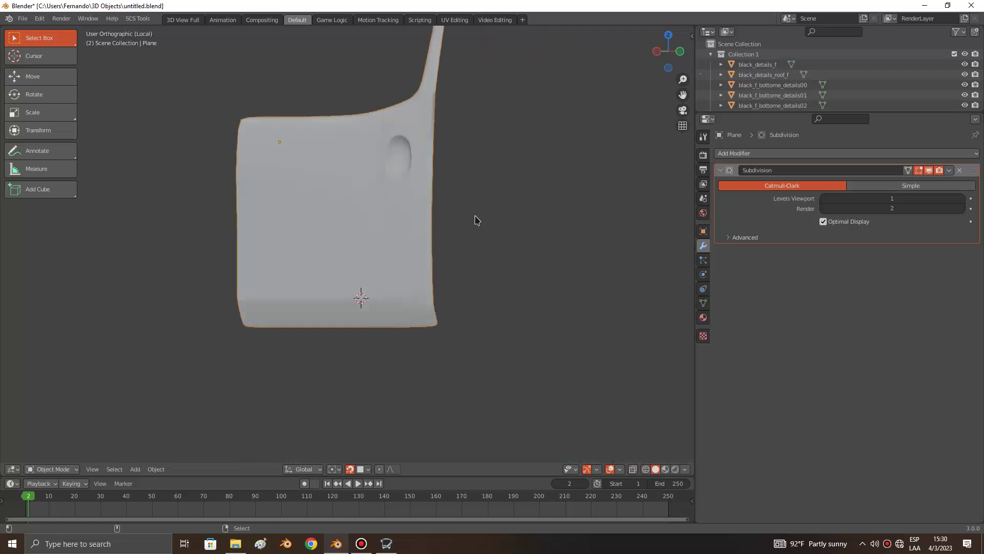
pyautogui.press('KP_6')
pyautogui.press('KP_4')
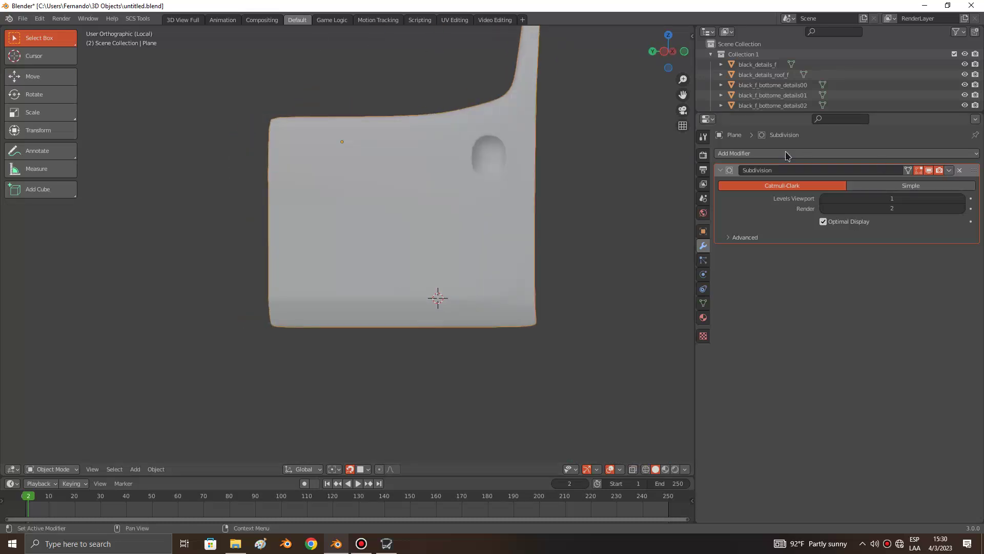
pyautogui.hotkey('ctrl', 'x')
pyautogui.click(786, 155)
pyautogui.scroll(-2, 435, 186)
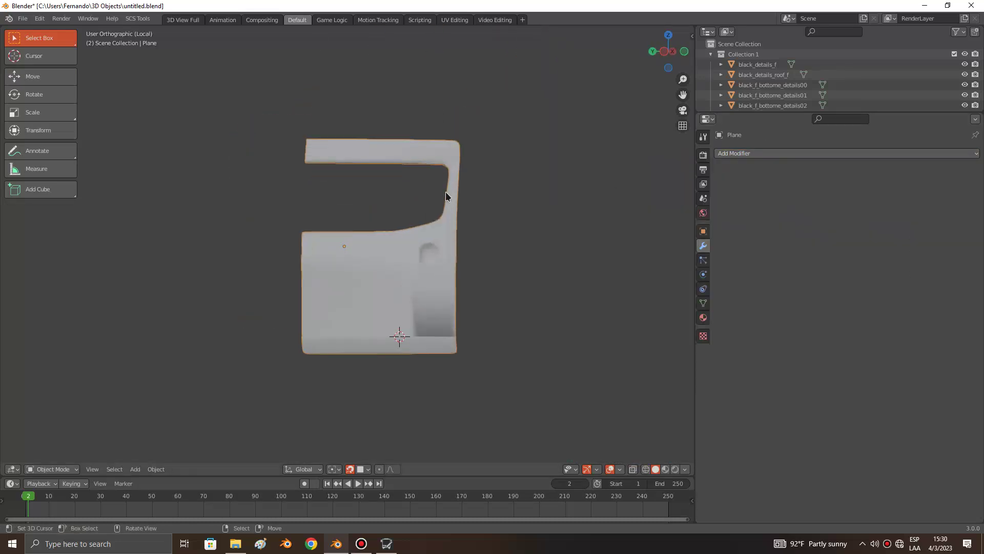
pyautogui.scroll(3, 446, 196)
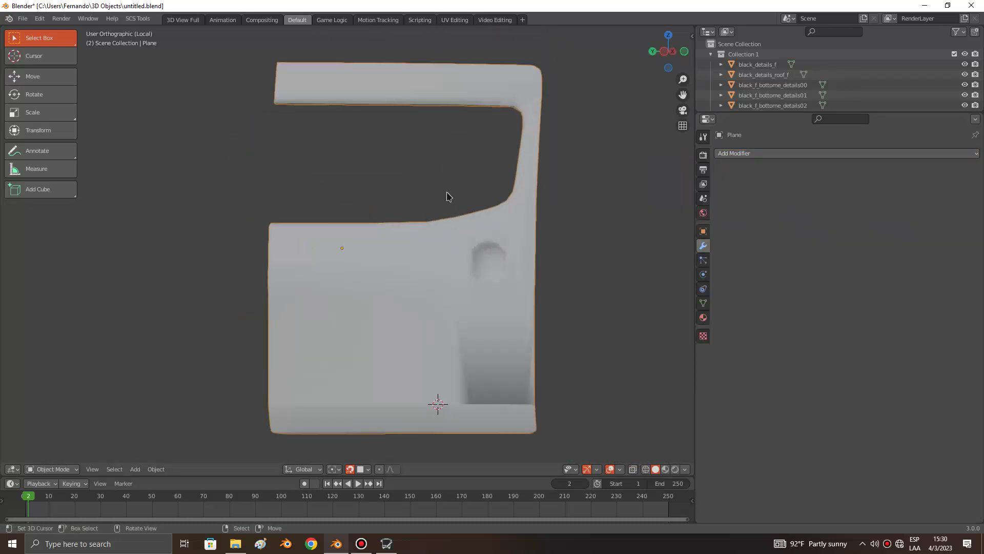
# Step: Add a trial Edge Split modifier to the door panel and orbit to inspect the crease shading
pyautogui.click(739, 153)
pyautogui.click(767, 236)
pyautogui.moveTo(626, 228); pyautogui.dragTo(587, 232, button='middle')
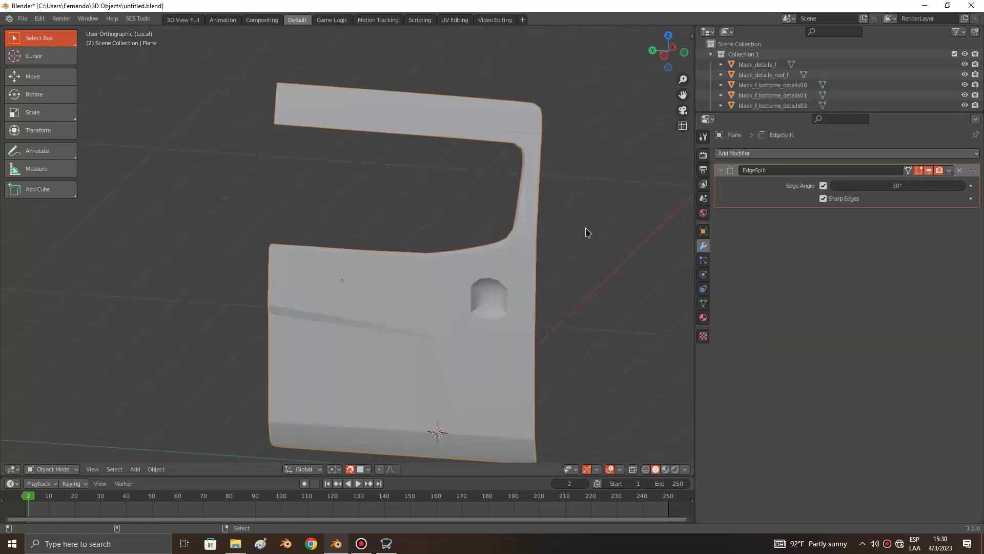
pyautogui.press('KP_6')
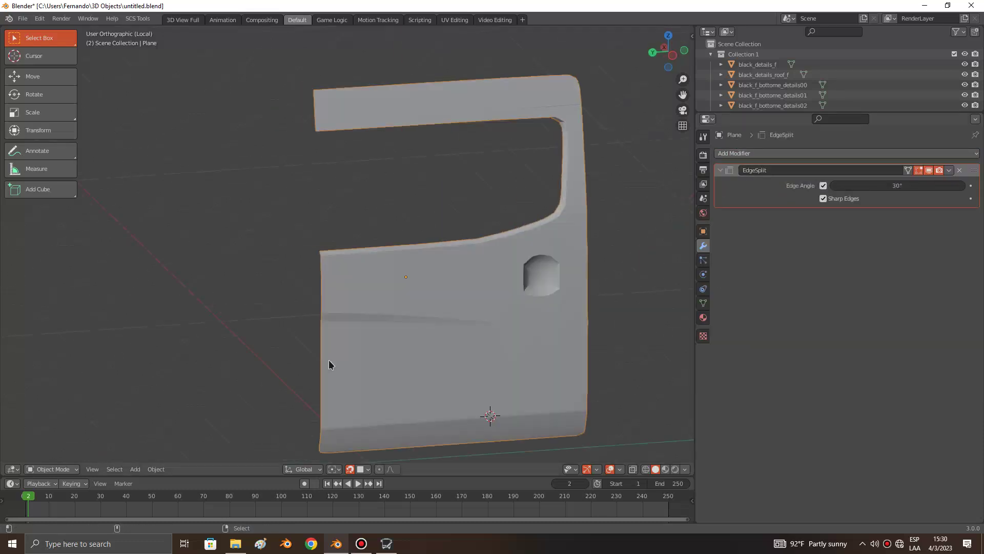
pyautogui.press('KP_6')
pyautogui.press('KP_6')
pyautogui.press('KP_6')
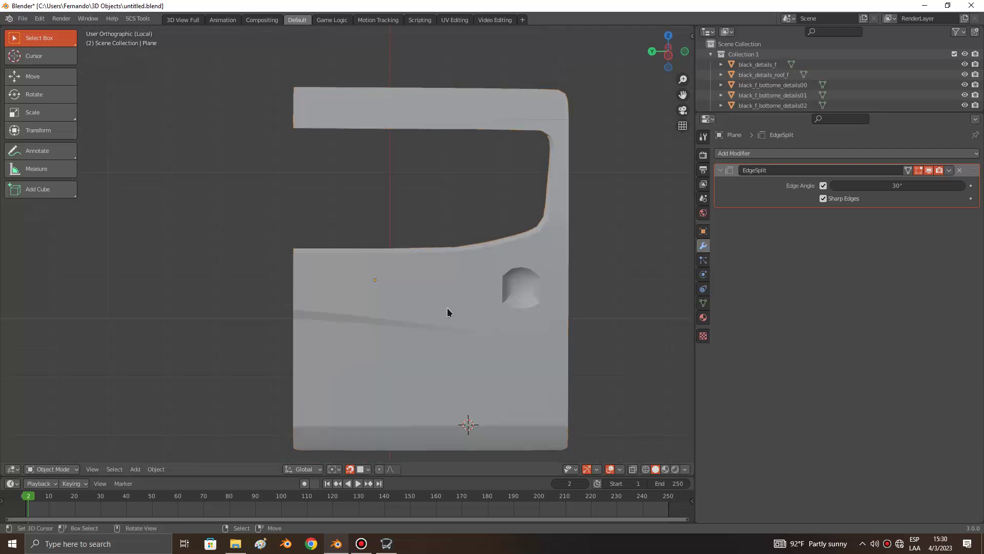
pyautogui.moveTo(447, 307); pyautogui.dragTo(447, 311, button='middle')
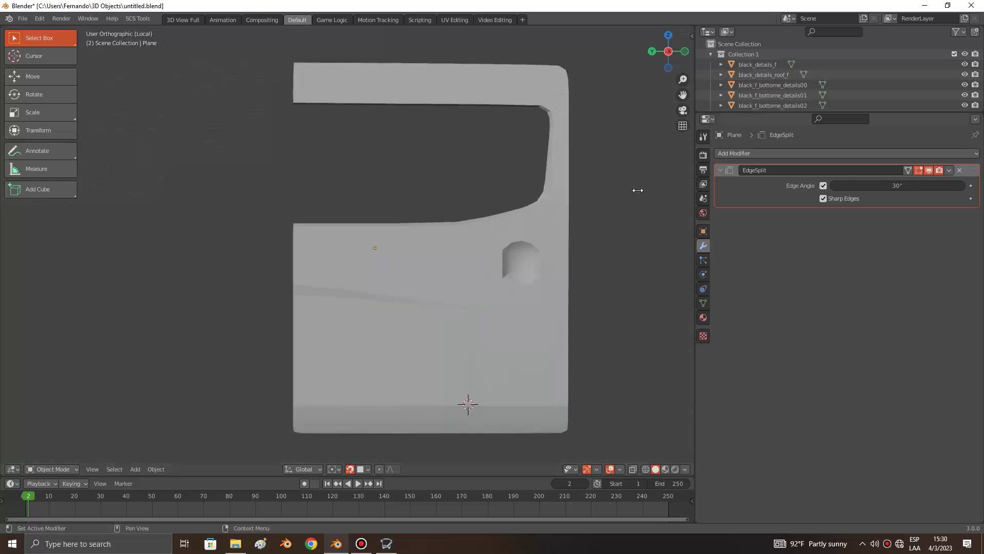
# Step: Remove the Edge Split modifier and zoom in on the panel mesh in Edit Mode
pyautogui.click(960, 170)
pyautogui.press('Tab')
pyautogui.scroll(2, 462, 255)
pyautogui.scroll(2, 462, 255)
# Step: Make two knife cuts alongside the diagonal crease lines
pyautogui.scroll(1, 462, 256)
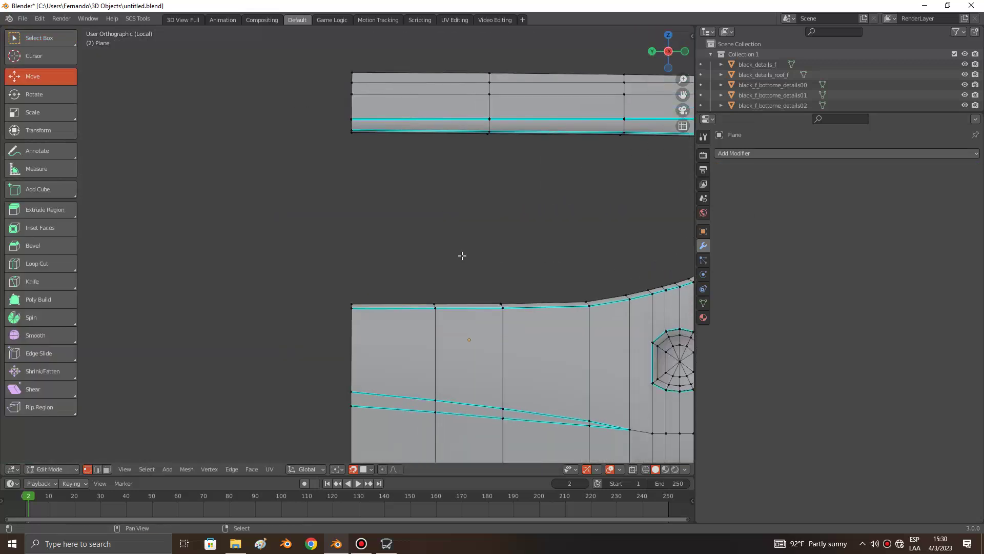
pyautogui.keyDown('shift'); pyautogui.scroll(-4, 461, 255); pyautogui.keyUp('shift')
pyautogui.scroll(2, 575, 261)
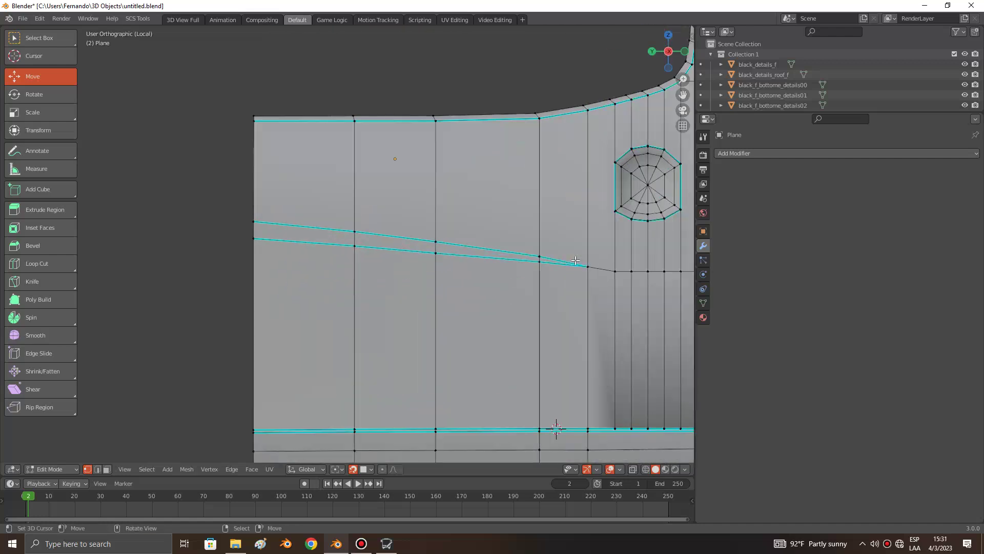
pyautogui.scroll(1, 575, 260)
pyautogui.keyDown('ctrl'); pyautogui.scroll(-3, 576, 261); pyautogui.keyUp('ctrl')
pyautogui.press('k')
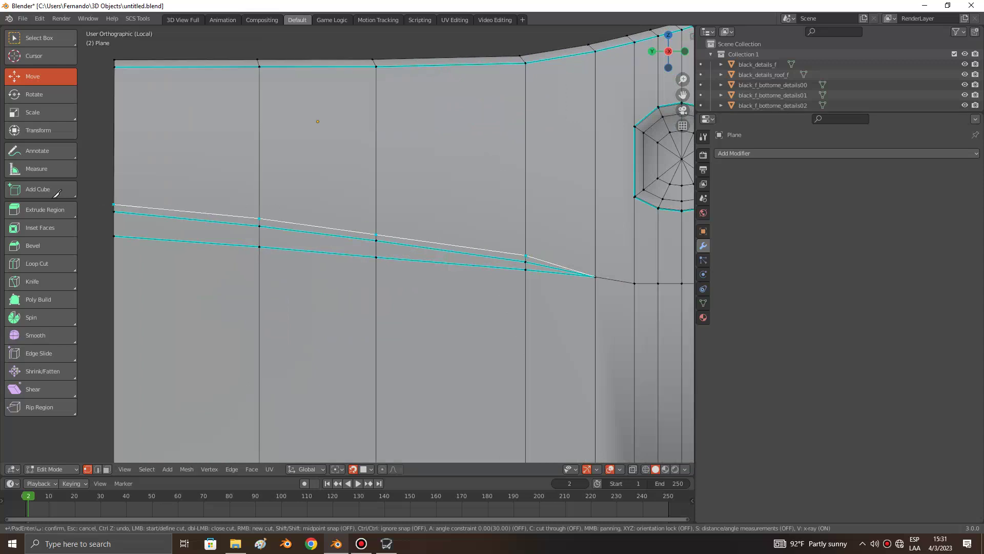
pyautogui.press('Return')
pyautogui.press('k')
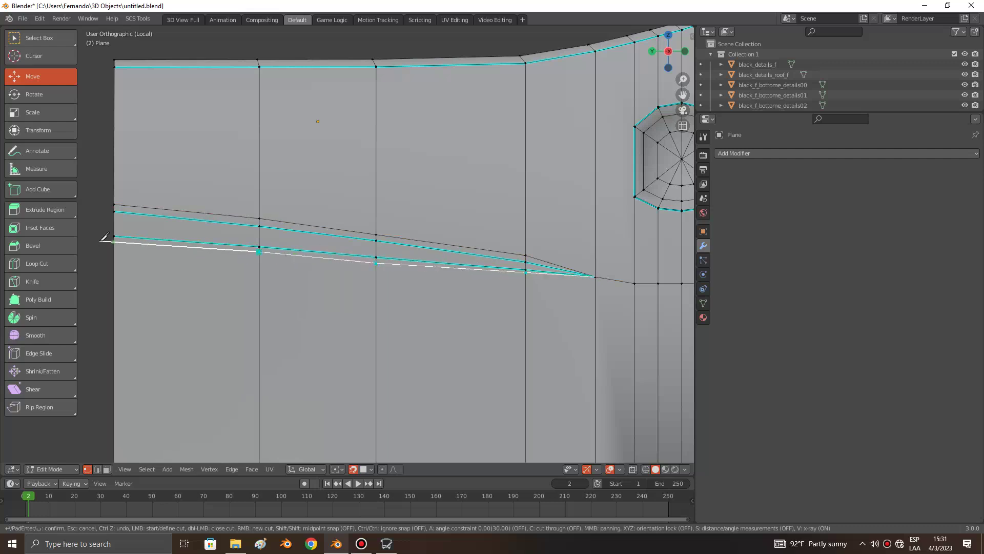
pyautogui.press('Return')
# Step: Add an edge loop near the panel's left edge and slide it into place
pyautogui.scroll(-3, 235, 238)
pyautogui.scroll(-2, 253, 209)
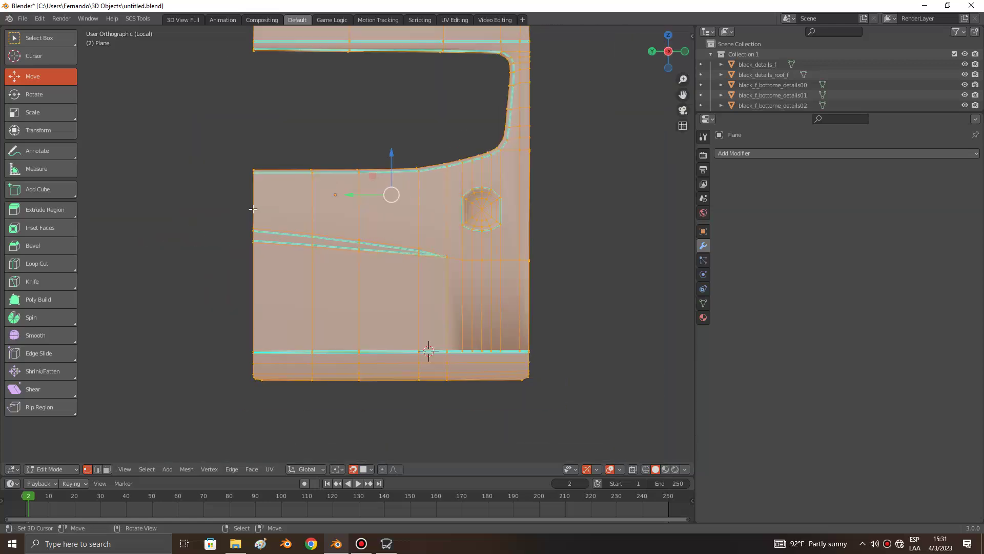
pyautogui.scroll(1, 253, 208)
pyautogui.scroll(3, 258, 195)
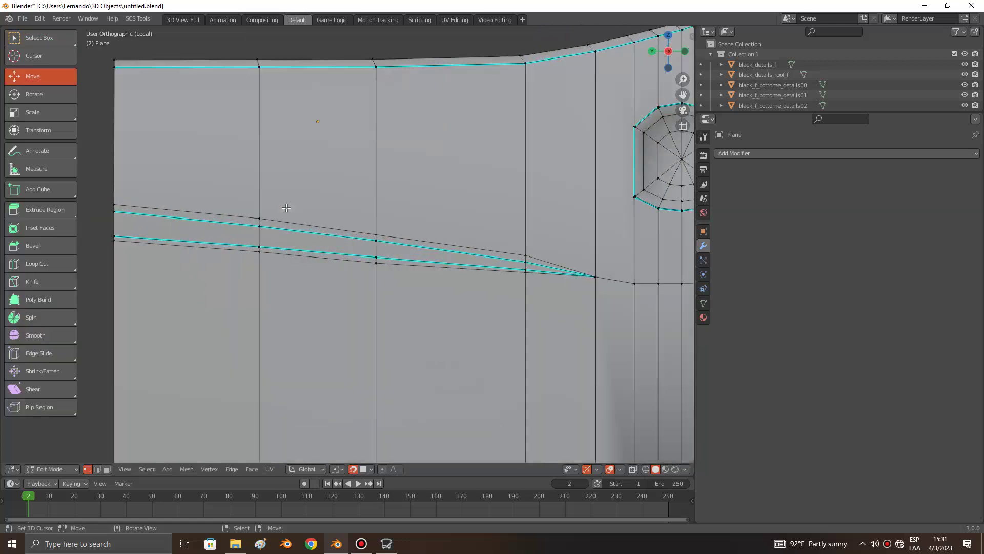
pyautogui.scroll(2, 265, 179)
pyautogui.keyDown('shift'); pyautogui.moveTo(264, 179); pyautogui.dragTo(314, 180, button='middle'); pyautogui.keyUp('shift')
pyautogui.hotkey('ctrl', 'r')
pyautogui.click(312, 85)
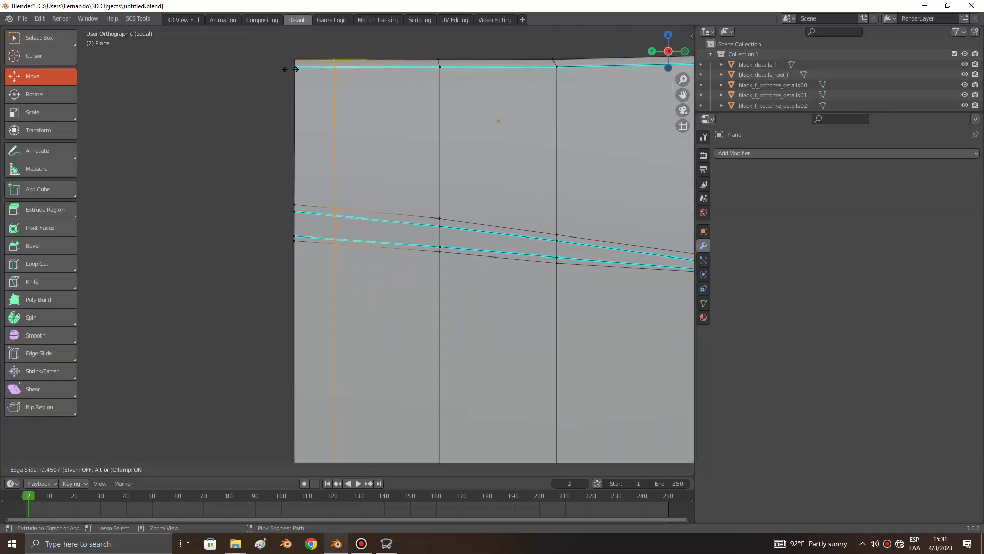
pyautogui.click(254, 72)
# Step: Add a slid edge loop along the door's top bar, then return to Object Mode
pyautogui.scroll(-4, 277, 95)
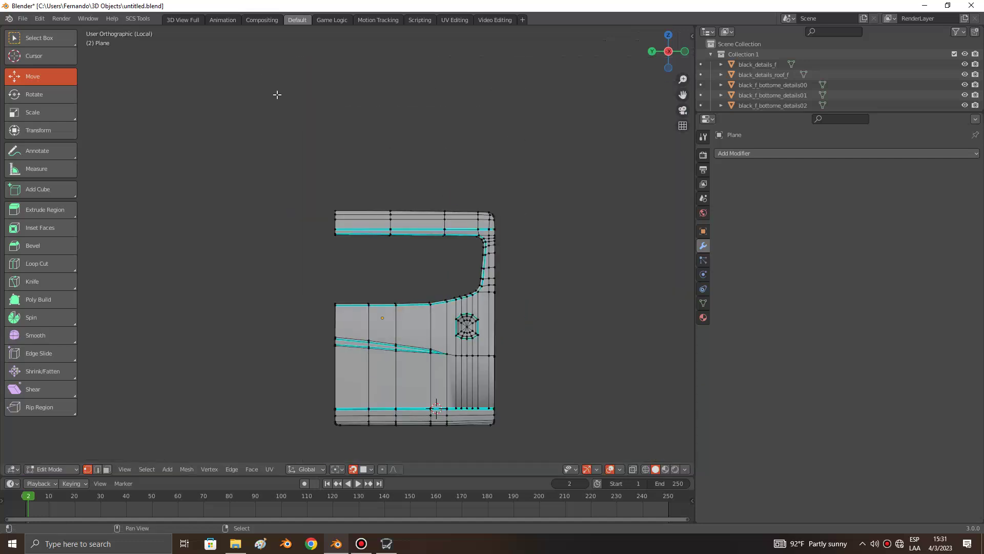
pyautogui.scroll(3, 289, 280)
pyautogui.keyDown('shift'); pyautogui.moveTo(289, 279); pyautogui.dragTo(336, 297, button='middle'); pyautogui.keyUp('shift')
pyautogui.scroll(2, 365, 287)
pyautogui.scroll(1, 406, 243)
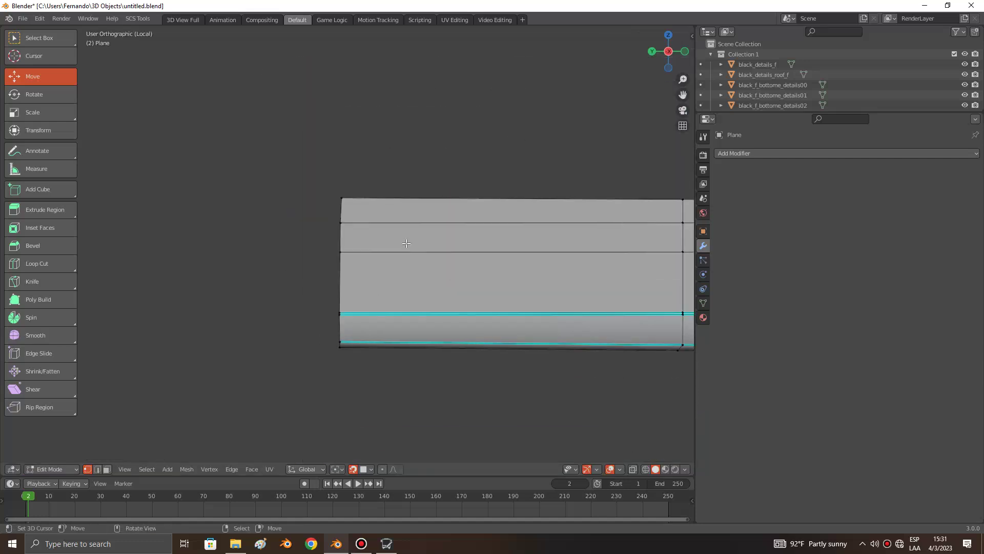
pyautogui.click(416, 246)
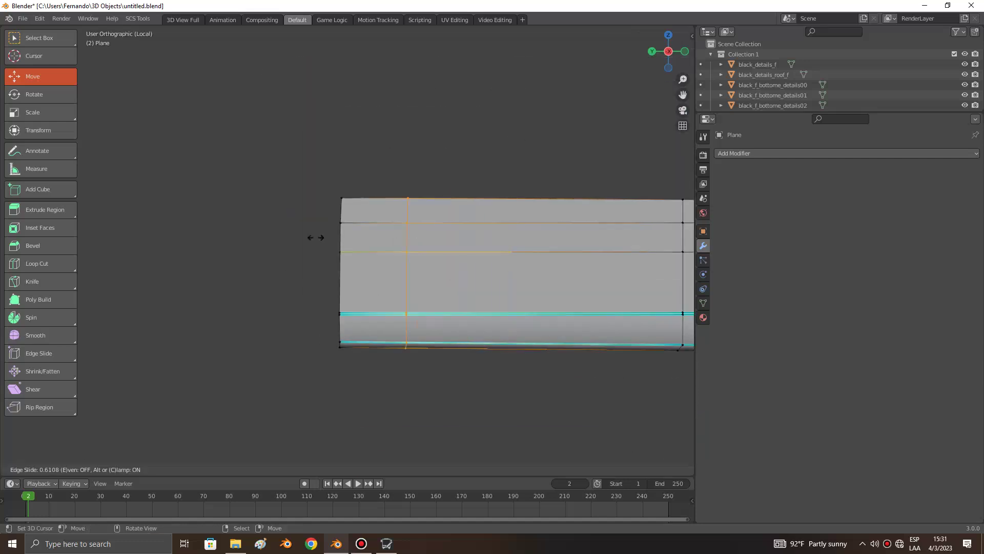
pyautogui.click(265, 227)
pyautogui.scroll(-2, 278, 224)
pyautogui.scroll(-2, 279, 224)
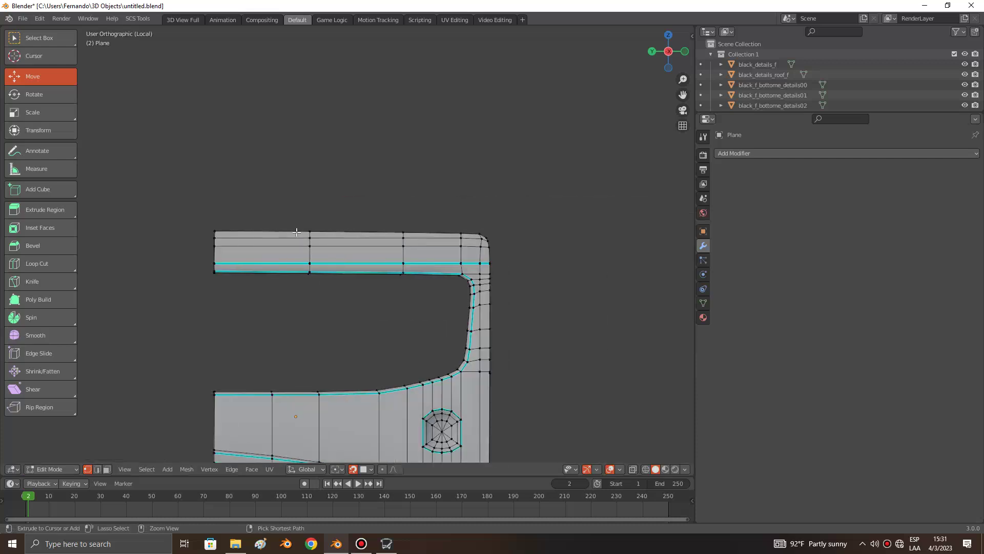
pyautogui.press('Tab')
pyautogui.press('Tab')
pyautogui.press('Tab')
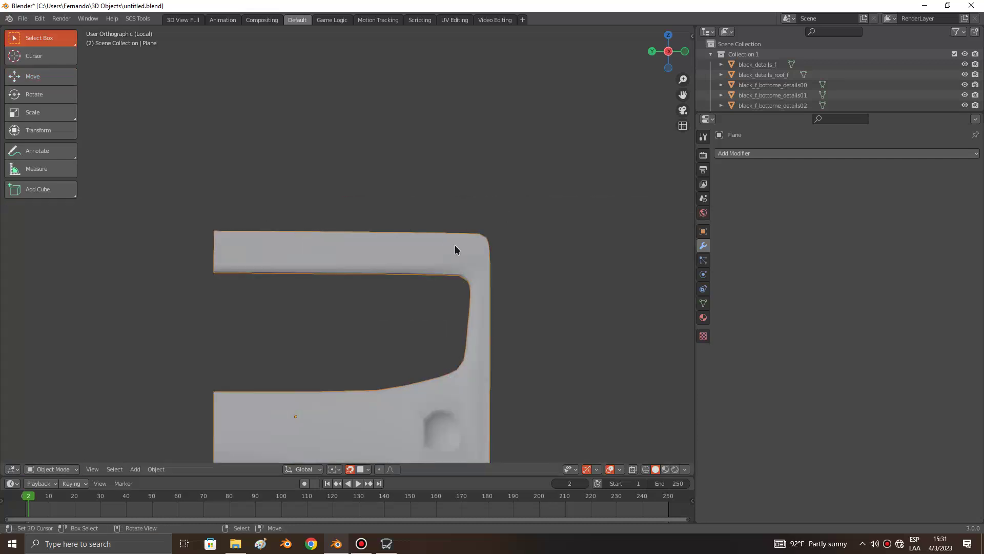
# Step: Add and apply a Subdivision Surface modifier, then deselect the mesh and return to Object Mode
pyautogui.click(767, 155)
pyautogui.click(792, 345)
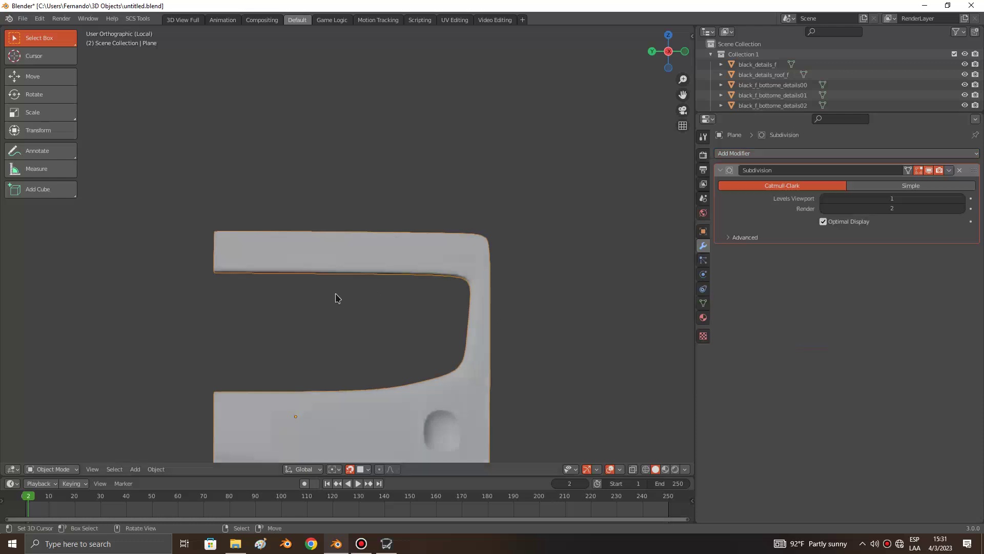
pyautogui.keyDown('shift'); pyautogui.scroll(-3, 319, 296); pyautogui.keyUp('shift')
pyautogui.press('Tab')
pyautogui.press('Tab')
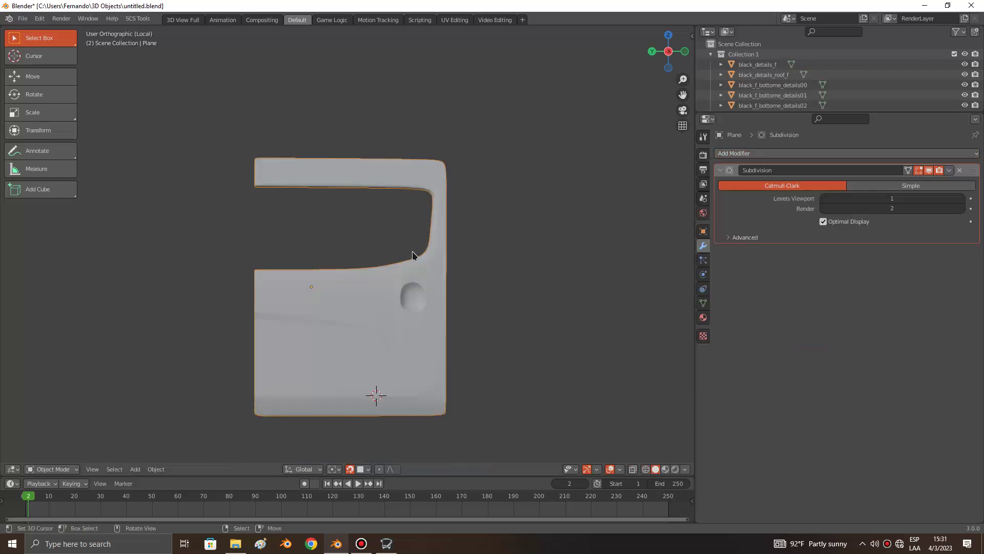
pyautogui.click(949, 170)
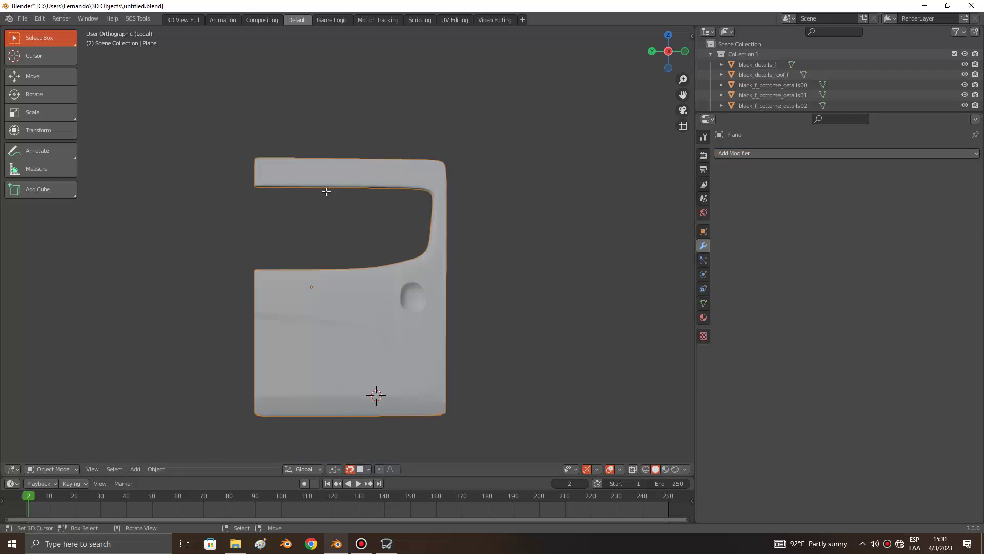
pyautogui.press('Tab')
pyautogui.hotkey('alt', 'a')
pyautogui.scroll(3, 356, 213)
pyautogui.press('Tab')
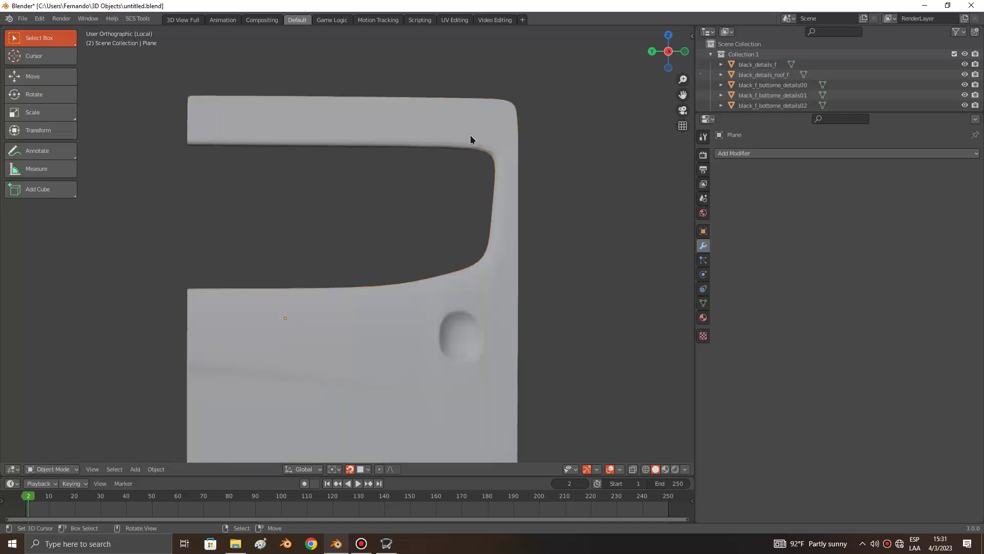
# Step: Add an Edge Split modifier to the door panel and open its mesh for editing
pyautogui.click(782, 154)
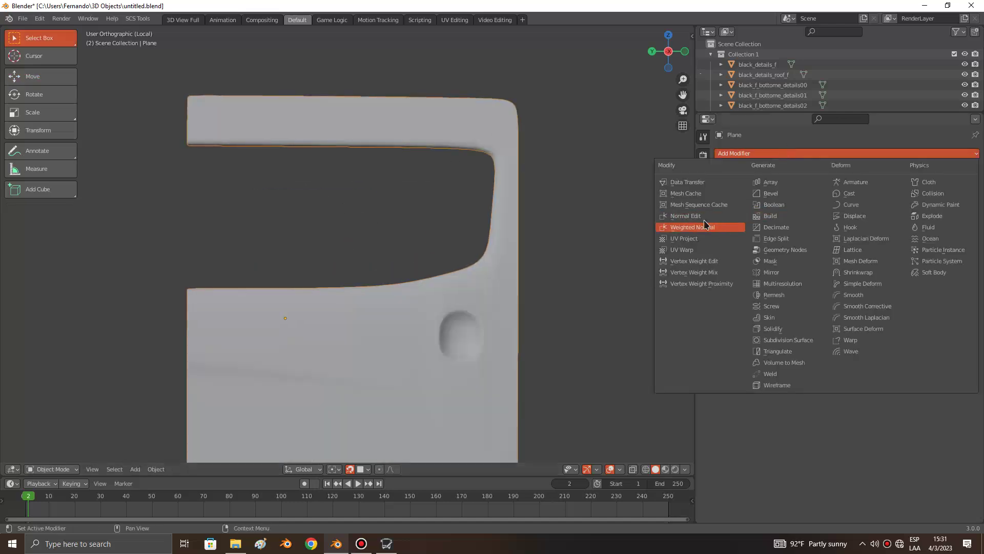
pyautogui.click(762, 238)
pyautogui.keyDown('shift'); pyautogui.scroll(-3, 473, 282); pyautogui.keyUp('shift')
pyautogui.press('Tab')
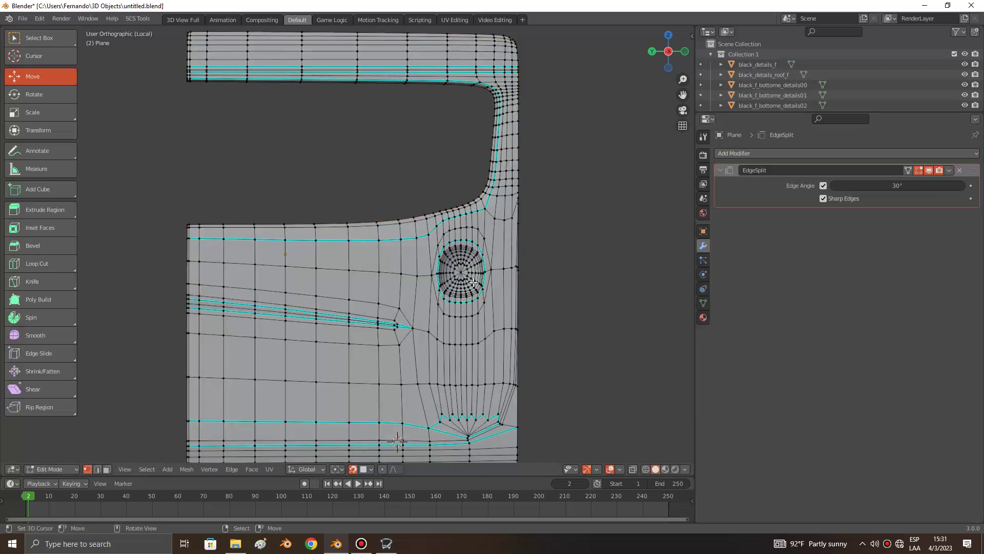
# Step: Clear all existing sharp marks from the whole panel mesh
pyautogui.press('Tab')
pyautogui.press('Tab')
pyautogui.press('a')
pyautogui.scroll(-1, 473, 251)
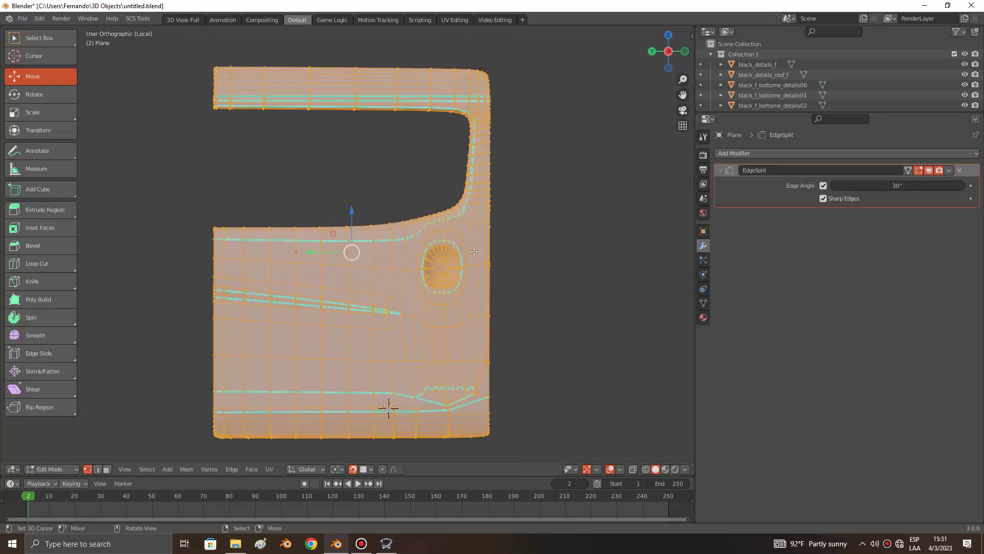
pyautogui.hotkey('ctrl', 'e')
pyautogui.click(469, 264)
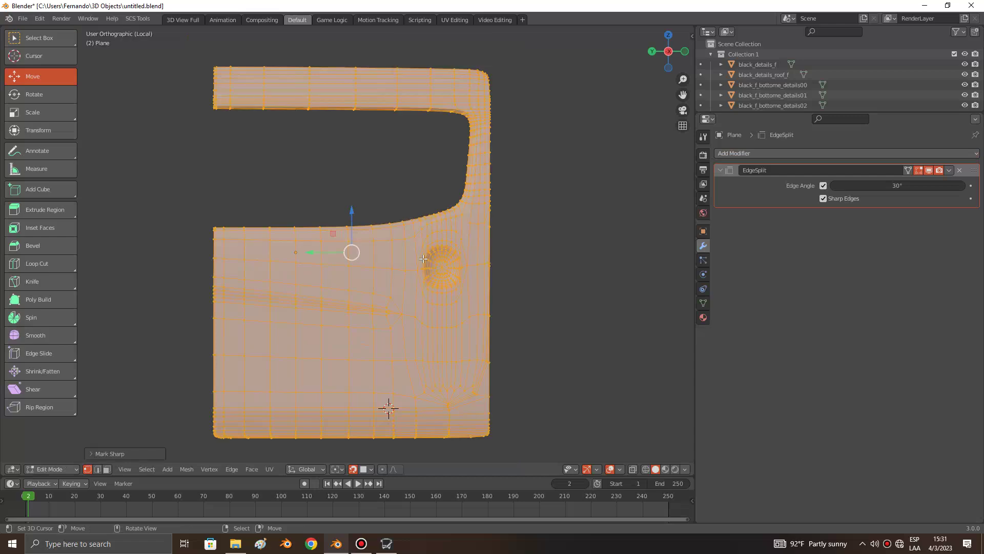
pyautogui.hotkey('alt', 'a')
pyautogui.keyDown('shift'); pyautogui.scroll(-2, 423, 259); pyautogui.keyUp('shift')
# Step: Mark the long diagonal crease loop as sharp
pyautogui.press('Tab')
pyautogui.scroll(1, 425, 264)
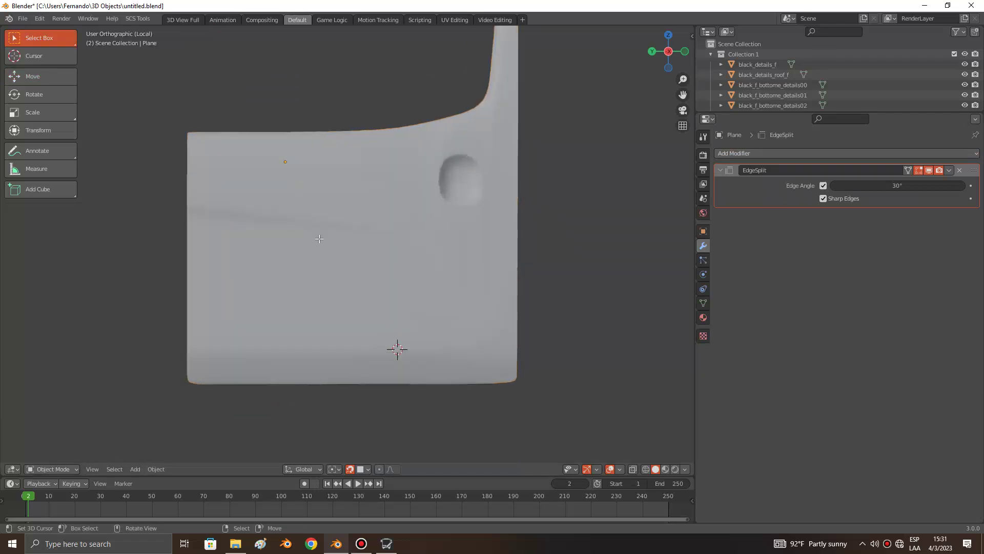
pyautogui.press('Tab')
pyautogui.keyDown('shift'); pyautogui.scroll(1, 314, 239); pyautogui.keyUp('shift')
pyautogui.scroll(2, 314, 239)
pyautogui.scroll(1, 308, 236)
pyautogui.scroll(1, 282, 231)
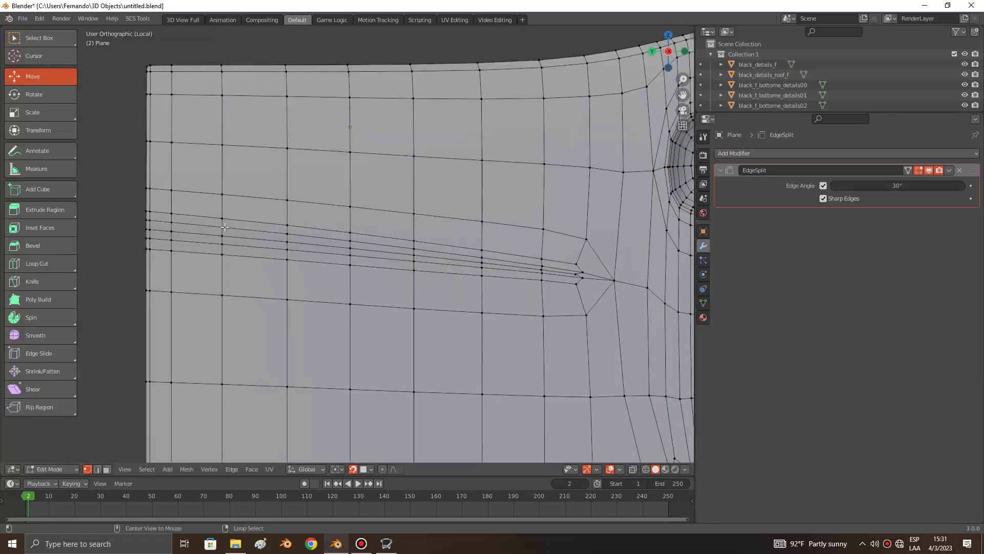
pyautogui.keyDown('alt'); pyautogui.click(224, 226); pyautogui.keyUp('alt')
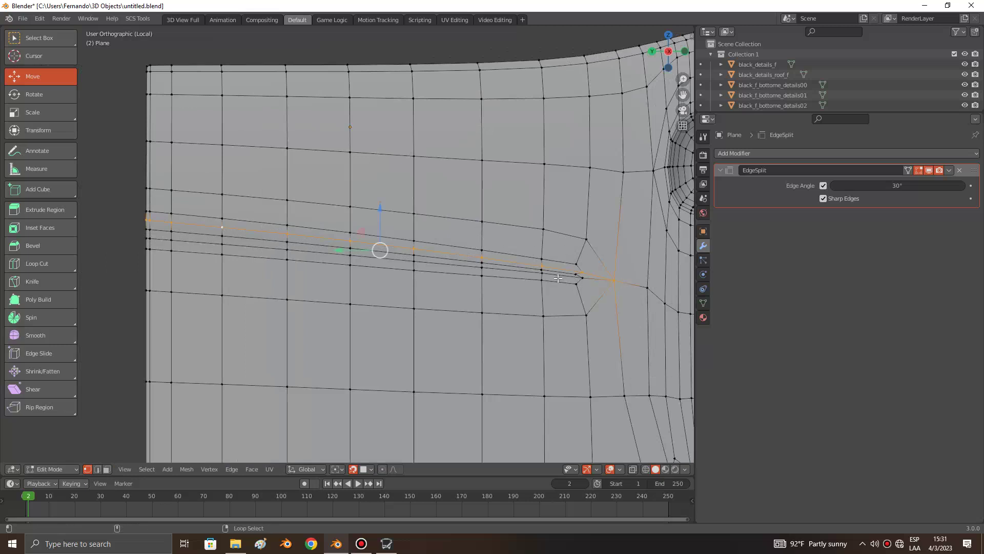
pyautogui.hotkey('ctrl', 'e')
pyautogui.click(482, 267)
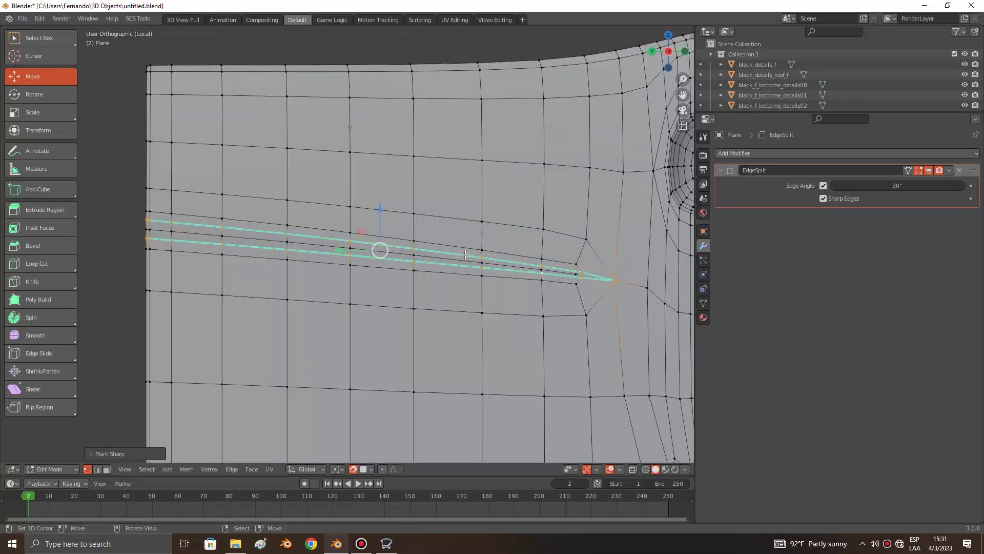
# Step: Mark the two edge loops along the window opening's lower edge as sharp
pyautogui.press('Tab')
pyautogui.keyDown('shift'); pyautogui.scroll(2, 466, 259); pyautogui.keyUp('shift')
pyautogui.press('Tab')
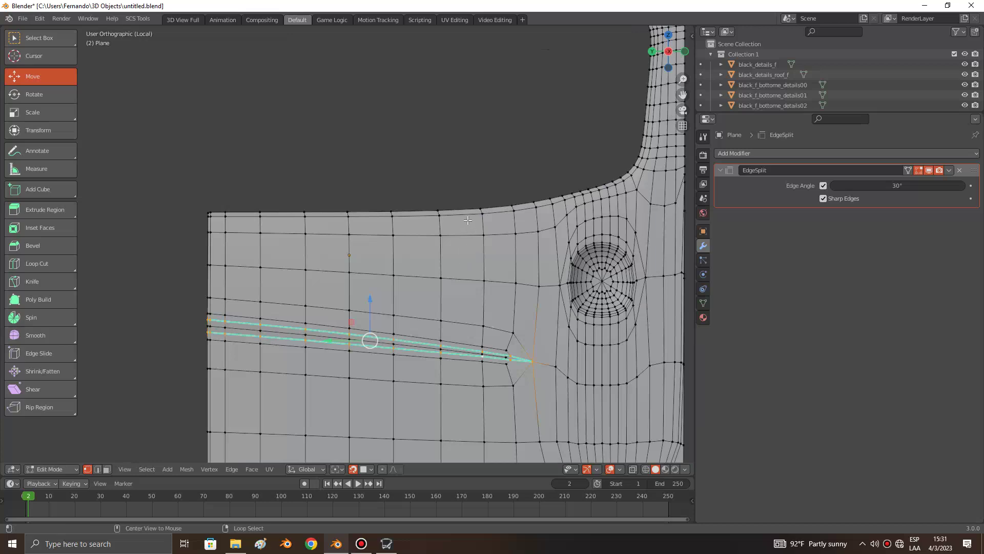
pyautogui.keyDown('alt'); pyautogui.click(468, 220); pyautogui.keyUp('alt')
pyautogui.keyDown('shift'); pyautogui.scroll(4, 466, 216); pyautogui.keyUp('shift')
pyautogui.hotkey('ctrl', 'e')
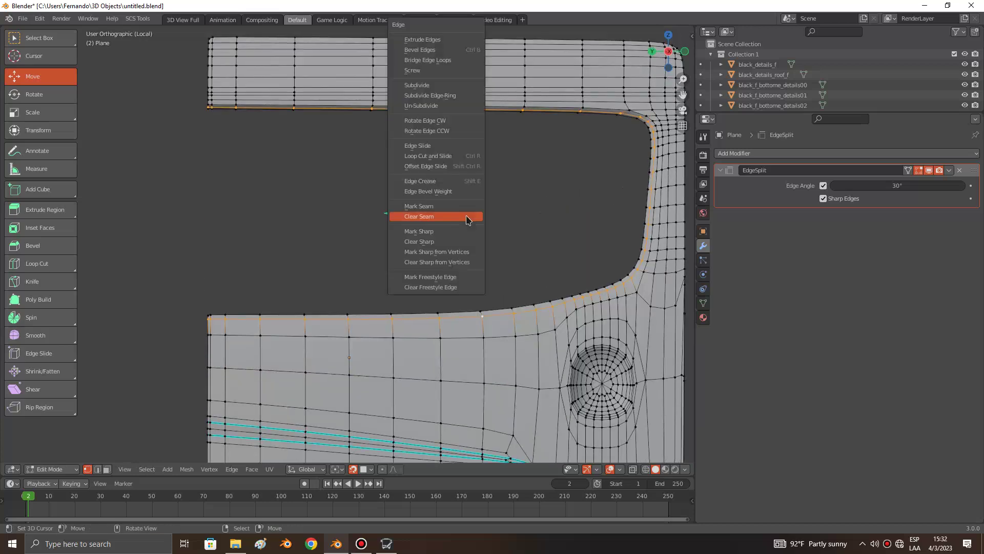
pyautogui.click(453, 234)
pyautogui.scroll(-2, 450, 227)
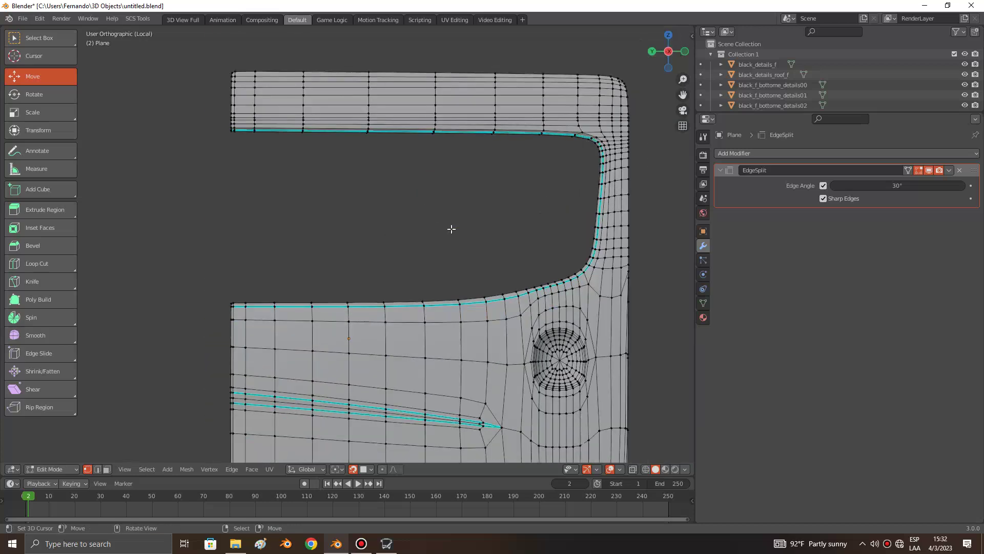
pyautogui.hotkey('ctrl', 'e')
pyautogui.click(431, 317)
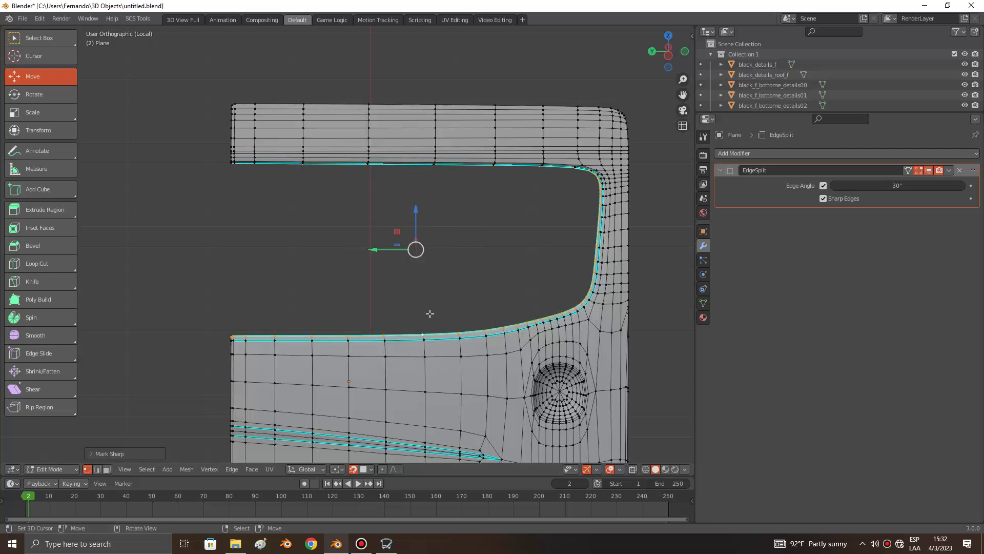
# Step: Check the shaded creases in Object Mode, then return to Edit Mode and zoom to the recess
pyautogui.press('Tab')
pyautogui.scroll(-4, 390, 278)
pyautogui.keyDown('shift'); pyautogui.scroll(-1, 389, 278); pyautogui.keyUp('shift')
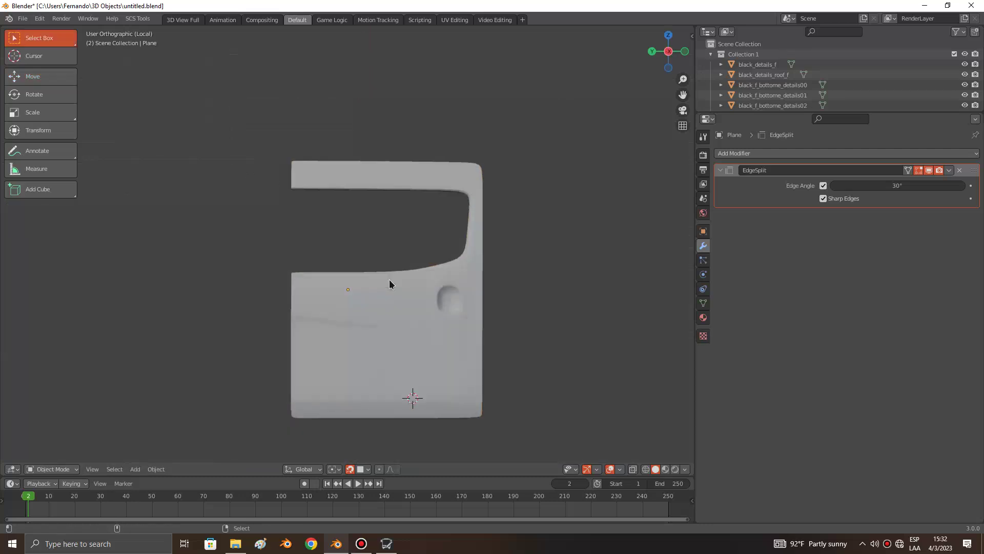
pyautogui.keyDown('shift'); pyautogui.scroll(-2, 389, 279); pyautogui.keyUp('shift')
pyautogui.keyDown('ctrl'); pyautogui.scroll(-2, 389, 278); pyautogui.keyUp('ctrl')
pyautogui.scroll(3, 347, 280)
pyautogui.press('Tab')
pyautogui.scroll(3, 347, 280)
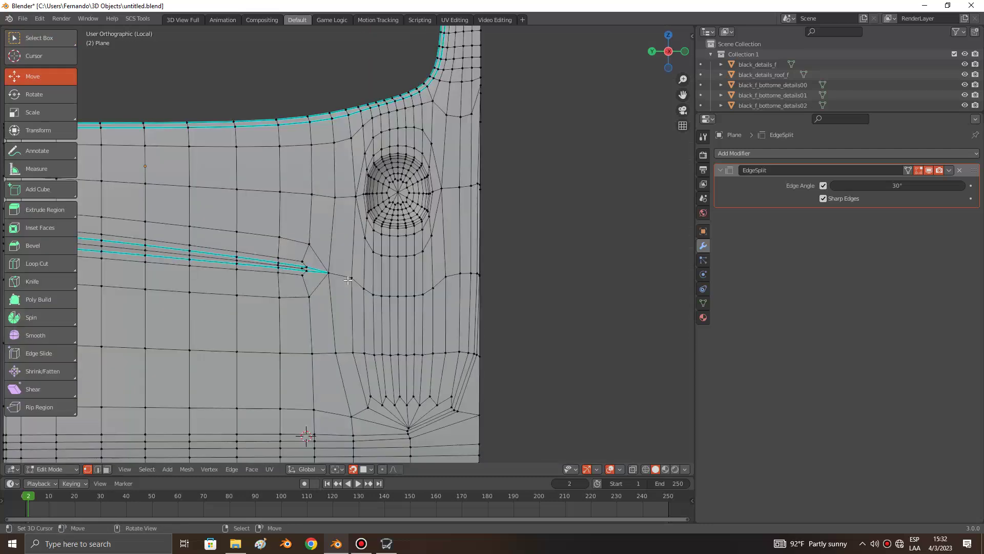
pyautogui.scroll(2, 348, 280)
pyautogui.scroll(-1, 347, 280)
pyautogui.scroll(-2, 348, 280)
pyautogui.scroll(-2, 347, 280)
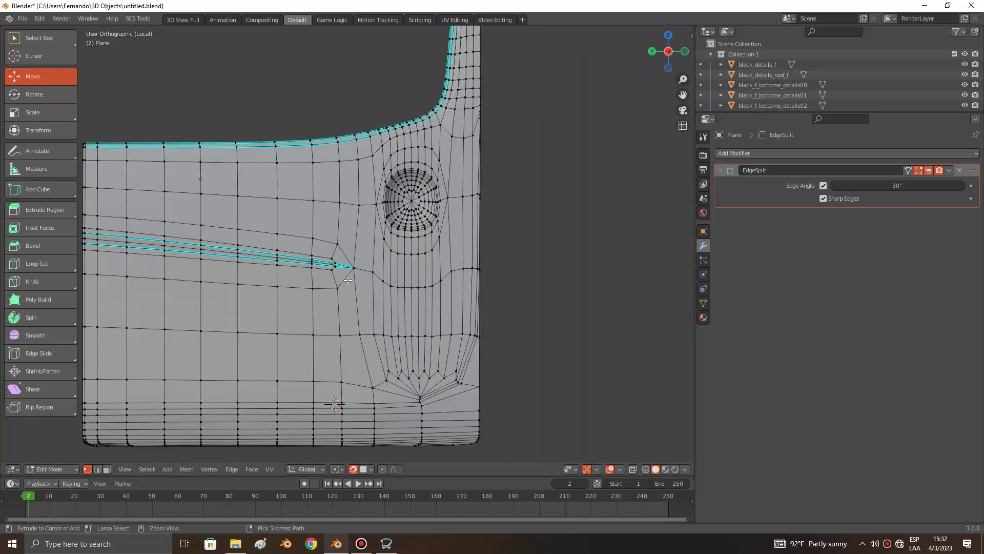
pyautogui.scroll(-1, 347, 280)
pyautogui.keyDown('ctrl'); pyautogui.scroll(-2, 347, 280); pyautogui.keyUp('ctrl')
pyautogui.scroll(2, 396, 217)
pyautogui.scroll(2, 395, 217)
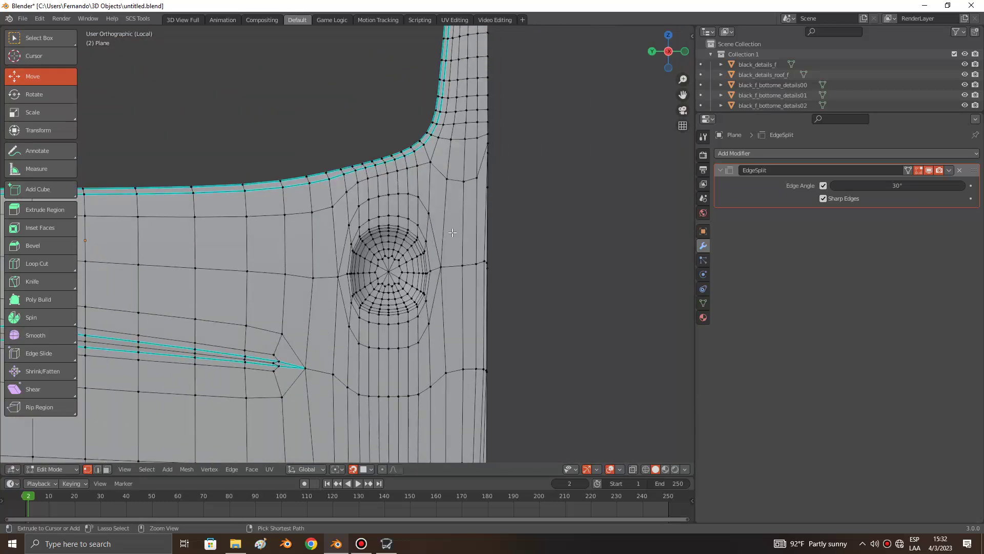
pyautogui.scroll(4, 395, 217)
# Step: Mark the round recess's outer loop as sharp and save the file
pyautogui.keyDown('alt'); pyautogui.click(395, 217); pyautogui.keyUp('alt')
pyautogui.hotkey('ctrl', 's')
pyautogui.hotkey('ctrl', 'e')
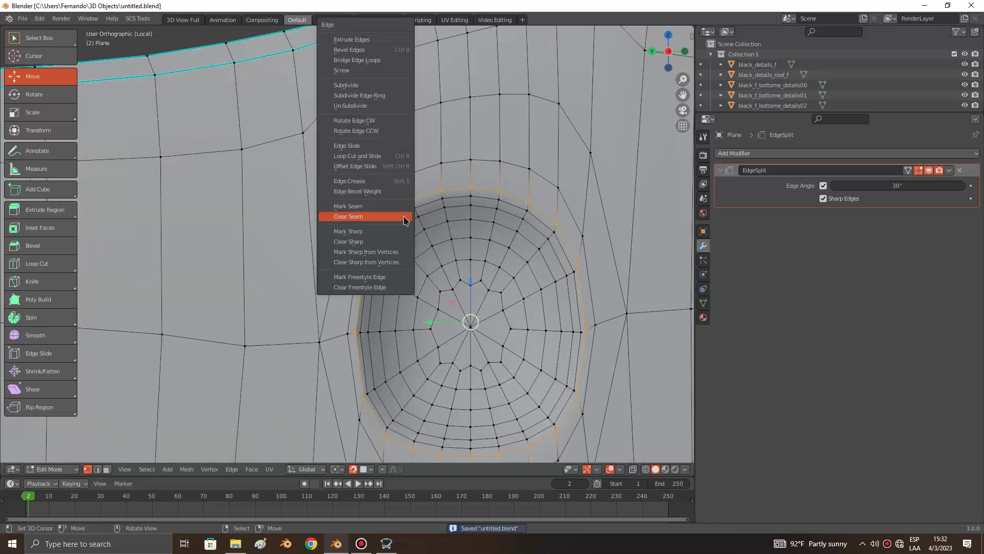
pyautogui.click(353, 231)
pyautogui.press('Tab')
pyautogui.scroll(-4, 352, 228)
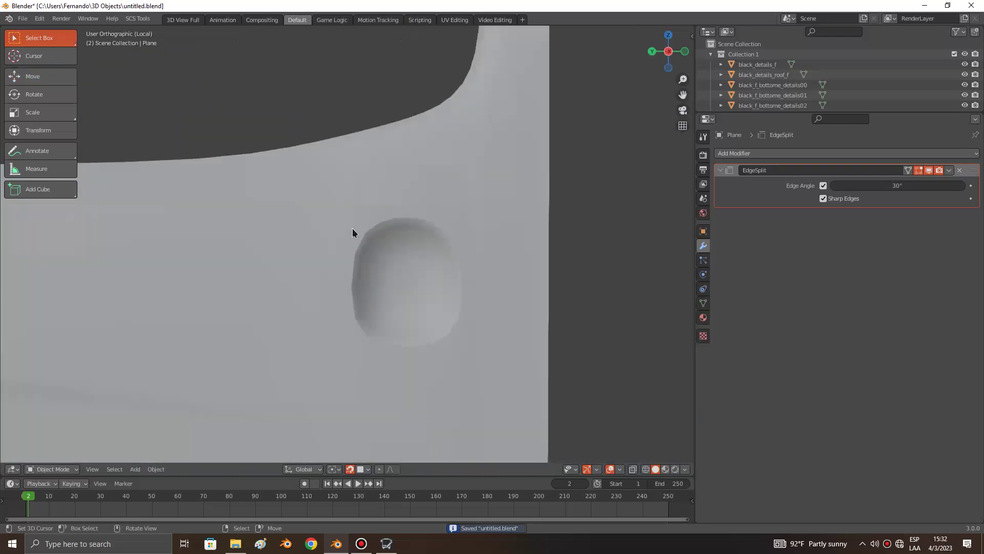
pyautogui.scroll(-3, 353, 229)
pyautogui.scroll(-1, 353, 229)
pyautogui.press('Tab')
pyautogui.scroll(3, 352, 229)
pyautogui.scroll(2, 349, 241)
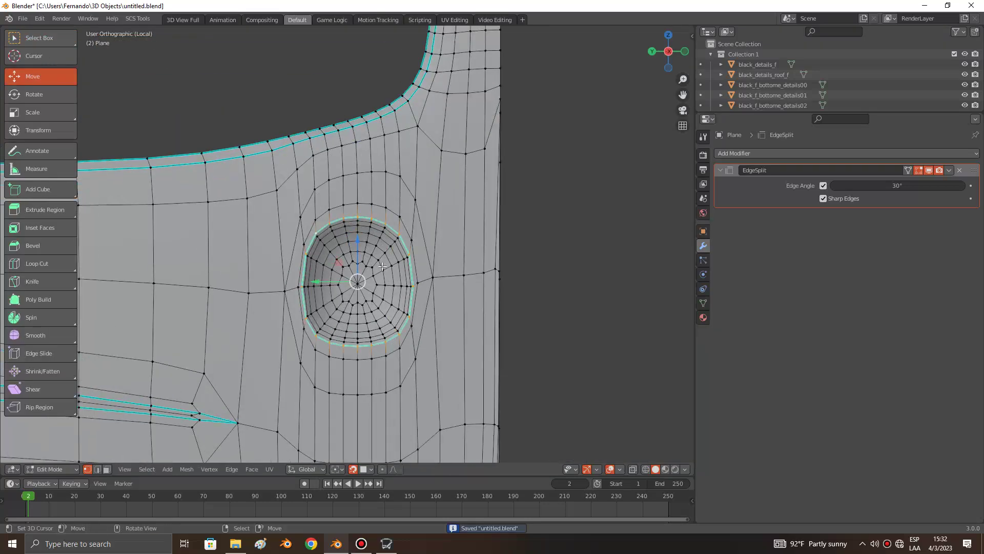
pyautogui.scroll(3, 342, 252)
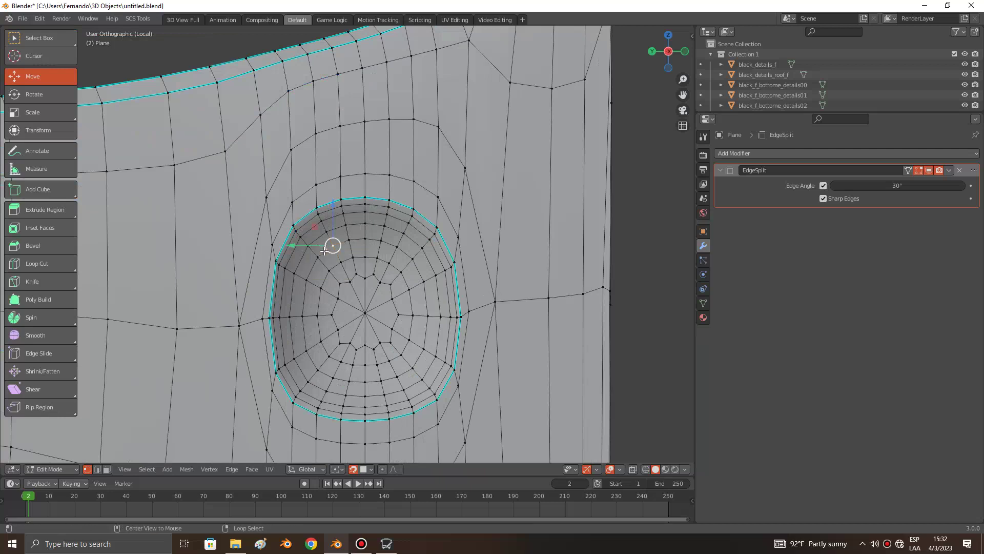
# Step: Mark the recess's inner loop as sharp and preview the shading
pyautogui.keyDown('alt'); pyautogui.click(324, 250); pyautogui.keyUp('alt')
pyautogui.hotkey('ctrl', 'e')
pyautogui.click(323, 253)
pyautogui.press('Tab')
pyautogui.scroll(-2, 322, 251)
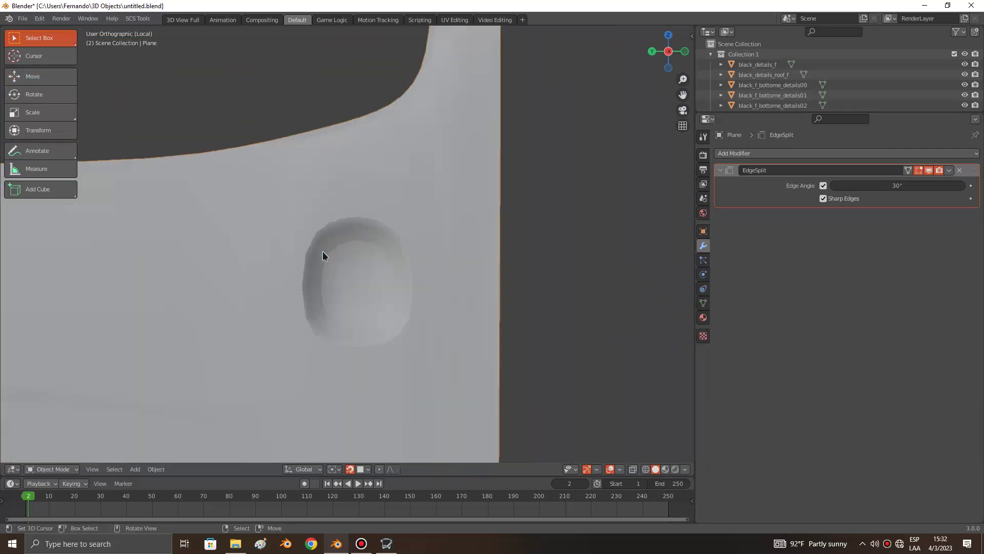
pyautogui.scroll(-3, 322, 251)
pyautogui.scroll(-3, 322, 251)
pyautogui.scroll(3, 322, 251)
pyautogui.press('Tab')
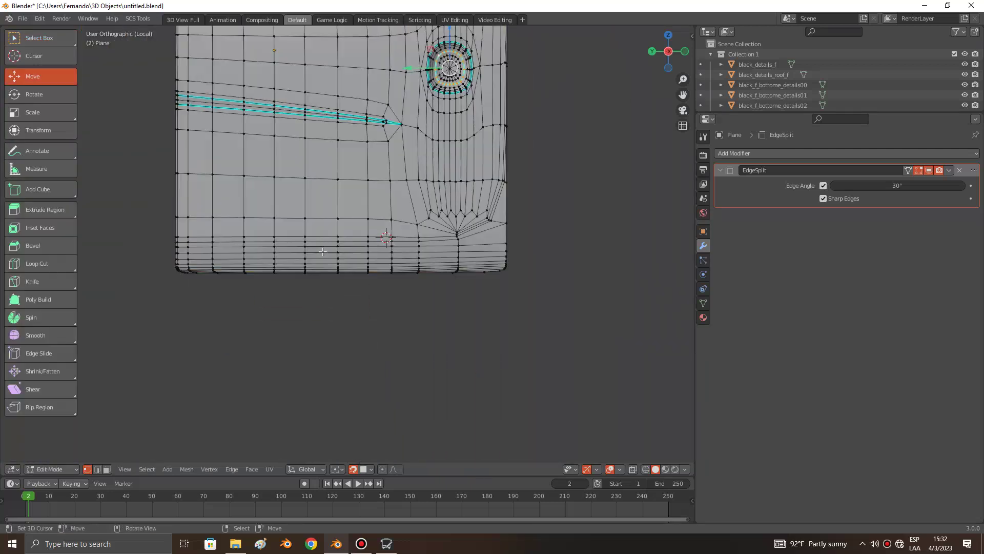
pyautogui.scroll(4, 322, 251)
# Step: Mark a horizontal loop near the panel's bottom as sharp and return to Object Mode
pyautogui.keyDown('alt'); pyautogui.click(425, 248); pyautogui.keyUp('alt')
pyautogui.hotkey('ctrl', 'e')
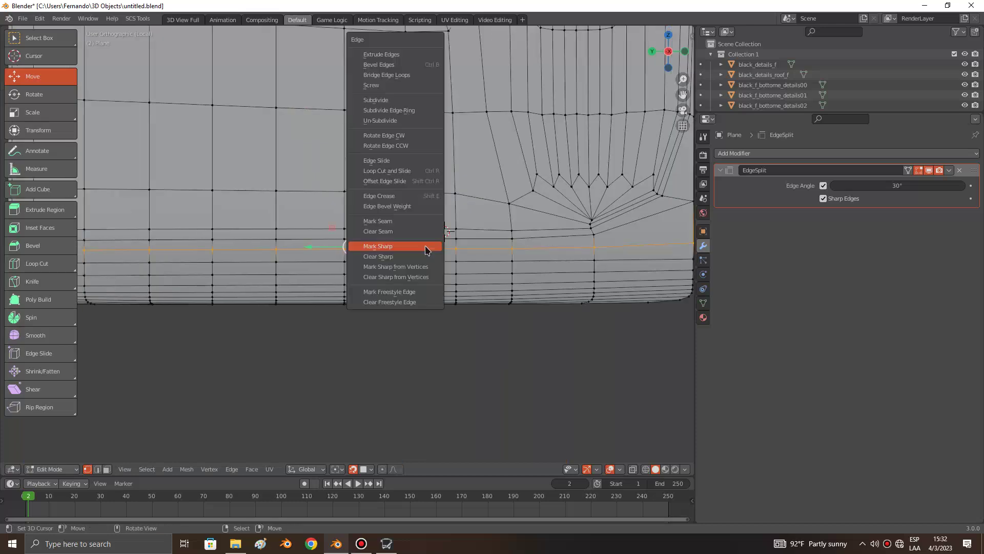
pyautogui.click(425, 248)
pyautogui.scroll(-3, 425, 248)
pyautogui.press('a')
pyautogui.press('Tab')
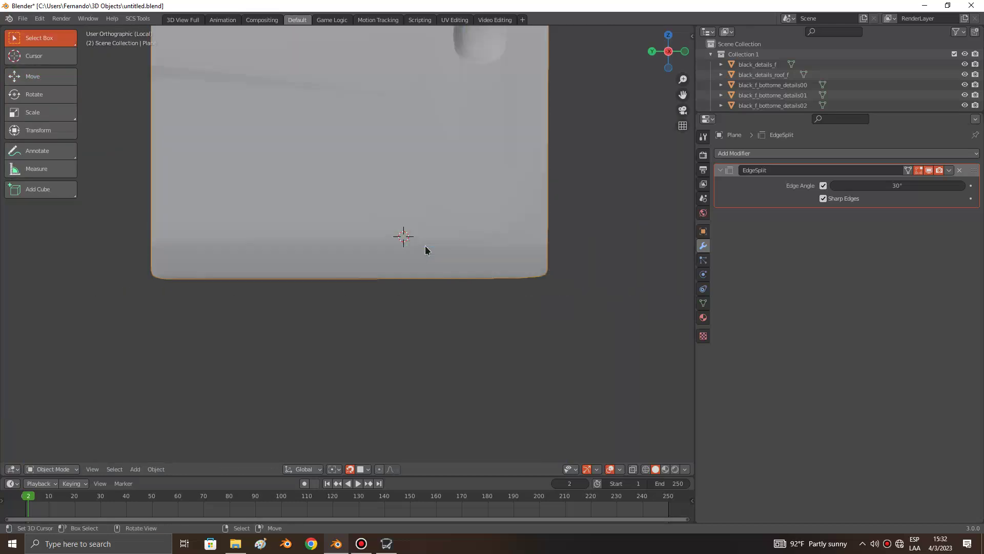
pyautogui.scroll(-1, 425, 250)
pyautogui.scroll(-2, 425, 250)
pyautogui.scroll(-2, 425, 250)
# Step: Orbit and zoom the view to face the door panel squarely
pyautogui.moveTo(425, 250); pyautogui.dragTo(425, 250, button='middle')
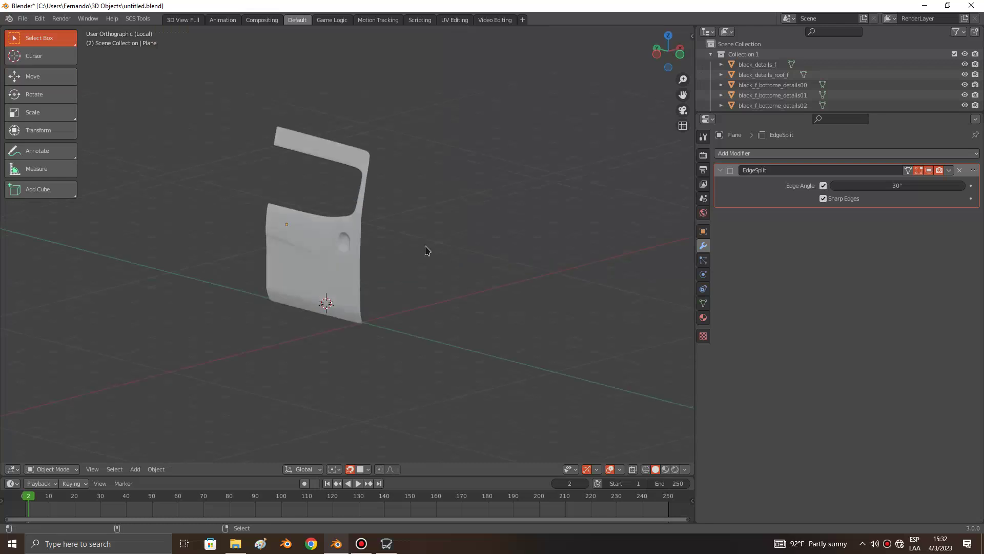
pyautogui.scroll(3, 425, 249)
pyautogui.scroll(-1, 425, 248)
pyautogui.scroll(3, 424, 248)
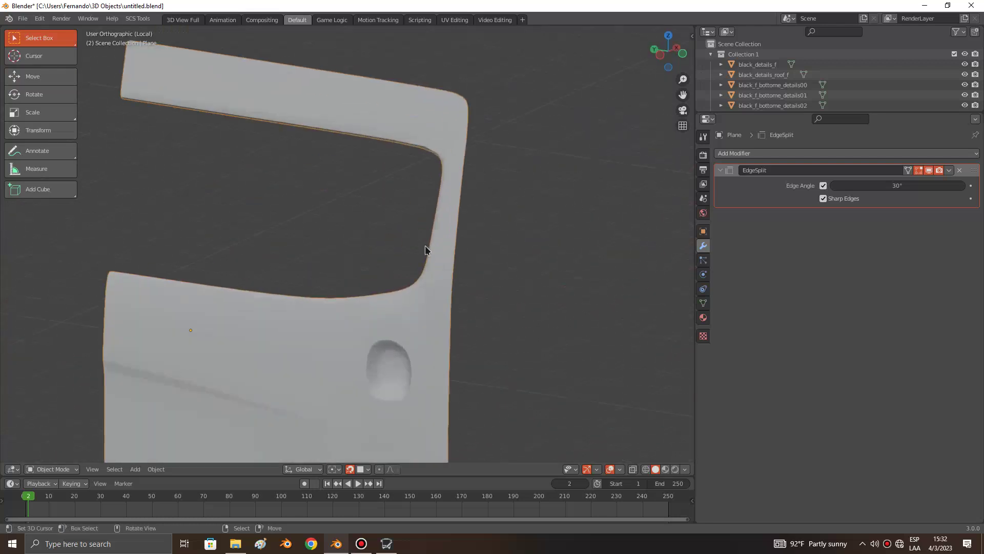
pyautogui.scroll(1, 423, 248)
pyautogui.scroll(-2, 422, 277)
pyautogui.moveTo(421, 276); pyautogui.dragTo(422, 277, button='middle')
# Step: Enter edit mode, then return to object mode to check the crisp window-rim shading
pyautogui.press('Tab')
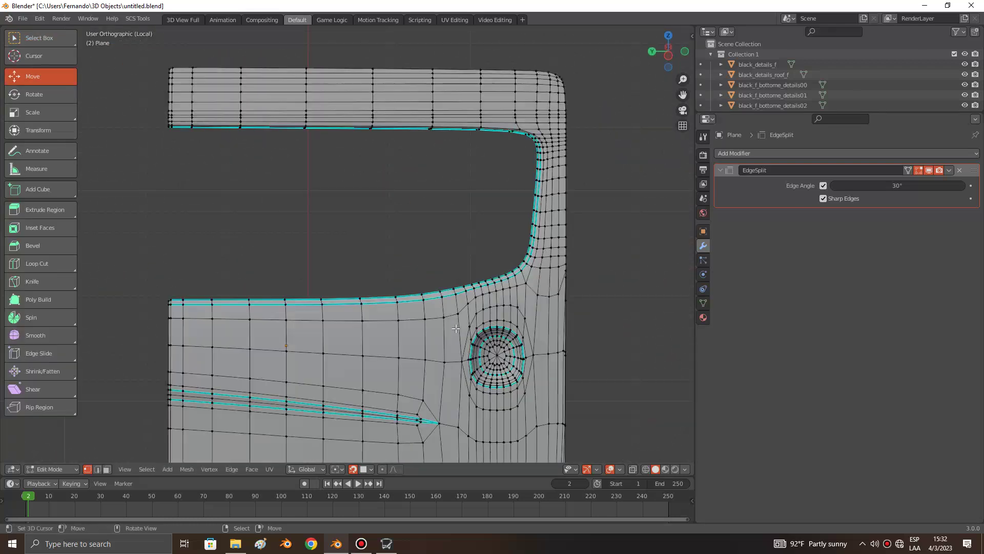
pyautogui.scroll(4, 456, 328)
pyautogui.scroll(-1, 456, 328)
pyautogui.scroll(-2, 457, 328)
pyautogui.scroll(-1, 456, 329)
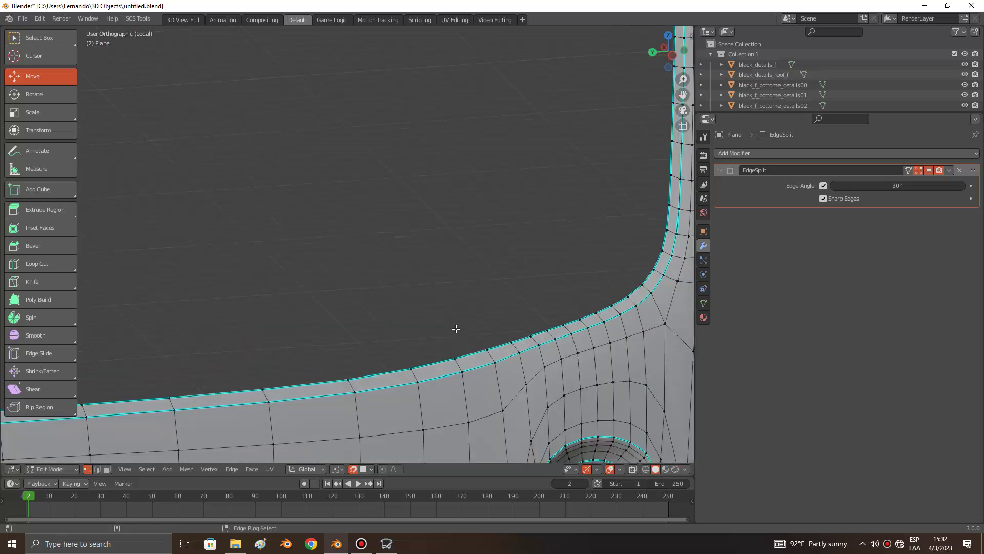
pyautogui.scroll(-2, 456, 328)
pyautogui.keyDown('shift'); pyautogui.scroll(1, 456, 328); pyautogui.keyUp('shift')
pyautogui.press('Tab')
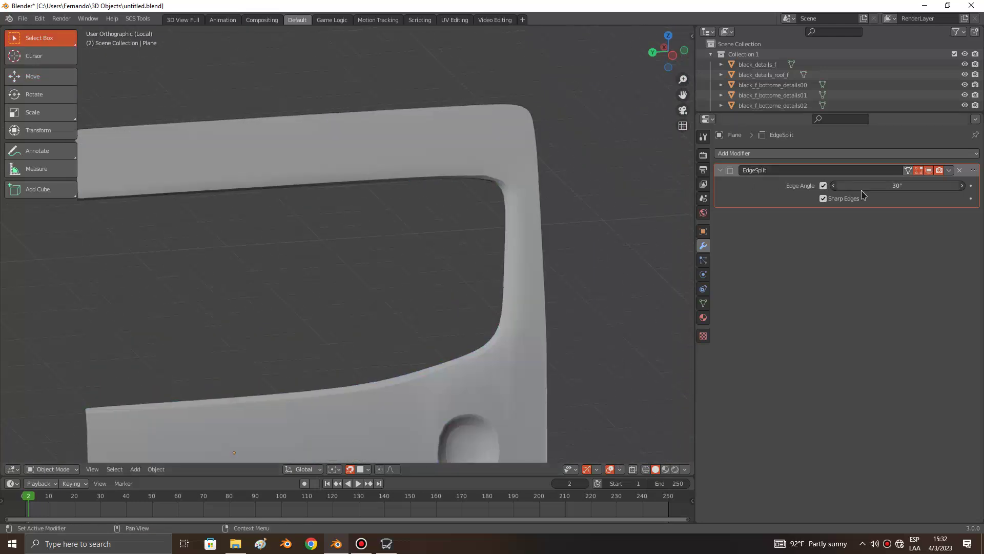
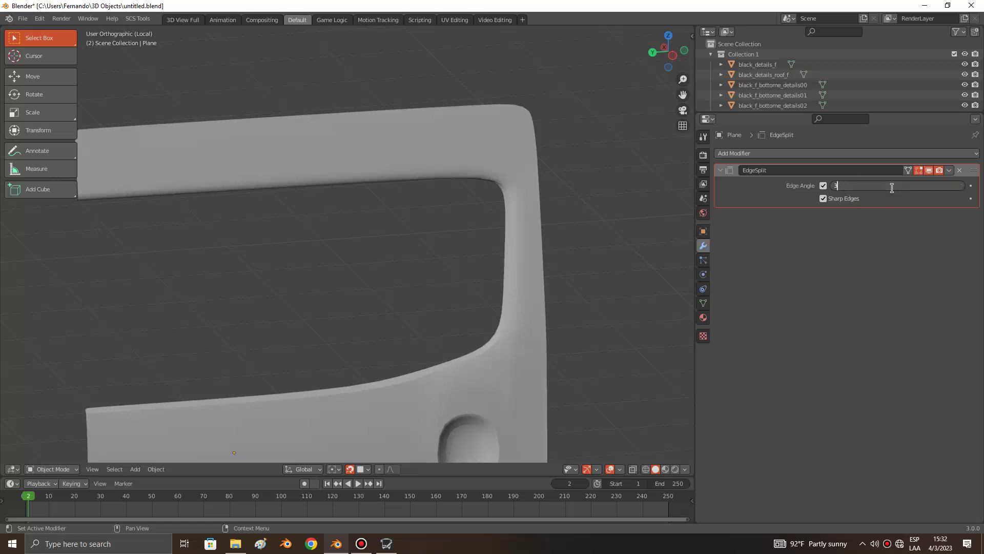
# Step: Apply the Edge Split modifier to the door panel with a 30° edge angle
pyautogui.press('Return')
pyautogui.scroll(-4, 360, 216)
pyautogui.moveTo(360, 230); pyautogui.dragTo(370, 236, button='middle')
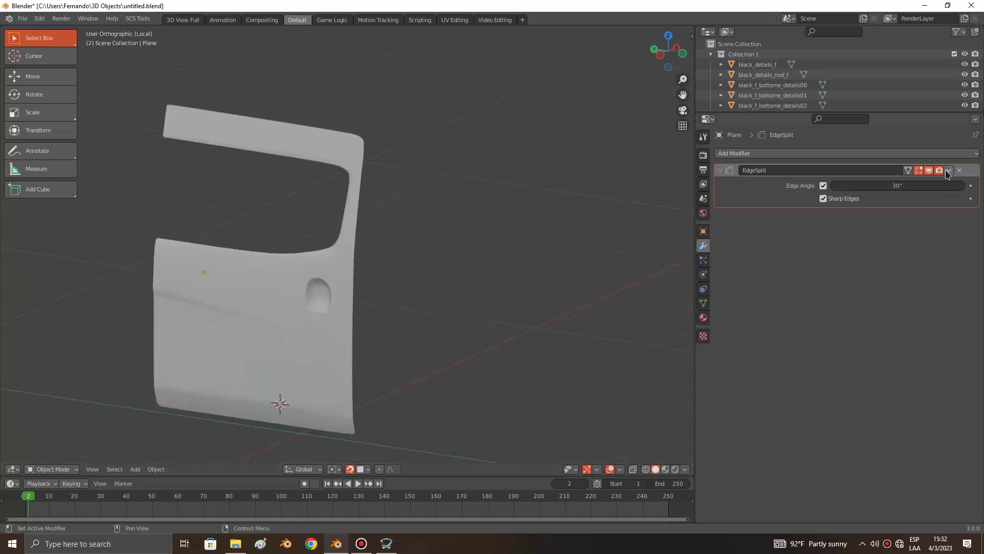
pyautogui.click(949, 171)
pyautogui.click(941, 180)
# Step: Edit the door panel's mesh from a straight side view with X-ray turned on
pyautogui.press('Tab')
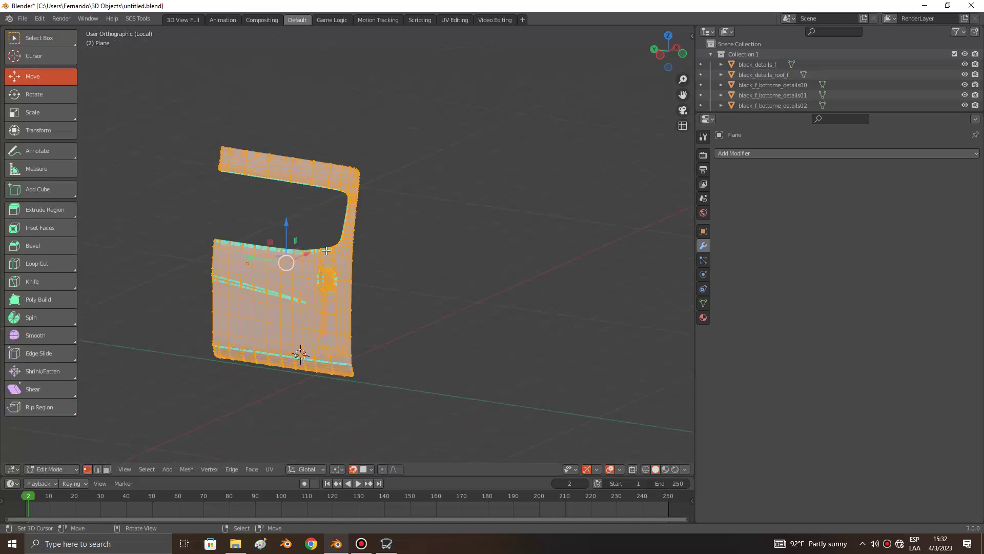
pyautogui.hotkey('alt', 'a')
pyautogui.moveTo(308, 241); pyautogui.dragTo(326, 251, button='middle')
pyautogui.press('KP_3')
pyautogui.scroll(3, 326, 251)
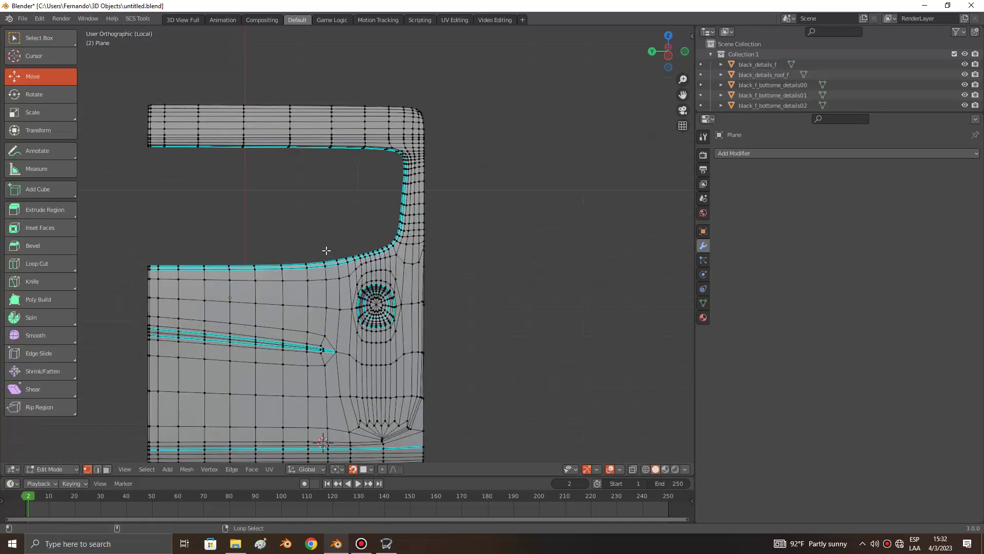
pyautogui.keyDown('ctrl'); pyautogui.scroll(-2, 326, 251); pyautogui.keyUp('ctrl')
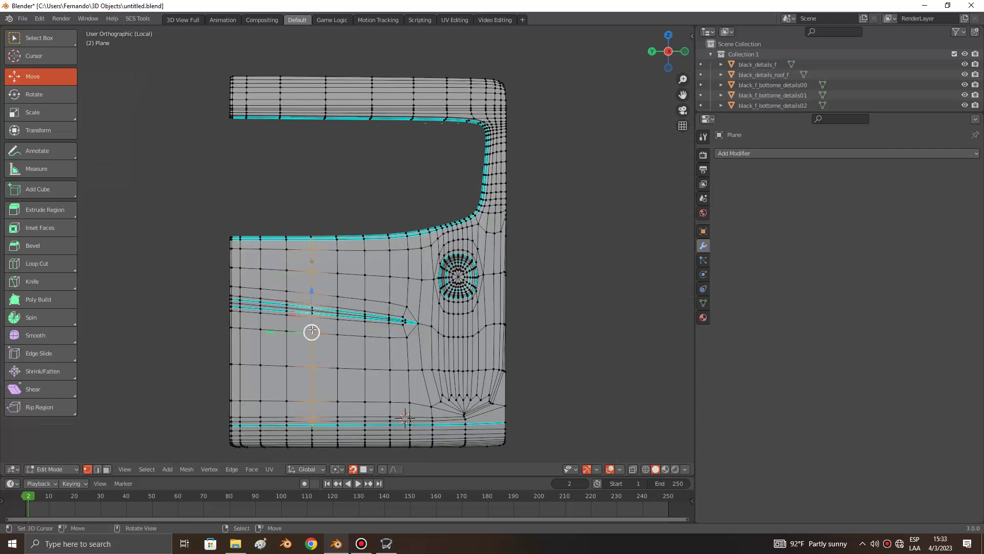
pyautogui.scroll(-1, 312, 229)
pyautogui.hotkey('alt', 'z')
# Step: Dissolve the first vertical edge column in the lower door panel
pyautogui.moveTo(346, 411); pyautogui.dragTo(344, 414)
pyautogui.press('x')
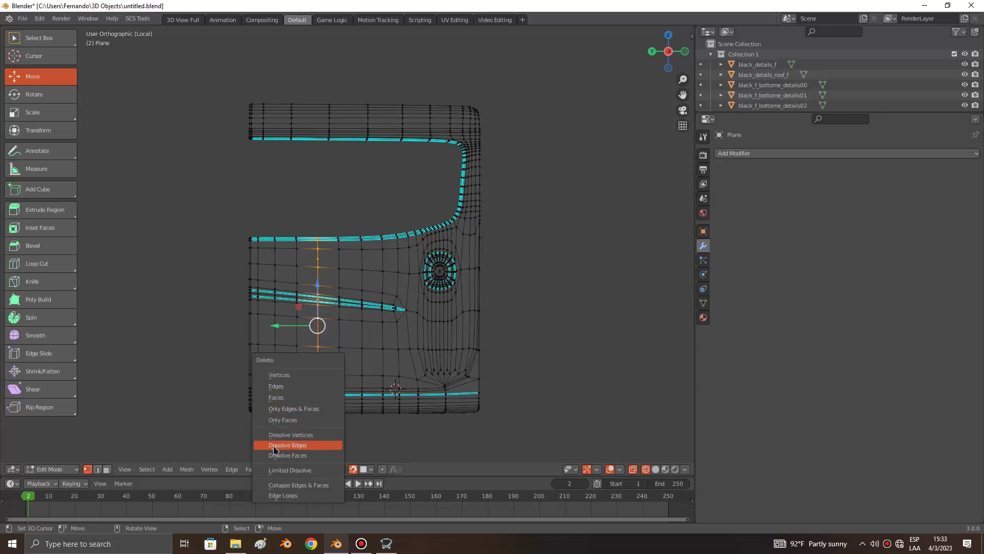
pyautogui.click(275, 449)
pyautogui.press('a')
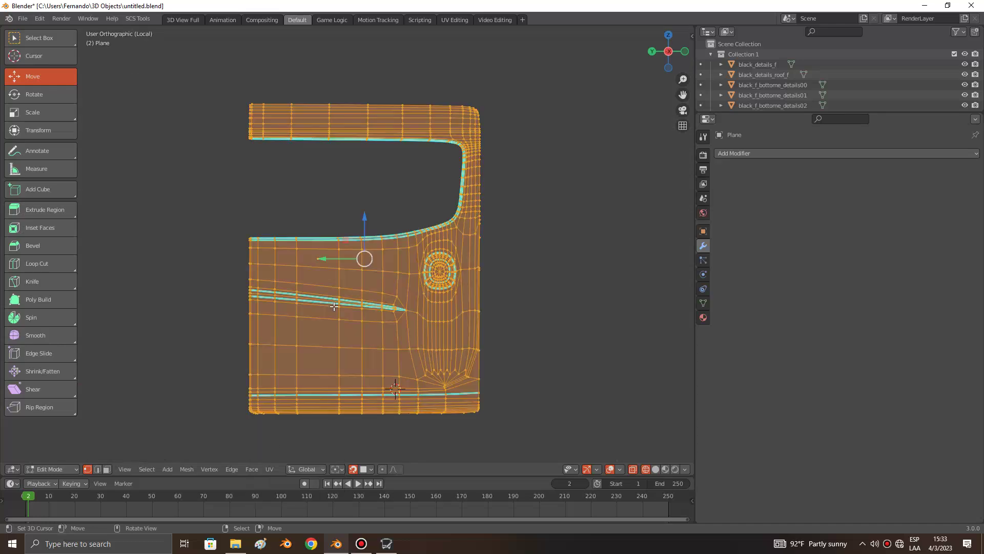
pyautogui.hotkey('alt', 'z')
pyautogui.hotkey('alt', 'a')
pyautogui.hotkey('alt', 'z')
# Step: Dissolve the vertical edge column near the panel's left edge
pyautogui.press('n')
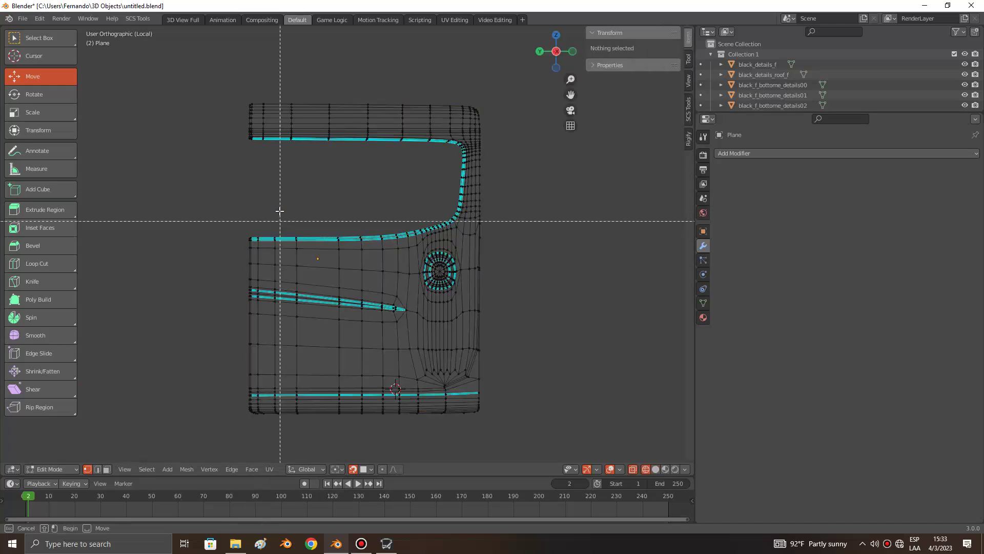
pyautogui.moveTo(279, 213); pyautogui.dragTo(313, 445)
pyautogui.press('x')
pyautogui.click(307, 446)
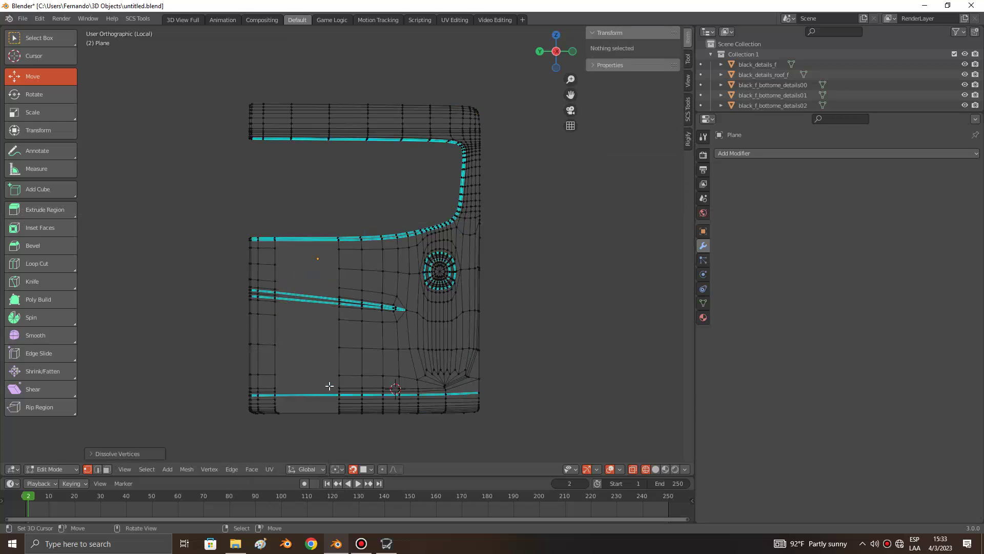
pyautogui.hotkey('ctrl', 'z')
pyautogui.press('x')
pyautogui.click(300, 406)
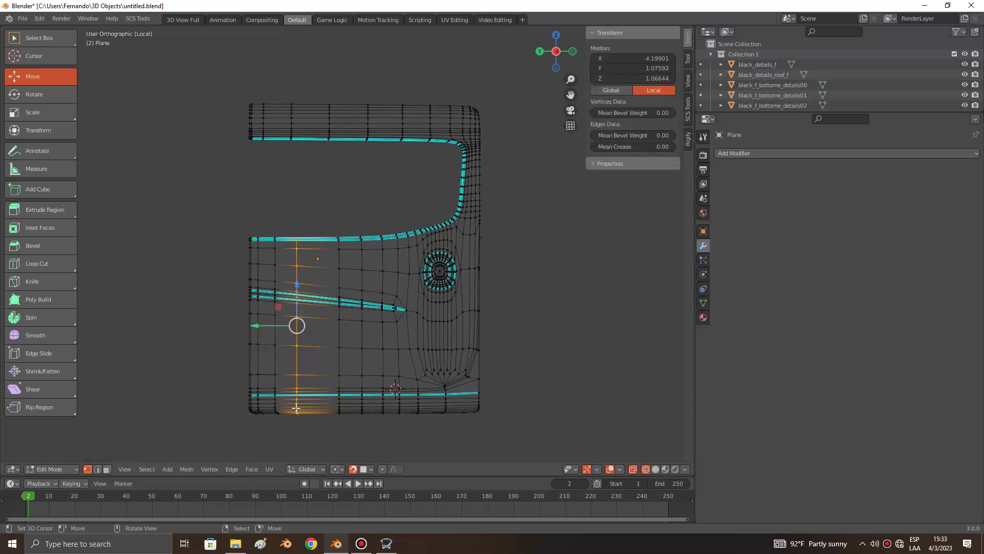
pyautogui.press('x')
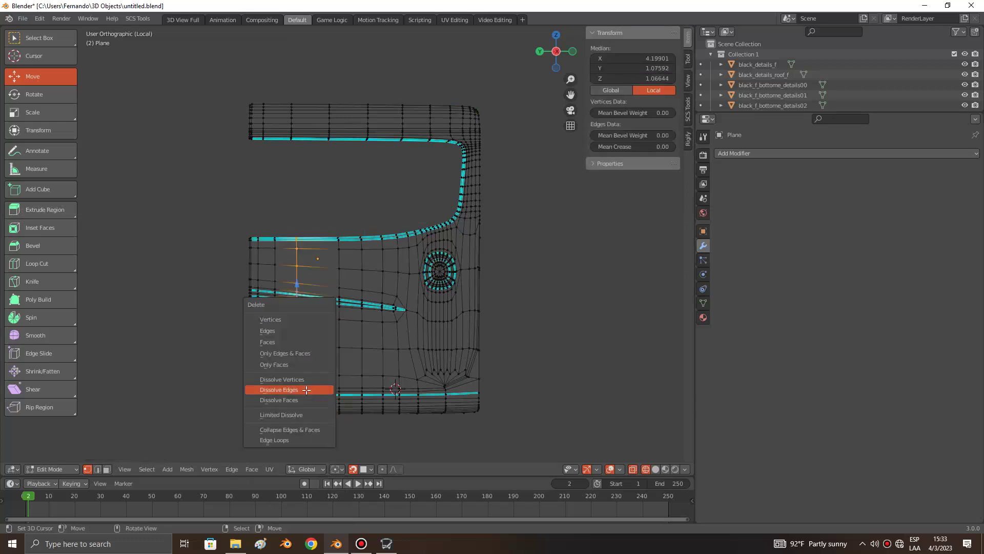
pyautogui.click(306, 390)
# Step: Dissolve the vertical edge column running through the lower panel
pyautogui.press('a')
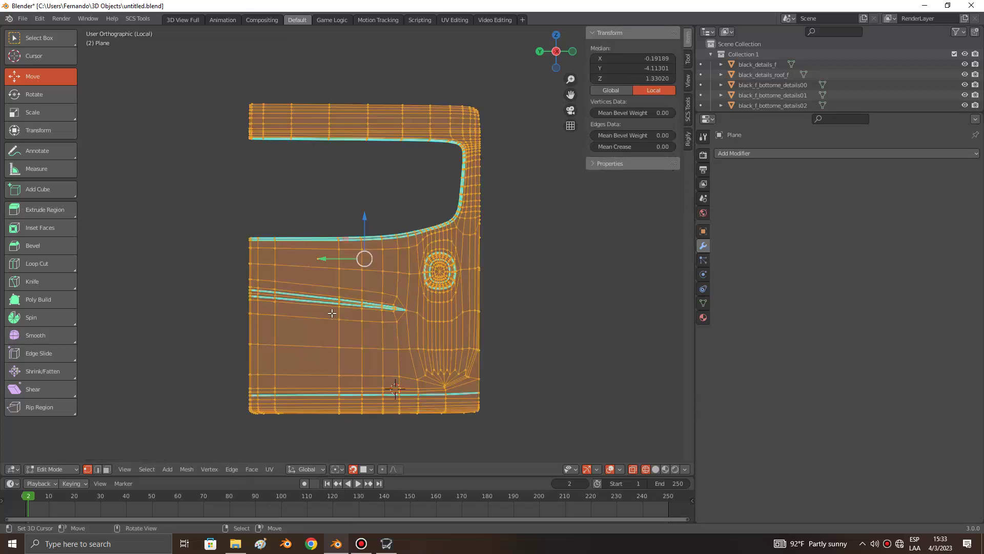
pyautogui.hotkey('alt', 'a')
pyautogui.press('n')
pyautogui.moveTo(338, 238); pyautogui.dragTo(341, 406)
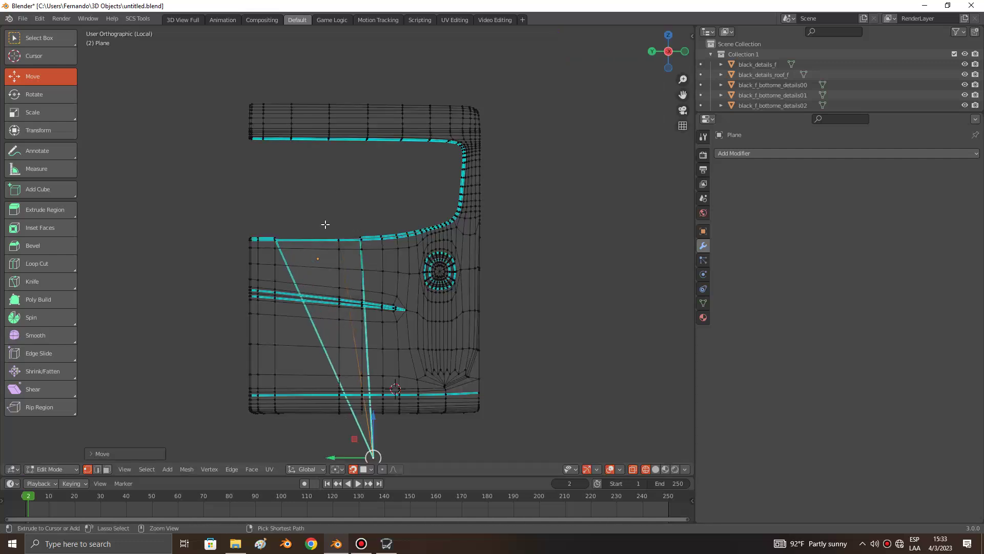
pyautogui.hotkey('ctrl', 'z')
pyautogui.moveTo(319, 183); pyautogui.dragTo(344, 455)
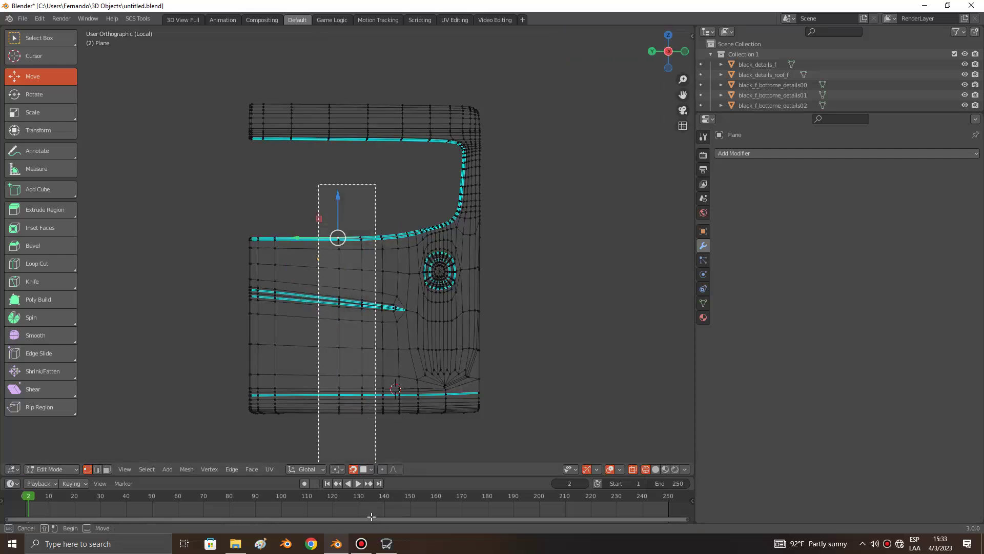
pyautogui.press('x')
pyautogui.click(344, 452)
pyautogui.press('a')
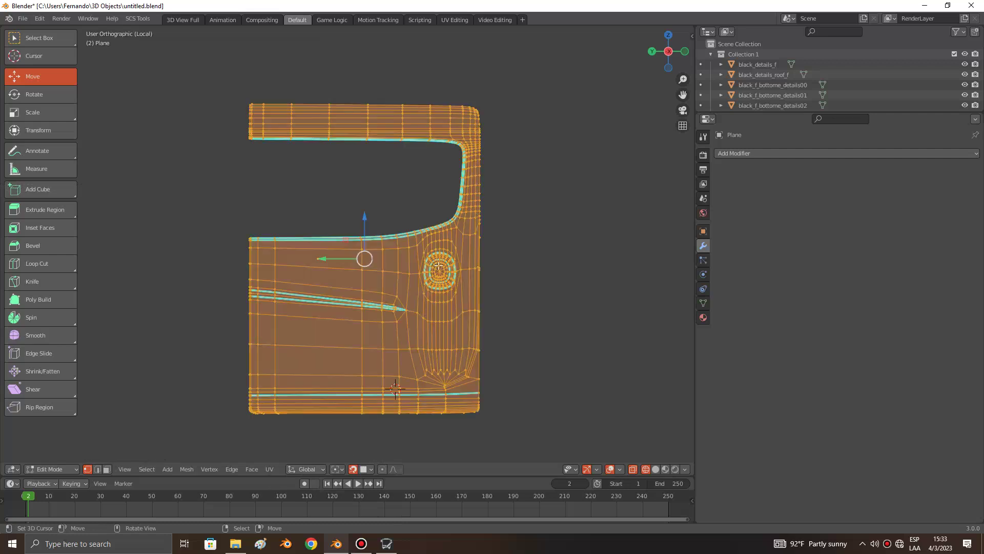
# Step: Dissolve a vertical edge column in the door's top frame
pyautogui.keyDown('shift'); pyautogui.moveTo(451, 164); pyautogui.dragTo(458, 275, button='middle'); pyautogui.keyUp('shift')
pyautogui.hotkey('alt', 'a')
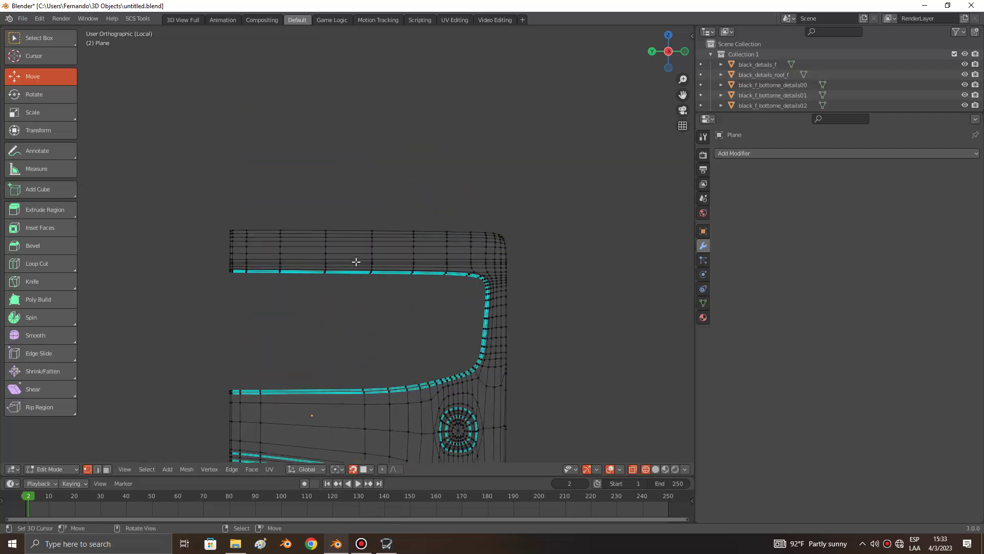
pyautogui.scroll(1, 356, 261)
pyautogui.press('b')
pyautogui.moveTo(305, 185); pyautogui.dragTo(345, 340)
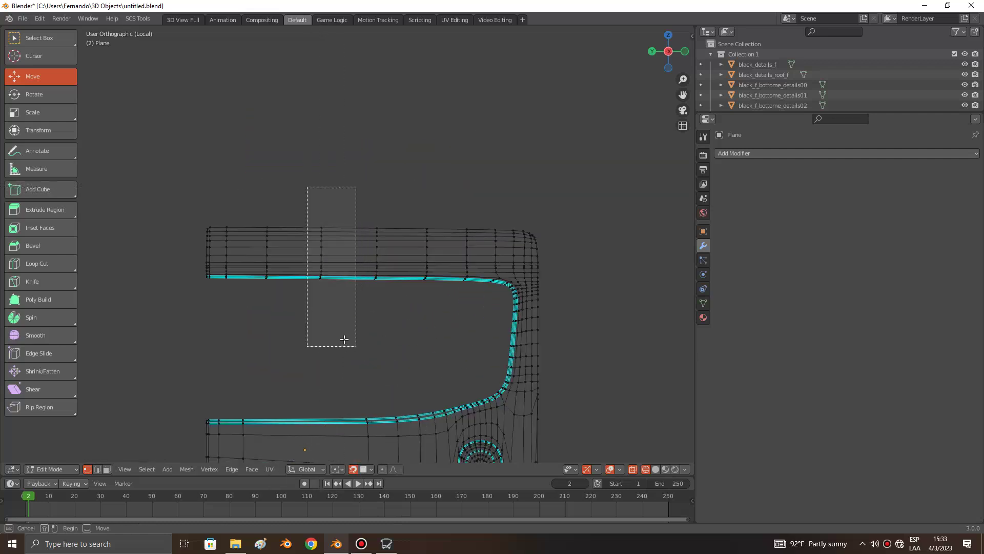
pyautogui.press('x')
pyautogui.click(340, 337)
# Step: Dissolve the left edge column of the top frame and box-select another column
pyautogui.press('b')
pyautogui.moveTo(243, 185); pyautogui.dragTo(260, 326)
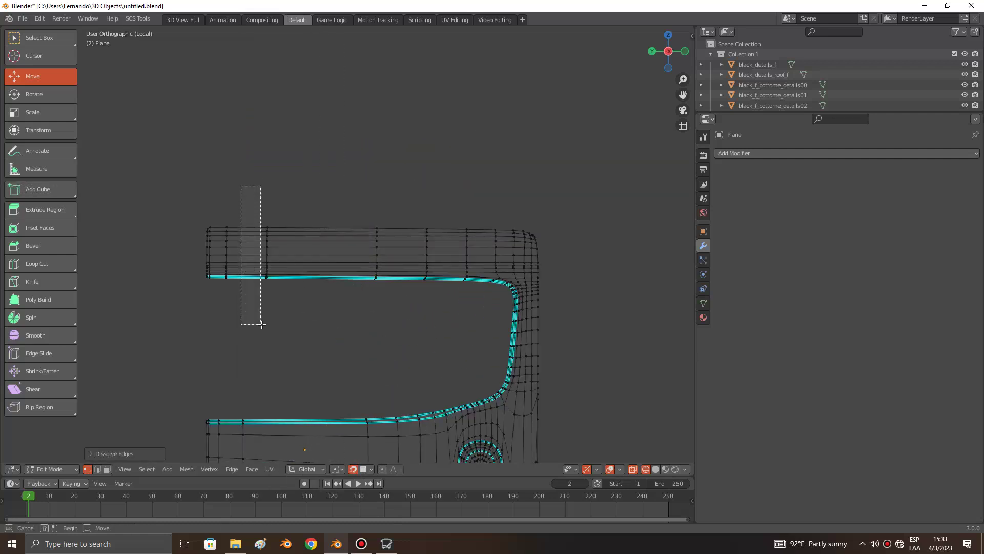
pyautogui.press('x')
pyautogui.click(267, 326)
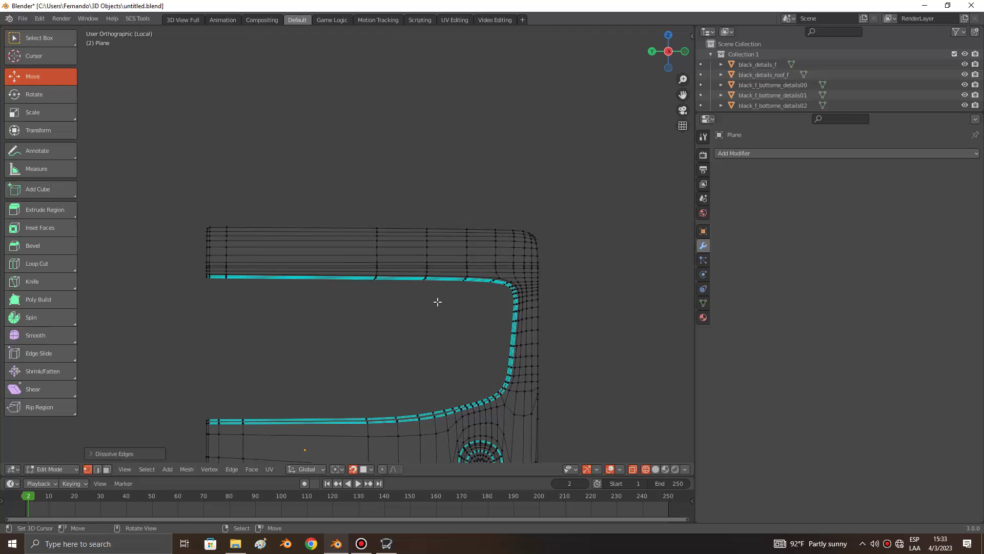
pyautogui.press('b')
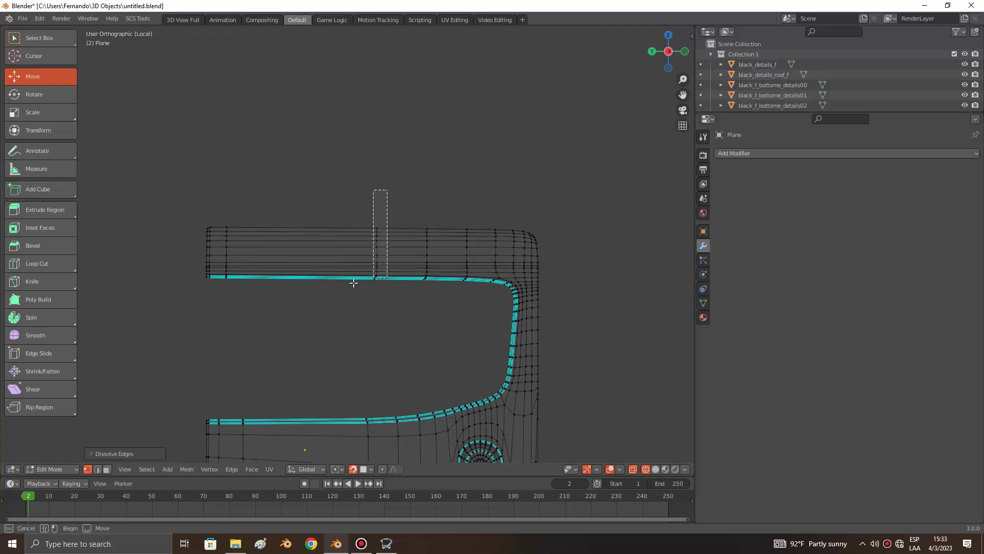
pyautogui.moveTo(388, 189); pyautogui.dragTo(373, 277)
pyautogui.scroll(-4, 326, 290)
# Step: Dissolve a horizontal edge row on the lower door panel
pyautogui.press('KP_6')
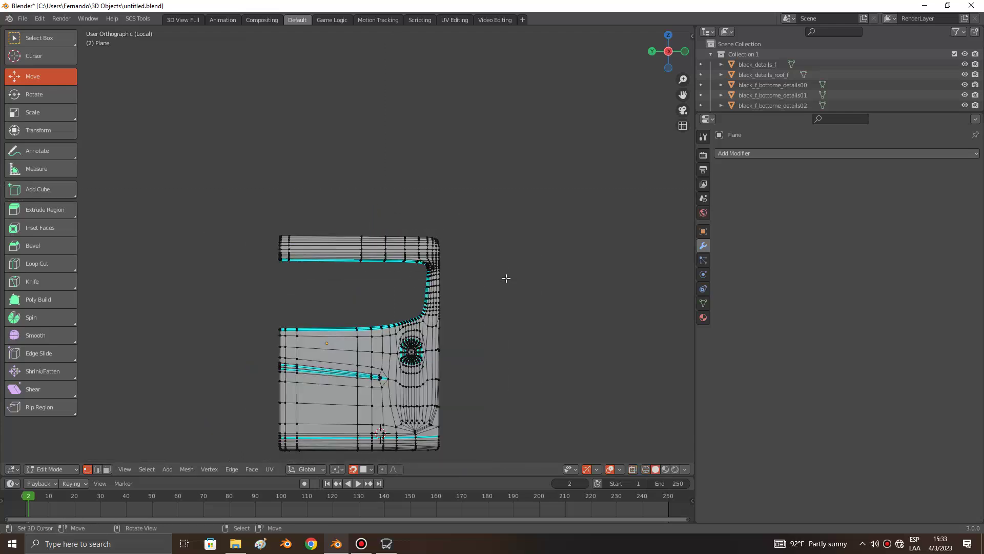
pyautogui.press('KP_6')
pyautogui.scroll(3, 466, 303)
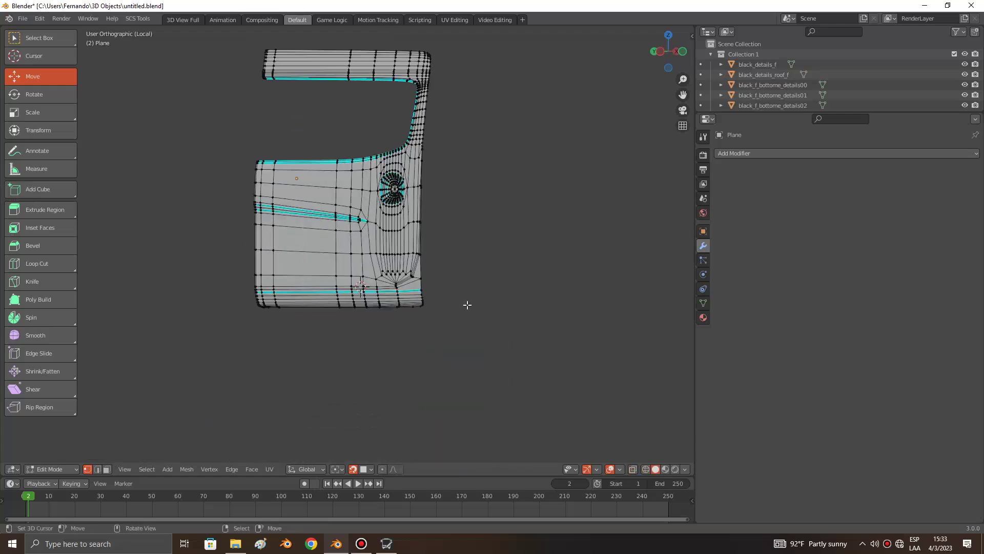
pyautogui.scroll(4, 463, 301)
pyautogui.press('x')
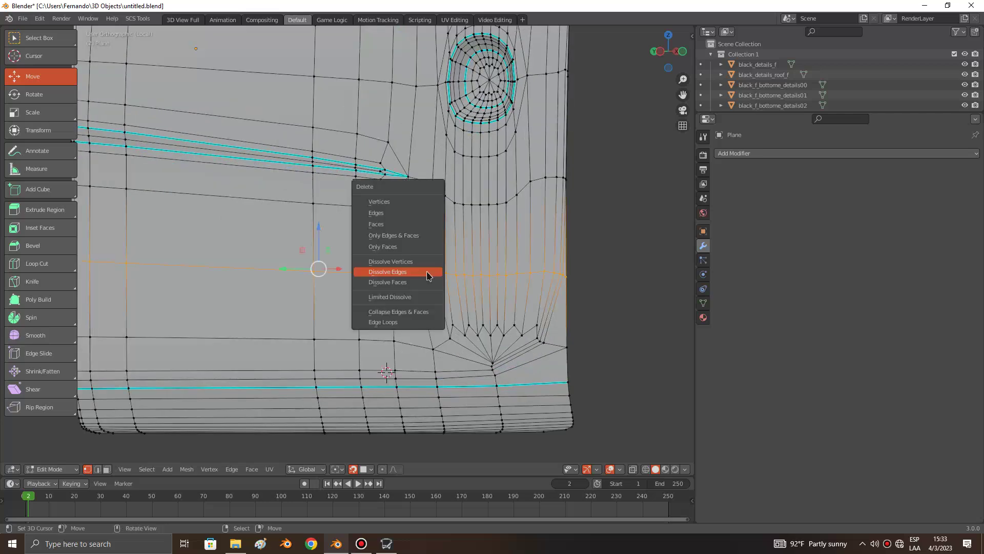
pyautogui.click(429, 277)
pyautogui.press('a')
pyautogui.scroll(-2, 427, 271)
pyautogui.hotkey('alt', 'a')
# Step: Loop-select edges near the handle recess, then return the door to Object Mode
pyautogui.press('KP_6')
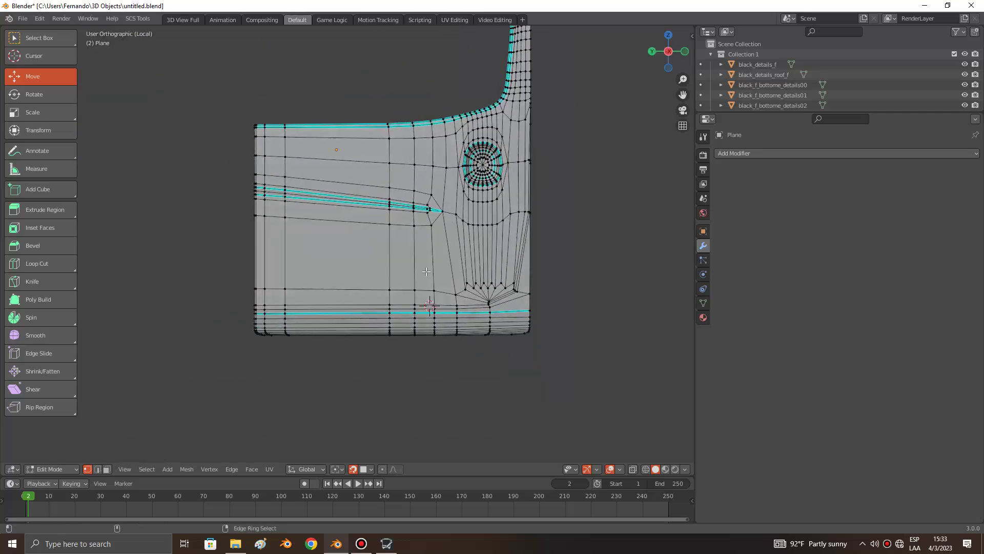
pyautogui.press('KP_6')
pyautogui.scroll(2, 426, 271)
pyautogui.scroll(-3, 426, 272)
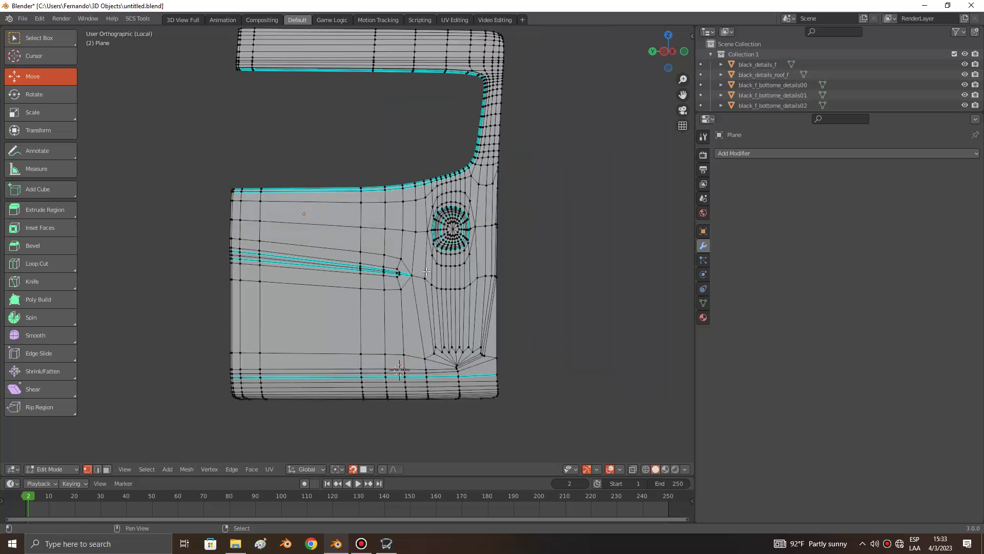
pyautogui.scroll(3, 426, 272)
pyautogui.scroll(4, 427, 272)
pyautogui.press('ctrl+KP_6')
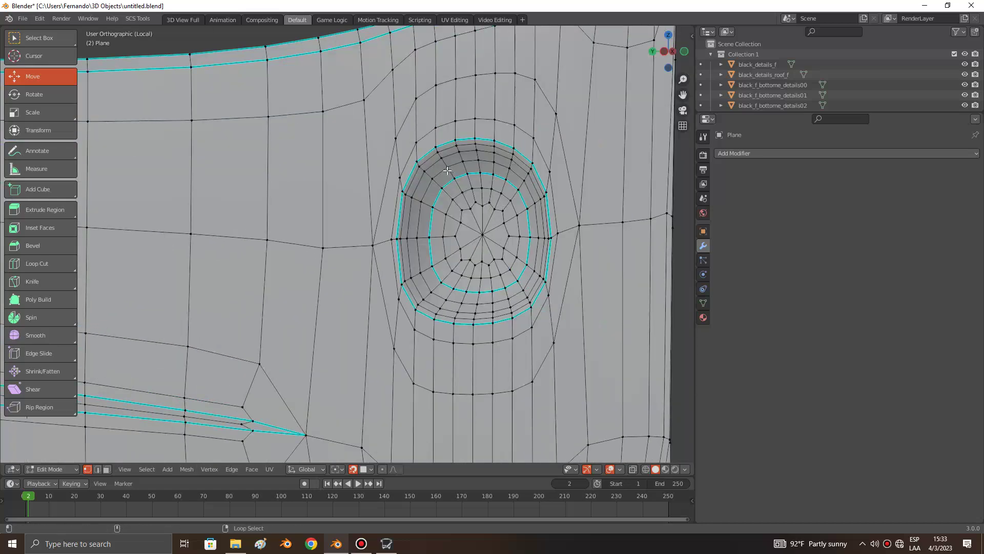
pyautogui.keyDown('alt'); pyautogui.click(423, 158); pyautogui.keyUp('alt')
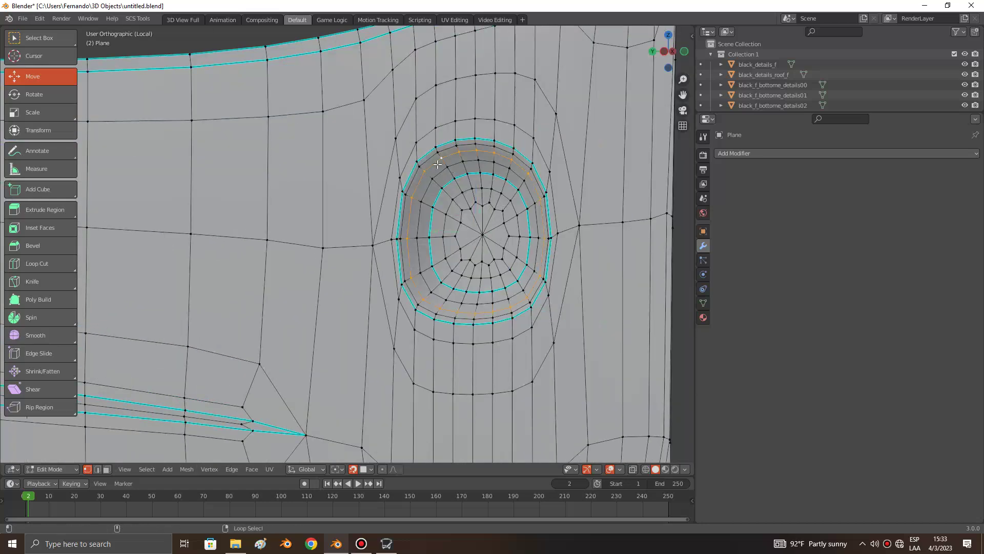
pyautogui.press('Tab')
# Step: Duplicate the reference door car_part11 and place the copy to the left along Y
pyautogui.scroll(-6, 461, 222)
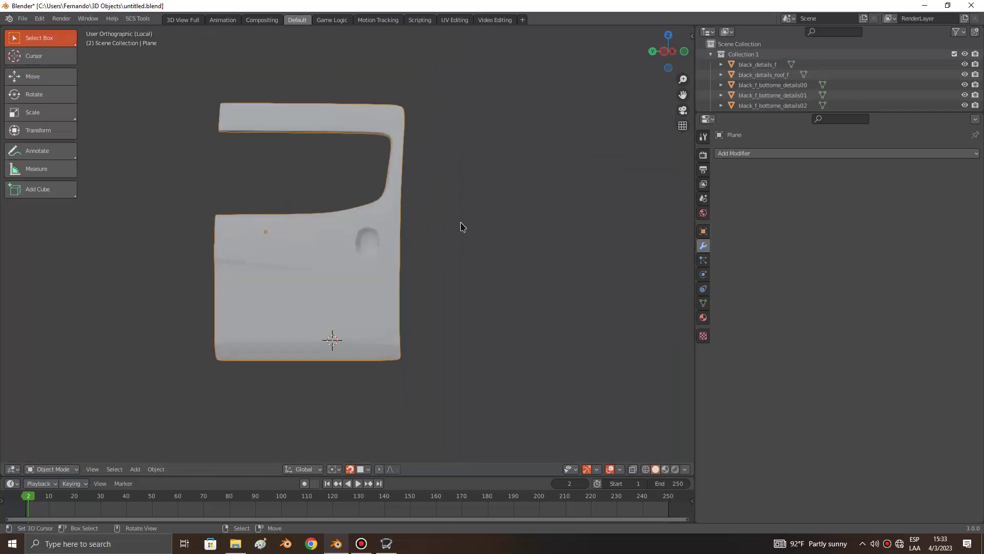
pyautogui.press('KP_2')
pyautogui.press('KP_4')
pyautogui.press('KP_4')
pyautogui.press('KP_2')
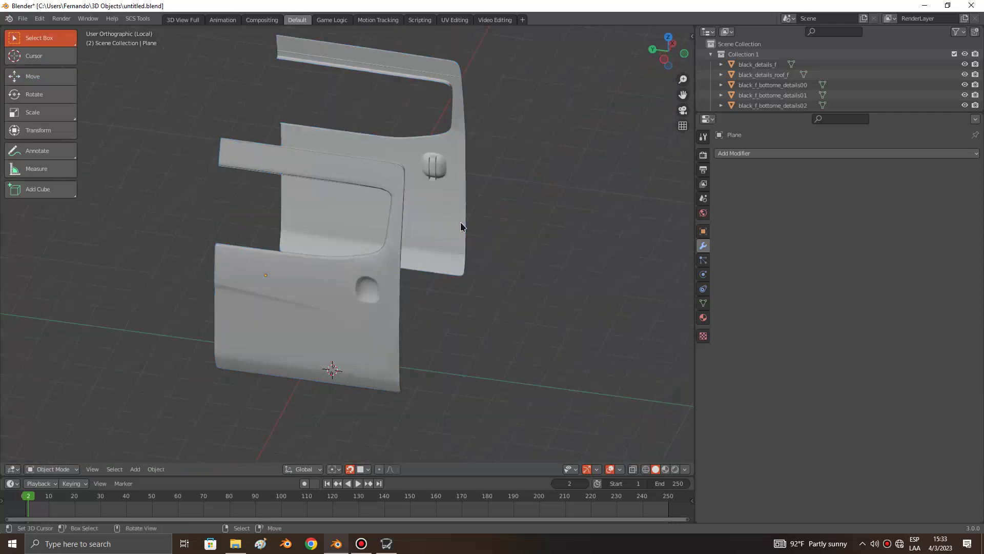
pyautogui.click(457, 213)
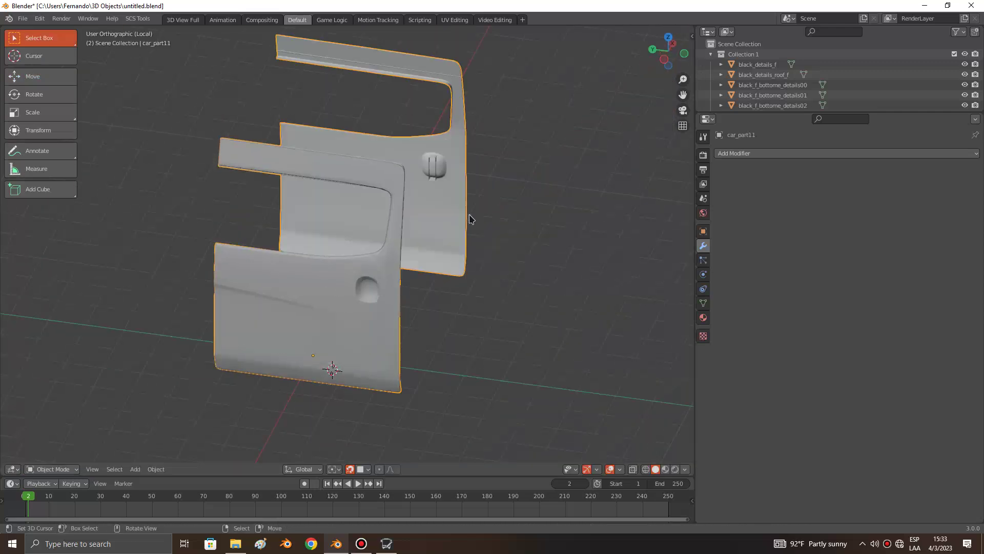
pyautogui.rightClick(430, 315)
pyautogui.keyDown('shift'); pyautogui.click(521, 248); pyautogui.keyUp('shift')
pyautogui.hotkey('shift', 'd')
pyautogui.press('y')
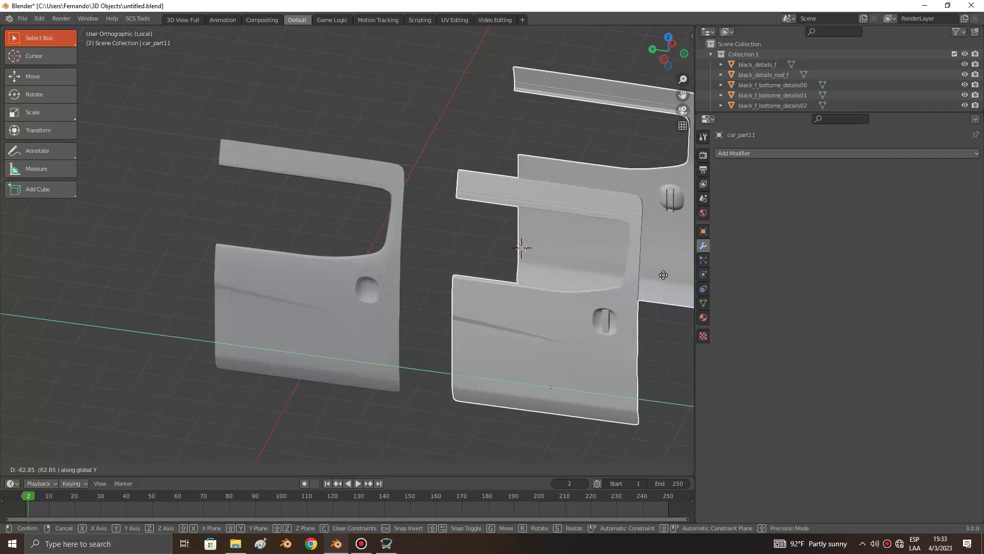
pyautogui.click(358, 285)
pyautogui.press('Right')
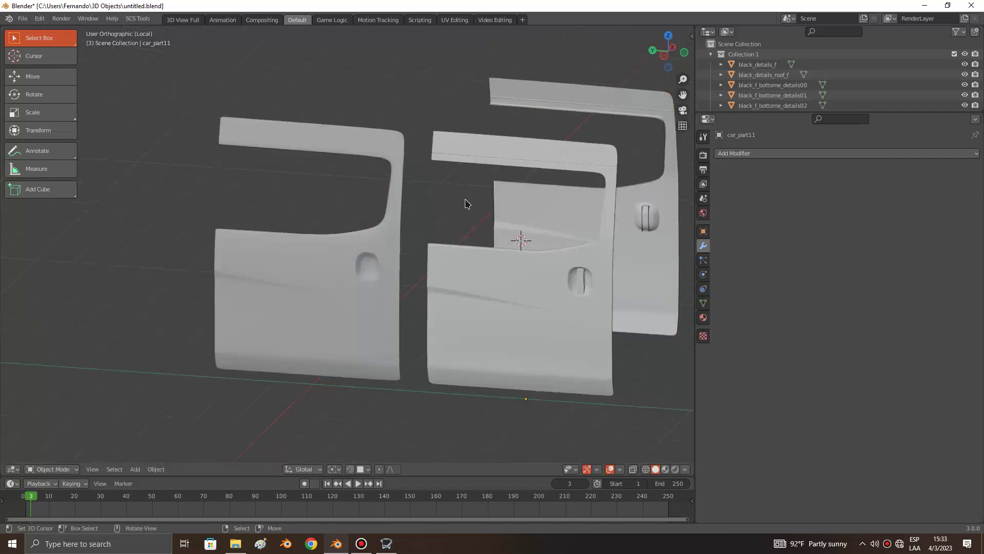
# Step: Make the low-poly door panel active and put it in Edit Mode
pyautogui.scroll(1, 467, 203)
pyautogui.scroll(1, 467, 204)
pyautogui.scroll(2, 467, 204)
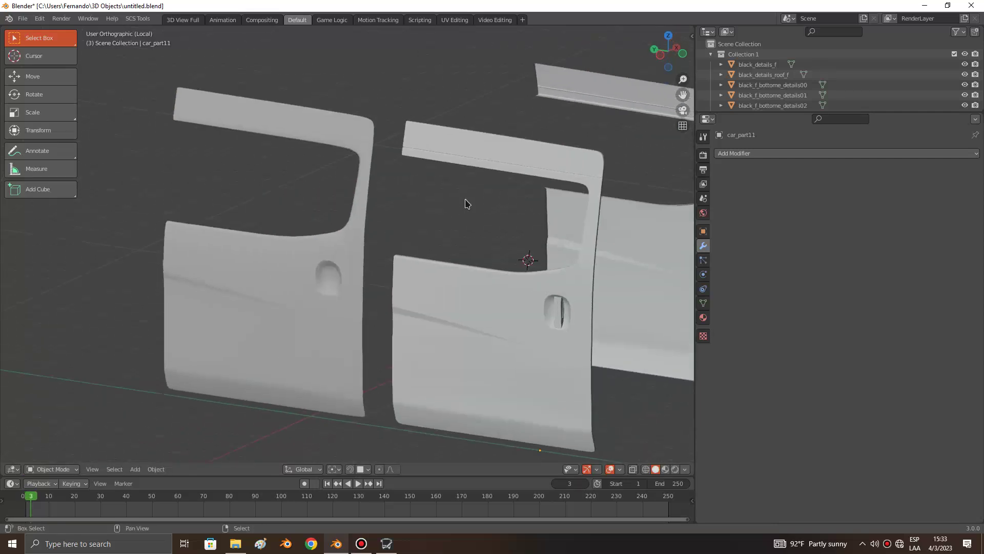
pyautogui.keyDown('shift'); pyautogui.scroll(4, 331, 169); pyautogui.keyUp('shift')
pyautogui.click(329, 175)
pyautogui.press('Tab')
# Step: Mark the edge loop along the upper frame as sharp
pyautogui.press('a')
pyautogui.hotkey('alt', 'a')
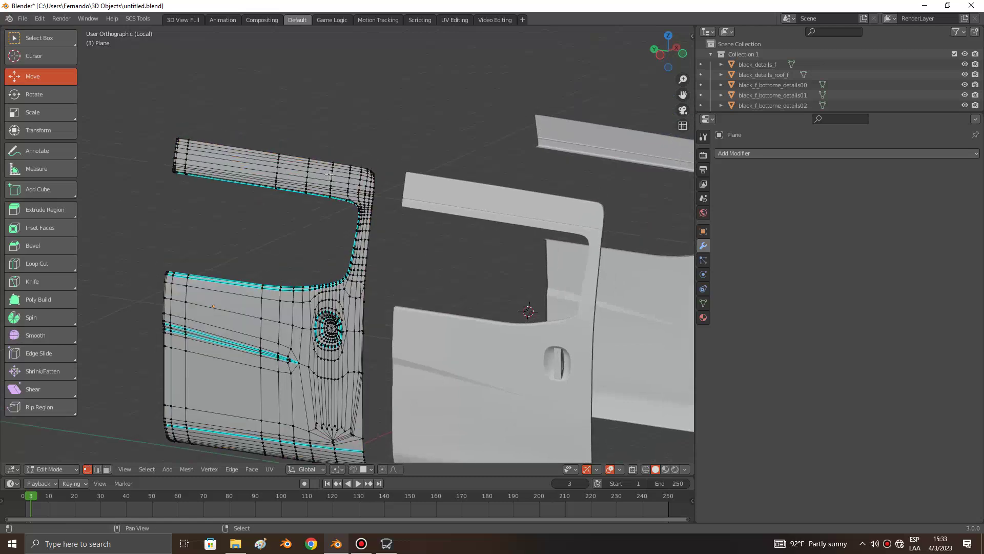
pyautogui.scroll(4, 329, 175)
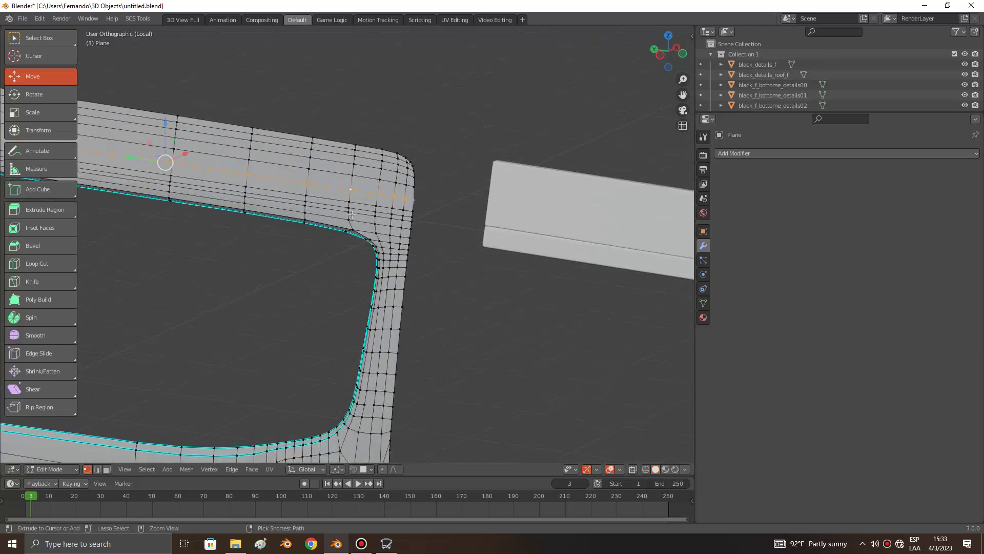
pyautogui.scroll(2, 354, 217)
pyautogui.hotkey('ctrl', 'e')
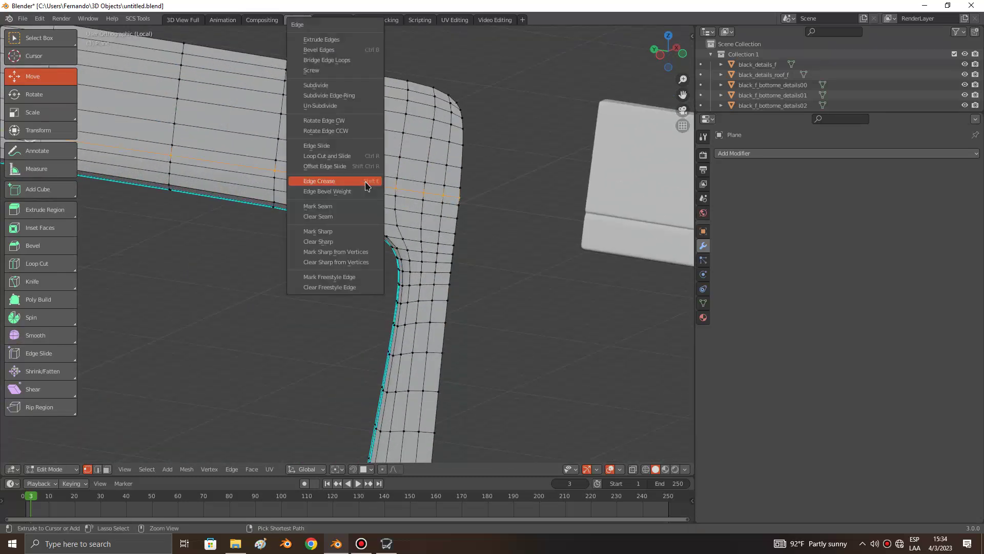
pyautogui.click(318, 231)
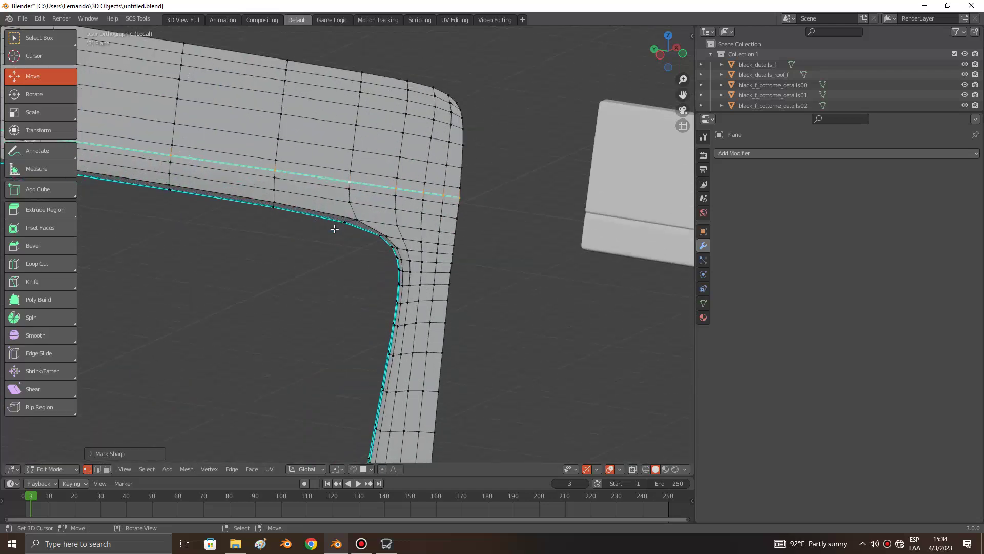
# Step: Nudge the sharp edges slightly along X and return the panel to Object Mode
pyautogui.scroll(2, 335, 229)
pyautogui.moveTo(334, 229); pyautogui.dragTo(229, 281, button='middle')
pyautogui.scroll(2, 334, 230)
pyautogui.scroll(1, 334, 229)
pyautogui.press('g')
pyautogui.press('x')
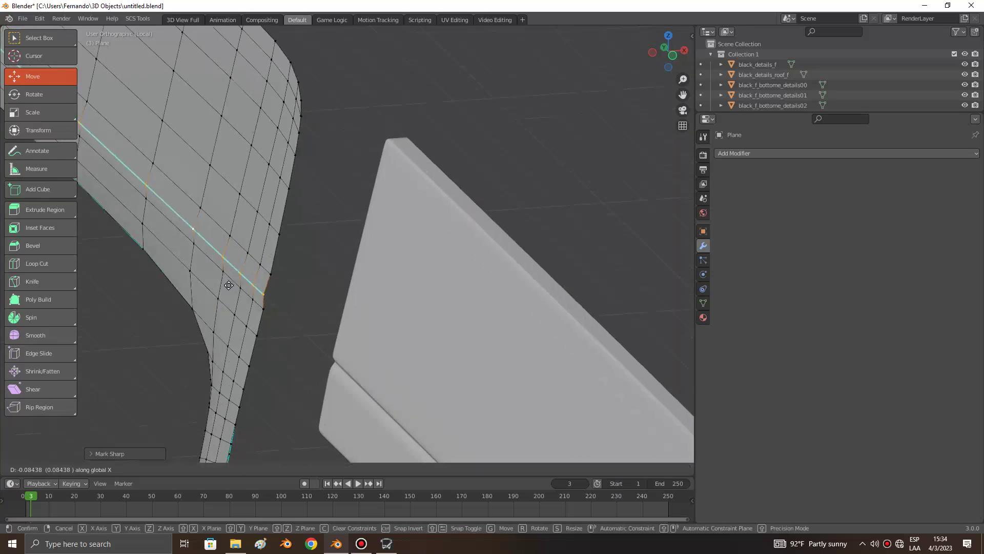
pyautogui.click(229, 285)
pyautogui.press('Tab')
pyautogui.scroll(-3, 229, 285)
pyautogui.scroll(-3, 229, 286)
# Step: Select only the low-poly door panel and put it in Edit Mode
pyautogui.scroll(-1, 229, 288)
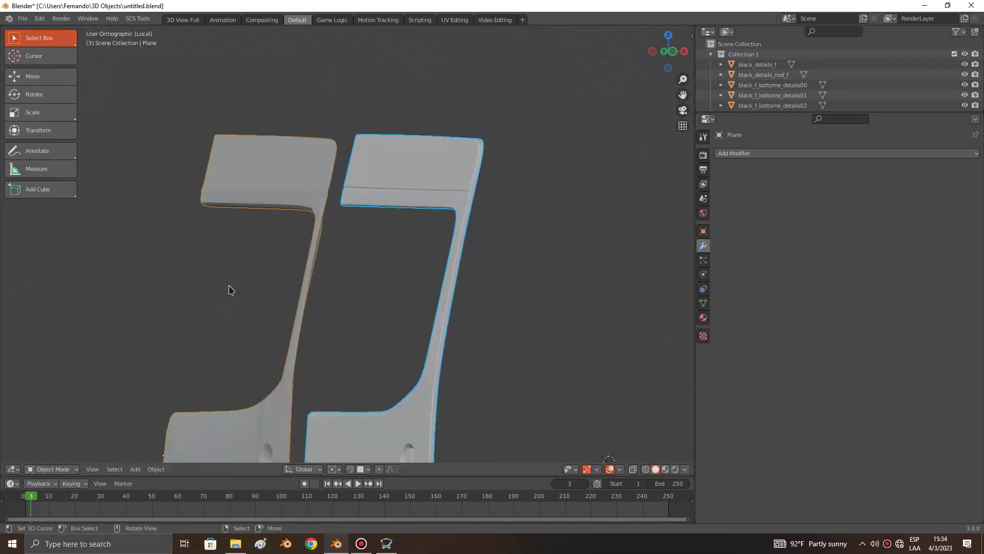
pyautogui.press('Tab')
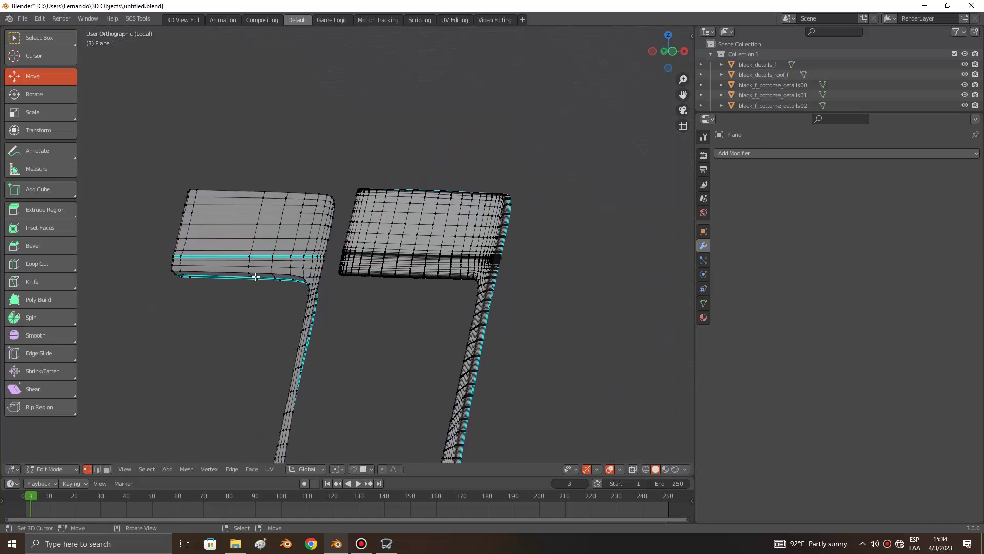
pyautogui.scroll(3, 256, 277)
pyautogui.press('Tab')
pyautogui.click(255, 277)
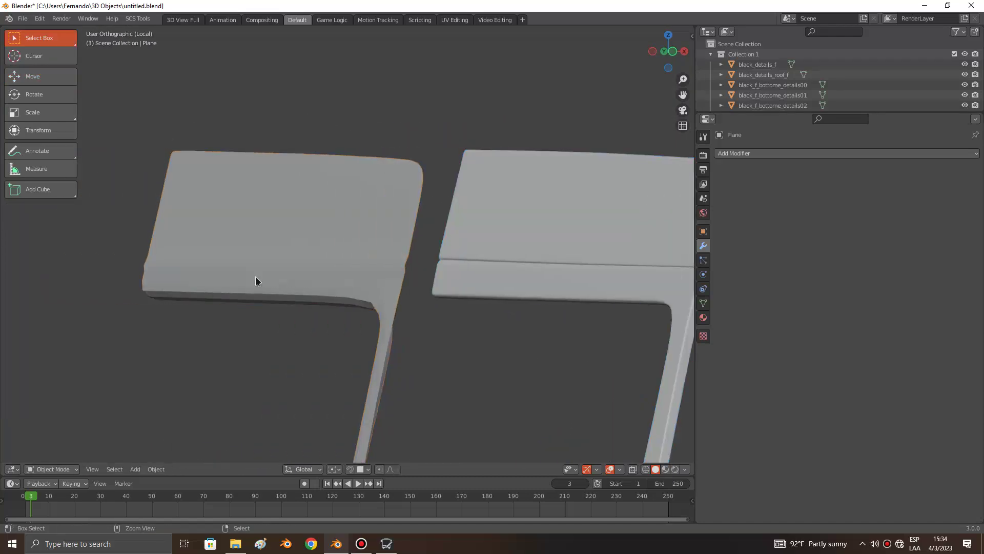
pyautogui.press('Tab')
# Step: Add an edge loop beside the sharp seam and slide it along X
pyautogui.hotkey('alt', 'a')
pyautogui.scroll(2, 378, 272)
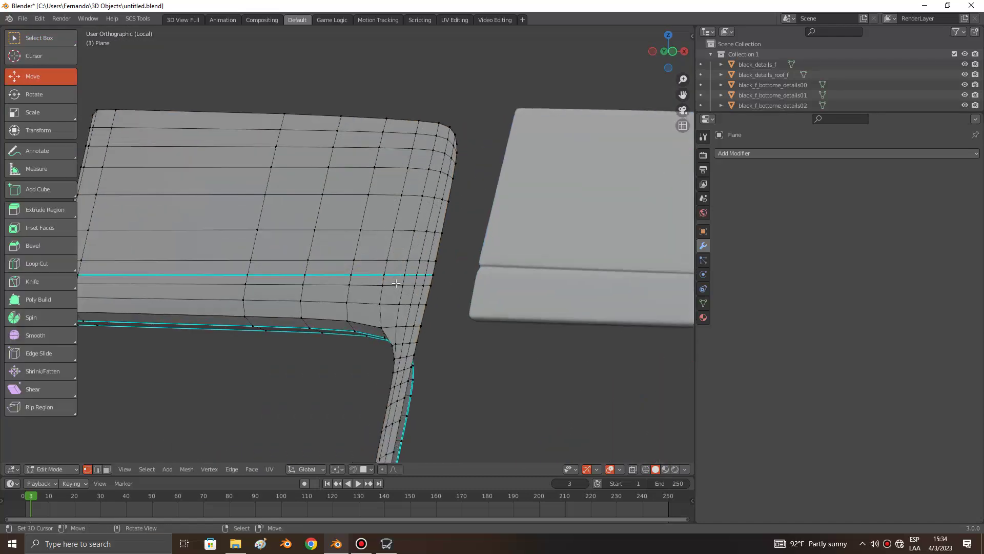
pyautogui.hotkey('ctrl', 'r')
pyautogui.click(432, 282)
pyautogui.press('g')
pyautogui.press('x')
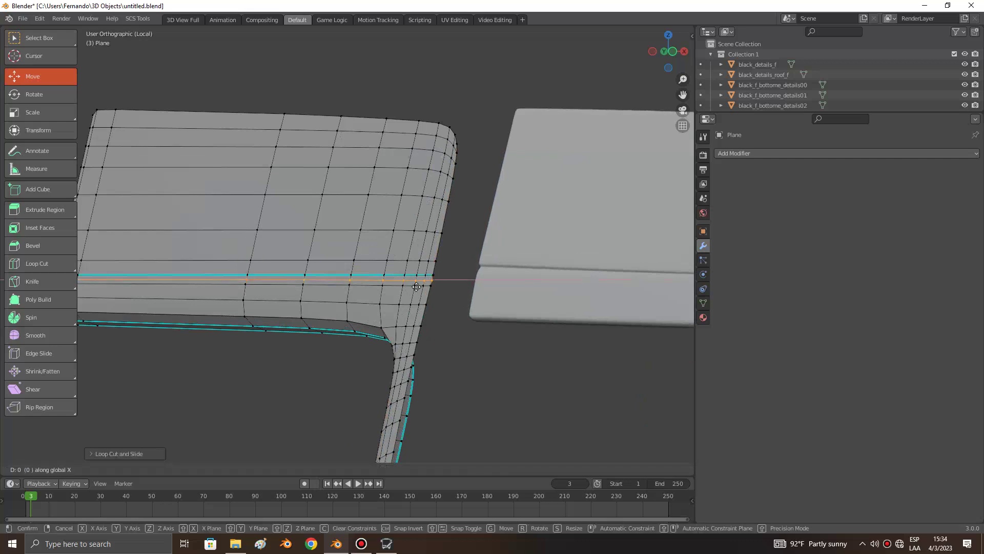
pyautogui.click(419, 287)
pyautogui.scroll(-2, 419, 287)
pyautogui.scroll(-2, 418, 286)
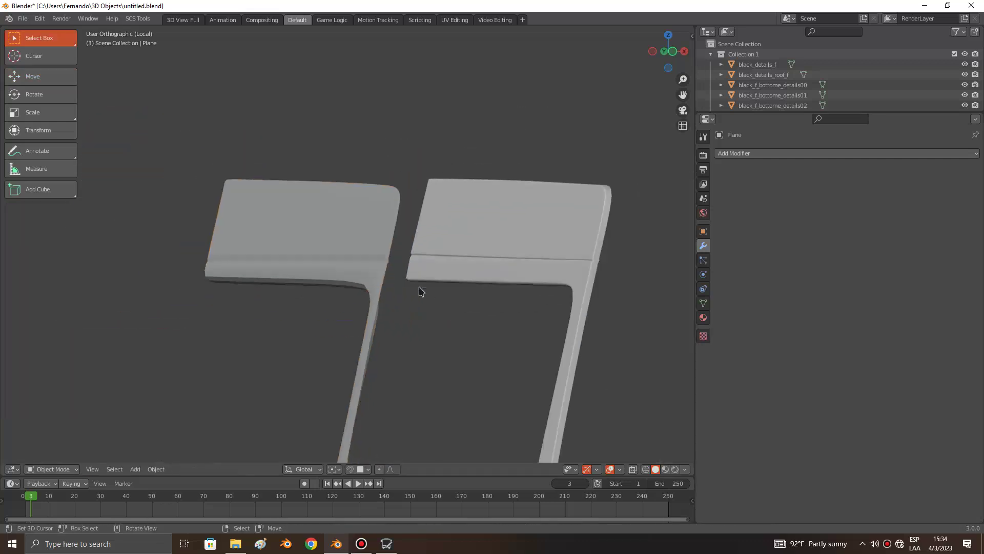
pyautogui.scroll(6, 418, 286)
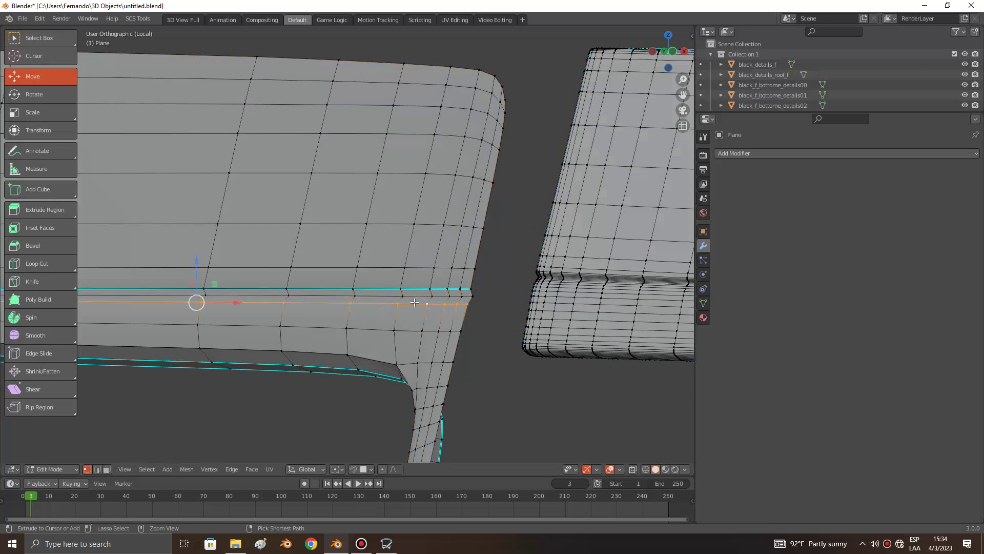
# Step: Mark the new edge loop sharp and return the panel to Object Mode
pyautogui.rightClick(415, 302)
pyautogui.click(415, 302)
pyautogui.press('Tab')
pyautogui.scroll(-4, 414, 304)
pyautogui.scroll(3, 416, 306)
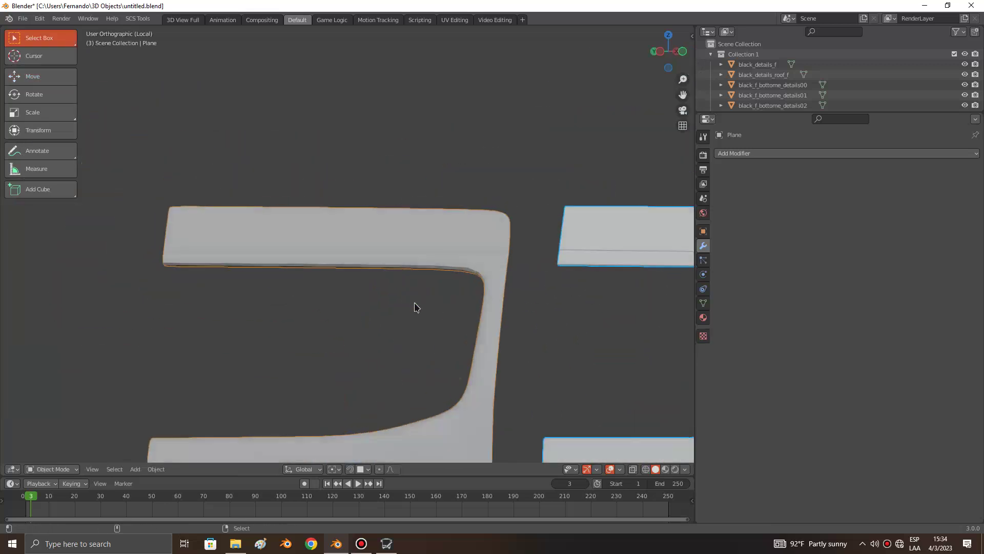
pyautogui.scroll(1, 415, 307)
pyautogui.scroll(-2, 415, 307)
pyautogui.scroll(-2, 416, 307)
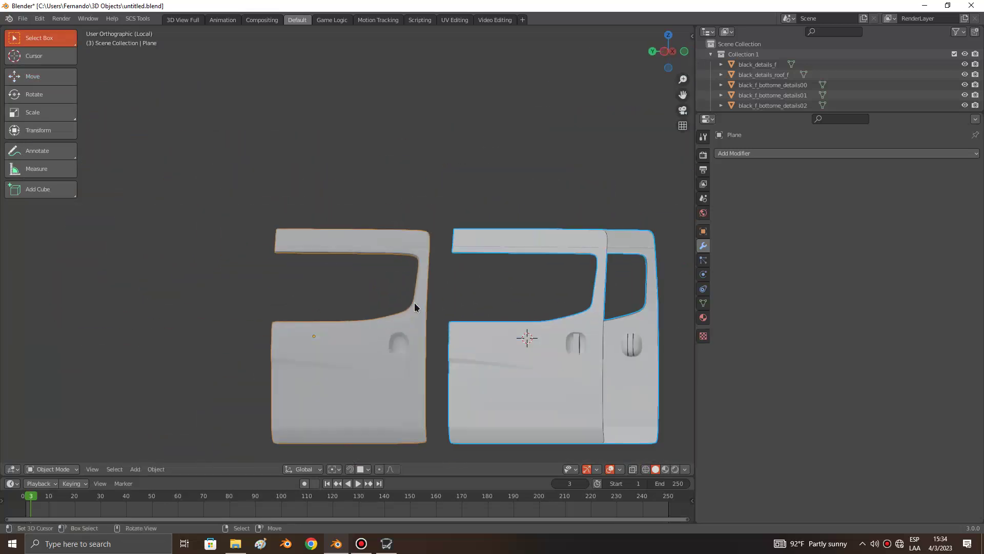
pyautogui.moveTo(415, 307); pyautogui.dragTo(415, 307, button='middle')
pyautogui.scroll(5, 415, 307)
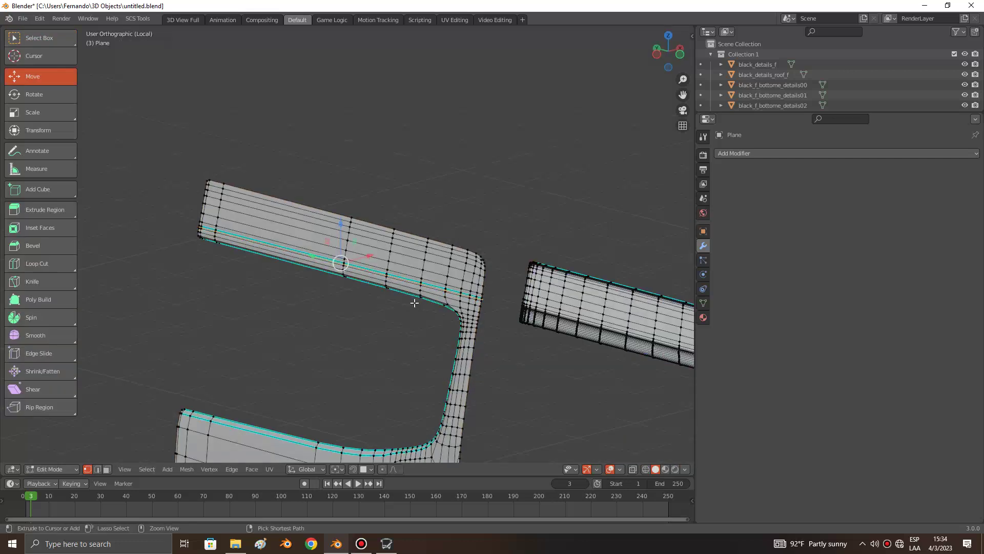
# Step: Briefly recheck the mesh, then zoom out to frame all three doors
pyautogui.press('Tab')
pyautogui.press('Tab')
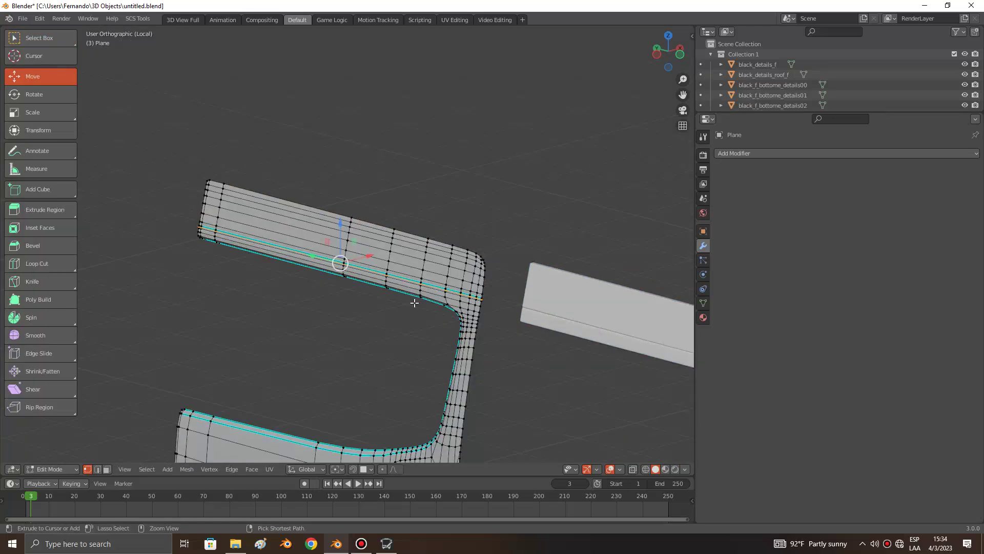
pyautogui.press('Tab')
pyautogui.scroll(-1, 414, 305)
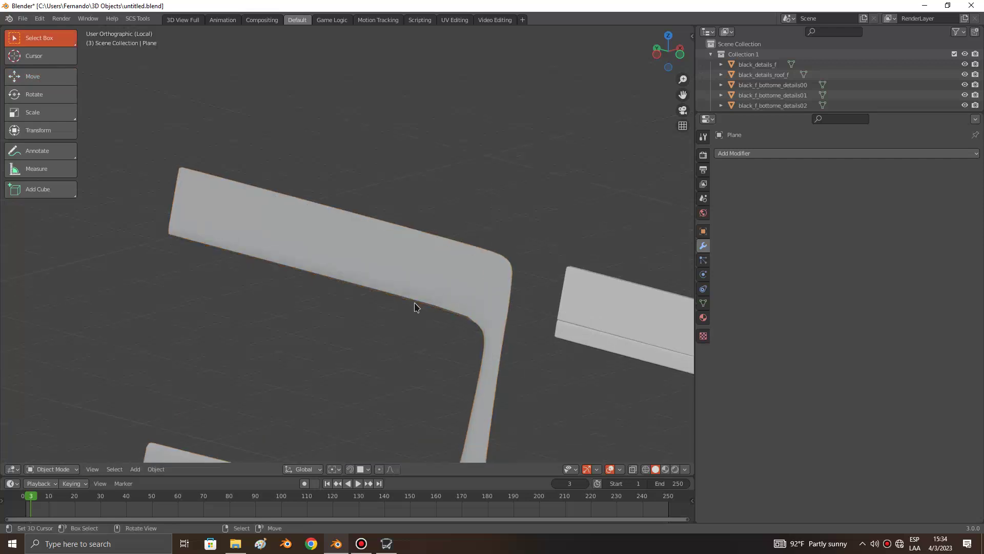
pyautogui.scroll(-3, 415, 307)
pyautogui.scroll(-2, 414, 307)
pyautogui.press('KP_4')
pyautogui.press('KP_4')
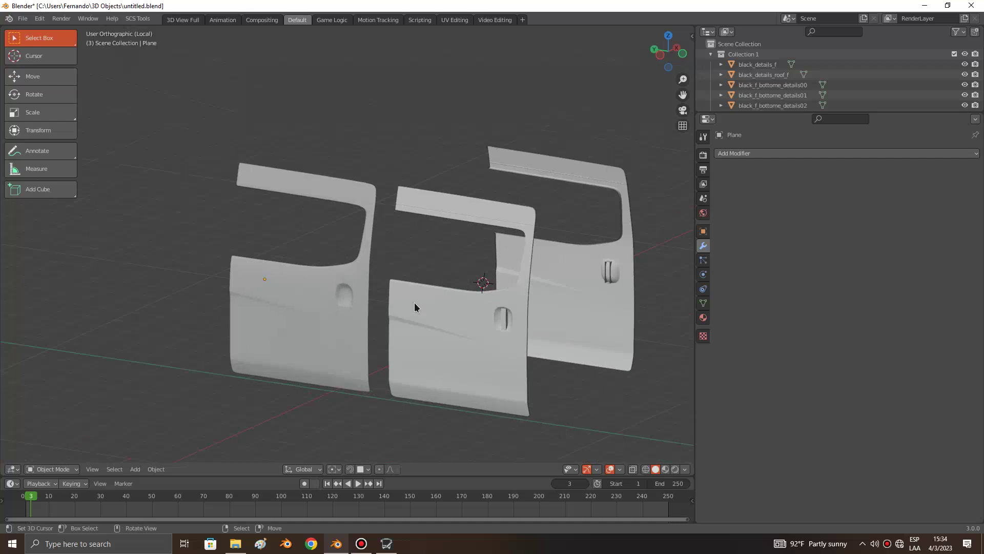
pyautogui.scroll(1, 415, 307)
pyautogui.scroll(3, 415, 306)
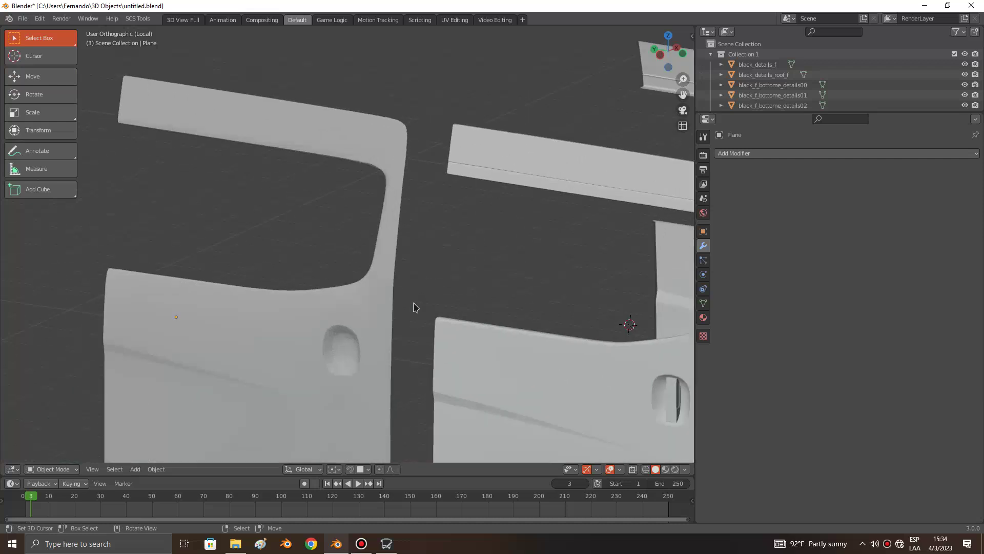
pyautogui.scroll(-3, 415, 306)
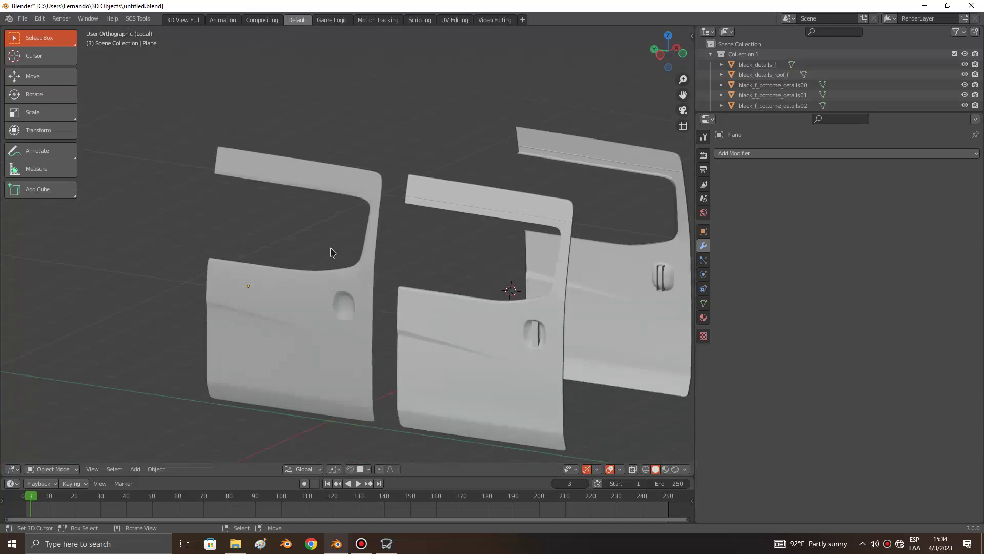
# Step: Select the left door panel and reopen it in Edit Mode, viewed front-on with its wireframe exposed
pyautogui.click(371, 192)
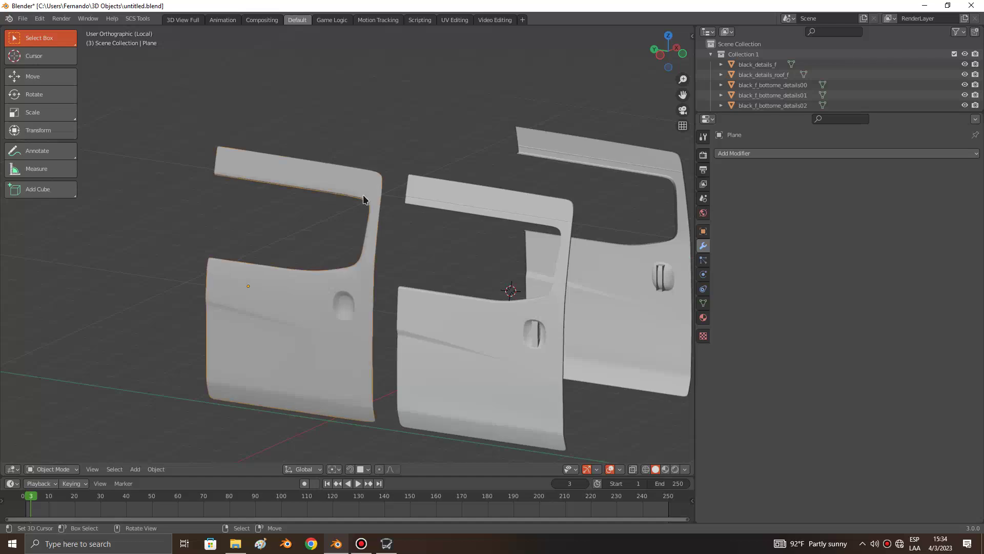
pyautogui.scroll(2, 371, 192)
pyautogui.press('Tab')
pyautogui.moveTo(362, 184); pyautogui.dragTo(362, 185, button='middle')
pyautogui.scroll(2, 362, 184)
pyautogui.press('Tab')
pyautogui.scroll(-3, 362, 186)
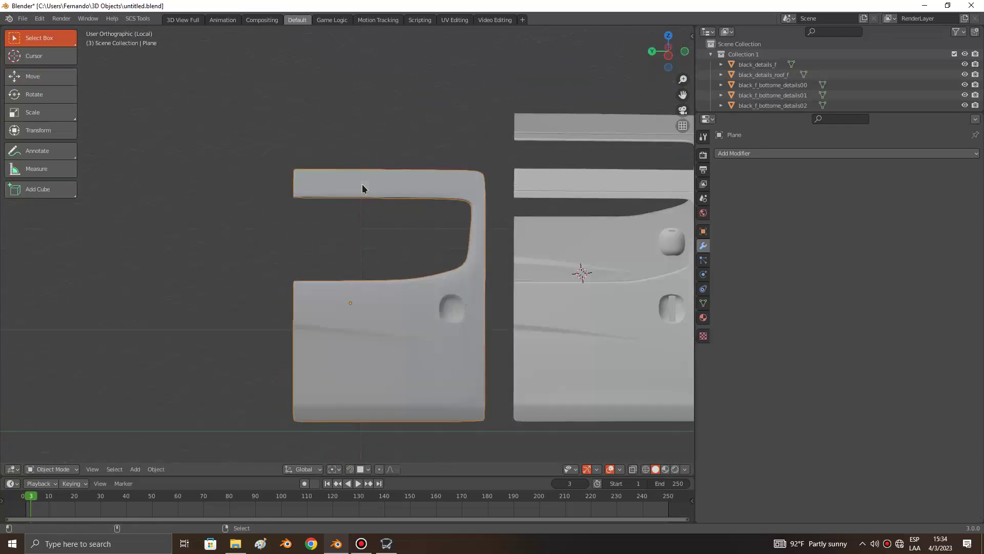
pyautogui.keyDown('shift'); pyautogui.moveTo(483, 306); pyautogui.dragTo(395, 340, button='middle'); pyautogui.keyUp('shift')
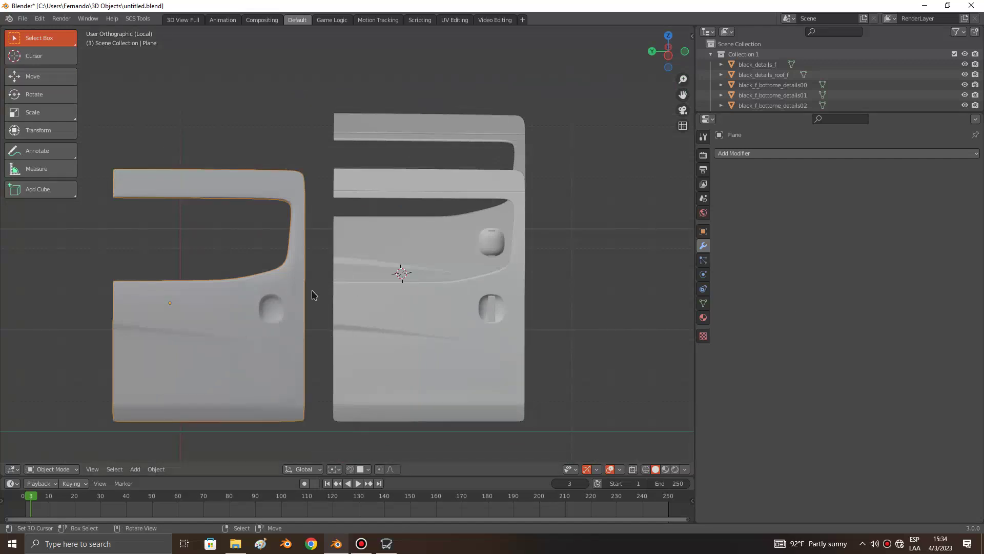
pyautogui.press('Tab')
pyautogui.press('Tab')
pyautogui.press('Tab')
# Step: Clear the selection and dissolve the edge loop along the door's bottom edge
pyautogui.press('a')
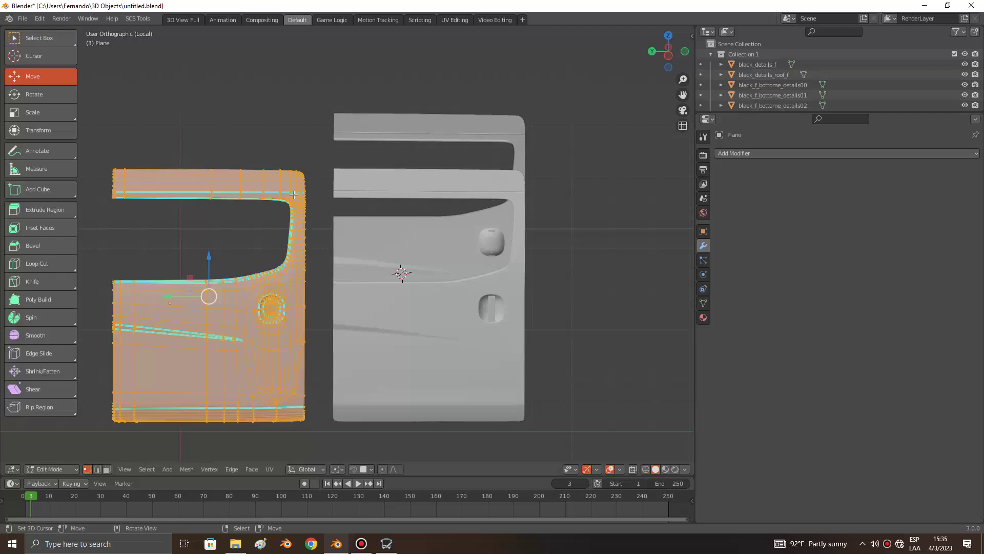
pyautogui.hotkey('alt', 'a')
pyautogui.scroll(1, 295, 195)
pyautogui.scroll(1, 294, 195)
pyautogui.scroll(3, 294, 195)
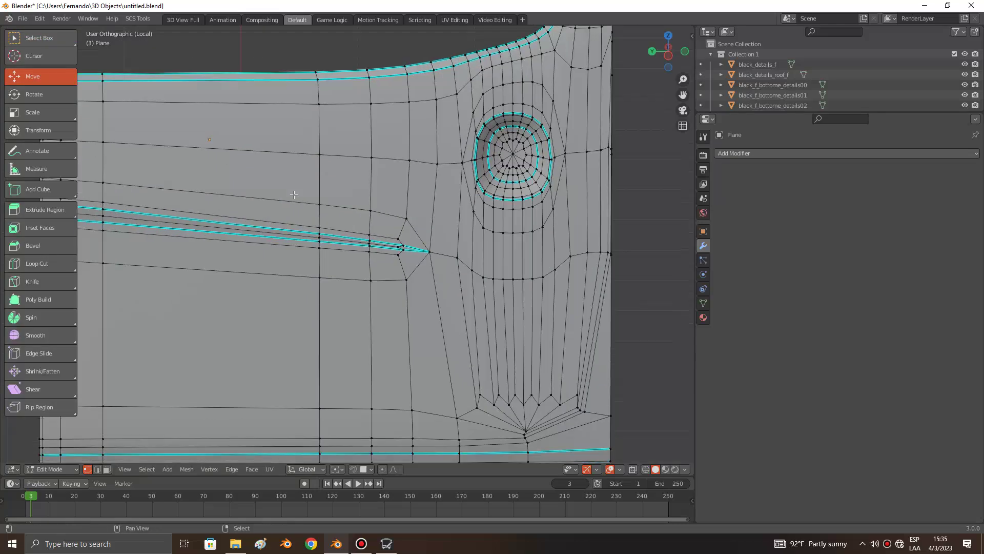
pyautogui.scroll(2, 295, 195)
pyautogui.keyDown('shift'); pyautogui.moveTo(293, 195); pyautogui.dragTo(475, 181, button='middle'); pyautogui.keyUp('shift')
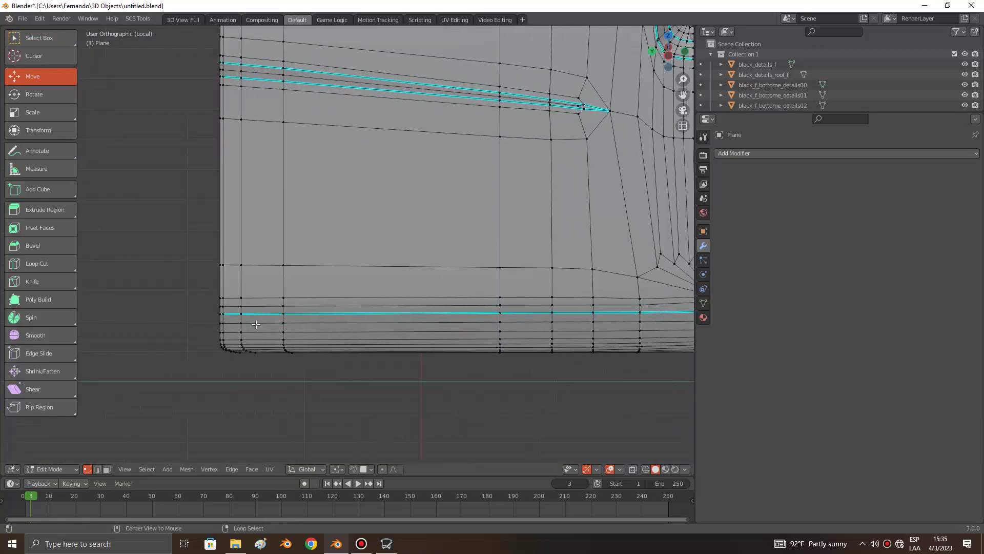
pyautogui.keyDown('alt'); pyautogui.click(257, 323); pyautogui.keyUp('alt')
pyautogui.press('x')
pyautogui.click(255, 326)
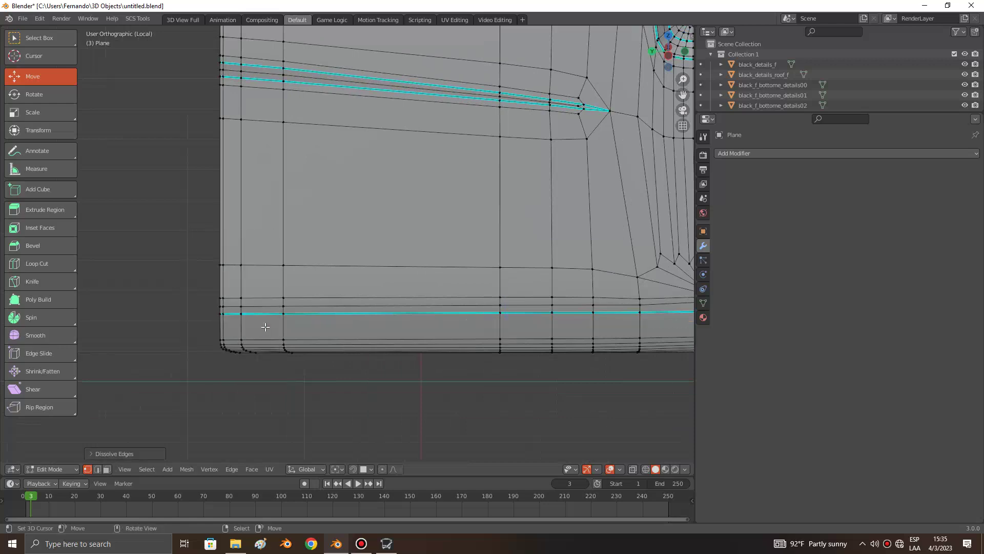
pyautogui.scroll(-3, 353, 300)
pyautogui.moveTo(353, 301); pyautogui.dragTo(358, 293, button='middle')
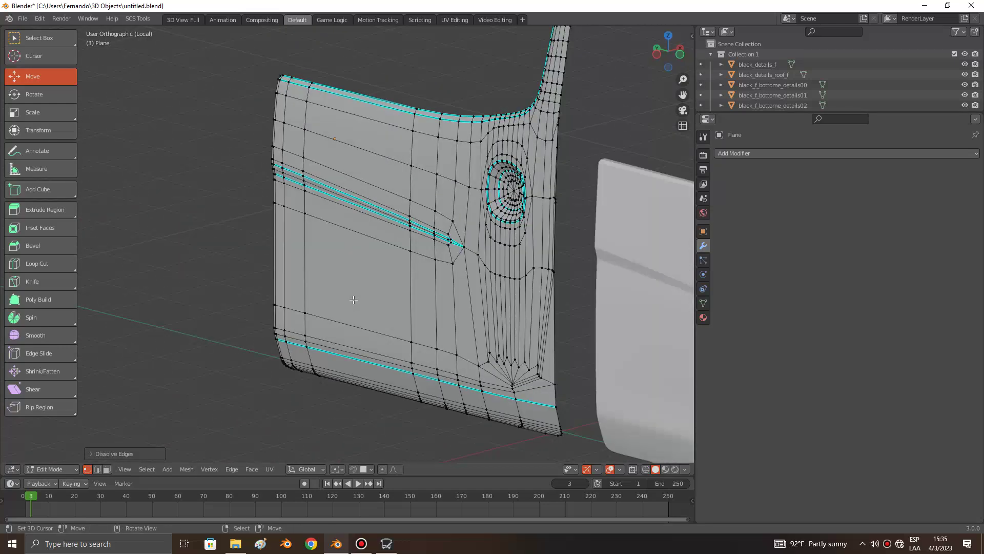
# Step: Return to Object Mode, place the 3D cursor among the doors, and zoom to a frontal view
pyautogui.press('Tab')
pyautogui.scroll(-2, 359, 287)
pyautogui.scroll(-2, 359, 287)
pyautogui.scroll(3, 360, 291)
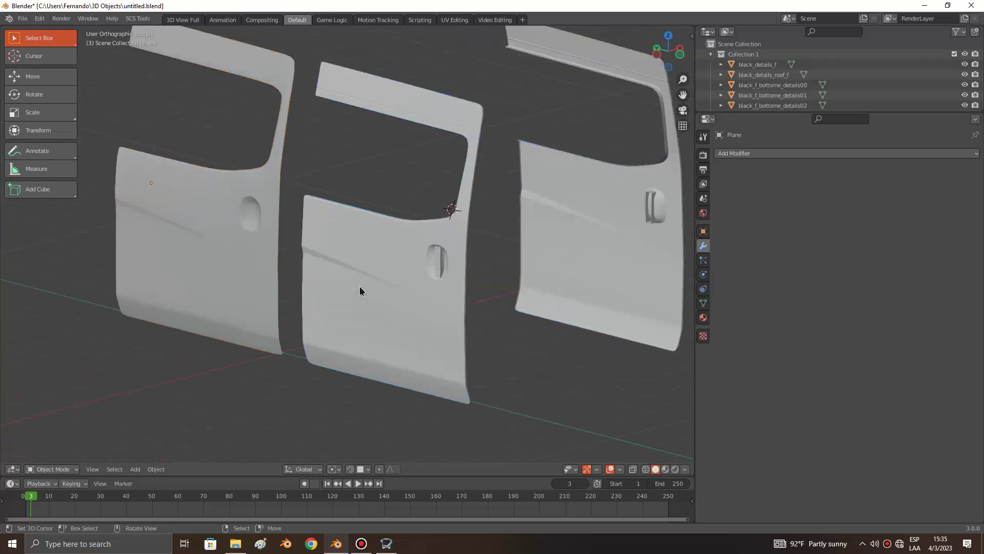
pyautogui.keyDown('shift'); pyautogui.rightClick(360, 290); pyautogui.keyUp('shift')
pyautogui.scroll(3, 360, 291)
pyautogui.keyDown('ctrl'); pyautogui.scroll(3, 361, 266); pyautogui.keyUp('ctrl')
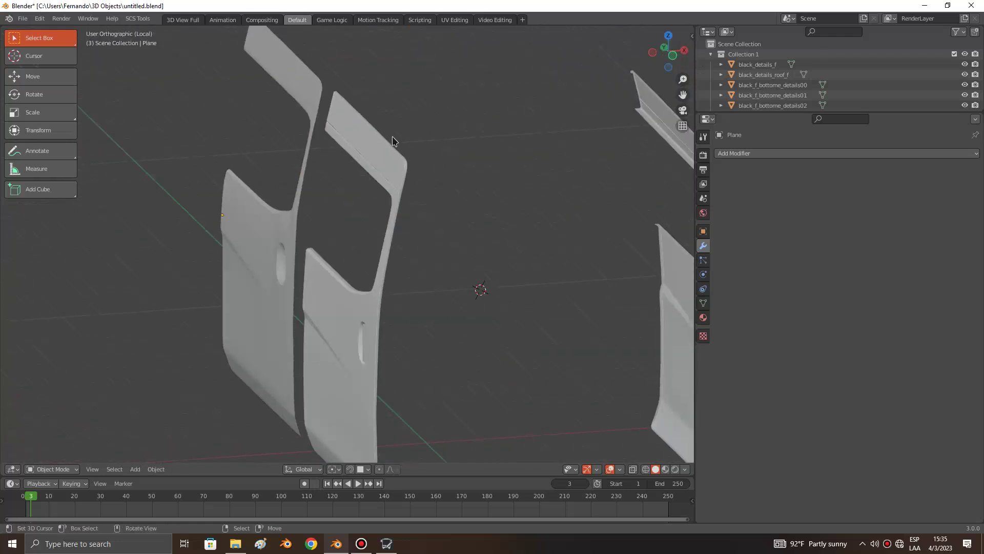
pyautogui.scroll(2, 413, 357)
pyautogui.keyDown('ctrl'); pyautogui.keyDown('alt'); pyautogui.scroll(3, 413, 357); pyautogui.keyUp('alt'); pyautogui.keyUp('ctrl')
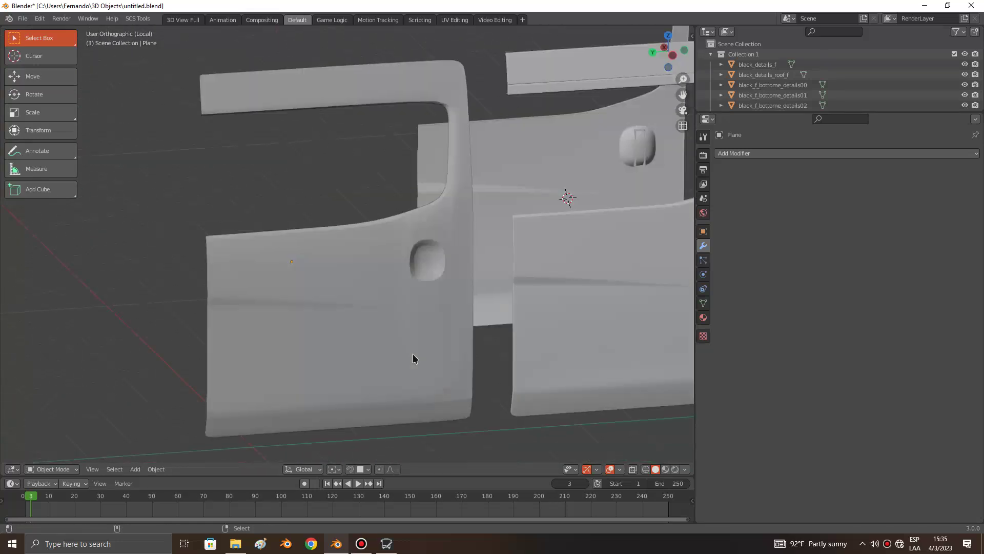
pyautogui.keyDown('ctrl'); pyautogui.keyDown('alt'); pyautogui.scroll(2, 413, 357); pyautogui.keyUp('alt'); pyautogui.keyUp('ctrl')
pyautogui.keyDown('ctrl'); pyautogui.keyDown('alt'); pyautogui.scroll(2, 413, 357); pyautogui.keyUp('alt'); pyautogui.keyUp('ctrl')
pyautogui.moveTo(413, 354); pyautogui.dragTo(403, 324, button='middle')
# Step: Dissolve the edge loop around the left door's round recess
pyautogui.click(403, 324)
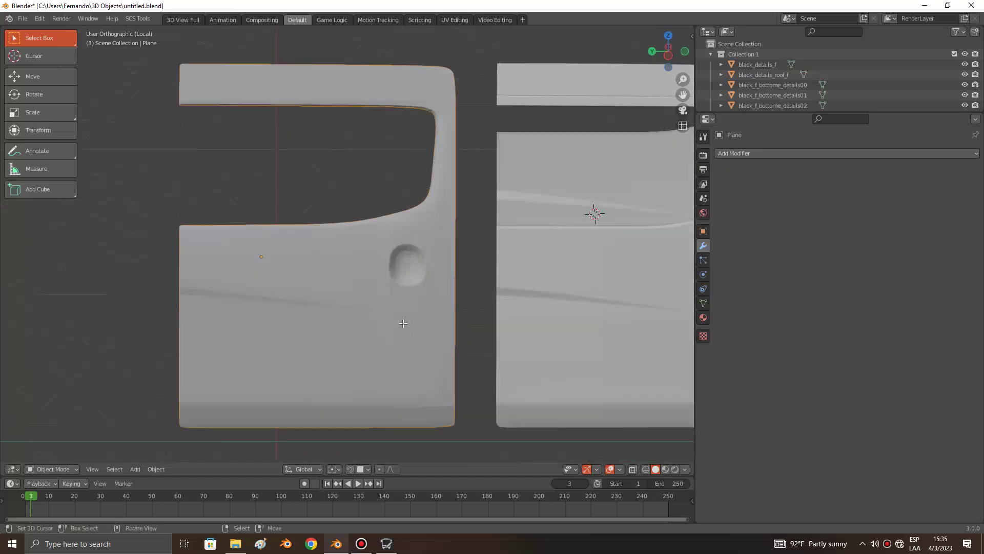
pyautogui.press('Tab')
pyautogui.press('Tab')
pyautogui.press('Tab')
pyautogui.scroll(3, 402, 323)
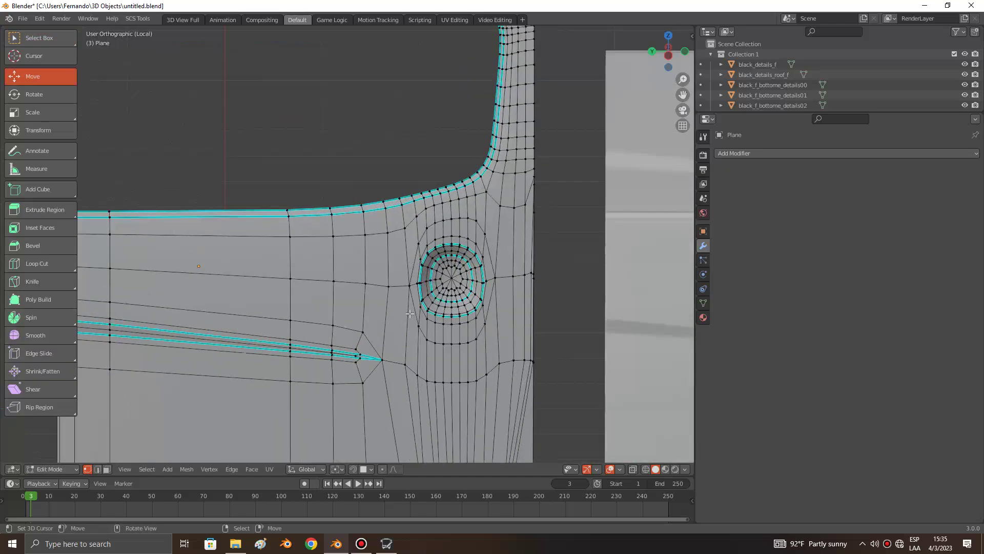
pyautogui.keyDown('alt'); pyautogui.click(434, 225); pyautogui.keyUp('alt')
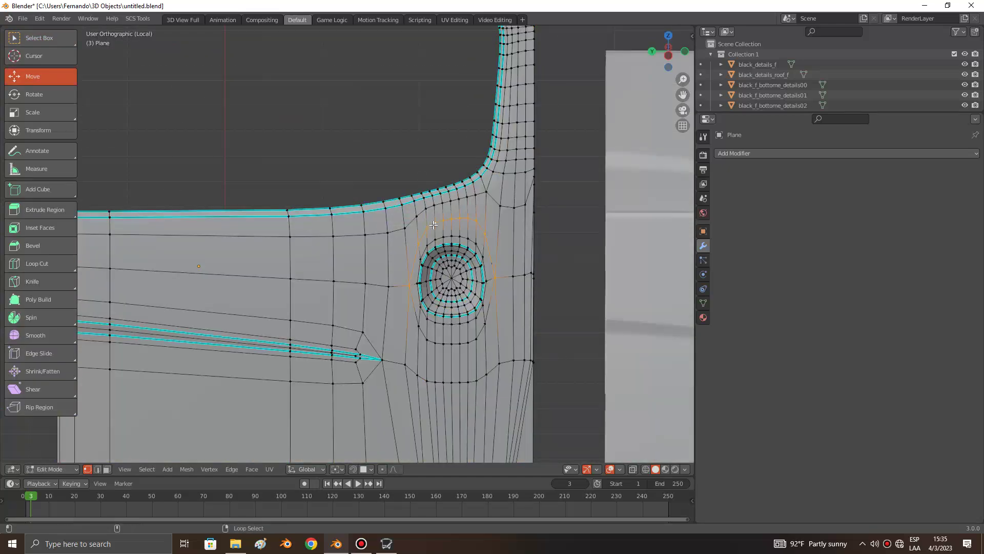
pyautogui.rightClick(439, 344)
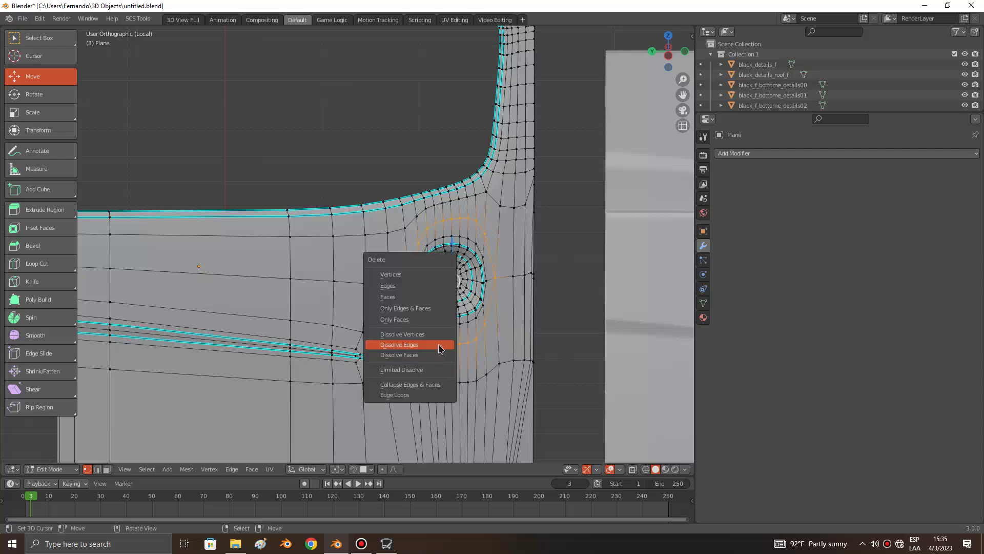
pyautogui.click(438, 345)
# Step: Select the whole mesh, leave Edit Mode, and view the three doors at an angle
pyautogui.press('a')
pyautogui.press('Tab')
pyautogui.scroll(-3, 471, 315)
pyautogui.scroll(-3, 471, 315)
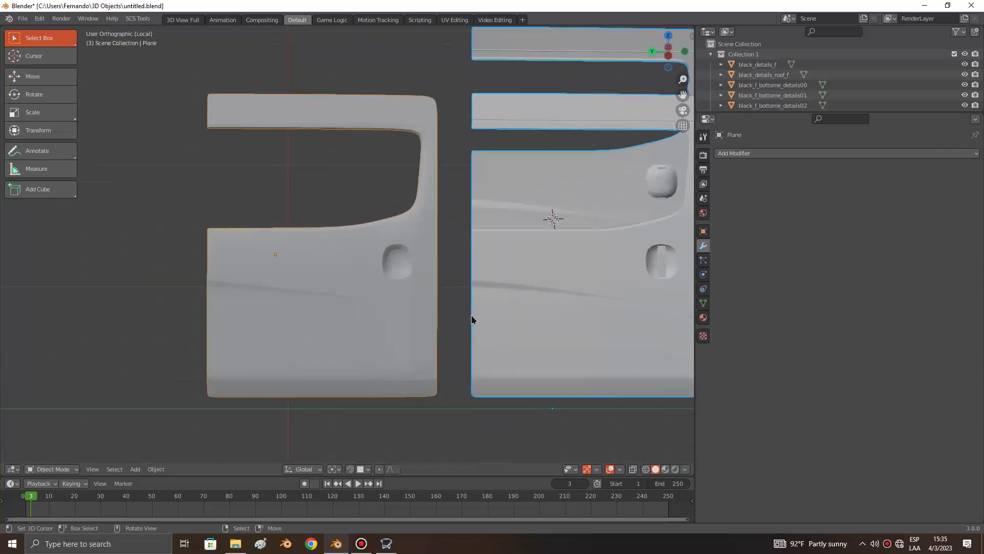
pyautogui.moveTo(472, 315); pyautogui.dragTo(472, 315, button='middle')
pyautogui.scroll(1, 472, 318)
pyautogui.scroll(1, 472, 318)
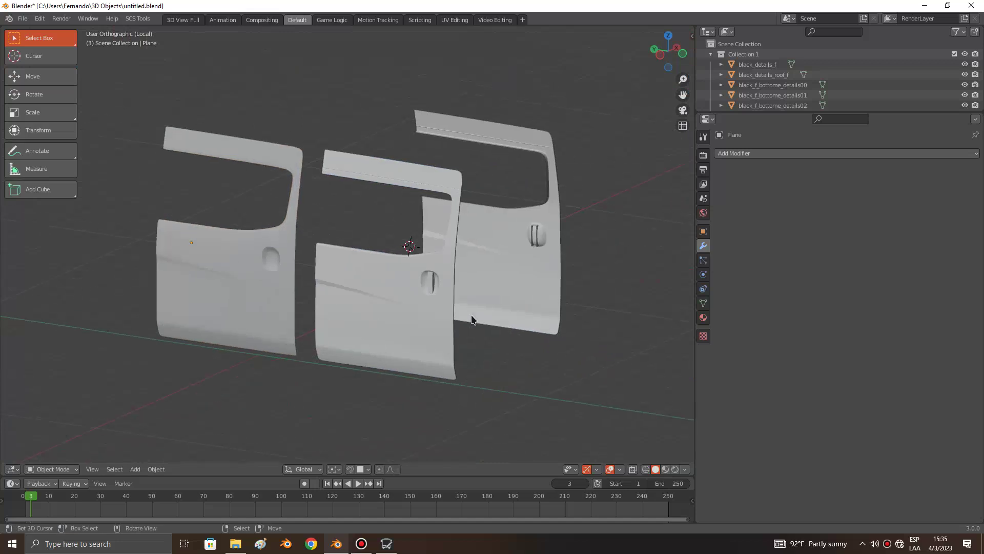
pyautogui.scroll(2, 472, 318)
pyautogui.scroll(1, 472, 318)
pyautogui.scroll(-3, 471, 318)
pyautogui.scroll(1, 471, 319)
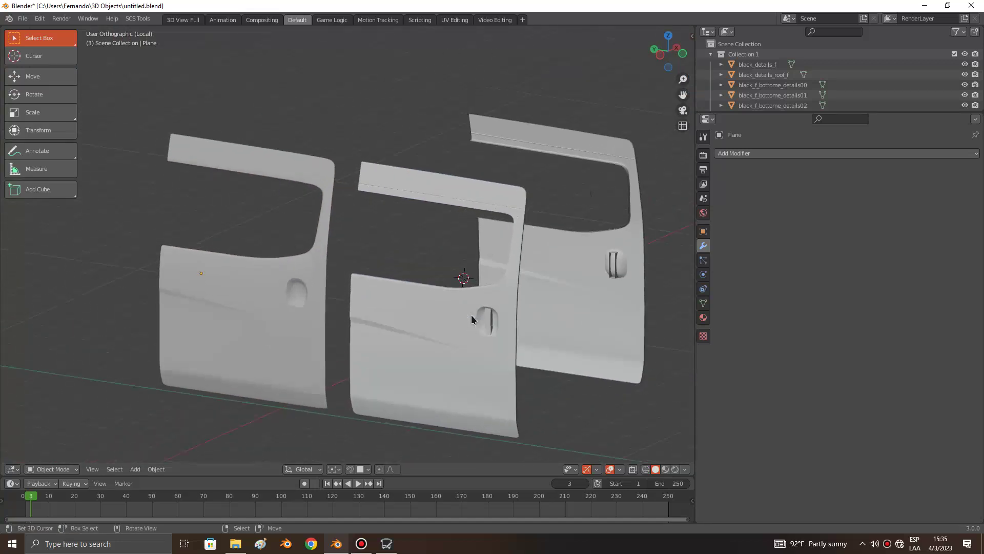
pyautogui.scroll(-1, 472, 319)
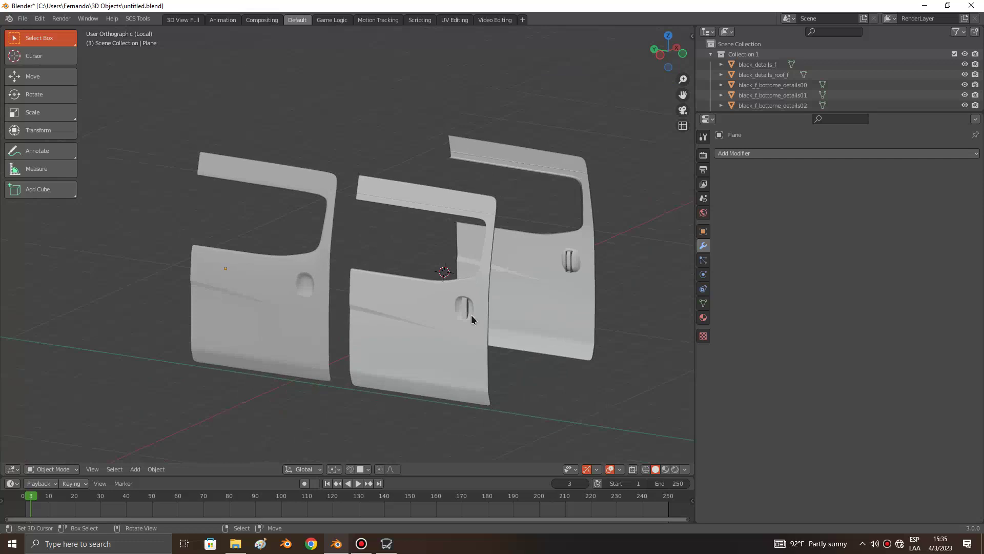